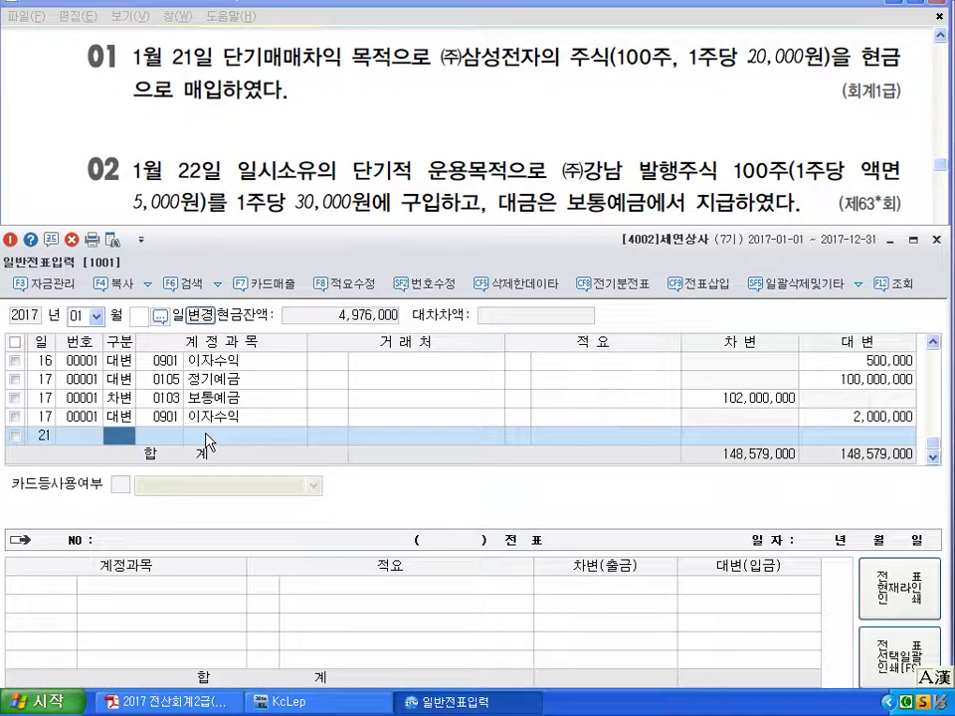
Step: Record a debit of 2,000,000 to account 0107 단기매매증권 on the day 21 voucher line
{"action": "key", "text": "3"}
{"action": "key", "text": "Return"}
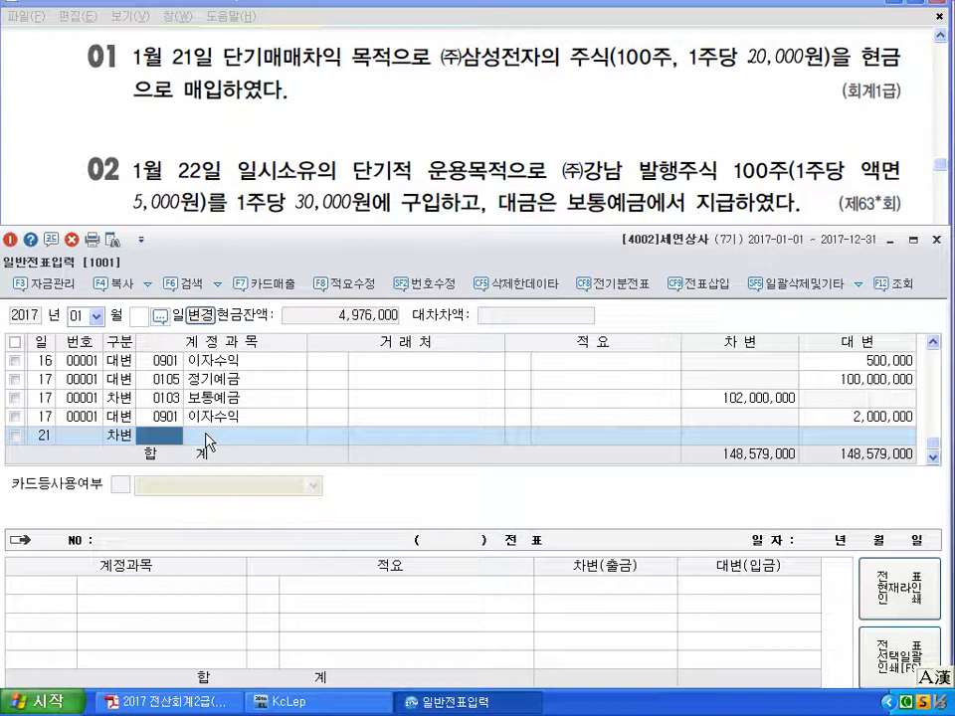
{"action": "type", "text": "107"}
{"action": "key", "text": "Return"}
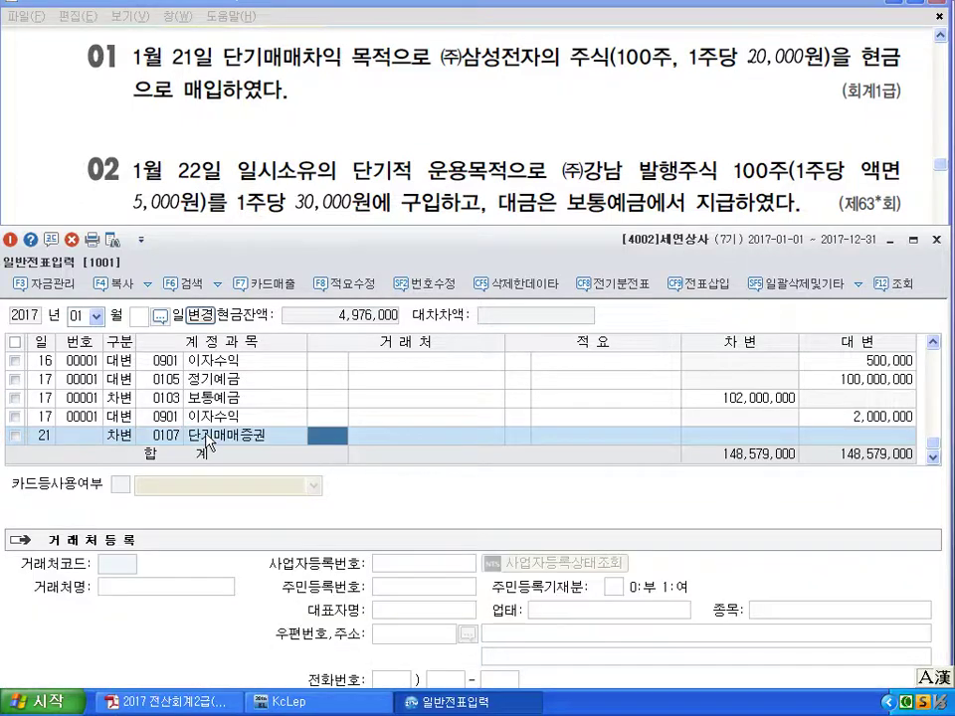
{"action": "key", "text": "Return"}
{"action": "key", "text": "Return"}
{"action": "key", "text": "Return"}
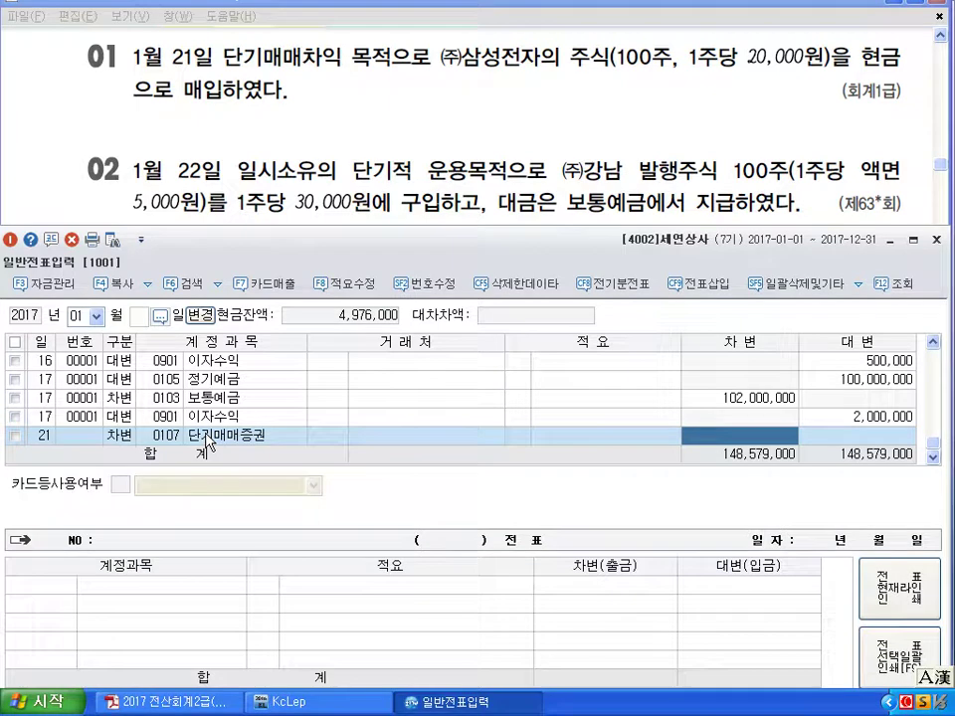
{"action": "type", "text": "2000000"}
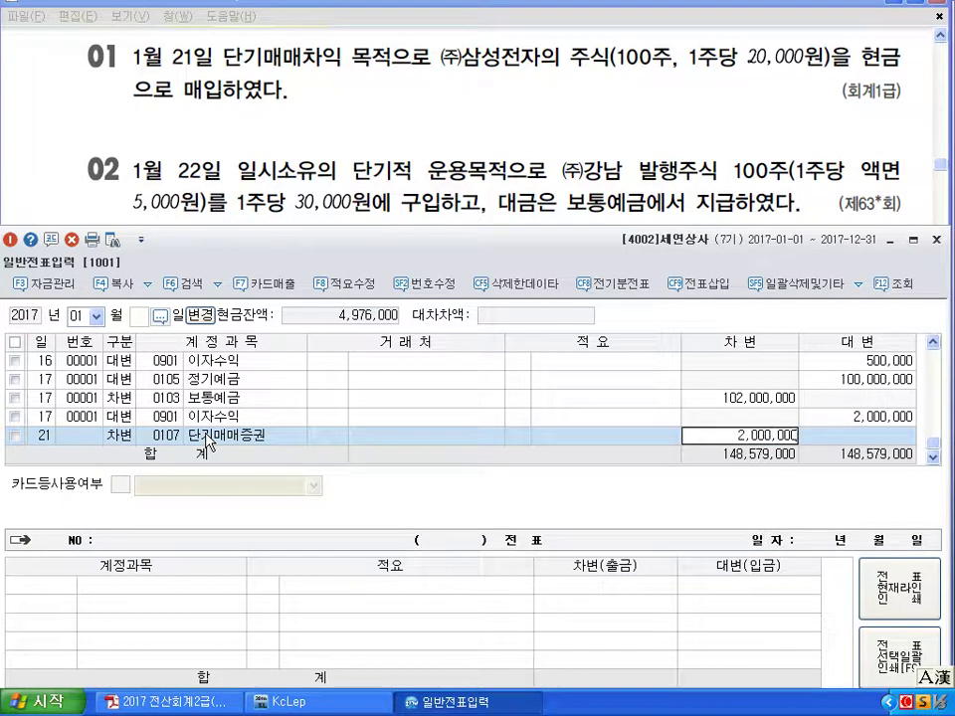
{"action": "key", "text": "Return"}
Step: Add the balancing day 21 credit line of 2,000,000 to account 0101 현금 and review the voucher
{"action": "key", "text": "Return"}
{"action": "type", "text": "4"}
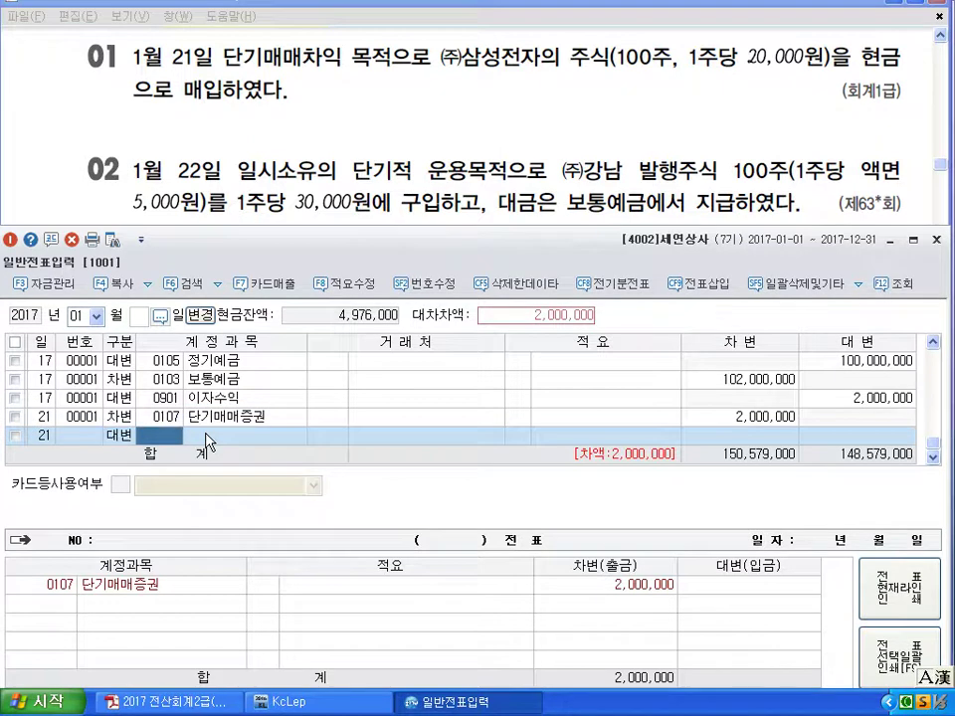
{"action": "type", "text": "101"}
{"action": "key", "text": "Return"}
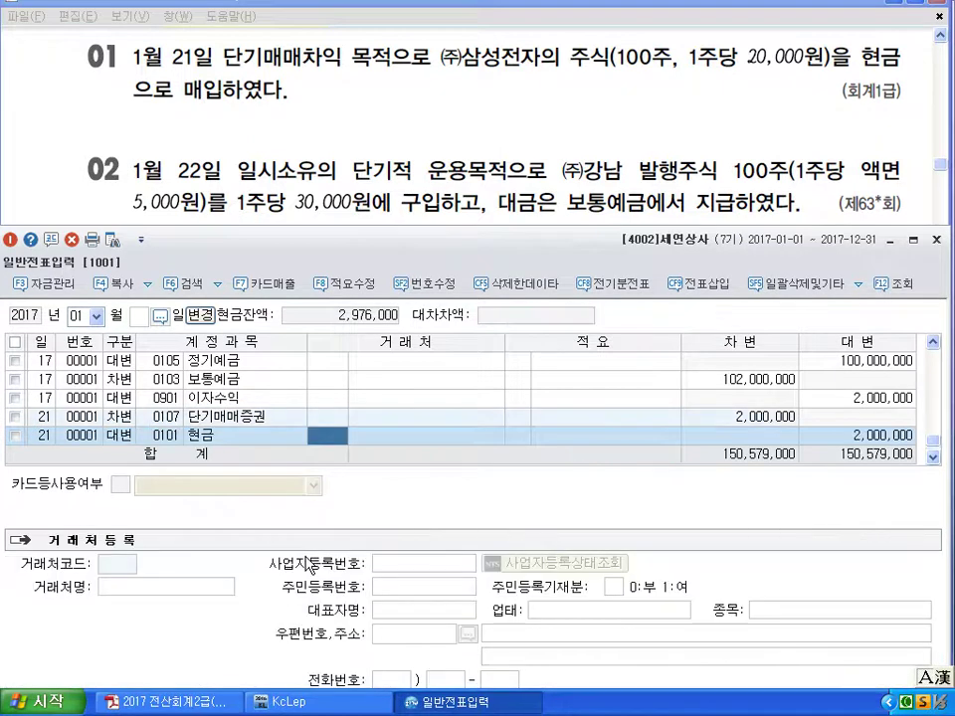
{"action": "key", "text": "Left"}
{"action": "key", "text": "Up"}
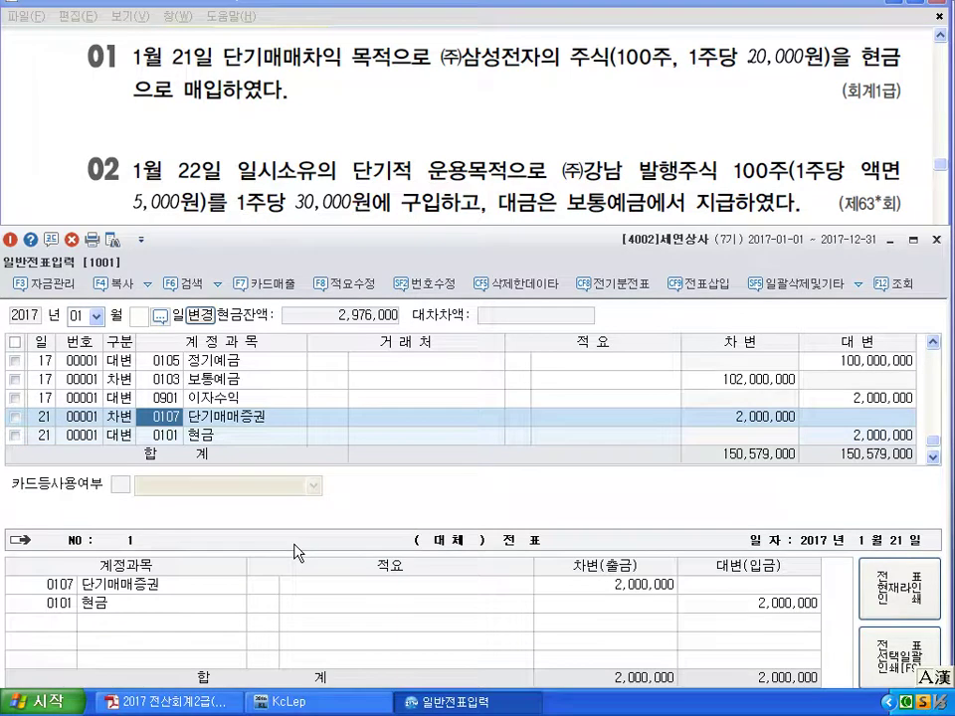
Step: Add a day 22 voucher line debiting account 0107 단기매매증권 for 3,000,000
{"action": "key", "text": "Down"}
{"action": "key", "text": "Down"}
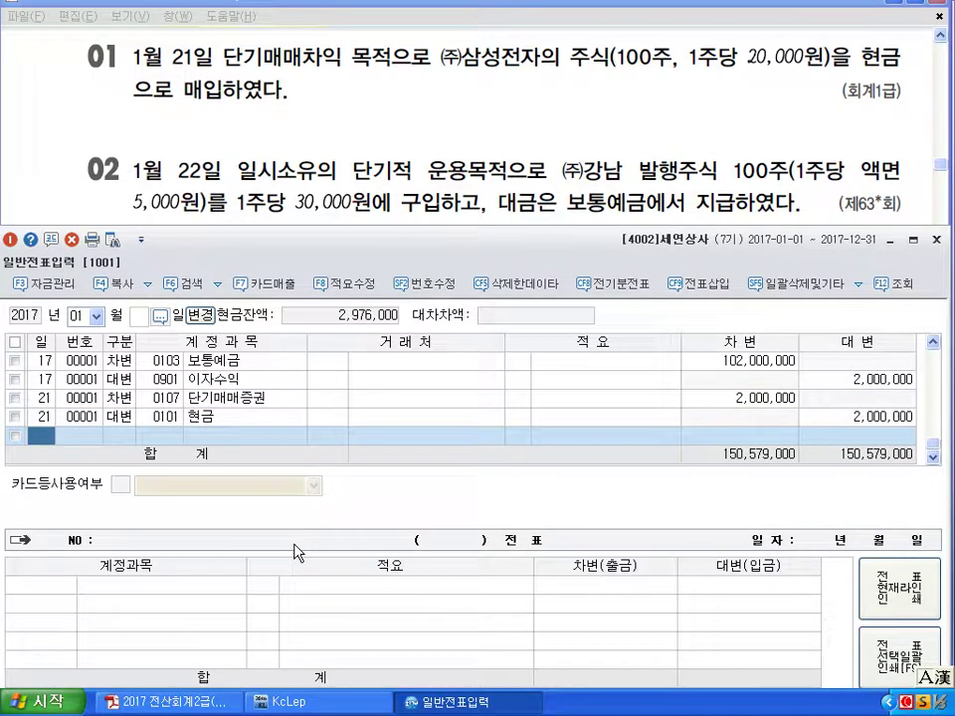
{"action": "type", "text": "22"}
{"action": "key", "text": "Return"}
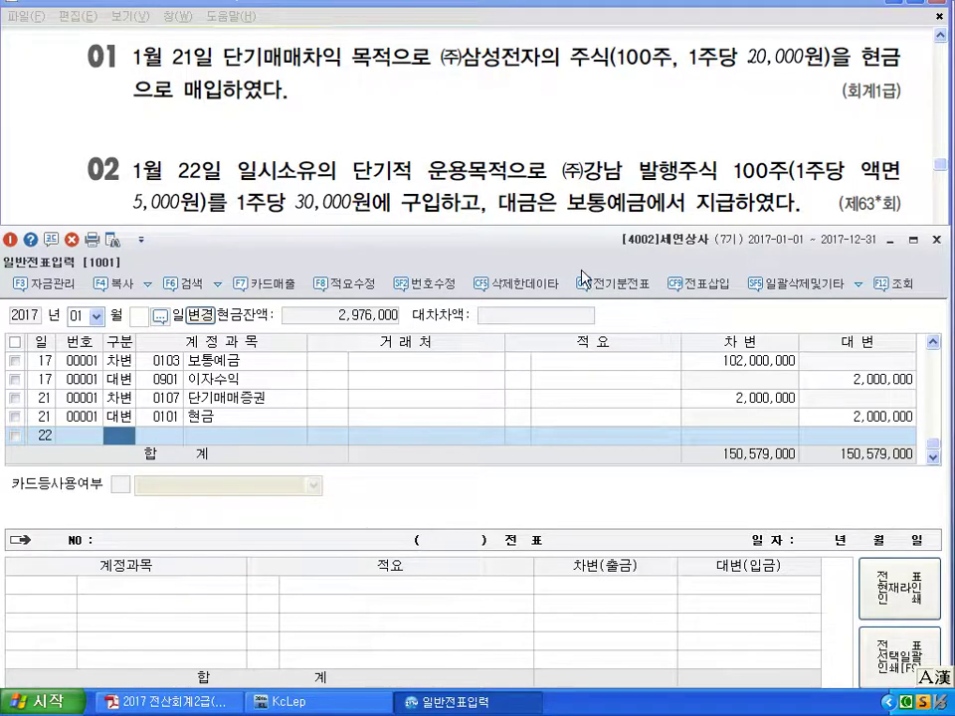
{"action": "type", "text": "3107"}
{"action": "key", "text": "Return"}
{"action": "key", "text": "Return"}
{"action": "key", "text": "Return"}
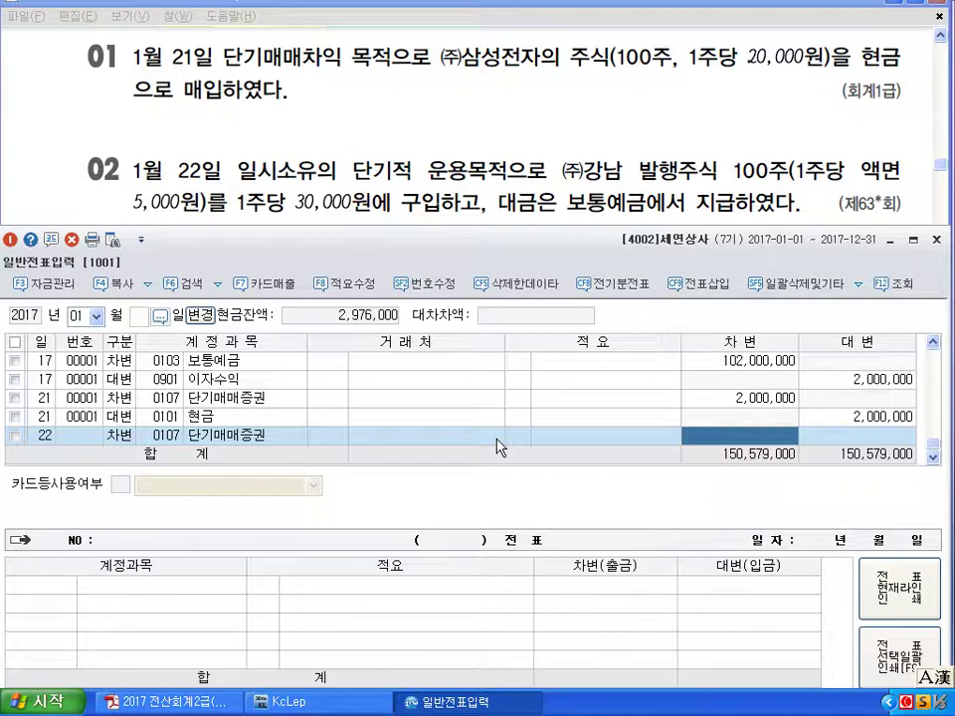
{"action": "type", "text": "3000000"}
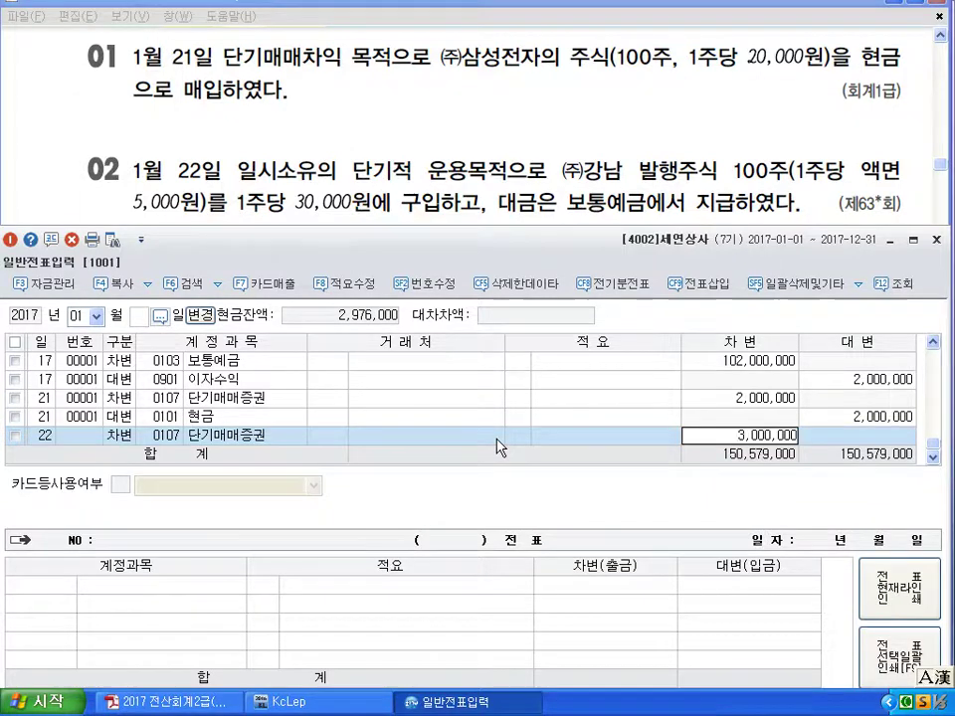
{"action": "key", "text": "Return"}
Step: Balance the day 22 voucher with a 3,000,000 credit to account 0103 보통예금
{"action": "type", "text": "4"}
{"action": "key", "text": "Return"}
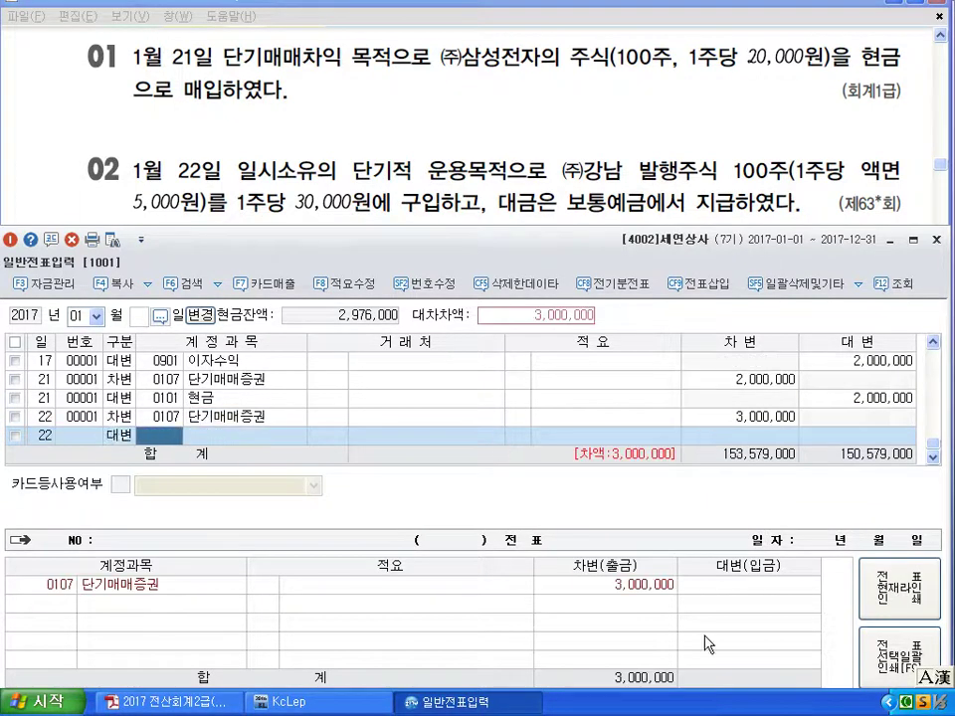
{"action": "type", "text": "103"}
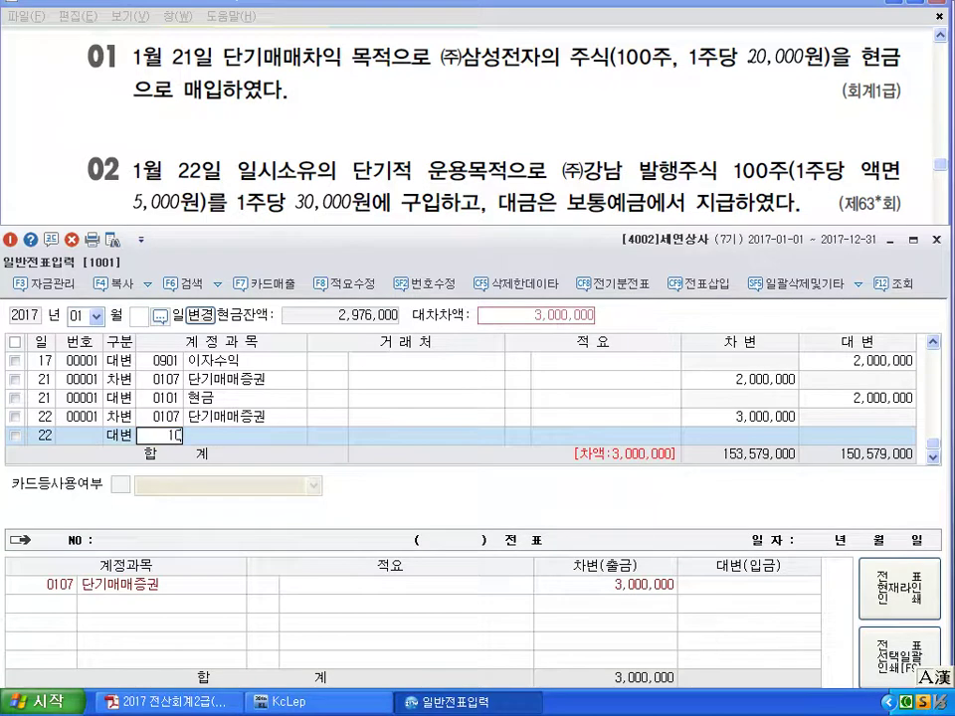
{"action": "key", "text": "Return"}
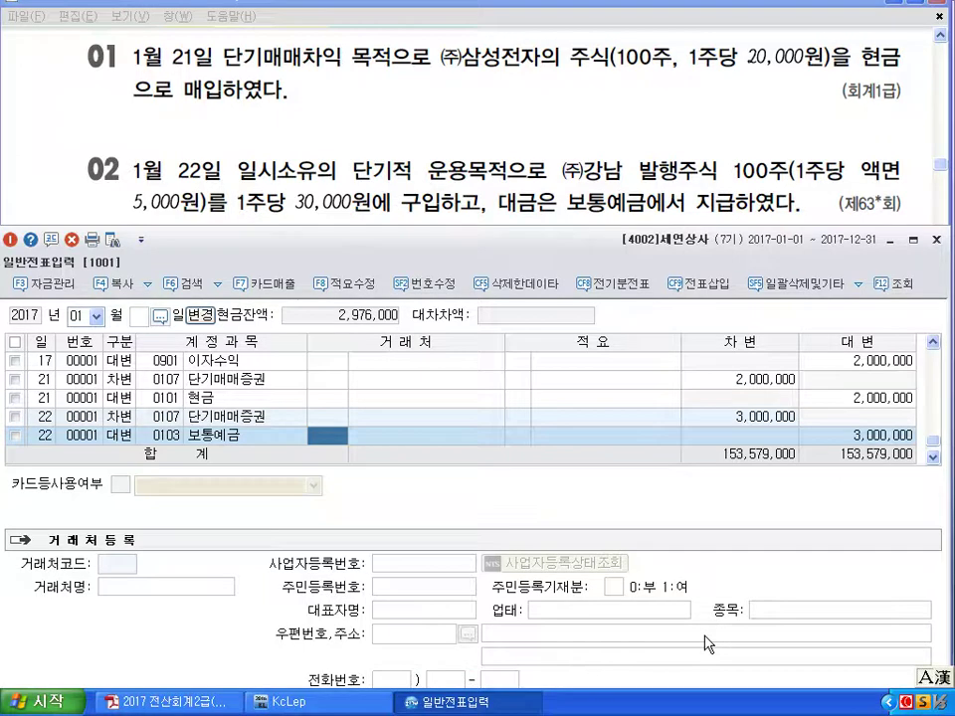
{"action": "key", "text": "Return"}
{"action": "key", "text": "Return"}
{"action": "key", "text": "Return"}
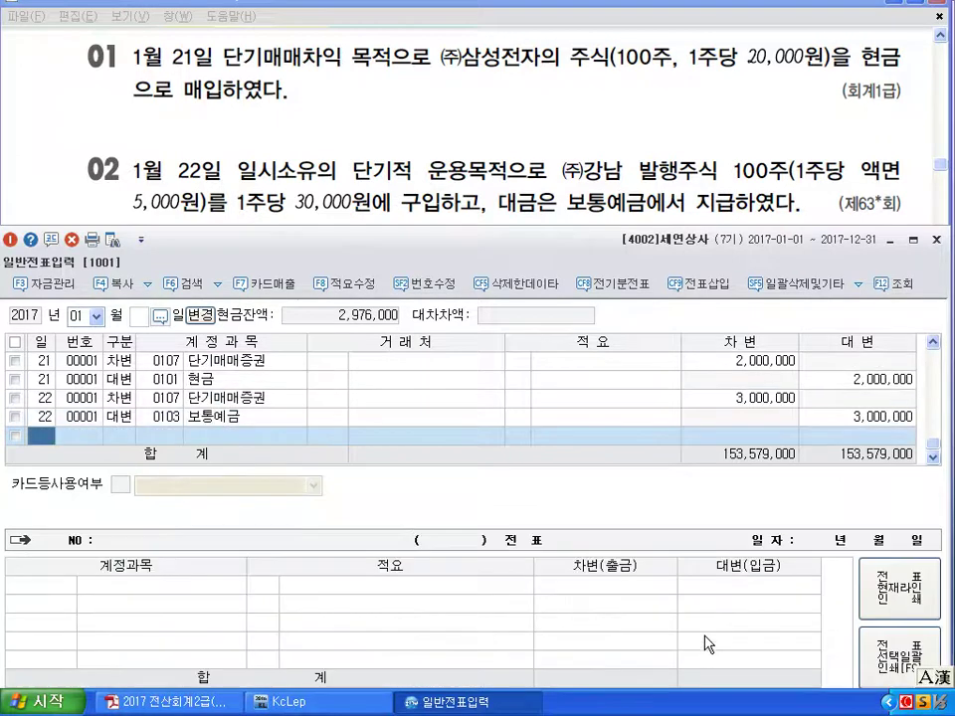
Step: Add a day 23 voucher line debiting account 0107 단기매매증권 for 2,000,000
{"action": "type", "text": "23"}
{"action": "key", "text": "Return"}
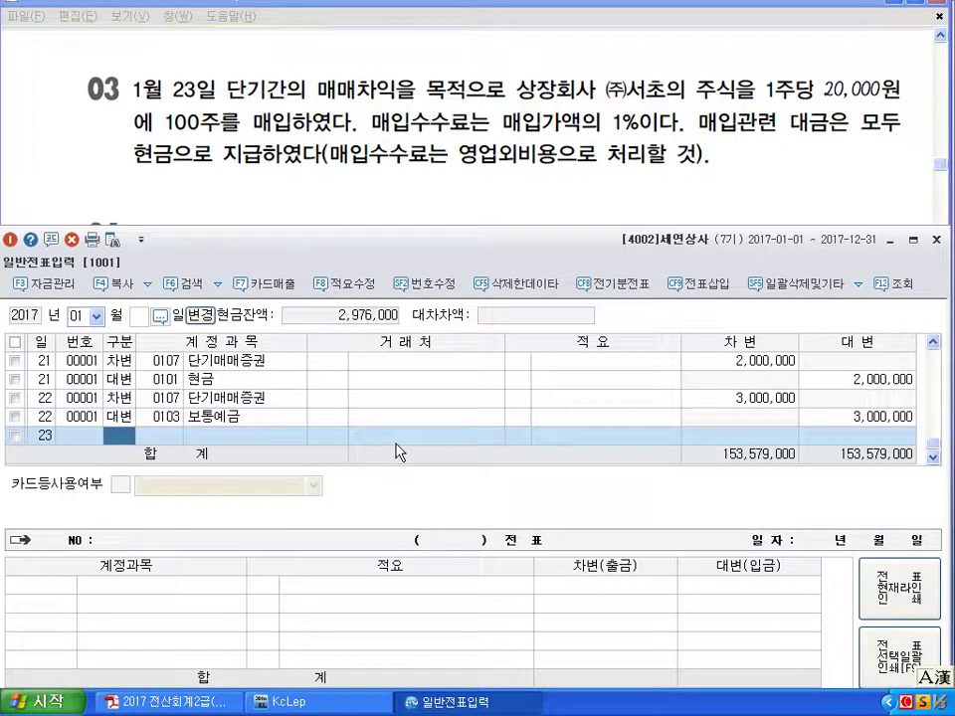
{"action": "type", "text": "3"}
{"action": "key", "text": "Return"}
{"action": "type", "text": "107"}
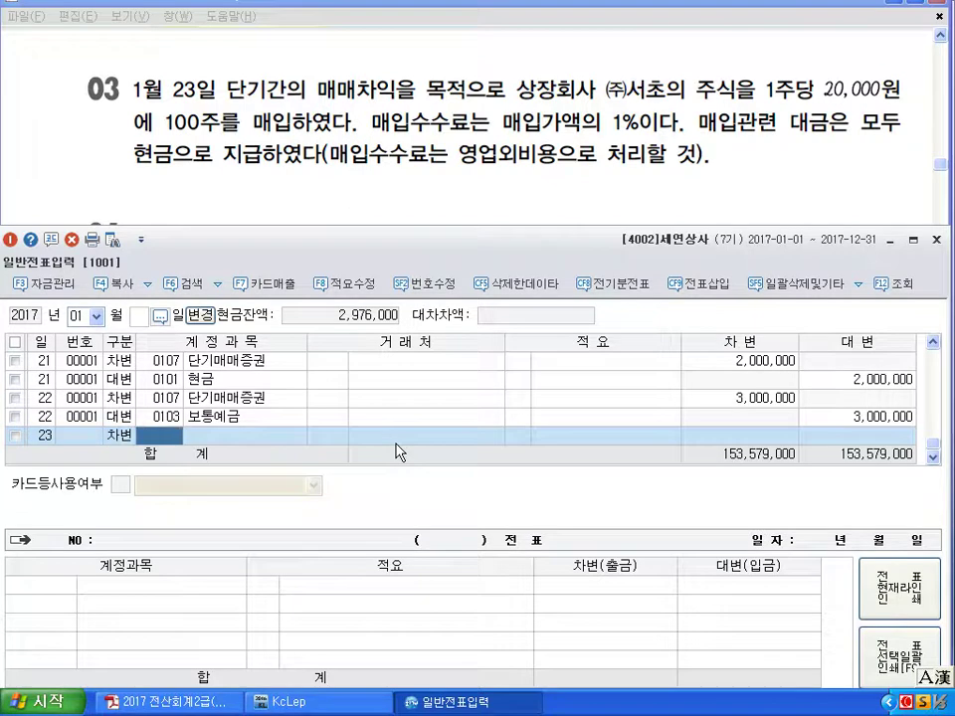
{"action": "key", "text": "Return"}
{"action": "key", "text": "Return"}
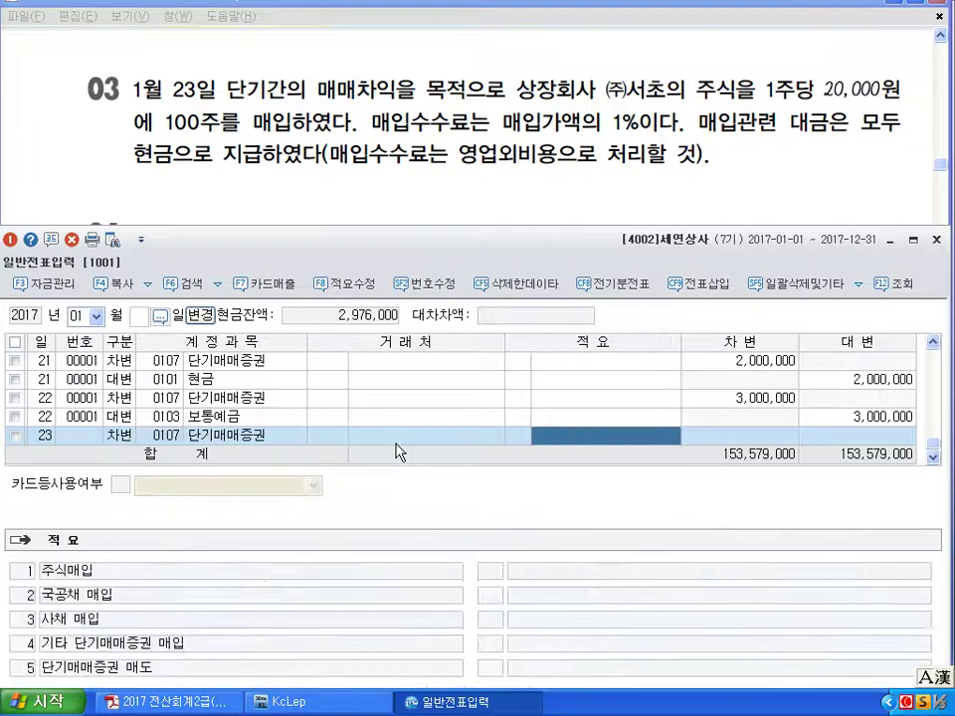
{"action": "key", "text": "Return"}
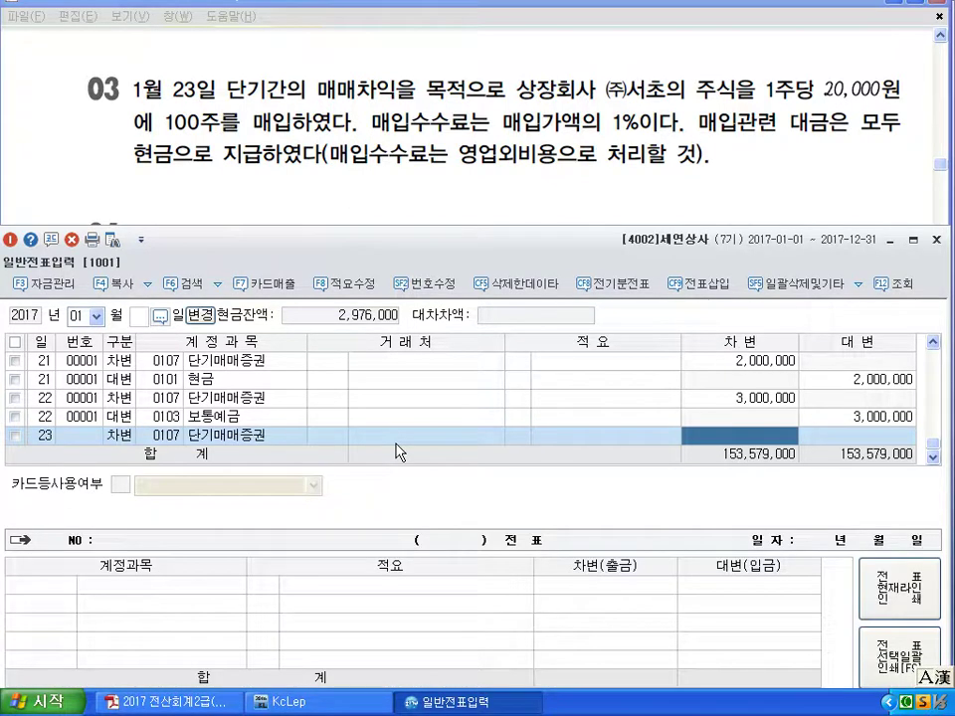
{"action": "type", "text": "2000000"}
{"action": "key", "text": "Return"}
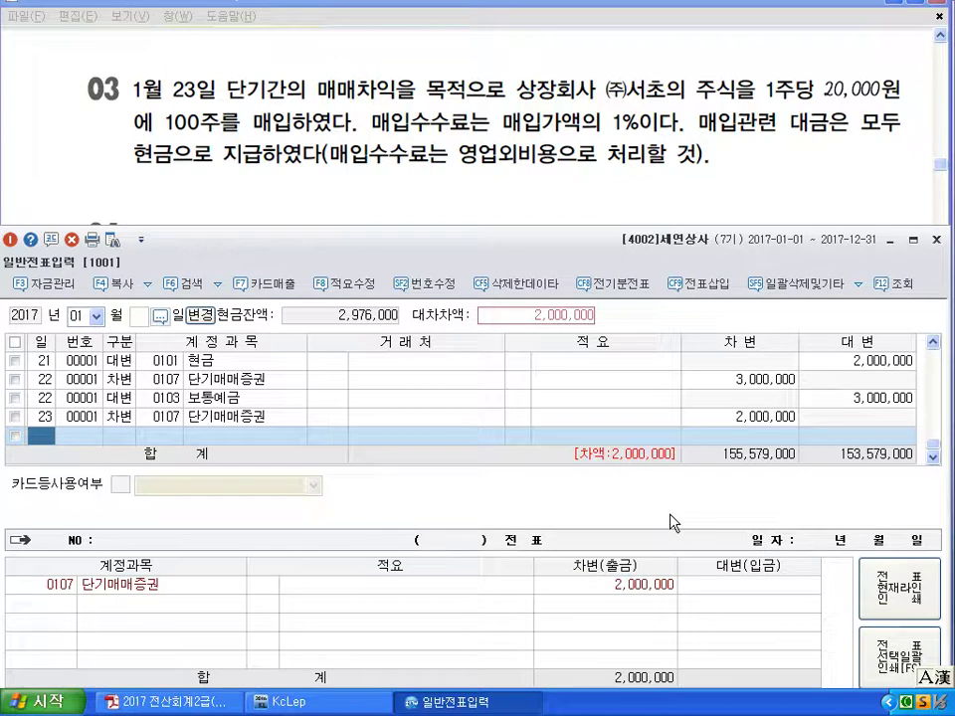
Step: Start a second day 23 debit line, searching accounts for 수수료 and choosing the non-operating expense account 0984 수수료비용
{"action": "key", "text": "Return"}
{"action": "key", "text": "Return"}
{"action": "key", "text": "Return"}
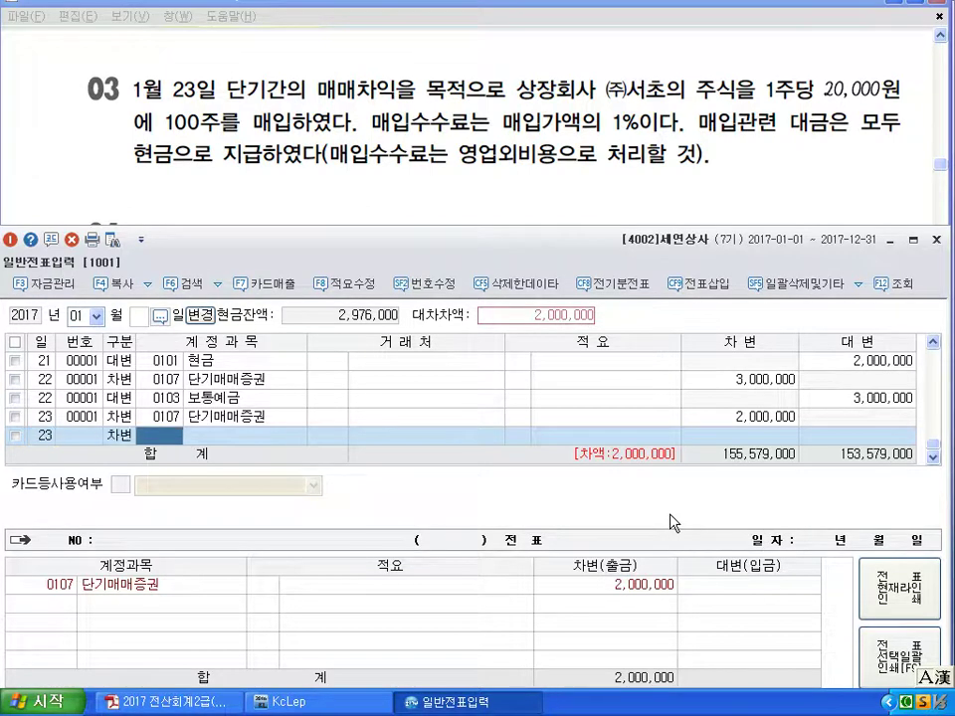
{"action": "key", "text": "Left"}
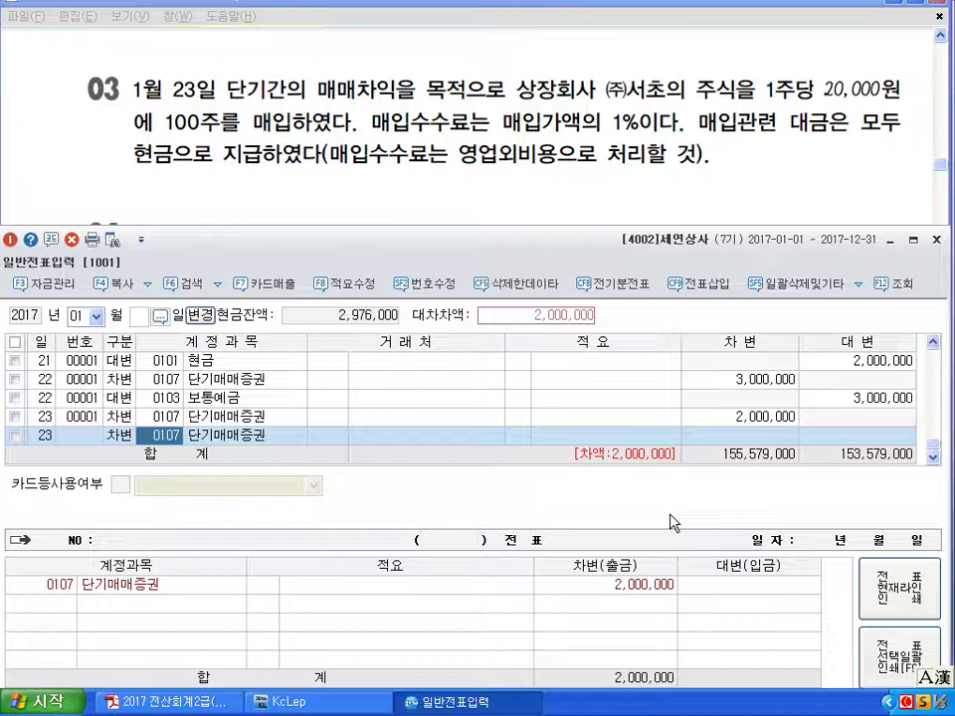
{"action": "type", "text": "수수"}
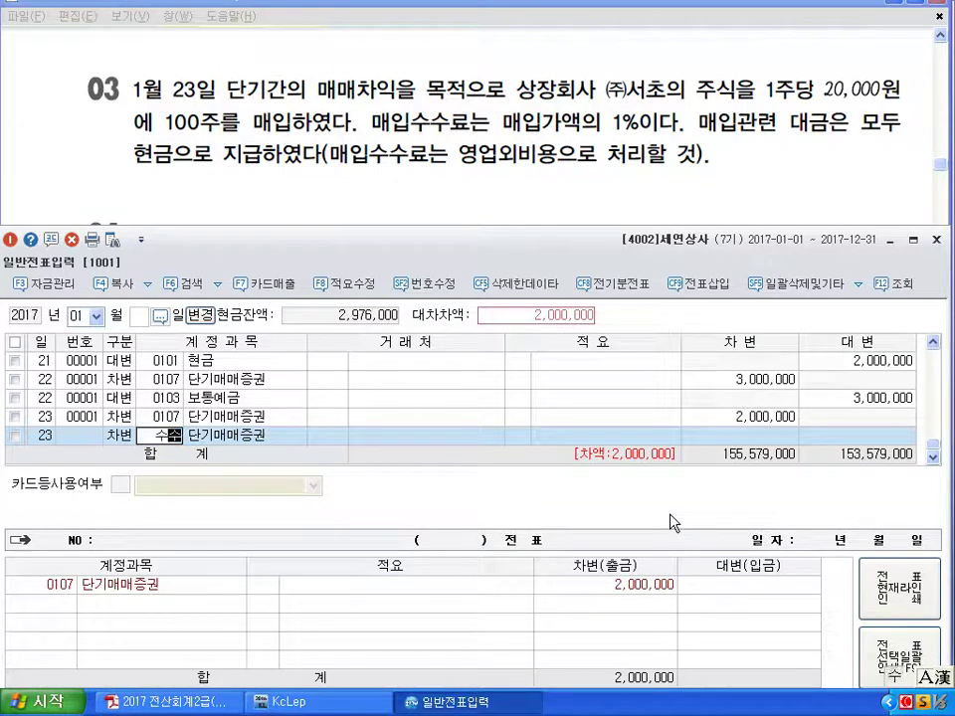
{"action": "type", "text": "ㄹㅛ"}
{"action": "key", "text": "Return"}
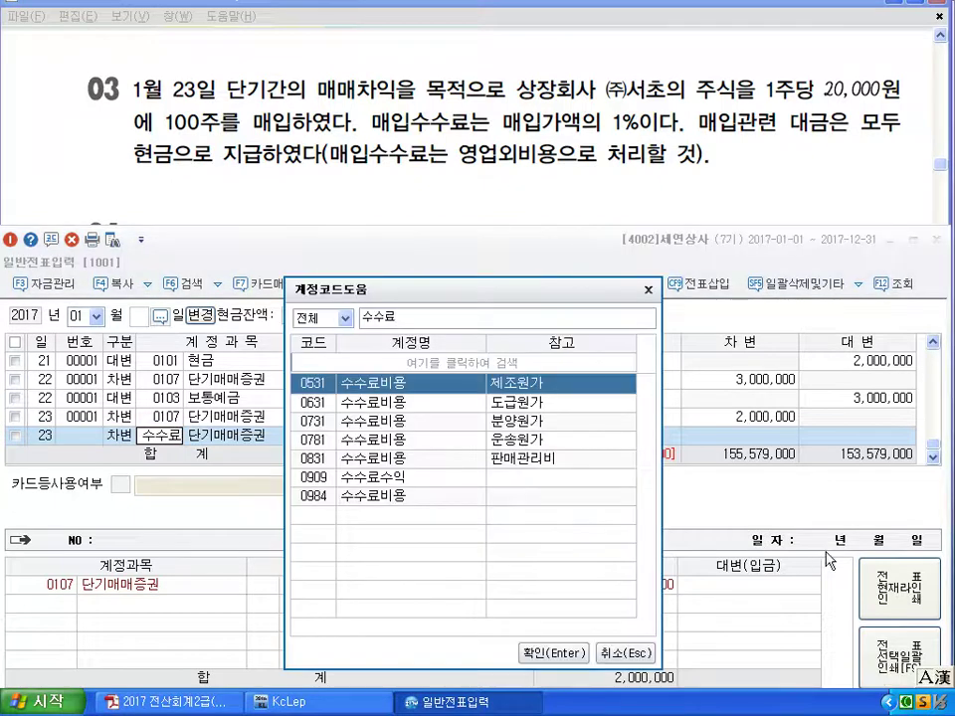
{"action": "left_click", "coordinate": [490, 463]}
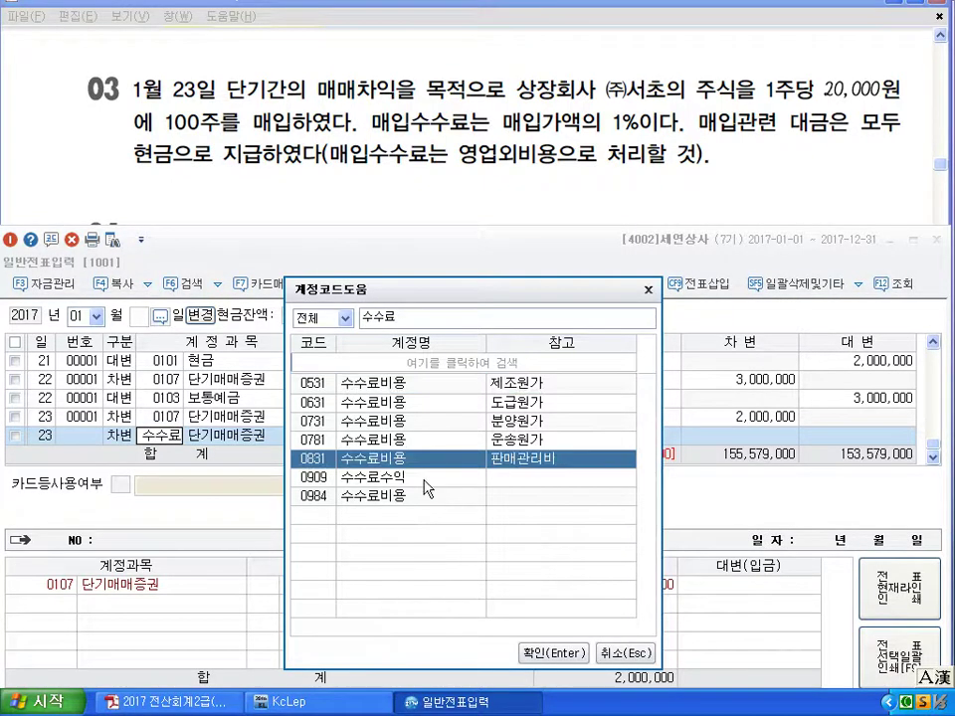
{"action": "left_click", "coordinate": [348, 500]}
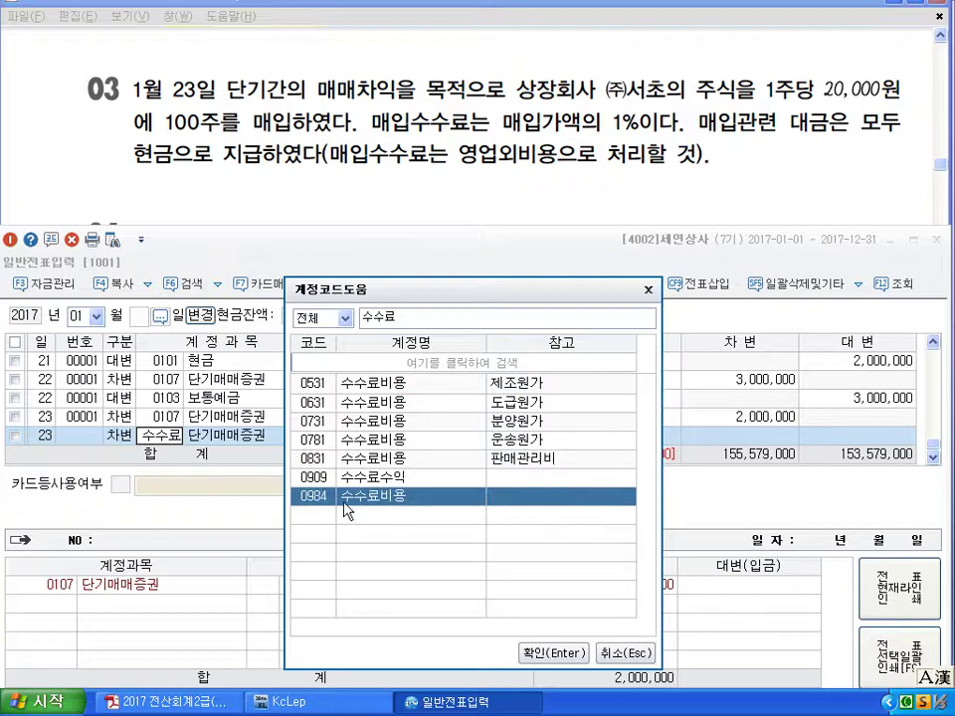
{"action": "left_click", "coordinate": [547, 654]}
Step: Set the debit amount of the day 23 수수료비용 line to 20,000
{"action": "key", "text": "Return"}
{"action": "key", "text": "Return"}
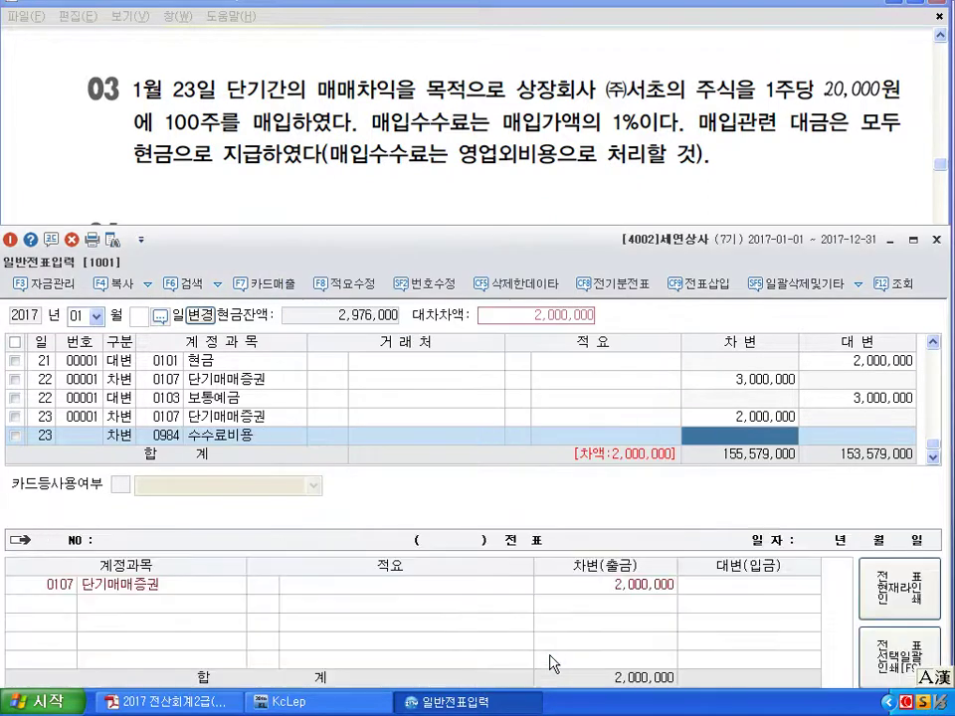
{"action": "type", "text": "200000"}
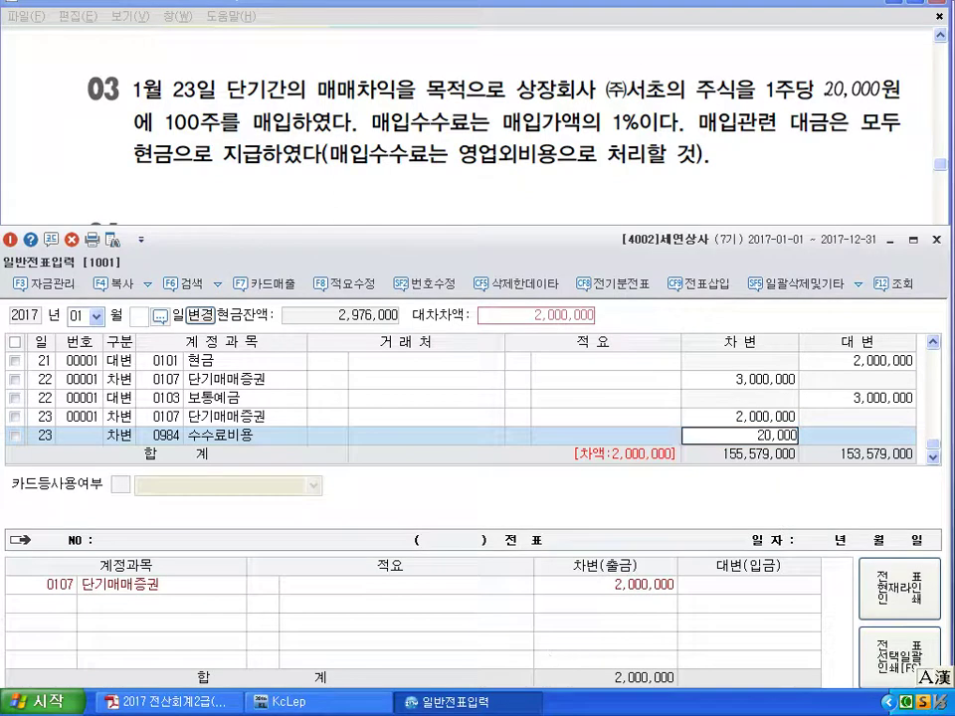
{"action": "key", "text": "Return"}
Step: Balance the day 23 voucher with a 2,020,000 credit to account 0101 현금, and check the debit amounts
{"action": "key", "text": "Return"}
{"action": "type", "text": "4101"}
{"action": "key", "text": "Return"}
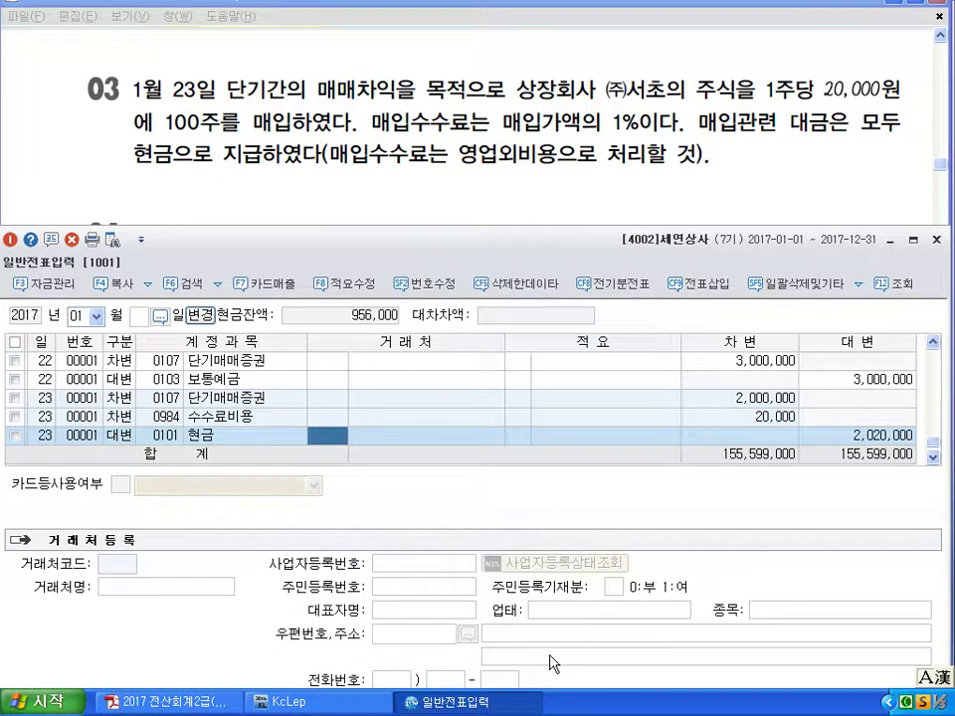
{"action": "left_click", "coordinate": [759, 368]}
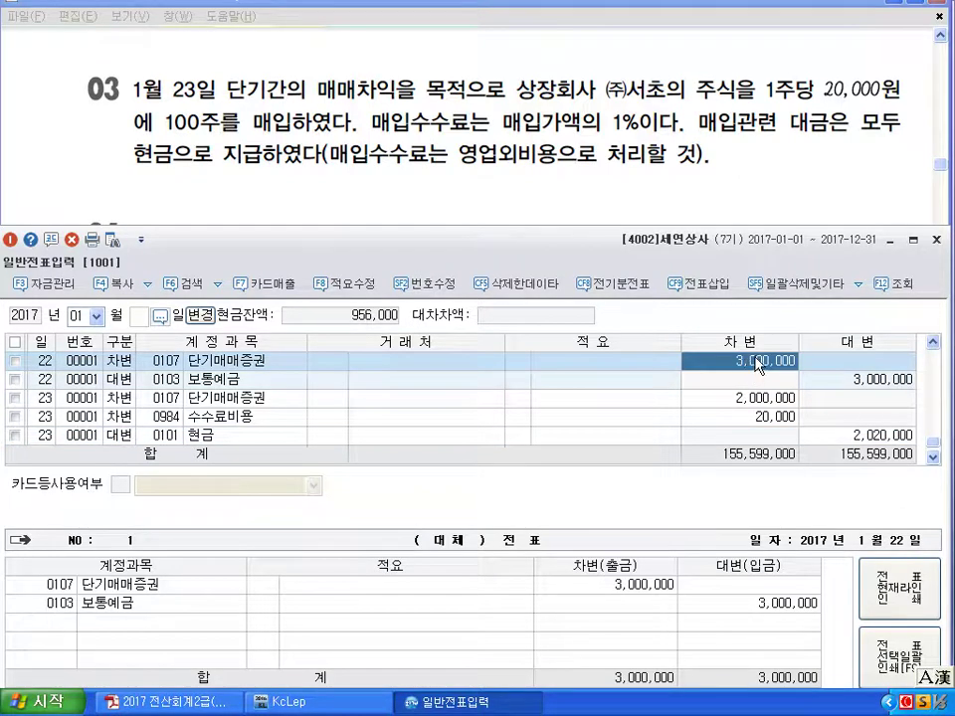
{"action": "left_click", "coordinate": [758, 399]}
{"action": "left_click", "coordinate": [761, 418]}
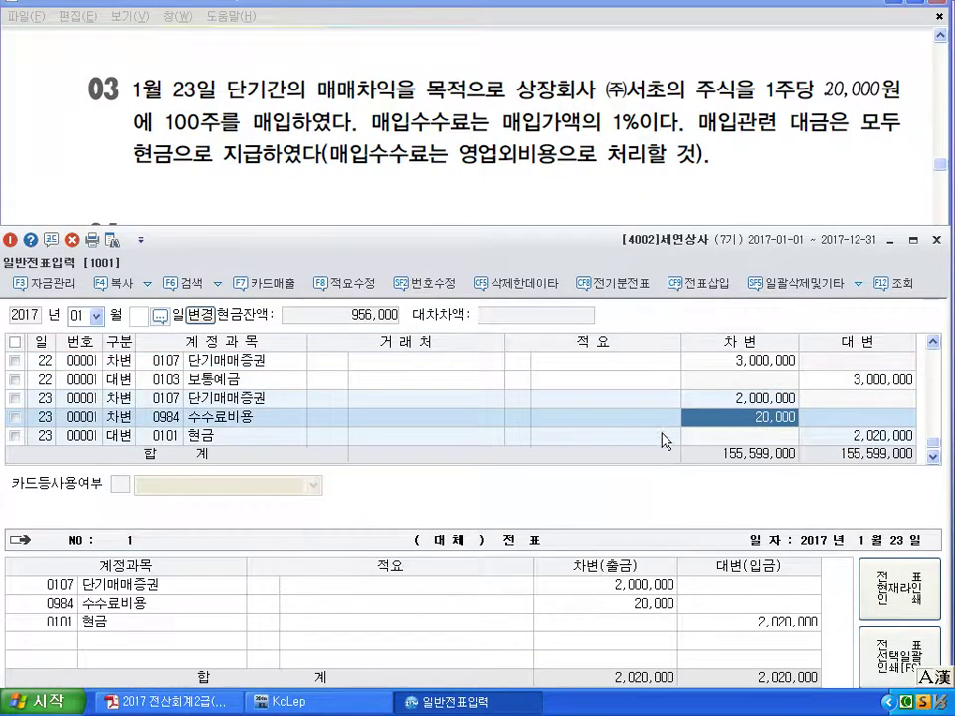
Step: Add a day 24 voucher line debiting account 0107 단기매매증권 for 1,500,000
{"action": "scroll", "coordinate": [571, 435], "scroll_direction": "down", "scroll_amount": 1}
{"action": "left_click", "coordinate": [573, 437]}
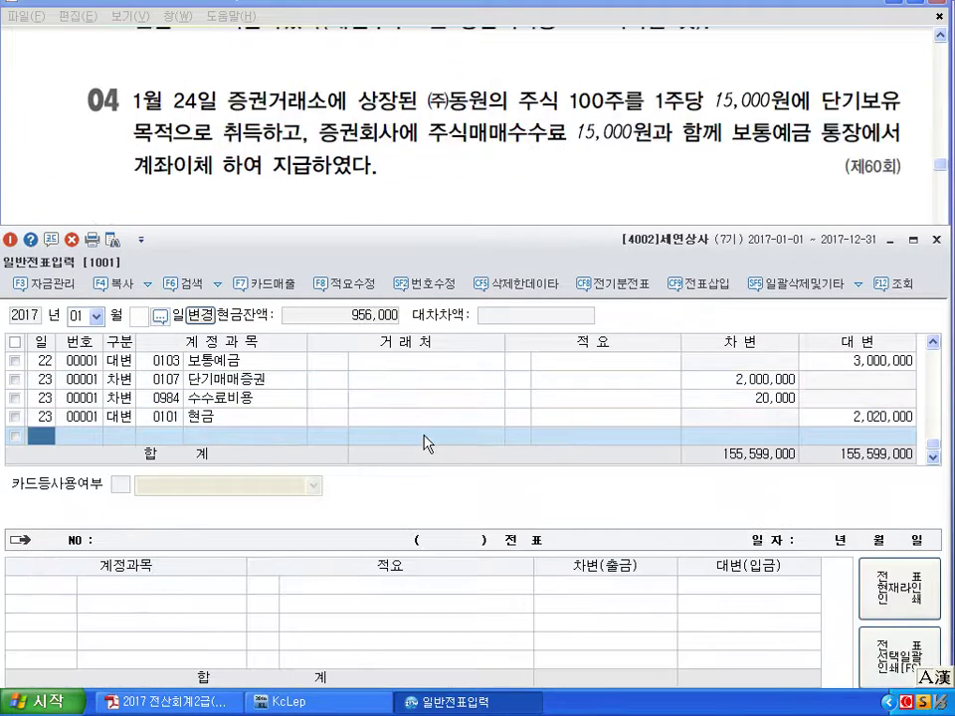
{"action": "type", "text": "24"}
{"action": "key", "text": "Return"}
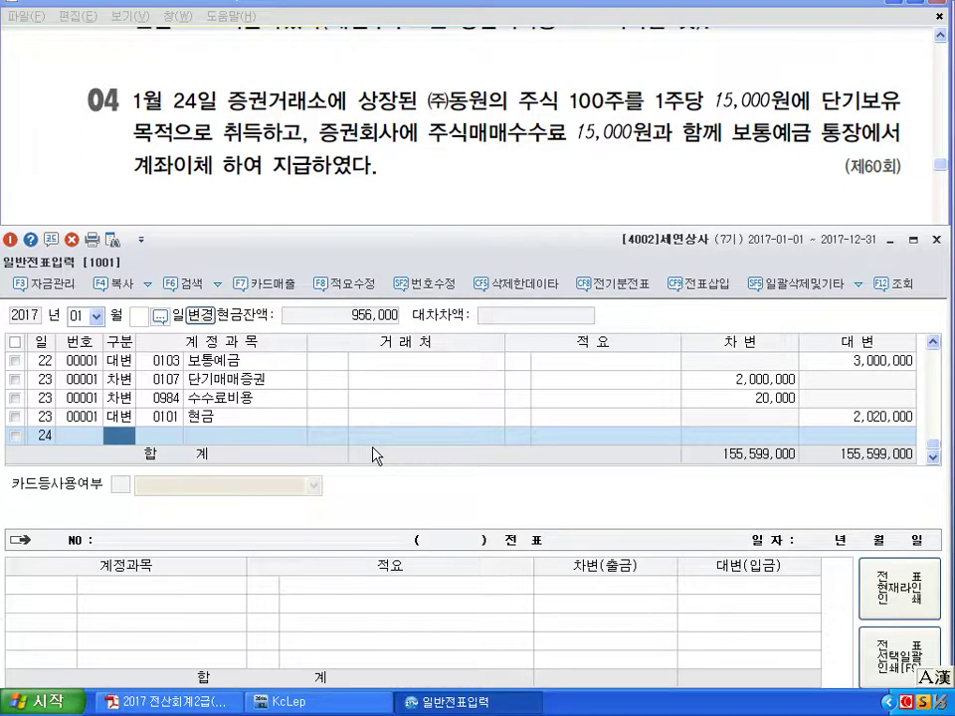
{"action": "type", "text": "3"}
{"action": "key", "text": "Return"}
{"action": "type", "text": "107"}
{"action": "key", "text": "Return"}
{"action": "key", "text": "Return"}
{"action": "key", "text": "Return"}
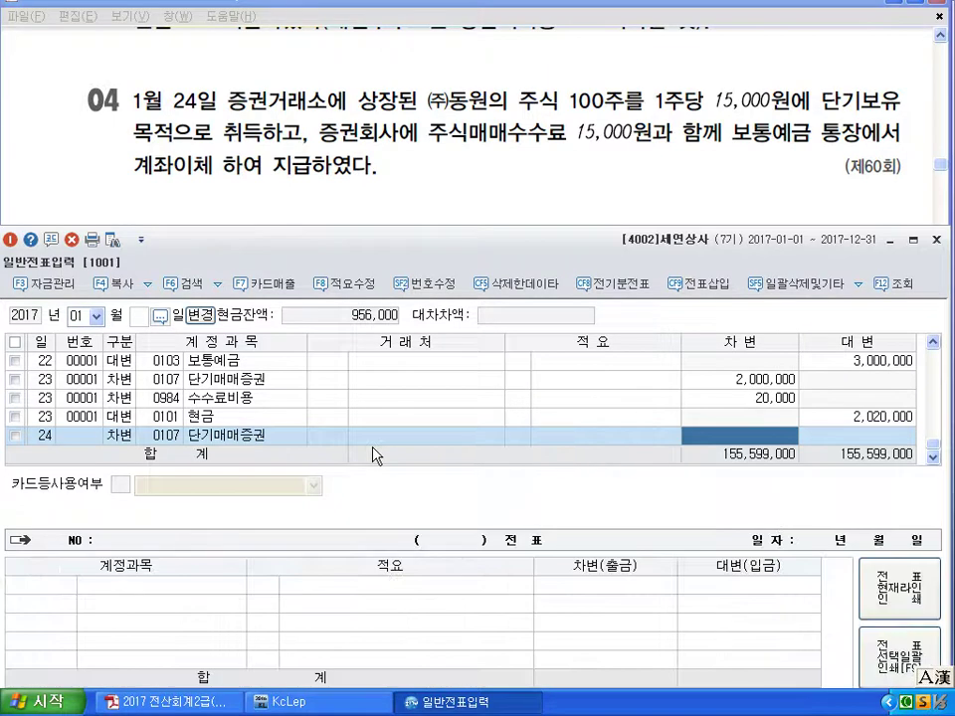
{"action": "type", "text": "1,500,000"}
{"action": "key", "text": "Return"}
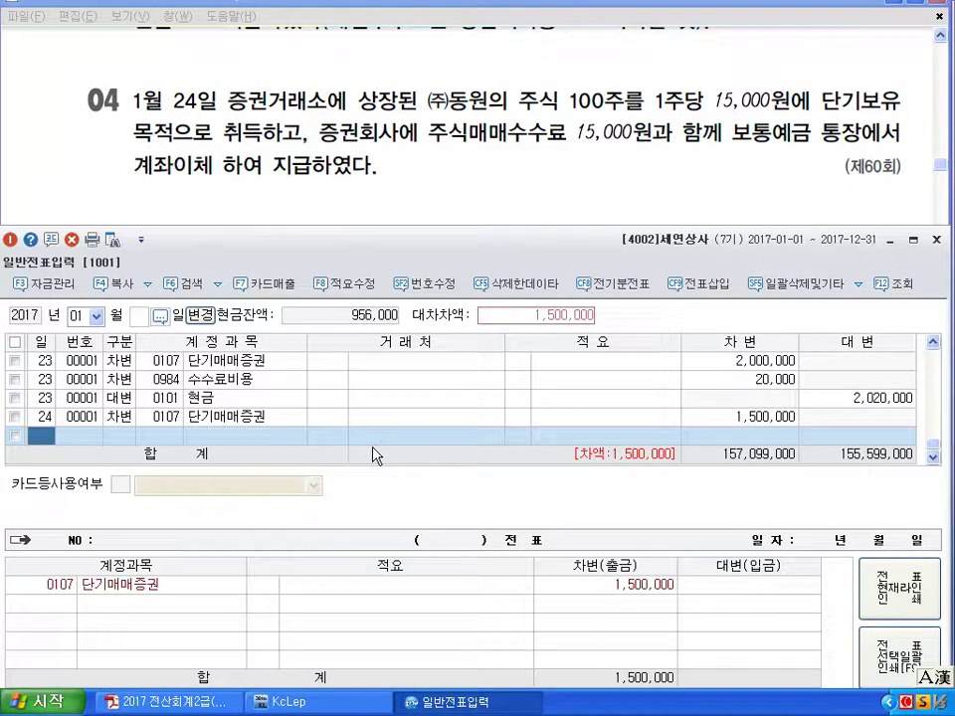
Step: Start a second day 24 debit line, searching accounts for 수수료 and choosing the non-operating expense account 0984 수수료비용
{"action": "key", "text": "Return"}
{"action": "type", "text": "3"}
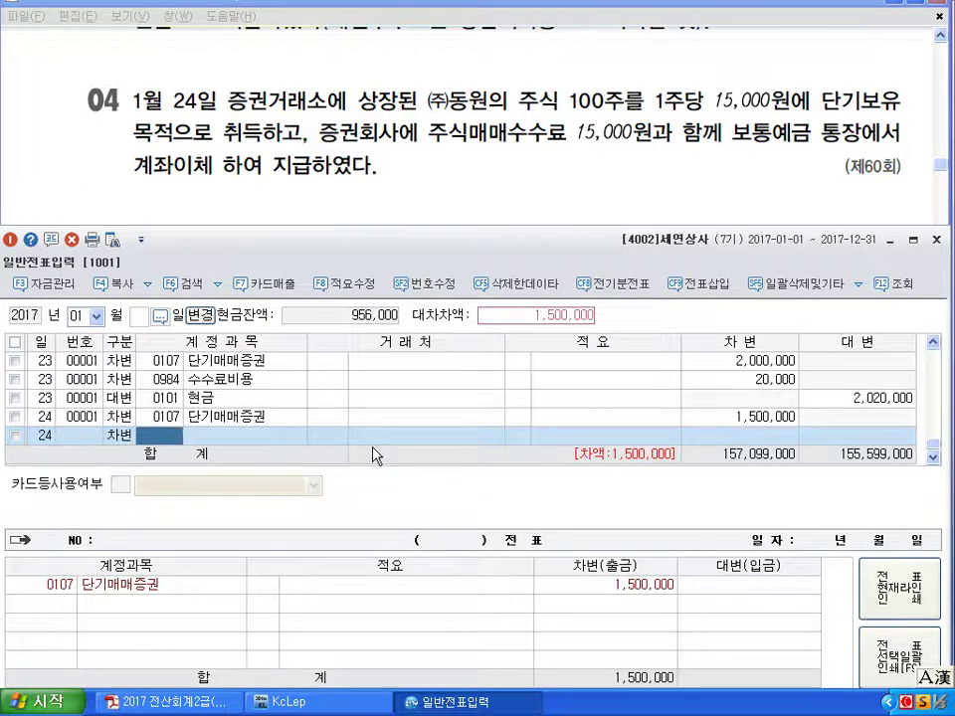
{"action": "type", "text": "수수료"}
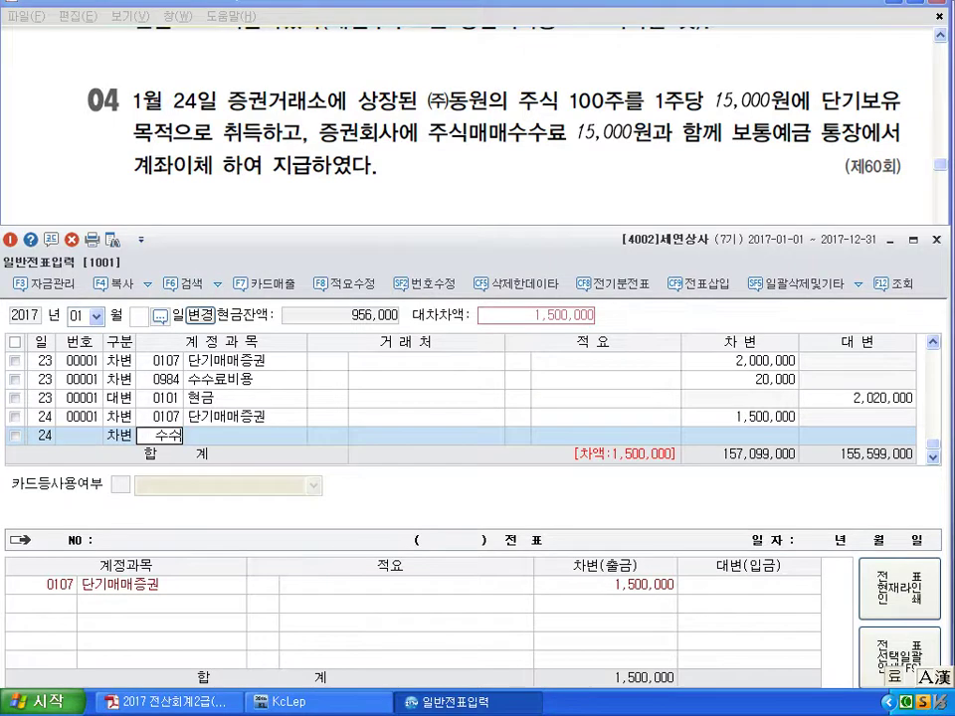
{"action": "key", "text": "Return"}
{"action": "key", "text": "Down"}
{"action": "key", "text": "Down"}
{"action": "key", "text": "Down"}
{"action": "key", "text": "Down"}
{"action": "key", "text": "Down"}
{"action": "key", "text": "Down"}
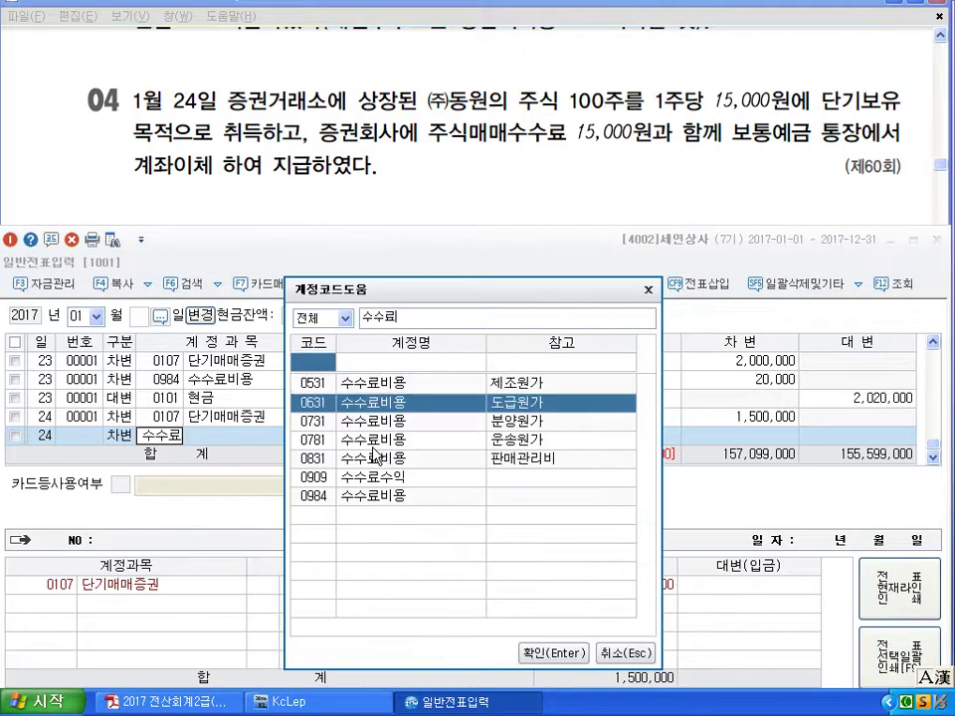
{"action": "key", "text": "Return"}
{"action": "key", "text": "Return"}
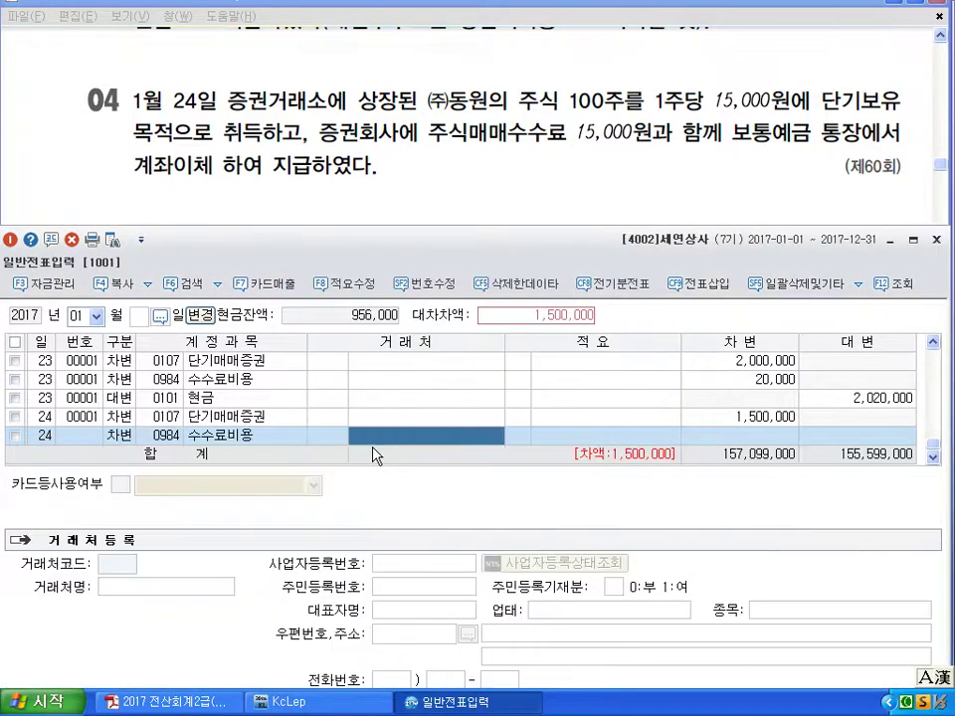
Step: Set the debit amount of the day 24 수수료비용 line to 15,000
{"action": "key", "text": "Return"}
{"action": "key", "text": "Return"}
{"action": "type", "text": "150000"}
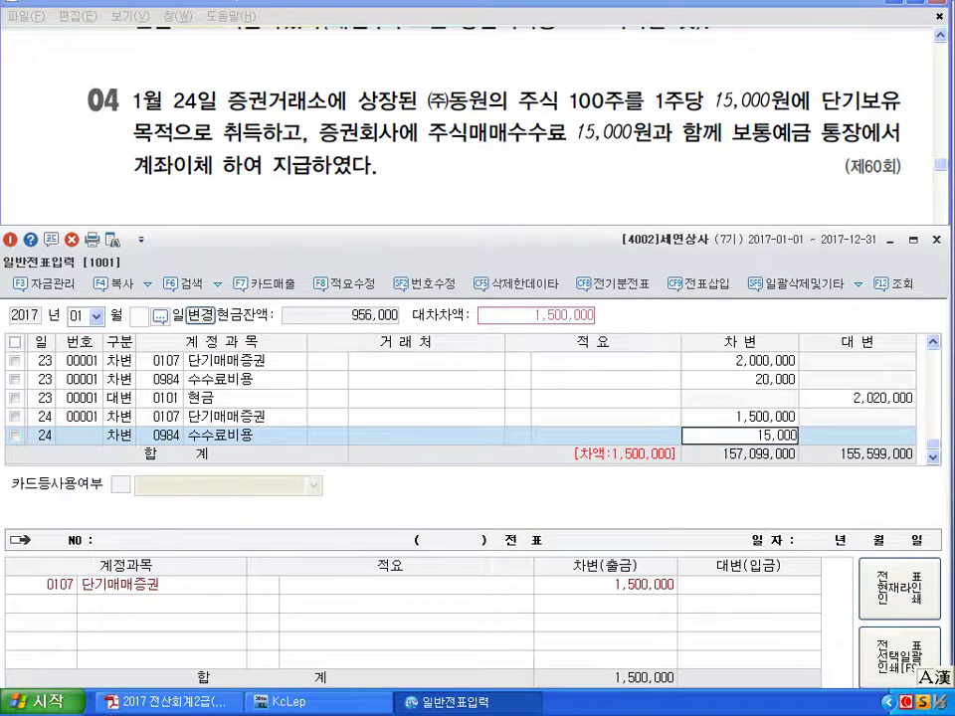
{"action": "key", "text": "Return"}
Step: Balance the day 24 voucher with a 1,515,000 credit to account 0103 보통예금
{"action": "type", "text": "4"}
{"action": "key", "text": "Return"}
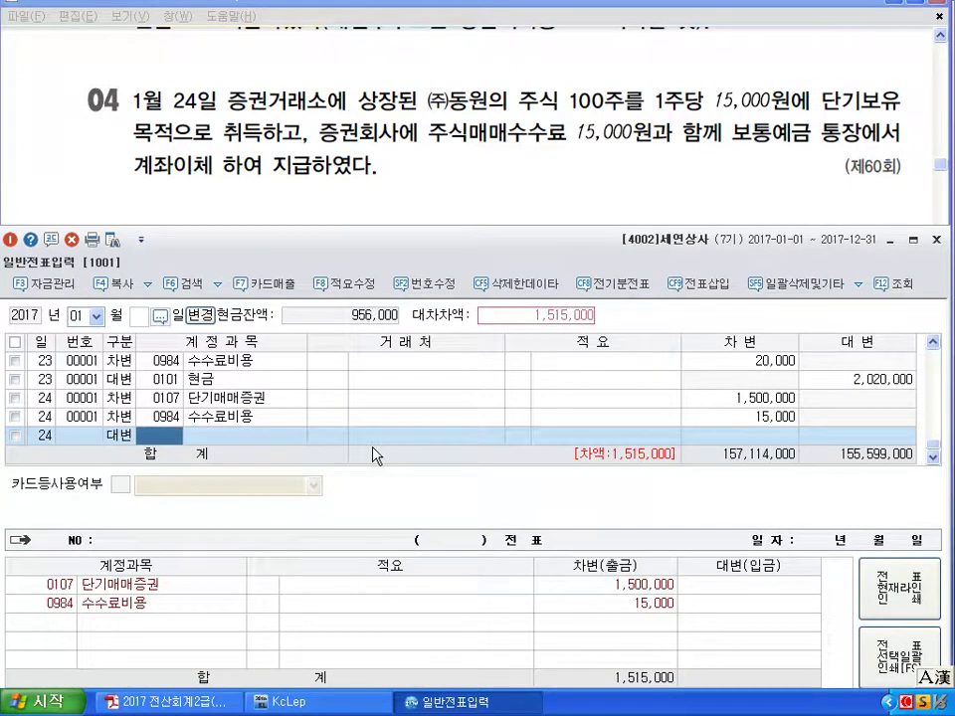
{"action": "type", "text": "103"}
{"action": "key", "text": "Return"}
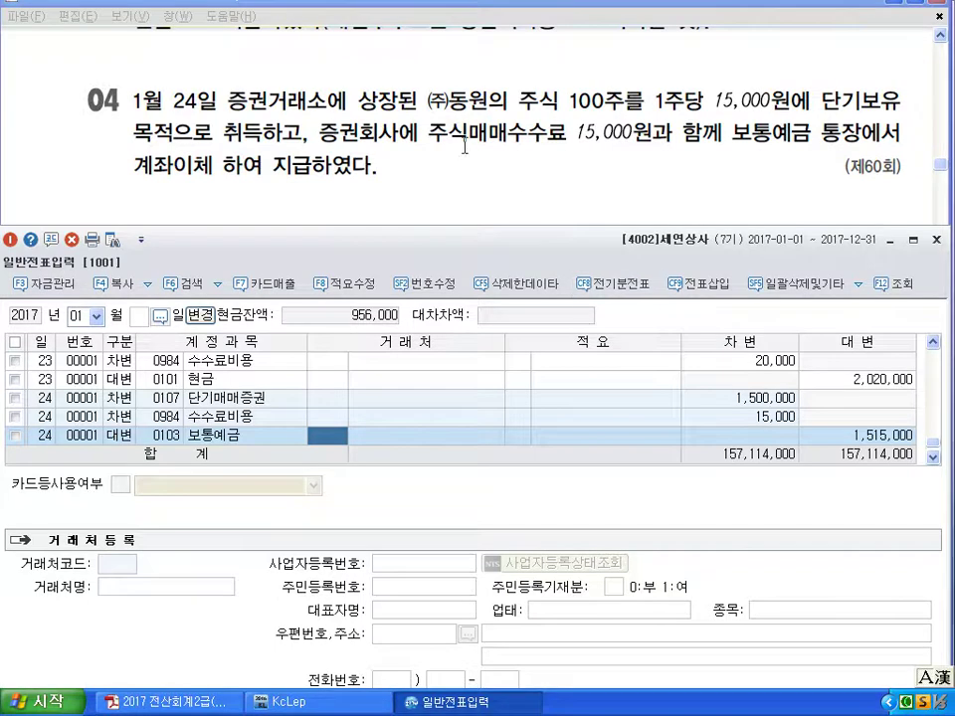
{"action": "key", "text": "ctrl+shift+d"}
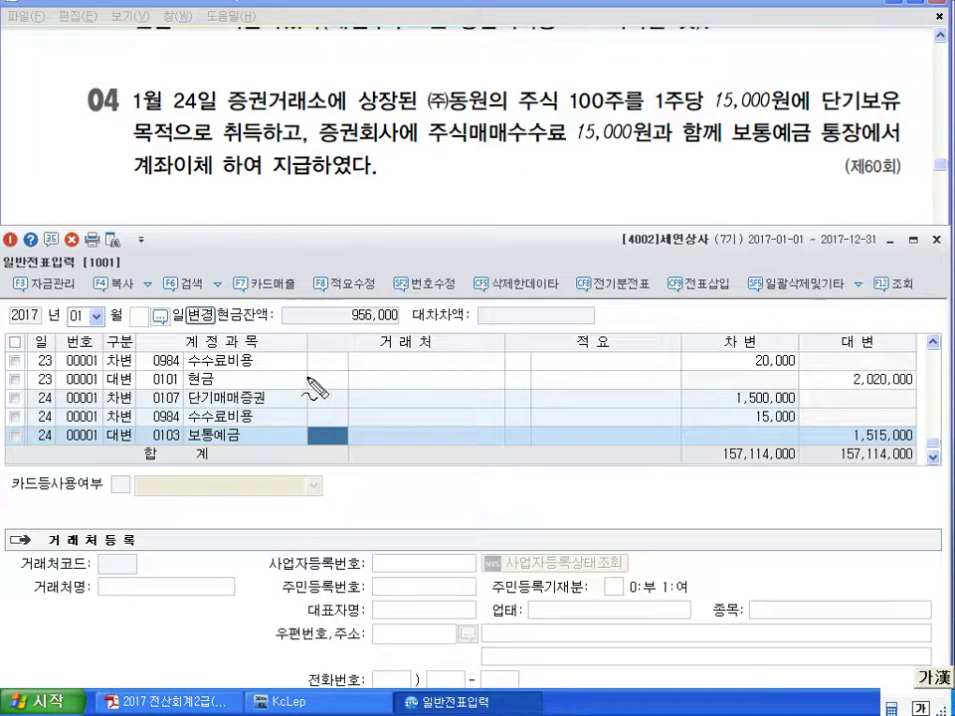
{"action": "mouse_move", "coordinate": [318, 264]}
{"action": "left_mouse_down"}
{"action": "mouse_move", "coordinate": [332, 280]}
{"action": "mouse_move", "coordinate": [354, 281]}
{"action": "mouse_move", "coordinate": [368, 267]}
{"action": "mouse_move", "coordinate": [371, 303]}
{"action": "mouse_move", "coordinate": [338, 298]}
{"action": "mouse_move", "coordinate": [388, 279]}
{"action": "left_mouse_up"}
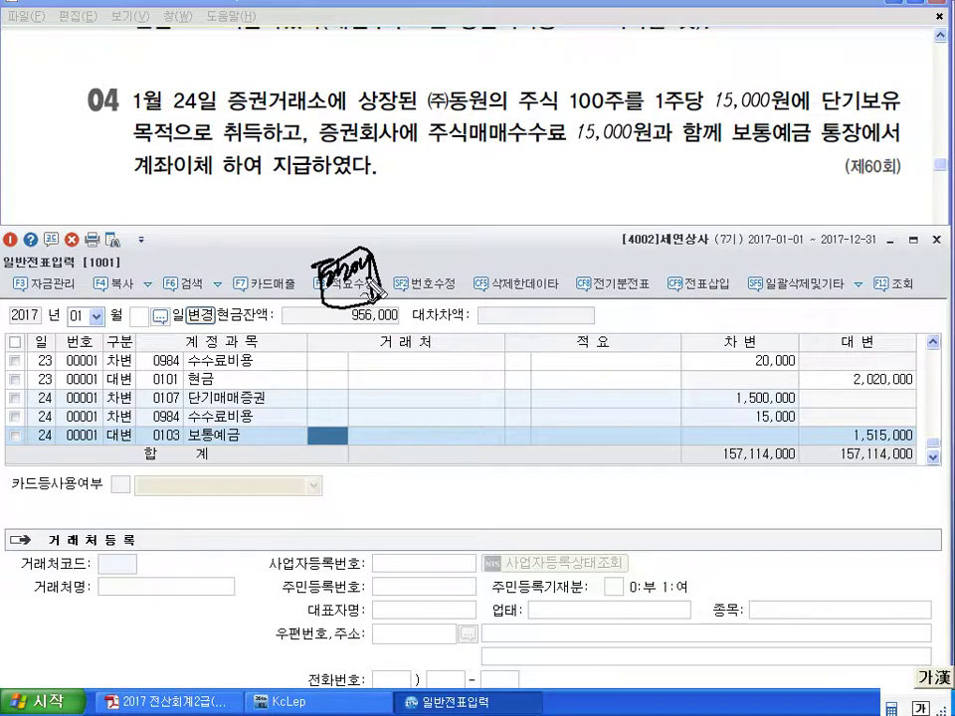
{"action": "mouse_move", "coordinate": [416, 237]}
{"action": "left_mouse_down"}
{"action": "mouse_move", "coordinate": [454, 259]}
{"action": "mouse_move", "coordinate": [446, 244]}
{"action": "left_mouse_up"}
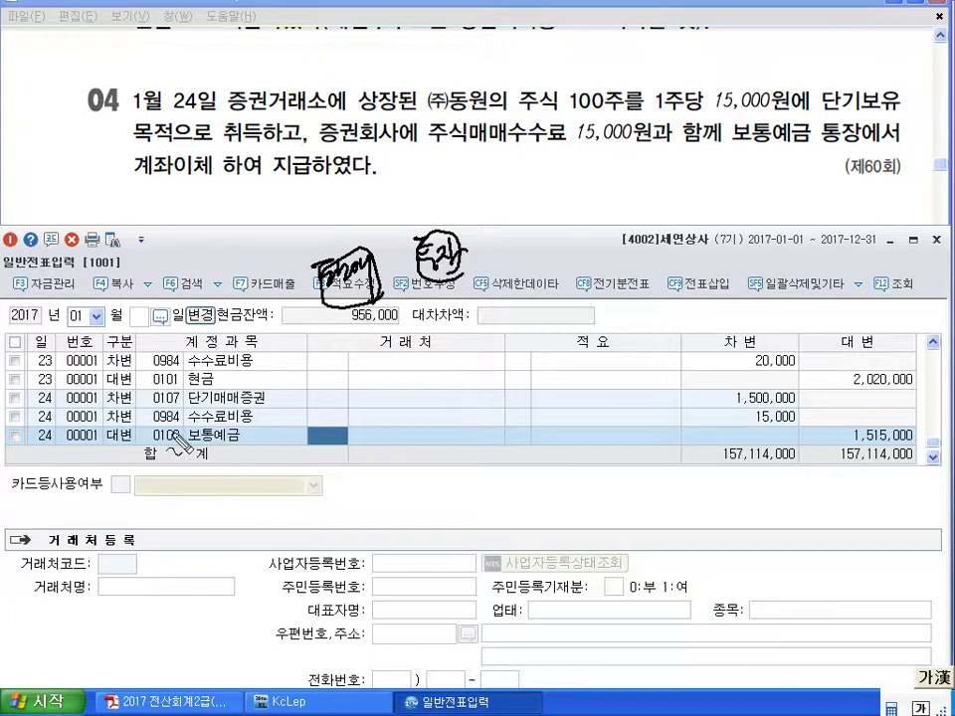
{"action": "mouse_move", "coordinate": [145, 432]}
{"action": "left_mouse_down"}
{"action": "mouse_move", "coordinate": [254, 428]}
{"action": "mouse_move", "coordinate": [244, 410]}
{"action": "mouse_move", "coordinate": [150, 417]}
{"action": "mouse_move", "coordinate": [147, 429]}
{"action": "left_mouse_up"}
{"action": "mouse_move", "coordinate": [127, 411]}
{"action": "left_mouse_down"}
{"action": "mouse_move", "coordinate": [119, 429]}
{"action": "mouse_move", "coordinate": [136, 417]}
{"action": "mouse_move", "coordinate": [137, 430]}
{"action": "left_mouse_up"}
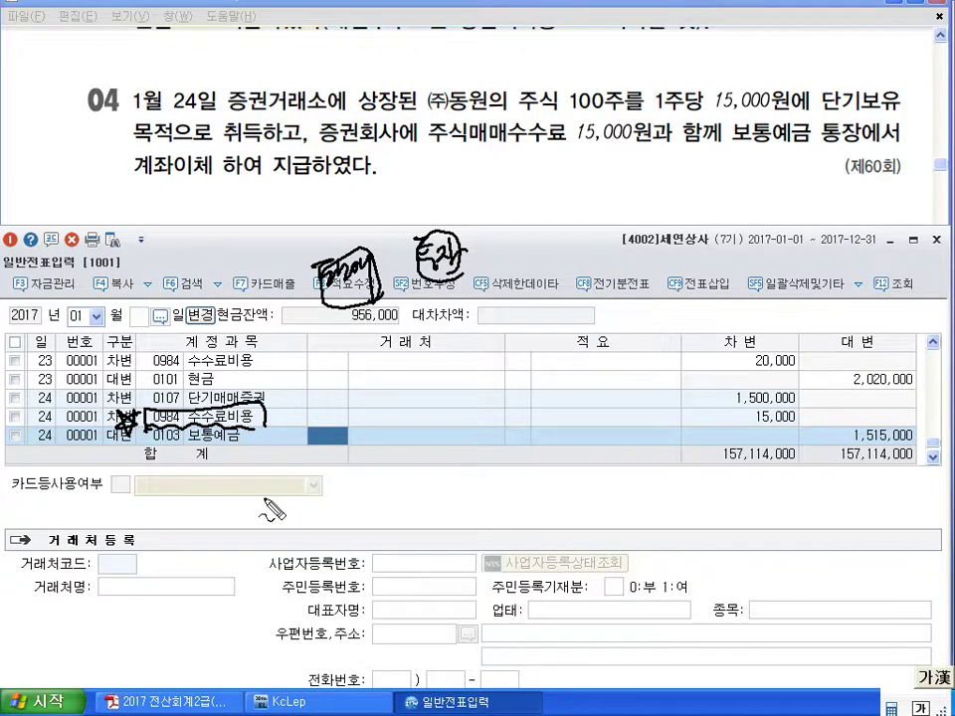
{"action": "key", "text": "Escape"}
{"action": "left_click", "coordinate": [511, 436]}
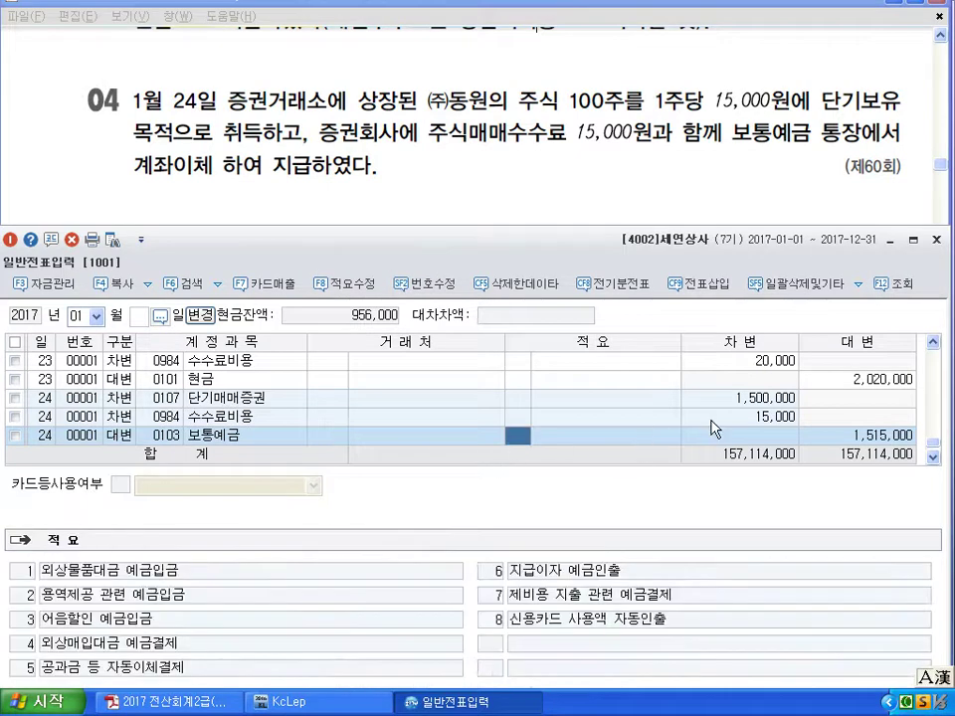
{"action": "scroll", "coordinate": [713, 424], "scroll_direction": "down", "scroll_amount": 1}
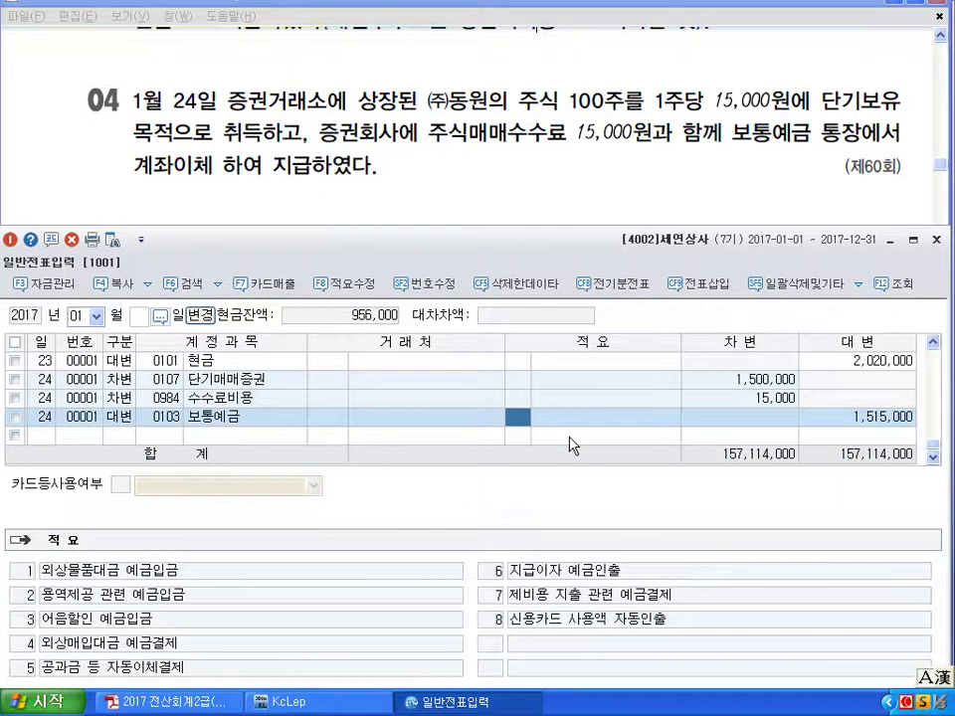
{"action": "left_click", "coordinate": [572, 444]}
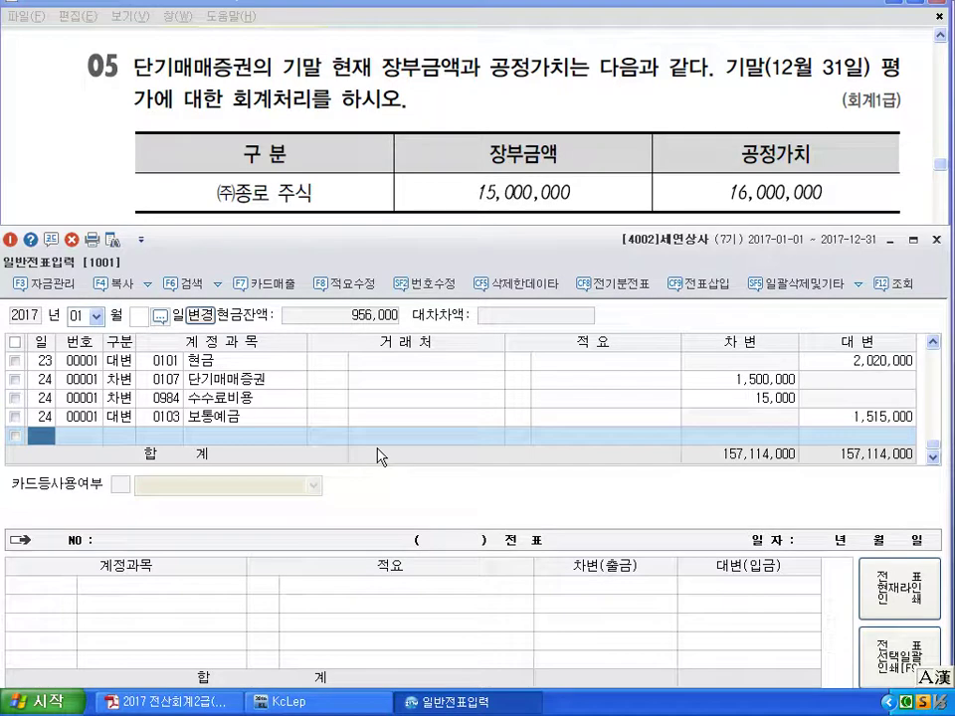
{"action": "mouse_move", "coordinate": [453, 149]}
{"action": "left_mouse_down"}
{"action": "mouse_move", "coordinate": [462, 209]}
{"action": "mouse_move", "coordinate": [565, 128]}
{"action": "mouse_move", "coordinate": [577, 224]}
{"action": "left_mouse_up"}
{"action": "left_click_drag", "start_coordinate": [783, 91], "coordinate": [831, 85]}
{"action": "left_click_drag", "start_coordinate": [792, 99], "coordinate": [792, 130]}
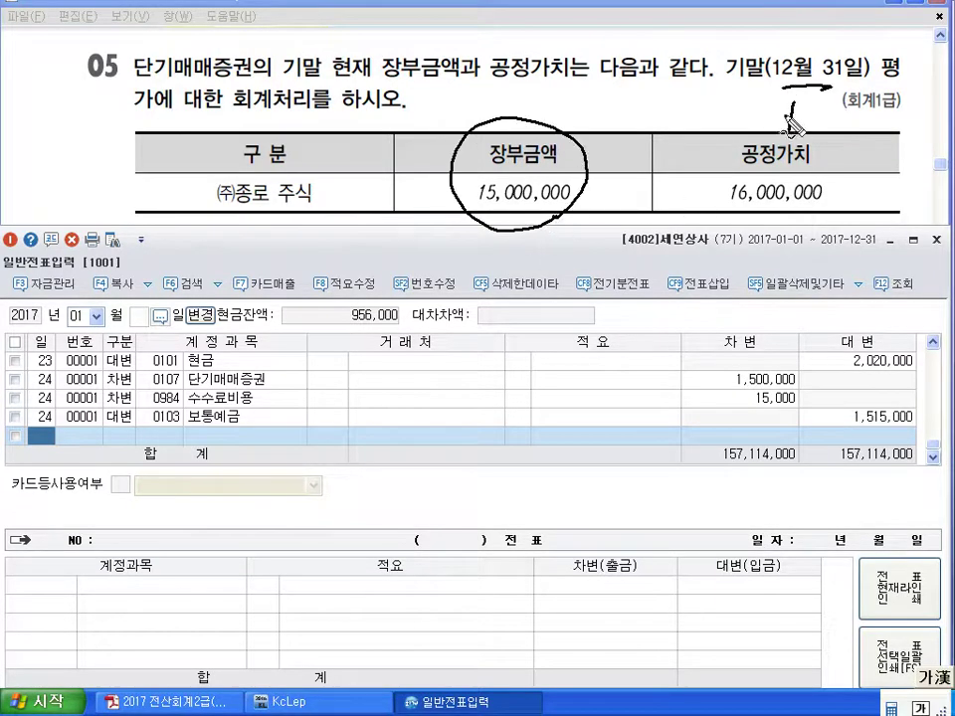
{"action": "mouse_move", "coordinate": [816, 213]}
{"action": "left_mouse_down"}
{"action": "mouse_move", "coordinate": [681, 209]}
{"action": "mouse_move", "coordinate": [685, 157]}
{"action": "mouse_move", "coordinate": [696, 167]}
{"action": "left_mouse_up"}
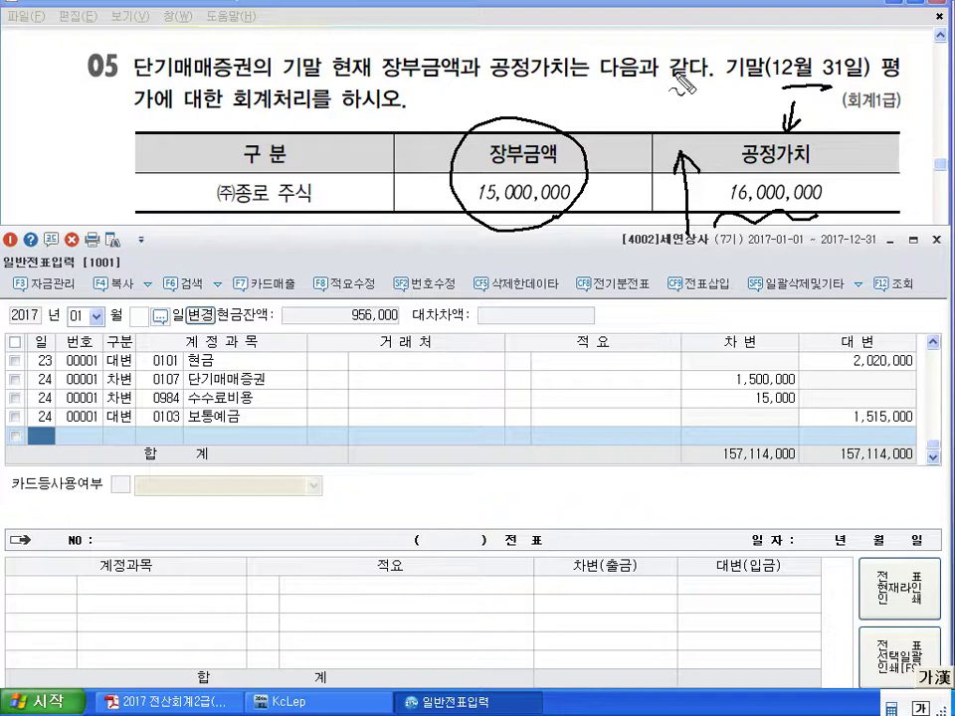
{"action": "left_click_drag", "start_coordinate": [726, 77], "coordinate": [866, 76]}
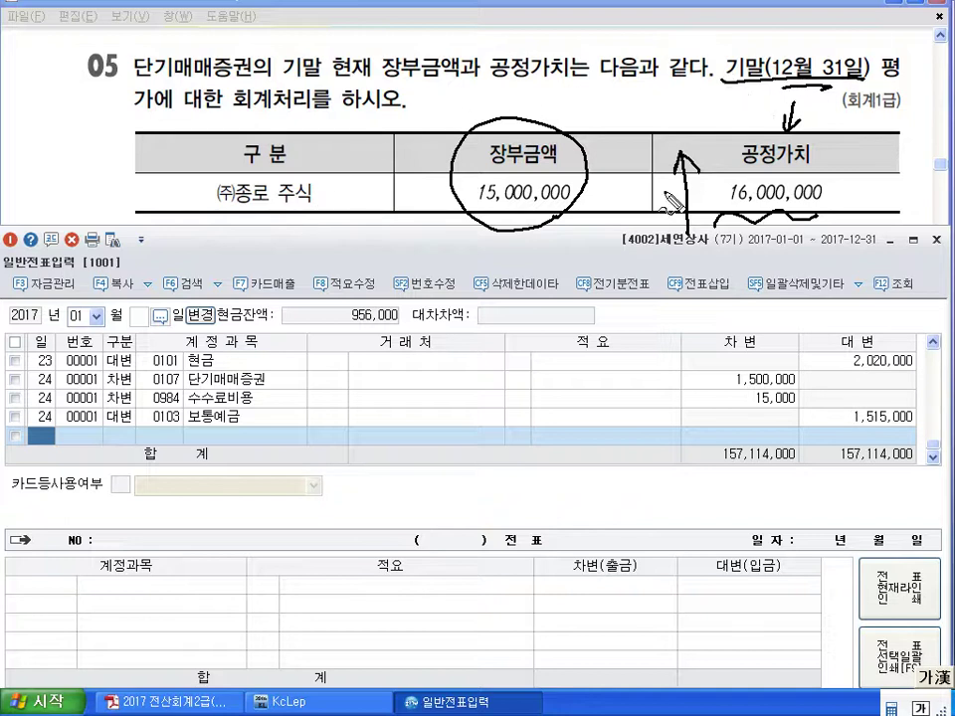
{"action": "key", "text": "Escape"}
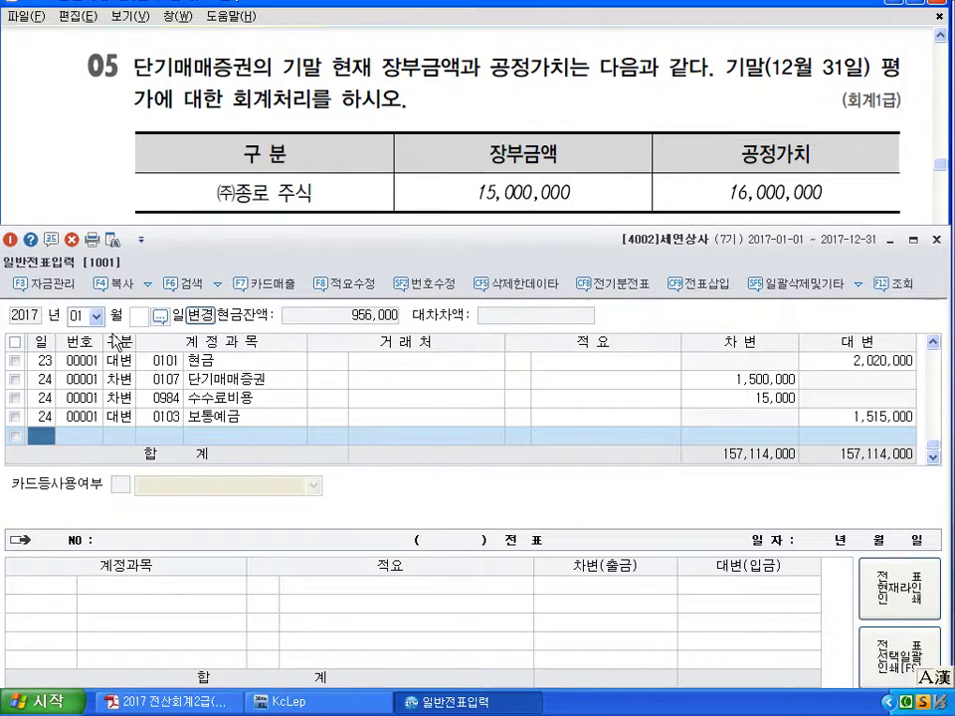
Step: Switch the voucher entry to month 12 and start a new line dated day 31
{"action": "left_click", "coordinate": [96, 317]}
{"action": "left_click", "coordinate": [60, 482]}
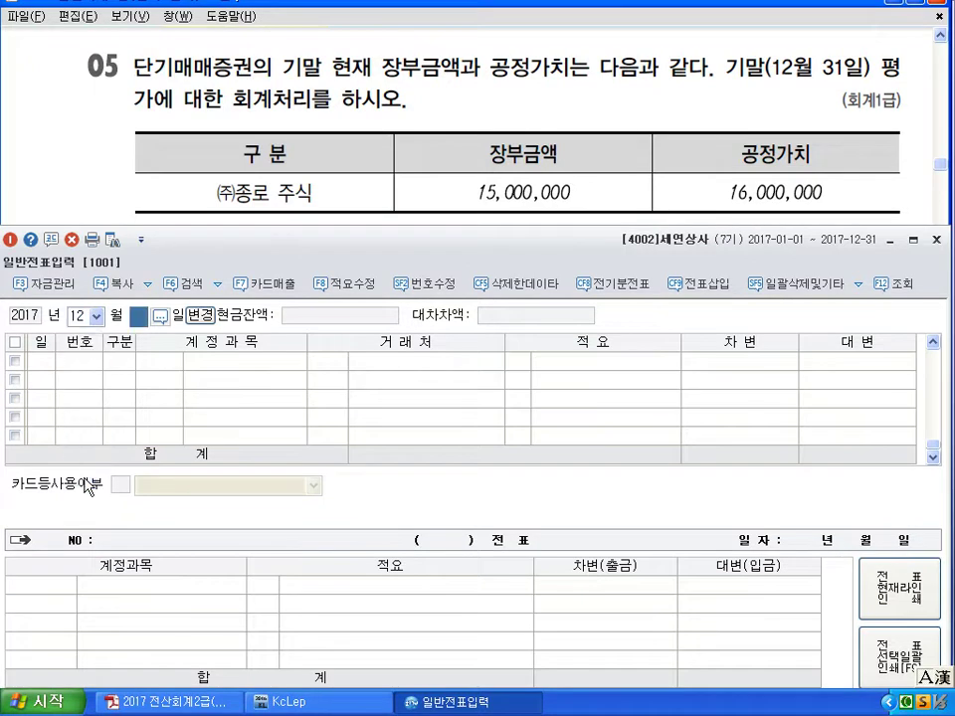
{"action": "key", "text": "Return"}
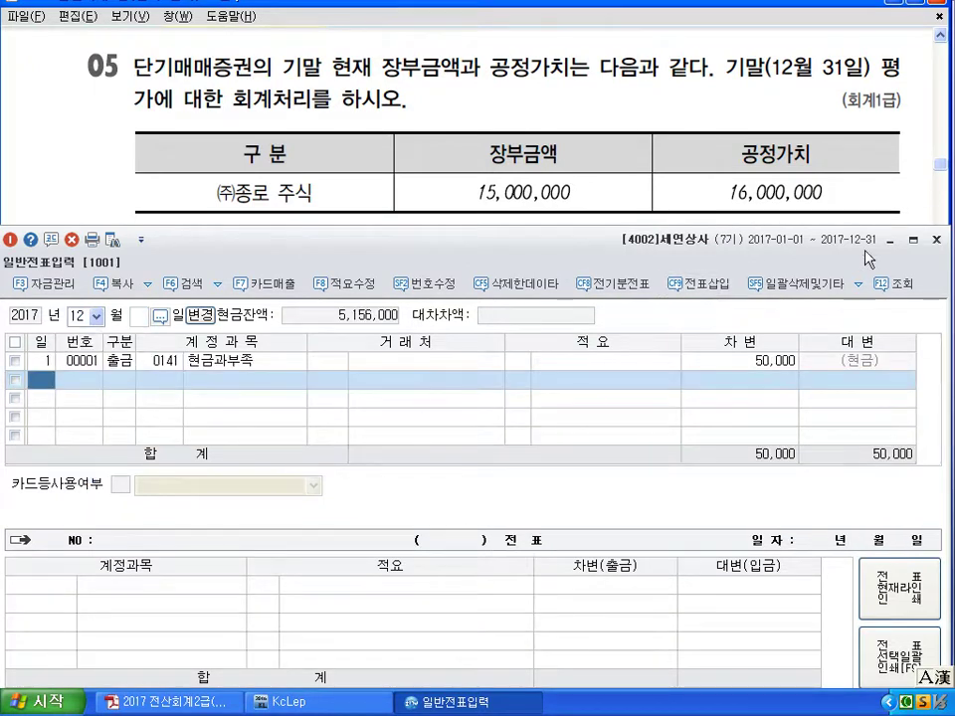
{"action": "left_click_drag", "start_coordinate": [875, 242], "coordinate": [866, 257]}
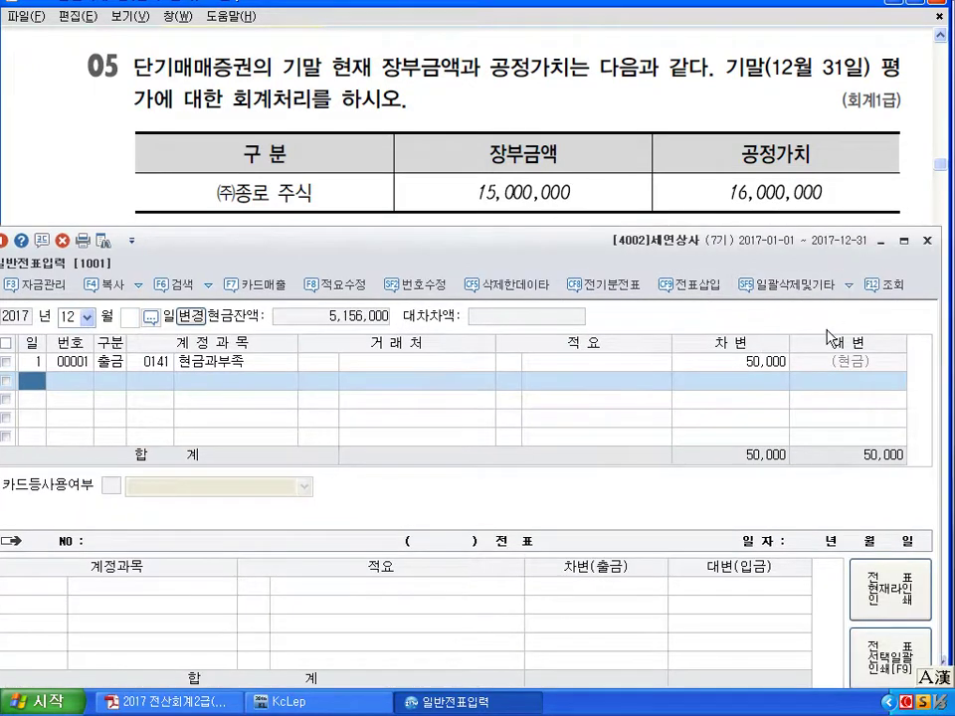
{"action": "type", "text": "31"}
{"action": "key", "text": "Return"}
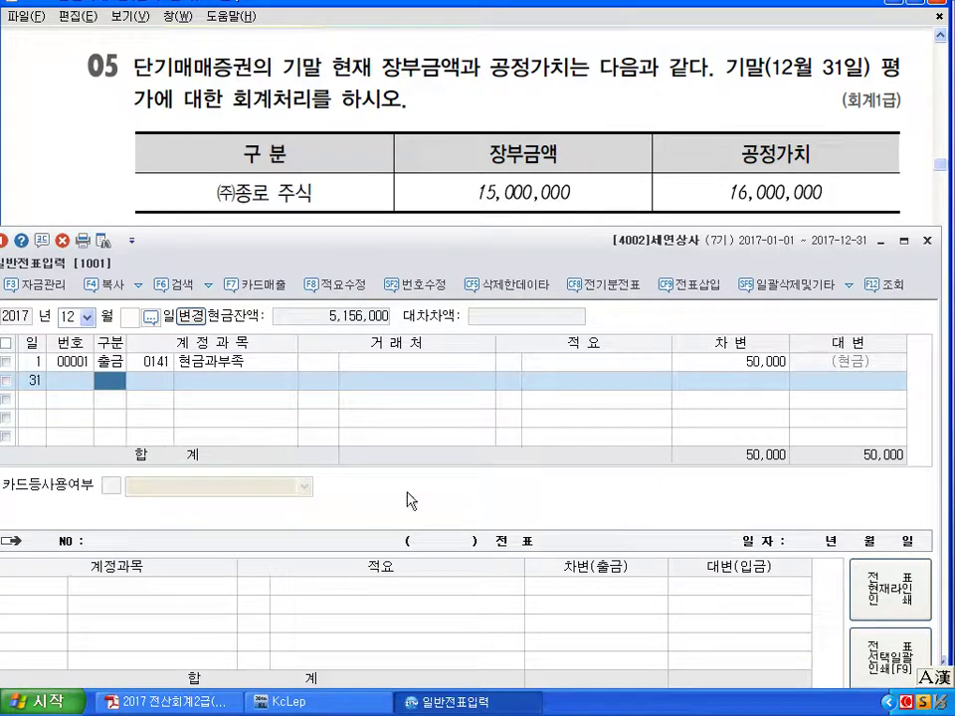
{"action": "key", "text": "Up"}
{"action": "key", "text": "Down"}
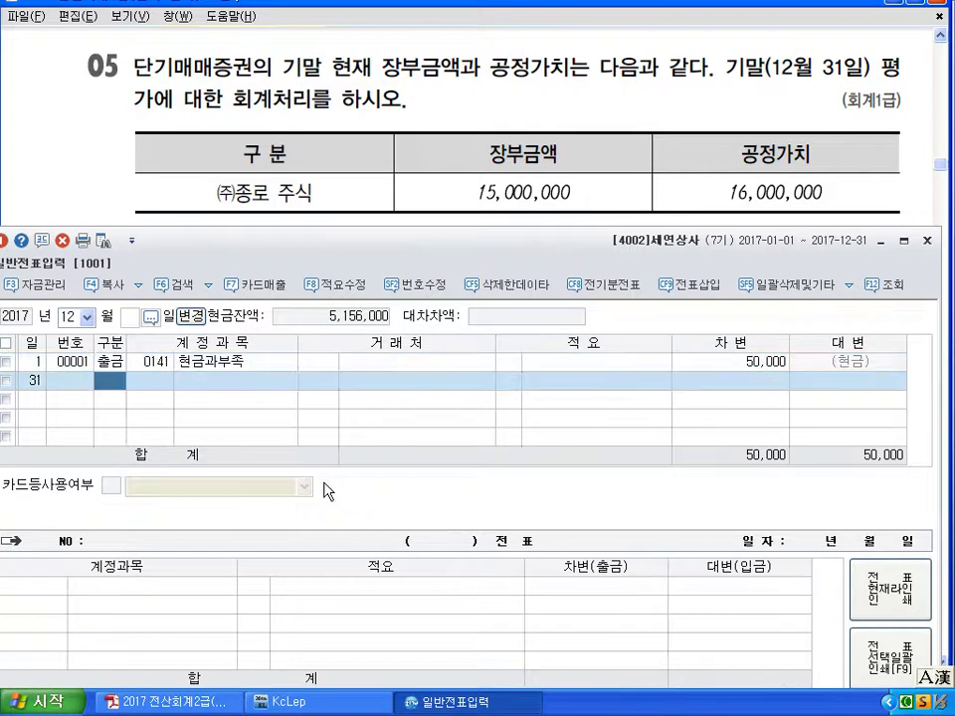
Step: Make the December 31 line a debit to account 0107 단기매매증권 for 1,000,000
{"action": "type", "text": "3"}
{"action": "key", "text": "Return"}
{"action": "type", "text": "107"}
{"action": "key", "text": "Return"}
{"action": "key", "text": "Return"}
{"action": "type", "text": "1000000"}
{"action": "key", "text": "Return"}
{"action": "key", "text": "Return"}
Step: Balance the December 31 voucher with a 1,000,000 credit line, searching accounts for 단기매 and choosing 0905 단기매매증권평가이익
{"action": "type", "text": "4"}
{"action": "key", "text": "Return"}
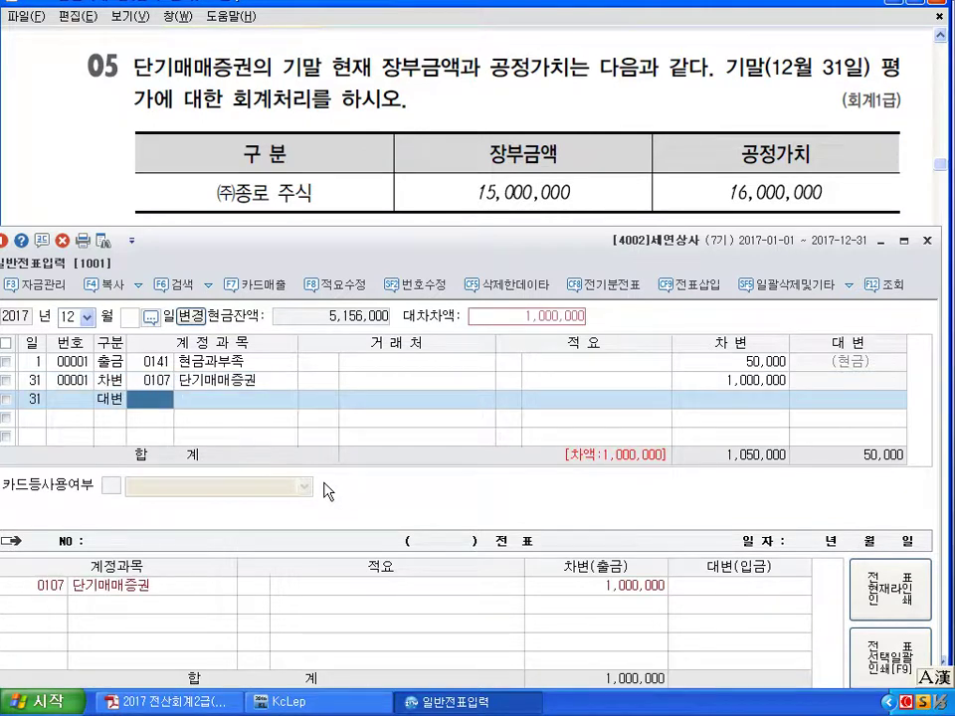
{"action": "type", "text": "단기"}
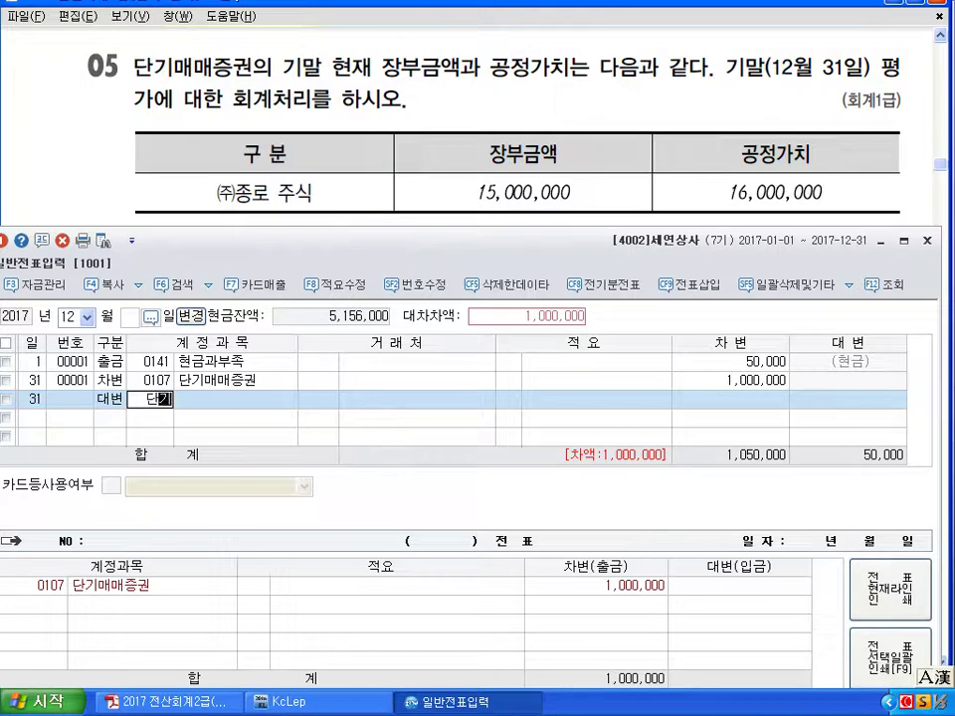
{"action": "type", "text": "매"}
{"action": "key", "text": "Return"}
{"action": "key", "text": "Down"}
{"action": "key", "text": "Down"}
{"action": "key", "text": "Down"}
{"action": "key", "text": "Down"}
{"action": "key", "text": "Up"}
{"action": "key", "text": "Up"}
{"action": "key", "text": "Up"}
{"action": "key", "text": "Escape"}
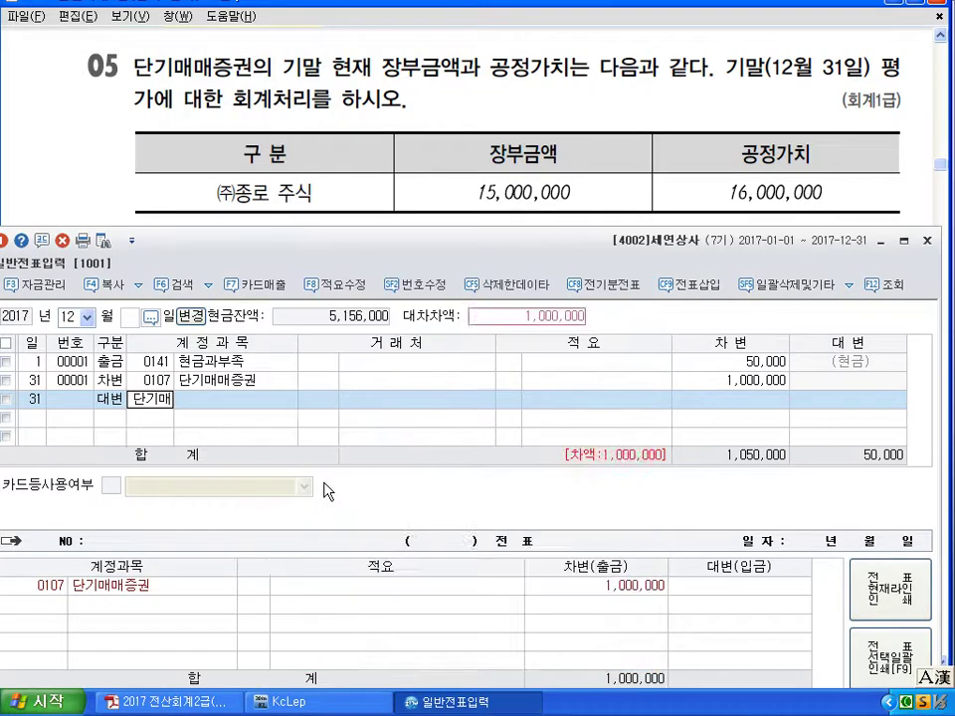
{"action": "key", "text": "Return"}
{"action": "key", "text": "Return"}
{"action": "key", "text": "Return"}
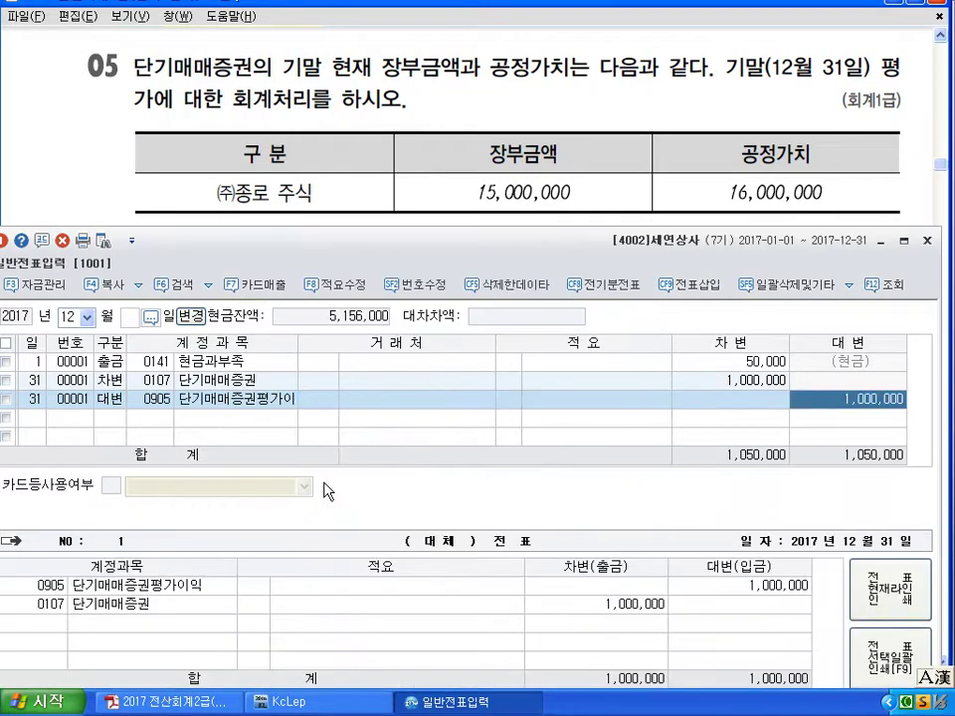
{"action": "key", "text": "Return"}
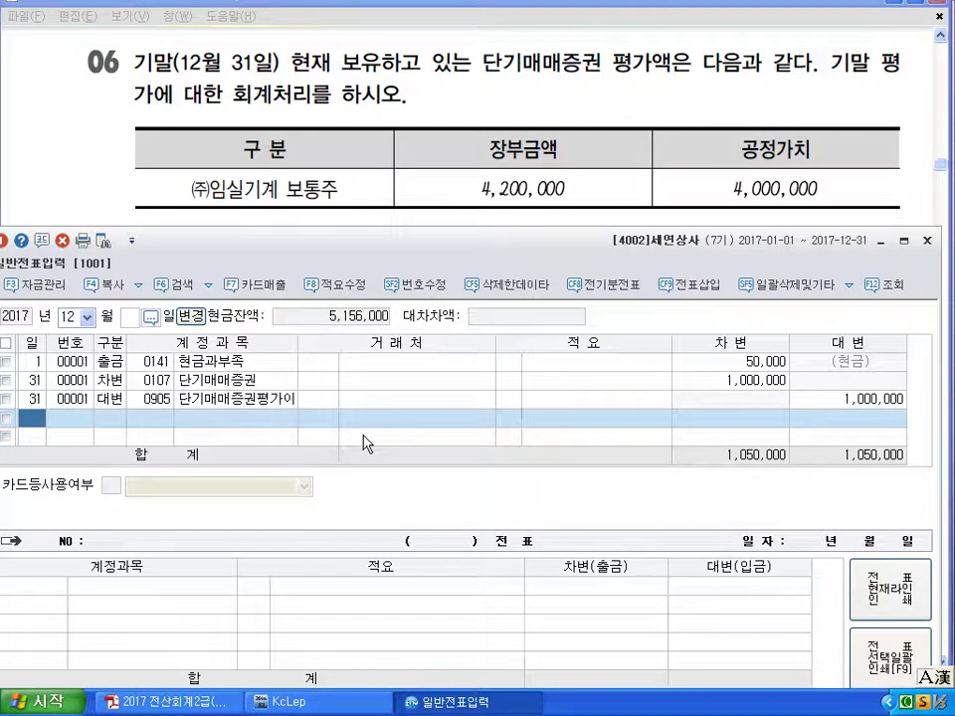
{"action": "mouse_move", "coordinate": [575, 194]}
{"action": "left_mouse_down"}
{"action": "mouse_move", "coordinate": [464, 204]}
{"action": "mouse_move", "coordinate": [554, 227]}
{"action": "left_mouse_up"}
{"action": "mouse_move", "coordinate": [642, 197]}
{"action": "left_mouse_down"}
{"action": "mouse_move", "coordinate": [684, 192]}
{"action": "mouse_move", "coordinate": [675, 200]}
{"action": "left_mouse_up"}
{"action": "left_click_drag", "start_coordinate": [504, 208], "coordinate": [561, 203]}
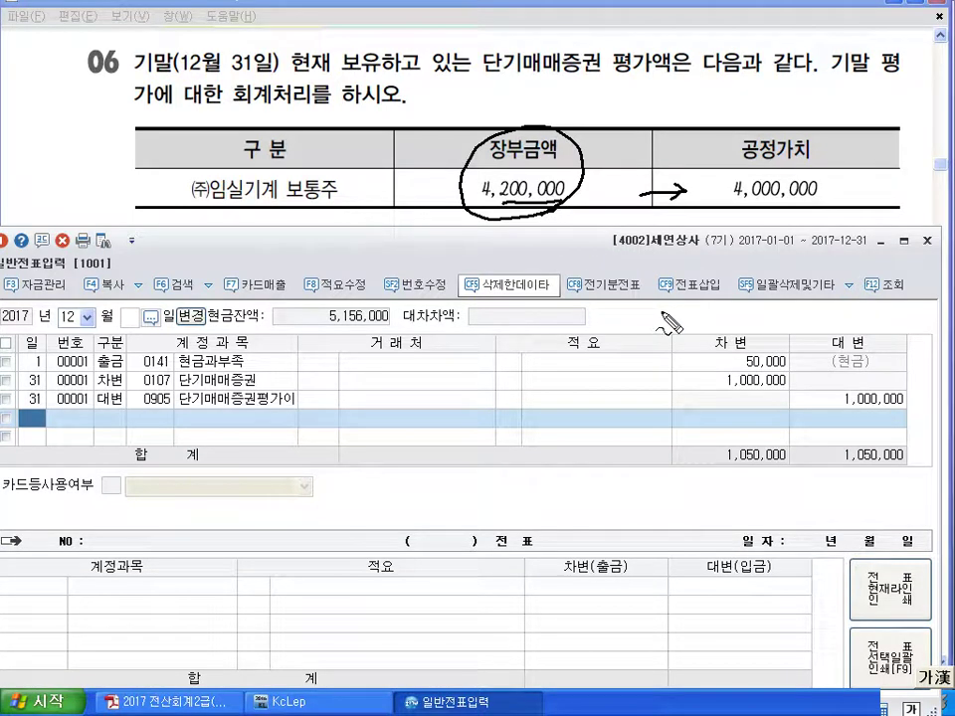
{"action": "key", "text": "Escape"}
Step: Start a second December 31 voucher with a 200,000 credit to account 0107 단기매매증권
{"action": "type", "text": "31"}
{"action": "key", "text": "Return"}
{"action": "type", "text": "4"}
{"action": "key", "text": "Return"}
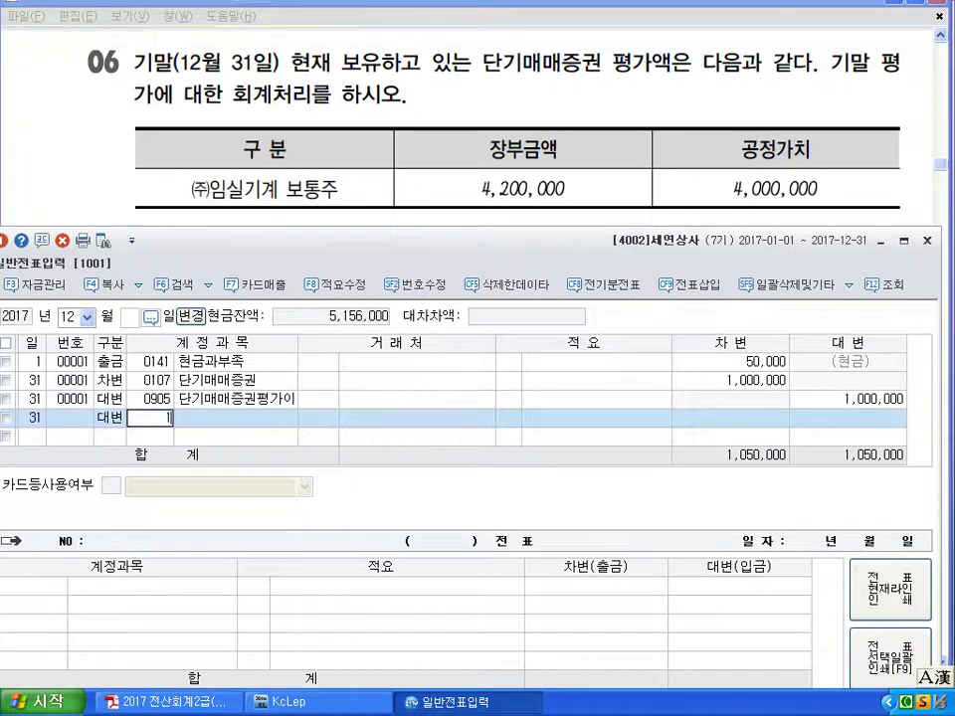
{"action": "type", "text": "107"}
{"action": "key", "text": "Return"}
{"action": "key", "text": "Return"}
{"action": "key", "text": "Return"}
{"action": "type", "text": "2000000"}
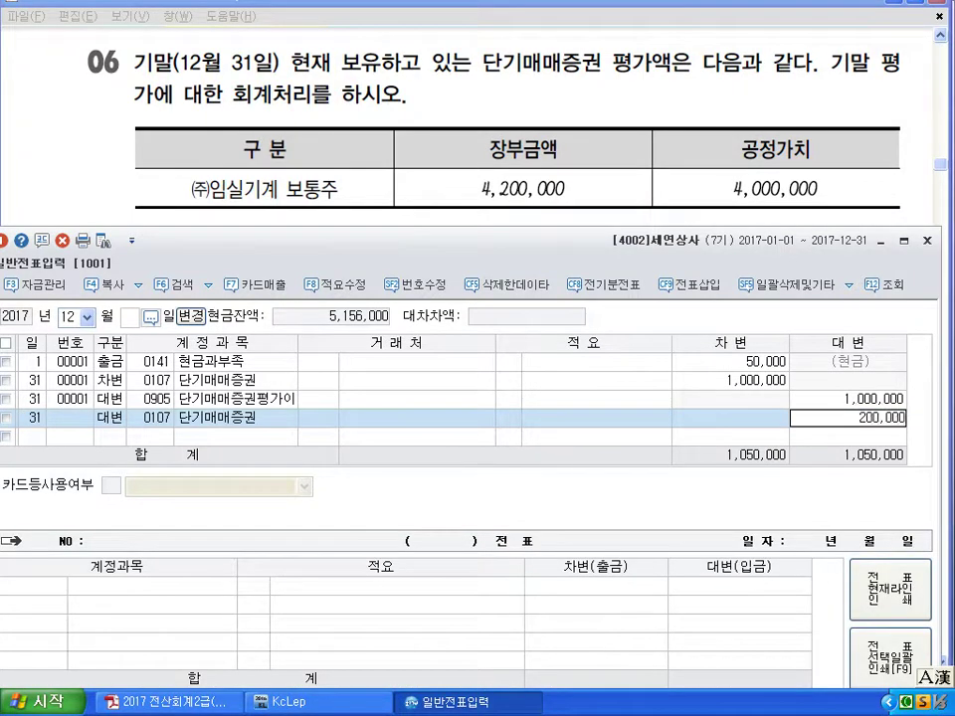
{"action": "key", "text": "Return"}
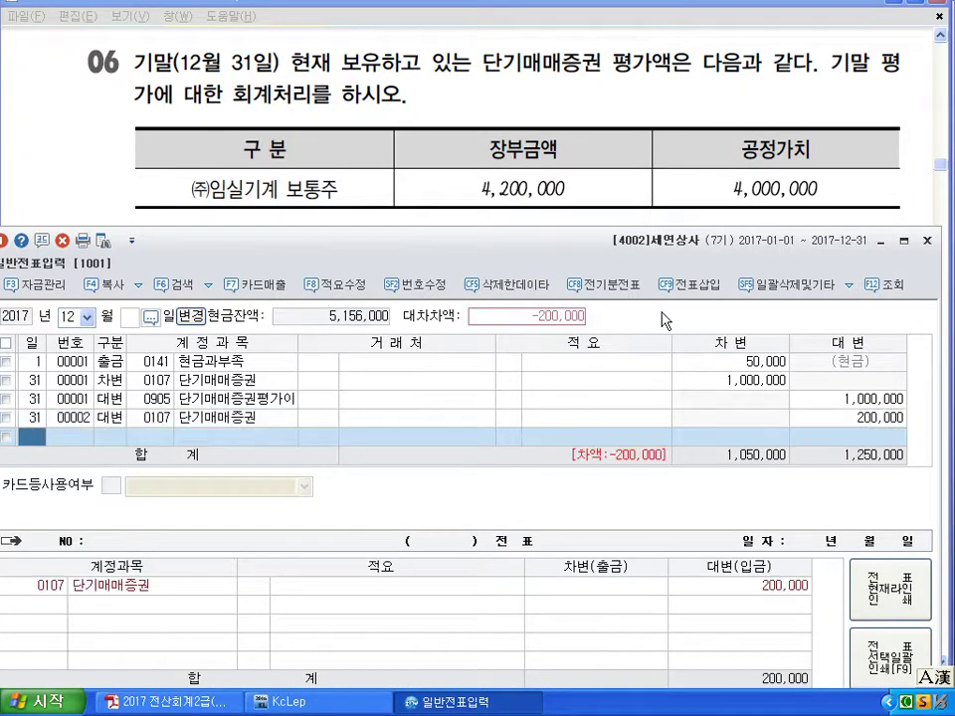
Step: Balance the second December 31 voucher with a 200,000 debit line, searching accounts for 단기 and choosing 0957 단기매매증권평가손실
{"action": "type", "text": "31"}
{"action": "key", "text": "Return"}
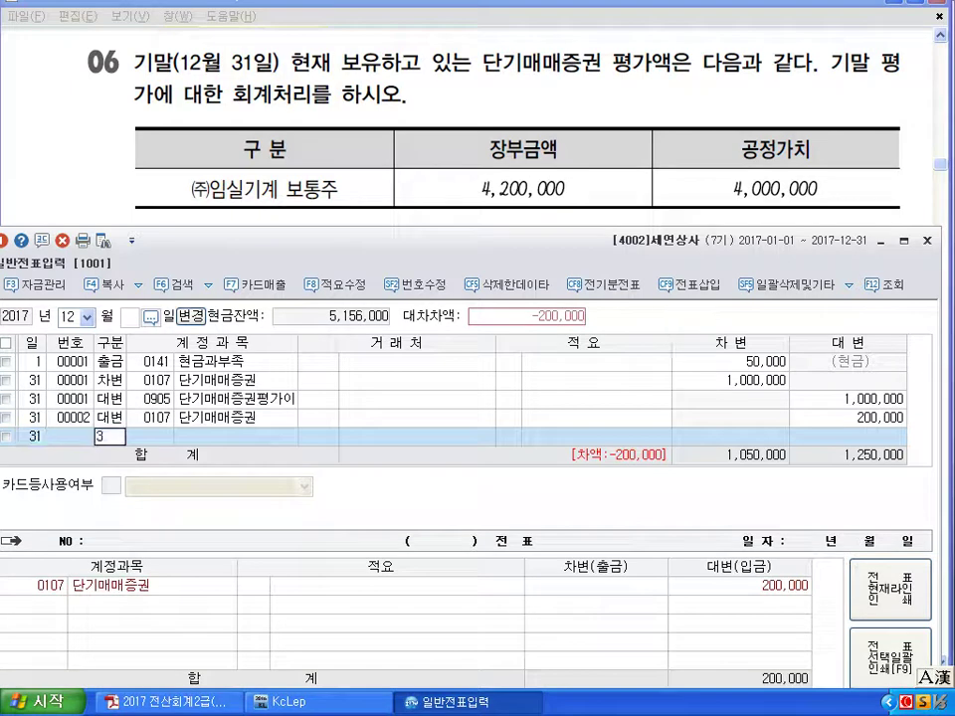
{"action": "type", "text": "3"}
{"action": "key", "text": "Return"}
{"action": "type", "text": "단기"}
{"action": "key", "text": "Return"}
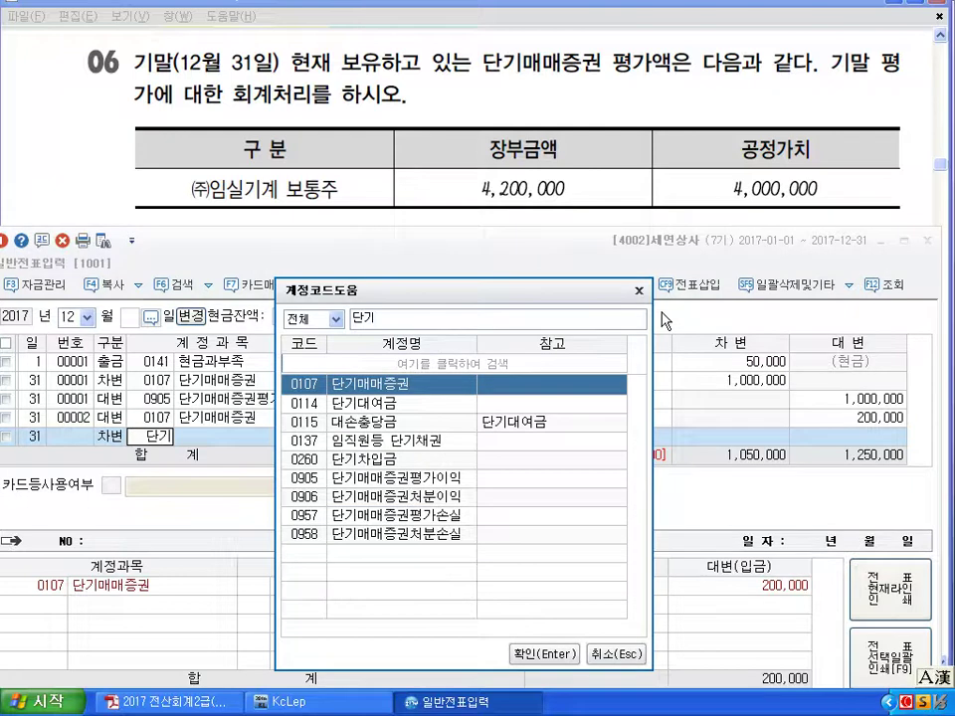
{"action": "key", "text": "Down"}
{"action": "key", "text": "Down"}
{"action": "key", "text": "Down"}
{"action": "key", "text": "Down"}
{"action": "key", "text": "Down"}
{"action": "key", "text": "Down"}
{"action": "key", "text": "Down"}
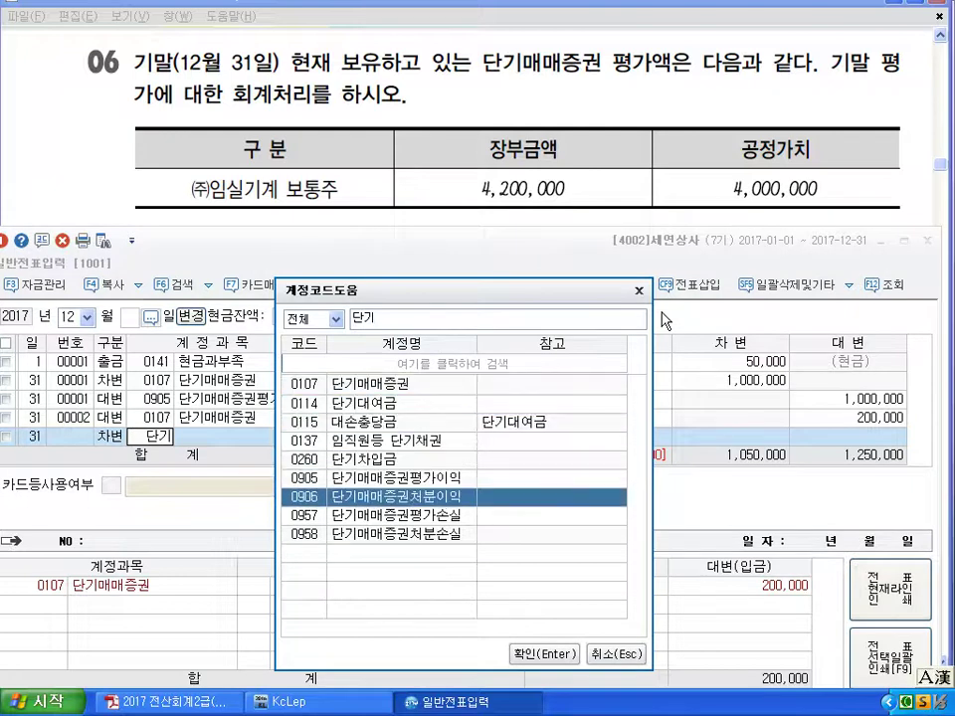
{"action": "key", "text": "Down"}
{"action": "key", "text": "Down"}
{"action": "key", "text": "Up"}
{"action": "key", "text": "Return"}
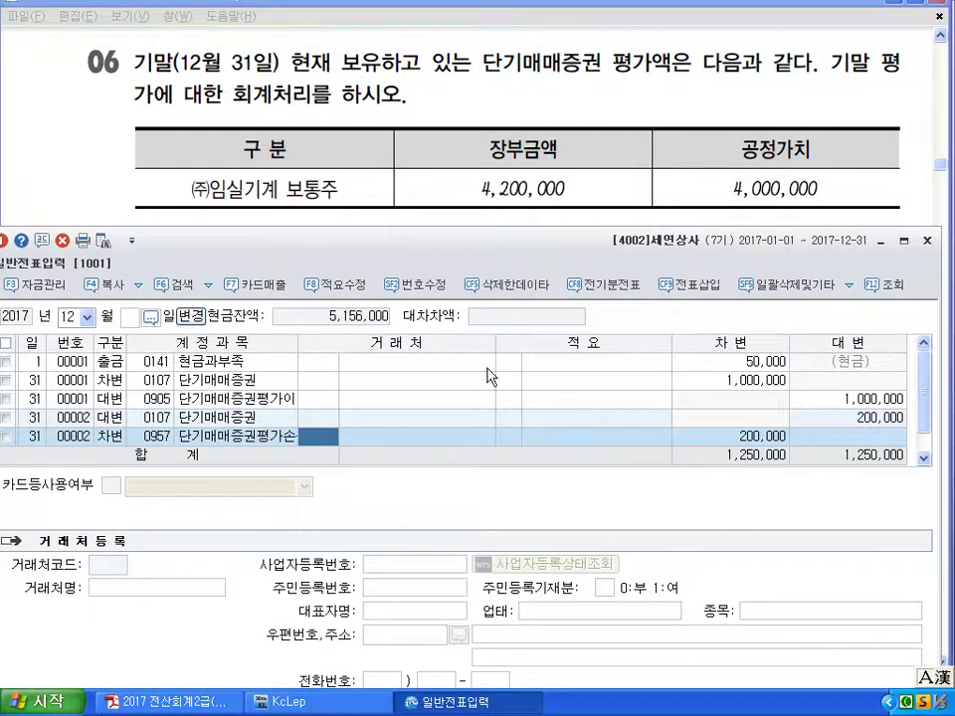
Step: Switch the voucher entry to month 01 and start a new line dated day 27
{"action": "scroll", "coordinate": [459, 433], "scroll_direction": "down", "scroll_amount": 1}
{"action": "left_click", "coordinate": [426, 441]}
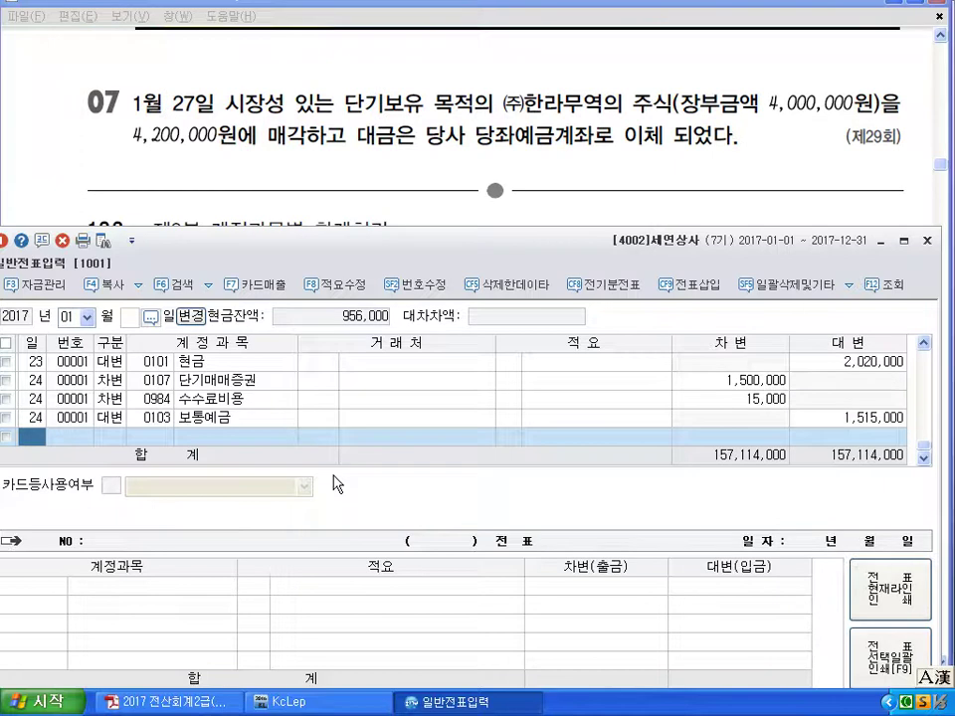
{"action": "type", "text": "27"}
{"action": "key", "text": "Return"}
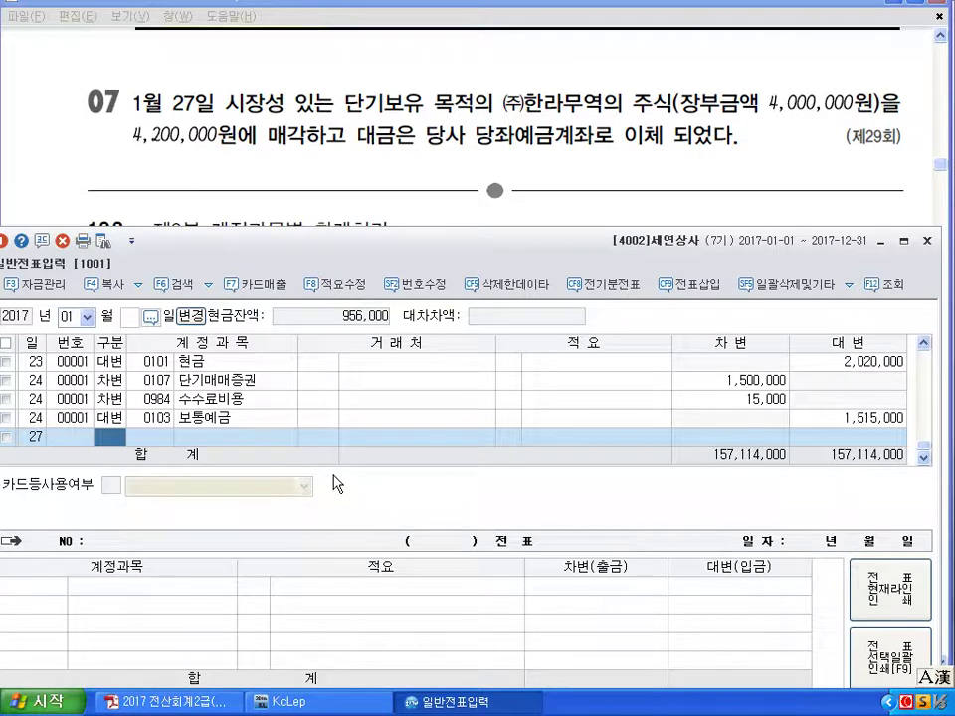
{"action": "key", "text": "Hangul"}
{"action": "left_click_drag", "start_coordinate": [734, 115], "coordinate": [862, 119]}
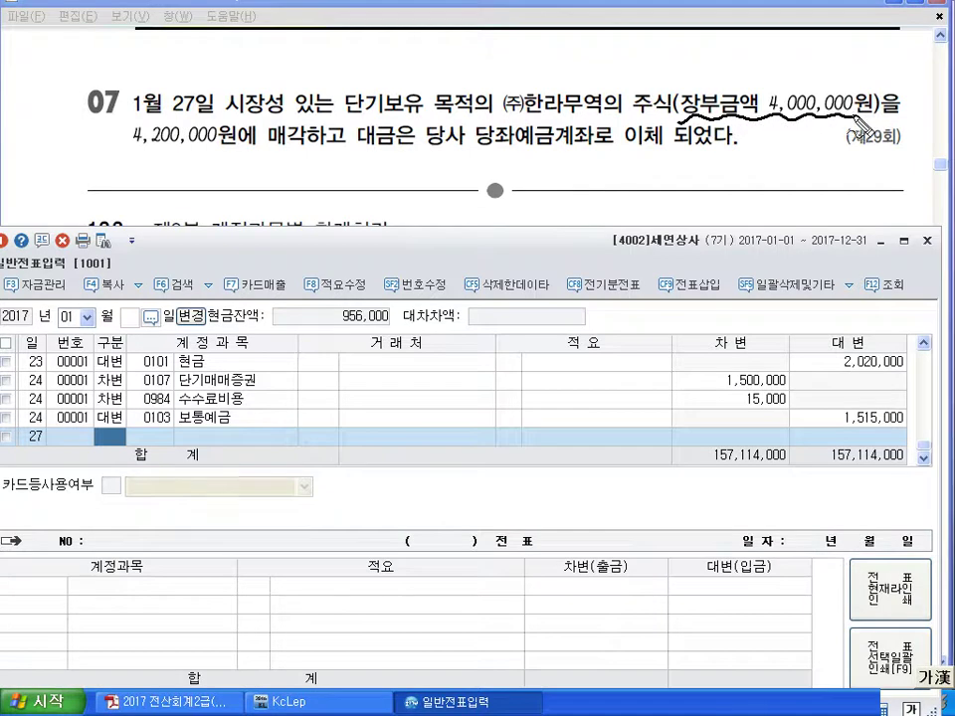
{"action": "mouse_move", "coordinate": [319, 53]}
{"action": "left_mouse_down"}
{"action": "mouse_move", "coordinate": [378, 75]}
{"action": "mouse_move", "coordinate": [365, 75]}
{"action": "left_mouse_up"}
{"action": "left_click_drag", "start_coordinate": [144, 157], "coordinate": [289, 145]}
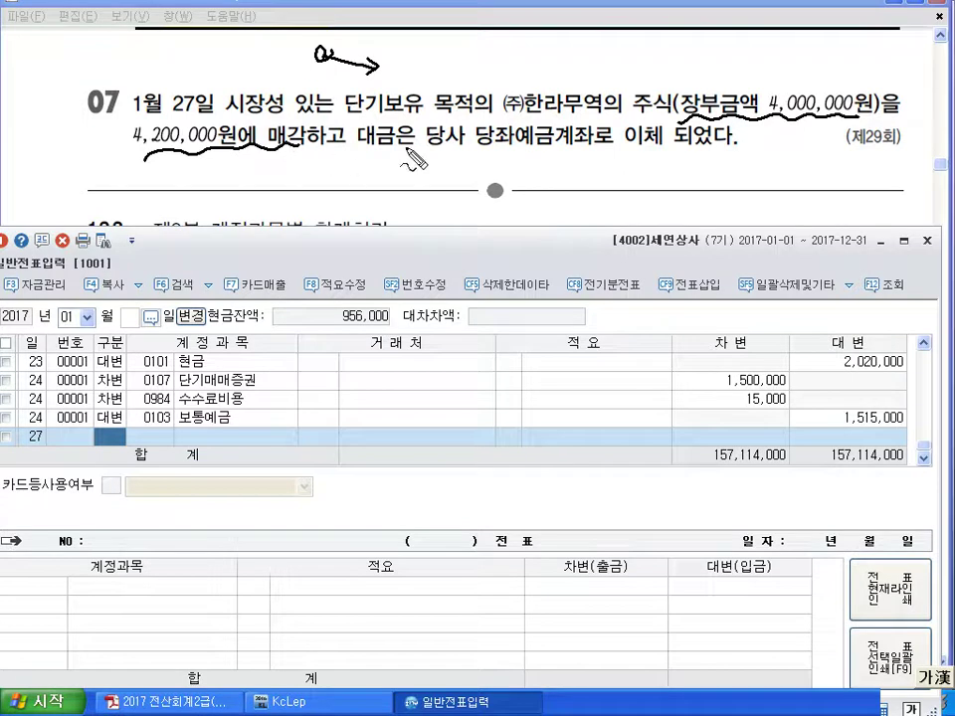
{"action": "left_click_drag", "start_coordinate": [494, 147], "coordinate": [569, 144]}
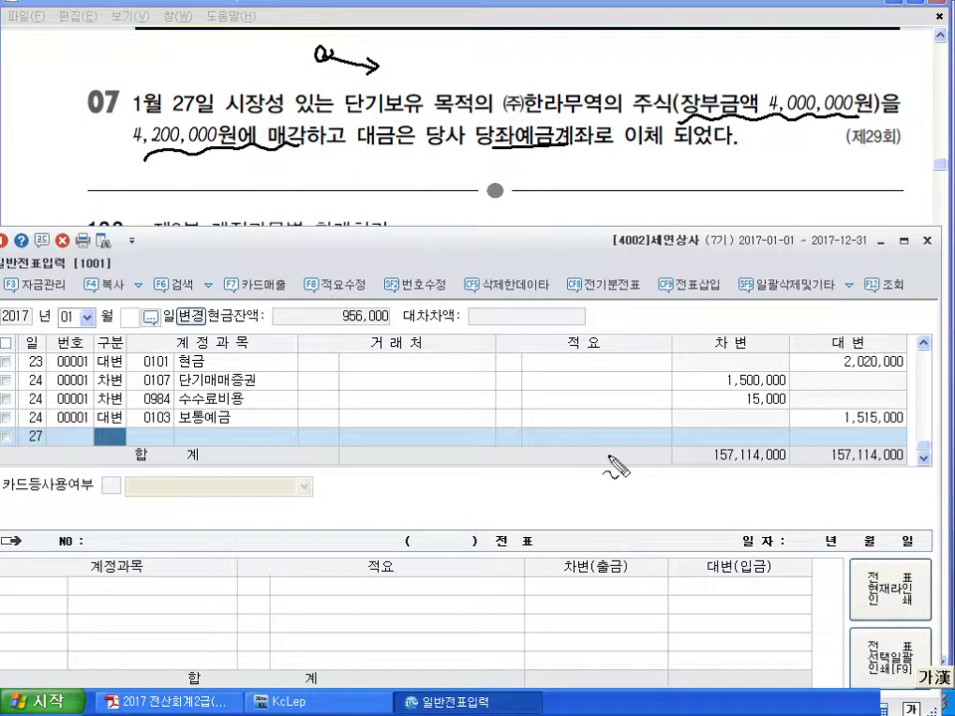
{"action": "key", "text": "Escape"}
Step: Make the January 27 line a credit to account 0107 단기매매증권 for 4,000,000
{"action": "type", "text": "410"}
{"action": "type", "text": "7"}
{"action": "key", "text": "Return"}
{"action": "key", "text": "Return"}
{"action": "key", "text": "Return"}
{"action": "type", "text": "4000000"}
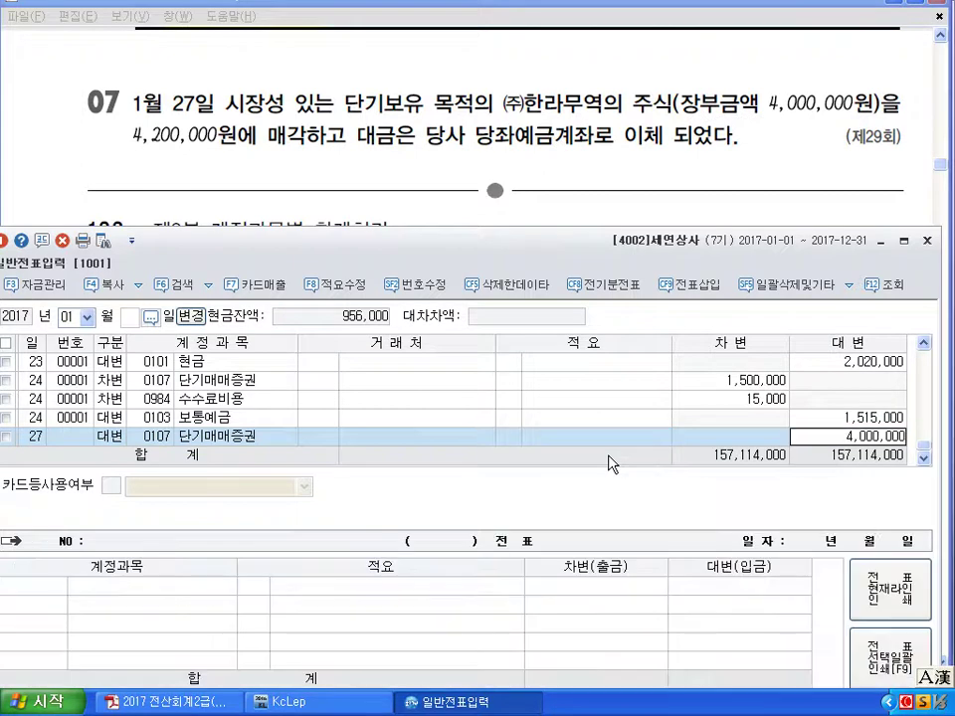
{"action": "key", "text": "Return"}
{"action": "key", "text": "Return"}
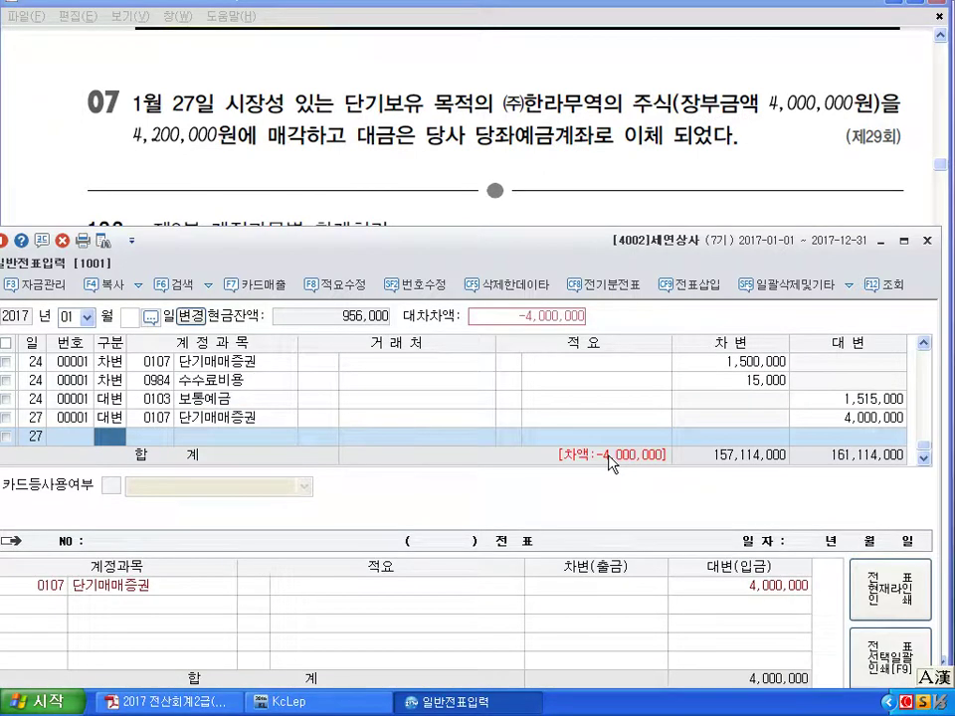
Step: Add a January 27 debit line to account 0102 당좌예금 for 4,200,000
{"action": "type", "text": "3"}
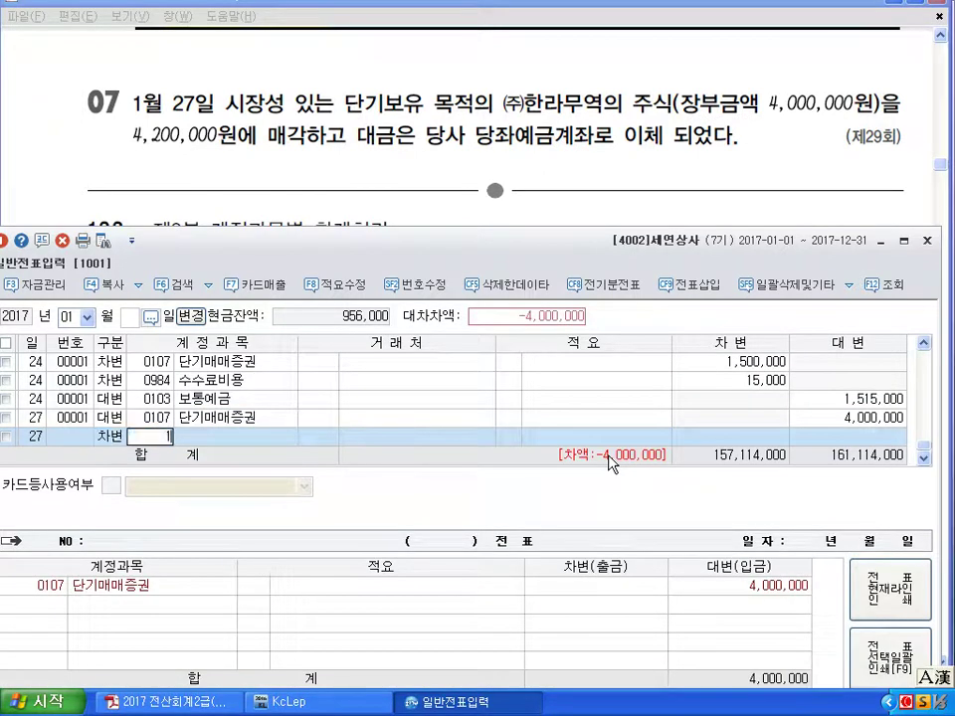
{"action": "type", "text": "102"}
{"action": "key", "text": "Return"}
{"action": "key", "text": "Return"}
{"action": "key", "text": "Return"}
{"action": "type", "text": "4200000"}
{"action": "key", "text": "Return"}
{"action": "key", "text": "Return"}
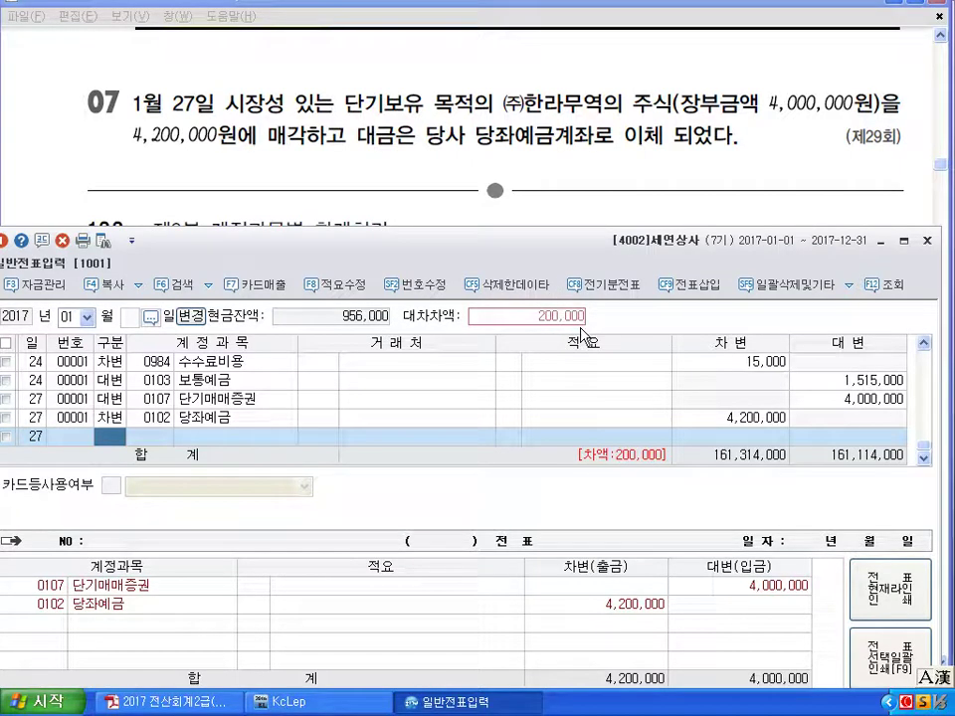
Step: Balance the January 27 voucher with a 200,000 credit line, searching accounts for 단기 and choosing 0906 단기매매증권처분이익
{"action": "type", "text": "4"}
{"action": "key", "text": "Return"}
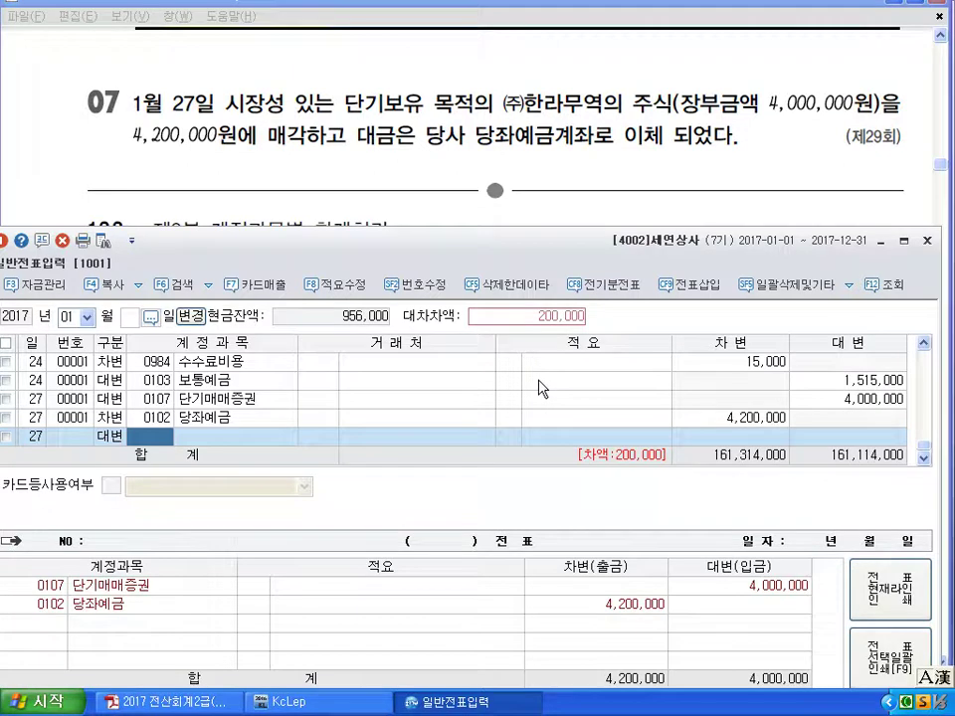
{"action": "type", "text": "단기"}
{"action": "key", "text": "Return"}
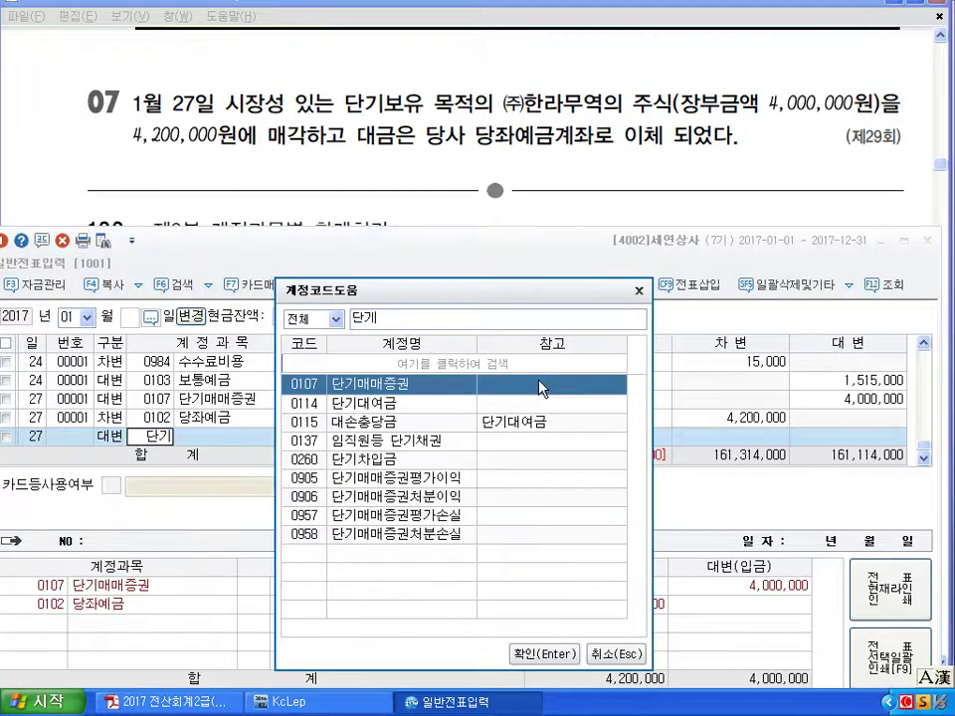
{"action": "key", "text": "Down"}
{"action": "key", "text": "Down"}
{"action": "key", "text": "Down"}
{"action": "key", "text": "Down"}
{"action": "key", "text": "Down"}
{"action": "key", "text": "Down"}
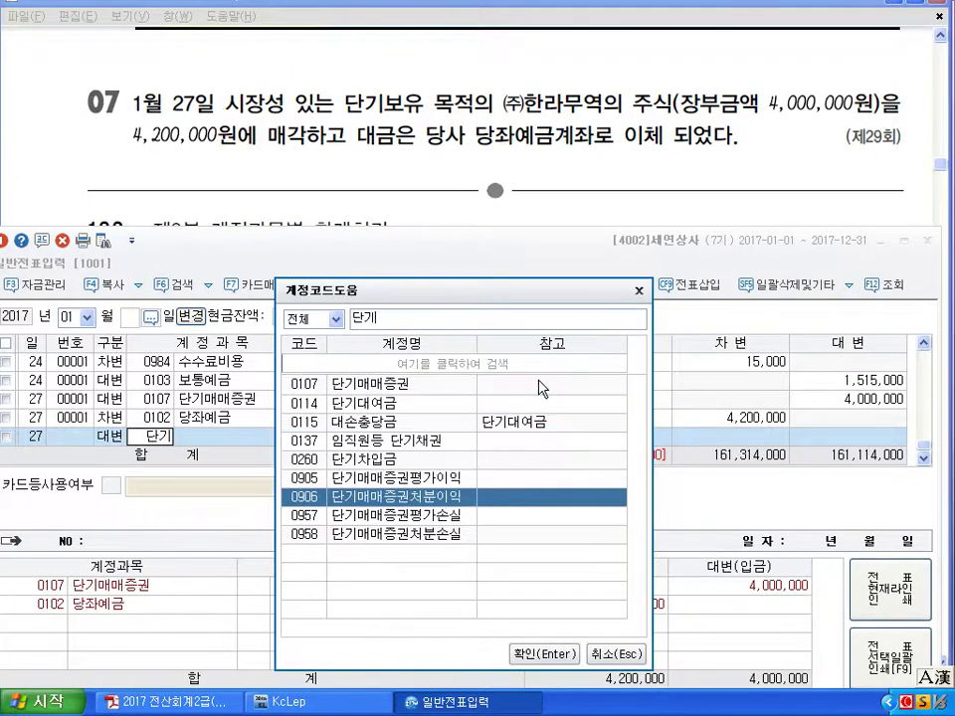
{"action": "key", "text": "Return"}
{"action": "key", "text": "Return"}
{"action": "key", "text": "Return"}
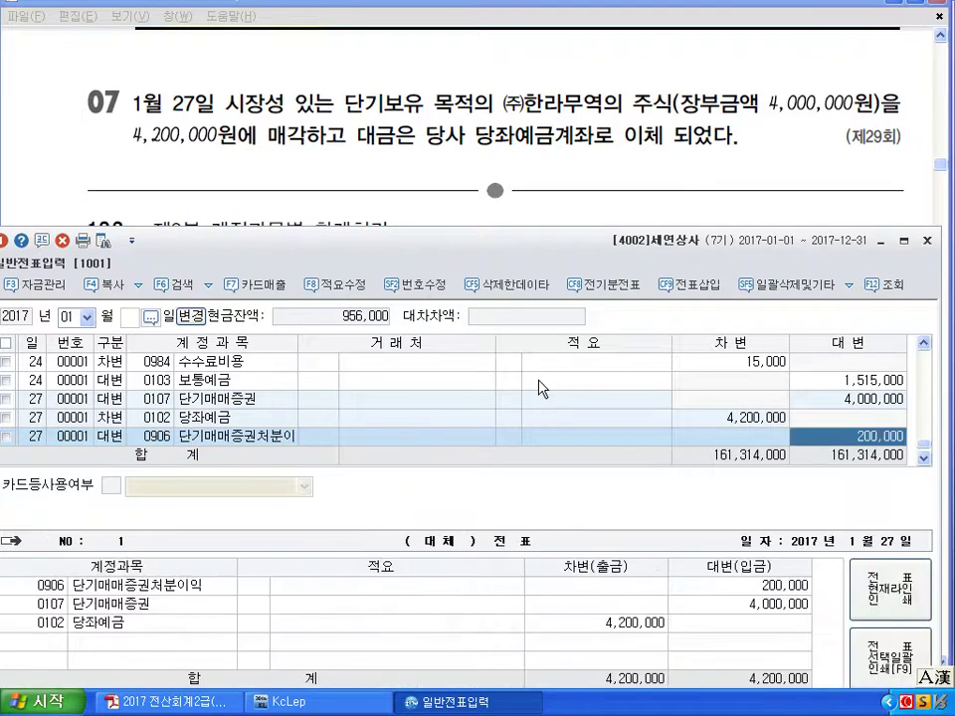
{"action": "key", "text": "Return"}
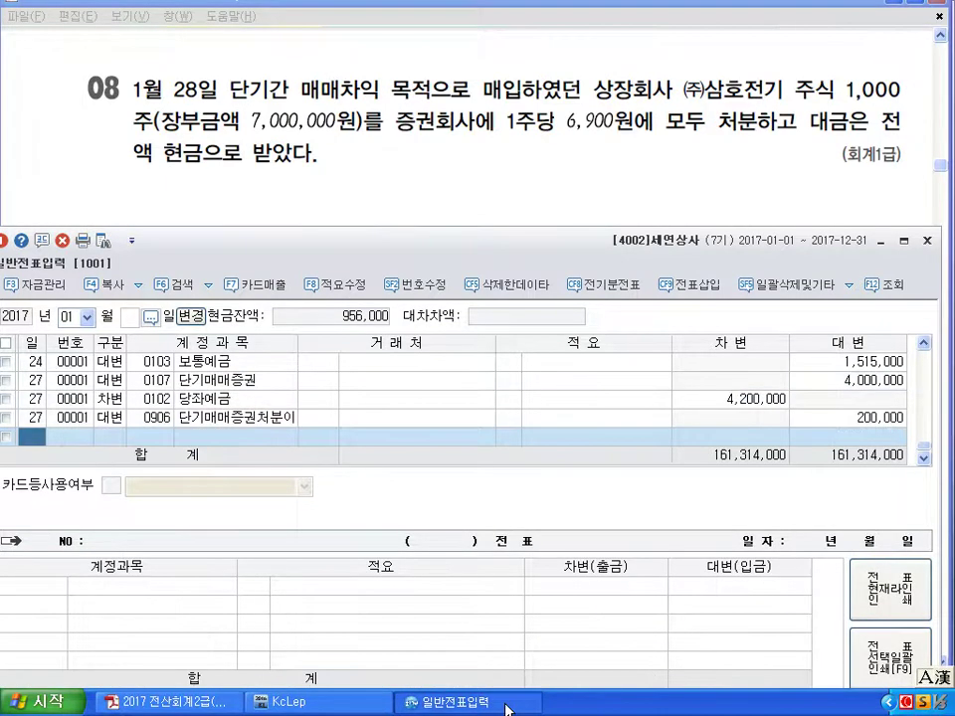
Step: Start a new January voucher line dated day 28
{"action": "type", "text": "28"}
{"action": "key", "text": "Return"}
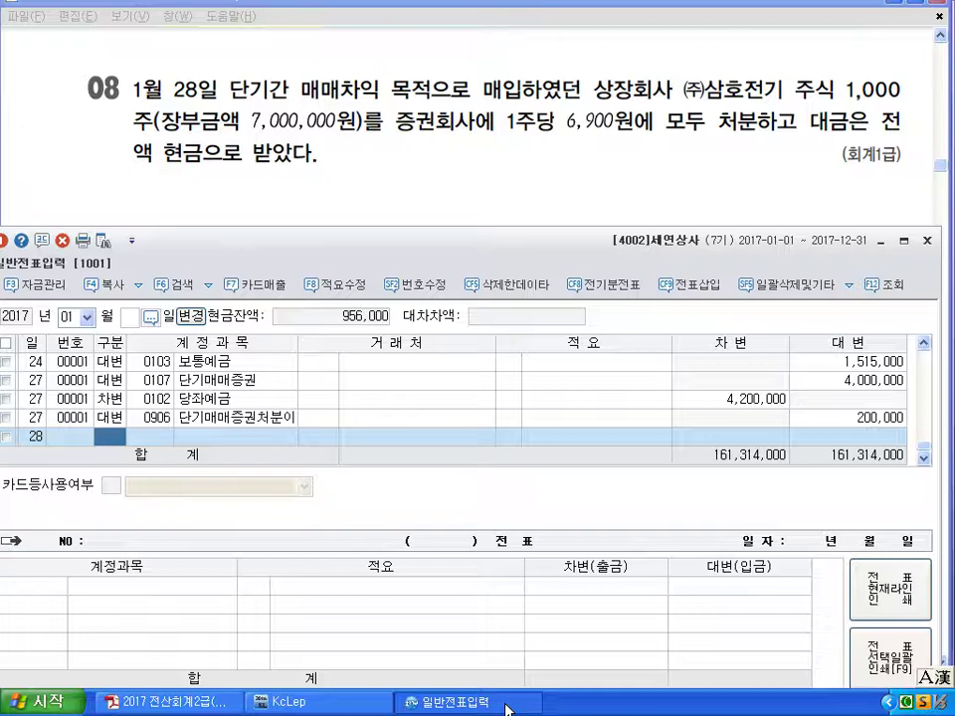
{"action": "key", "text": "Hangul"}
{"action": "mouse_move", "coordinate": [299, 127]}
{"action": "left_mouse_down"}
{"action": "mouse_move", "coordinate": [359, 89]}
{"action": "mouse_move", "coordinate": [261, 118]}
{"action": "left_mouse_up"}
{"action": "left_click_drag", "start_coordinate": [545, 140], "coordinate": [614, 145]}
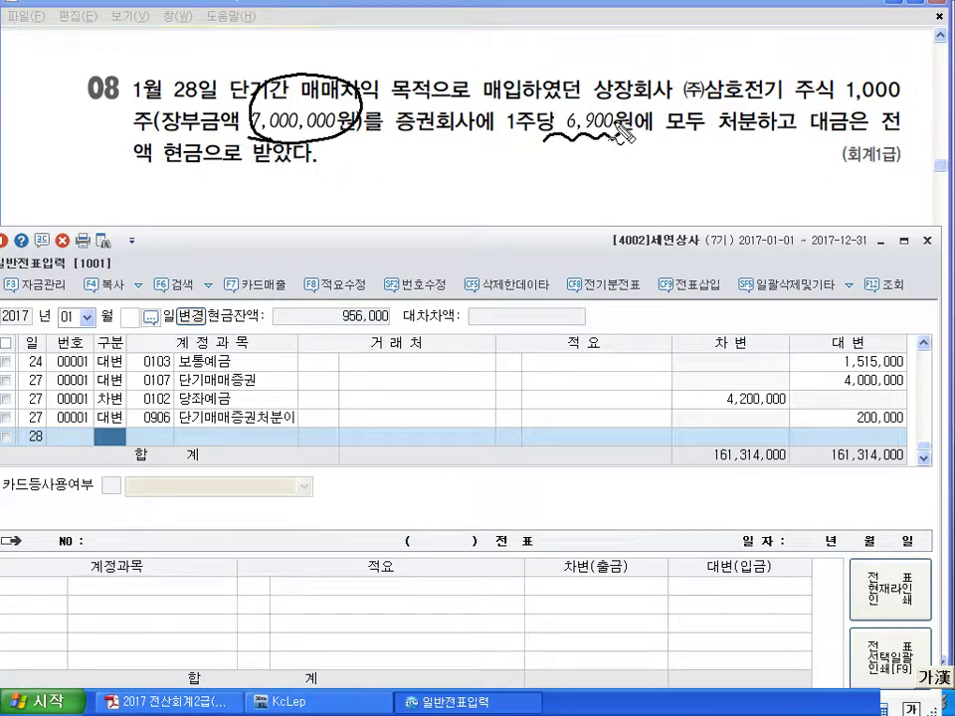
{"action": "left_click_drag", "start_coordinate": [848, 100], "coordinate": [901, 100]}
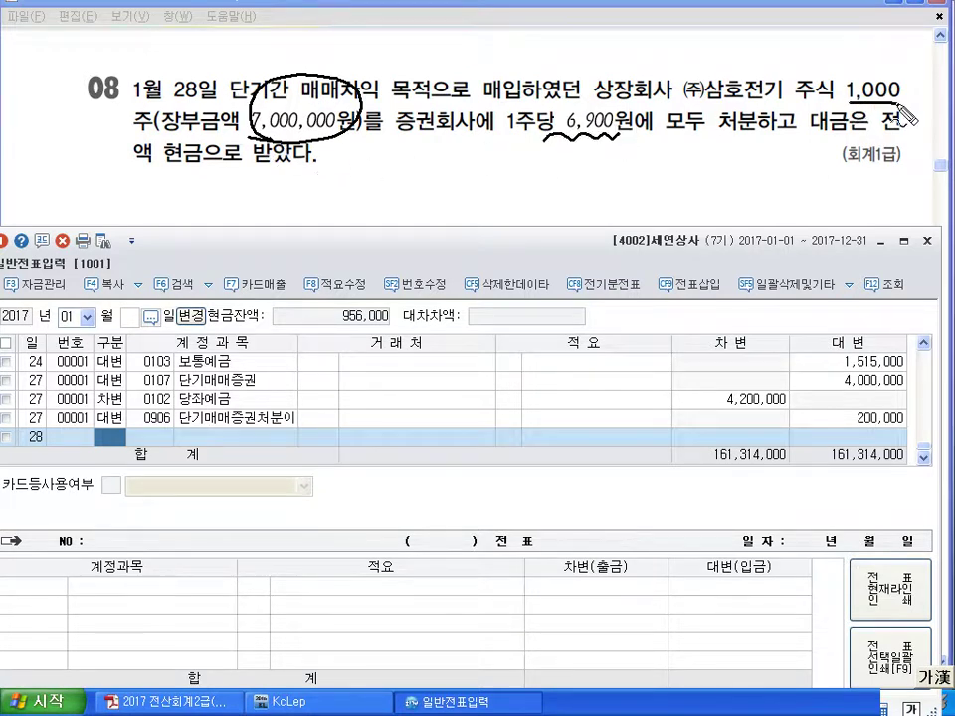
{"action": "mouse_move", "coordinate": [603, 157]}
{"action": "left_mouse_down"}
{"action": "mouse_move", "coordinate": [604, 185]}
{"action": "mouse_move", "coordinate": [682, 177]}
{"action": "left_mouse_up"}
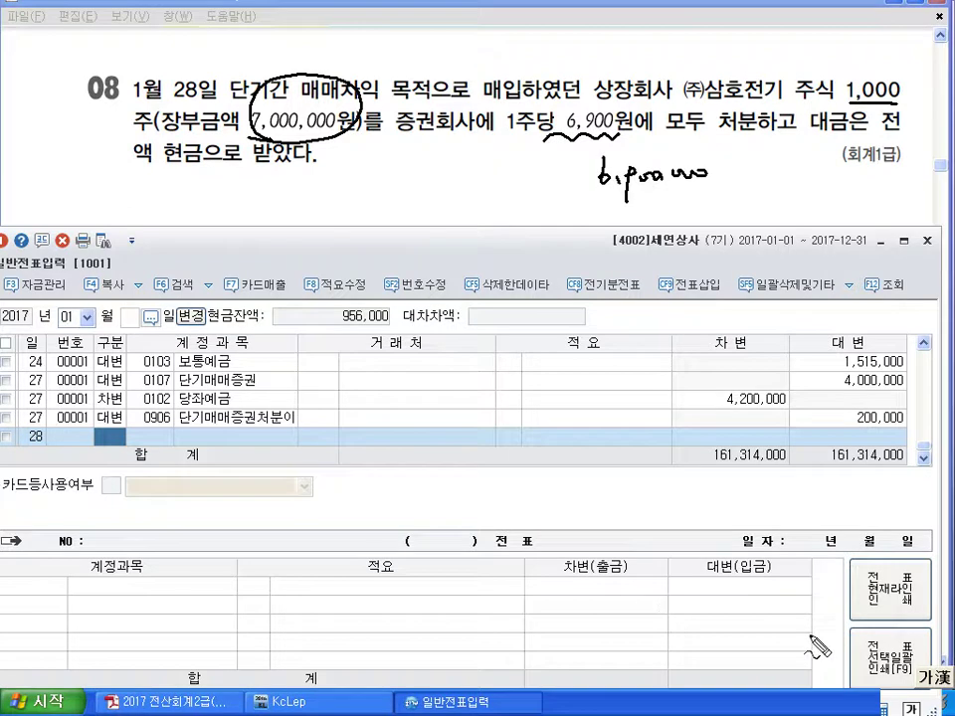
{"action": "key", "text": "Escape"}
Step: Make the January 28 line a credit to account 0107 단기매매증권 for 7,000,000
{"action": "type", "text": "4107"}
{"action": "key", "text": "Return"}
{"action": "key", "text": "Return"}
{"action": "key", "text": "Return"}
{"action": "type", "text": "7000000"}
{"action": "key", "text": "Return"}
Step: Add a January 28 debit line to account 0101 현금 for 6,900,000
{"action": "key", "text": "3"}
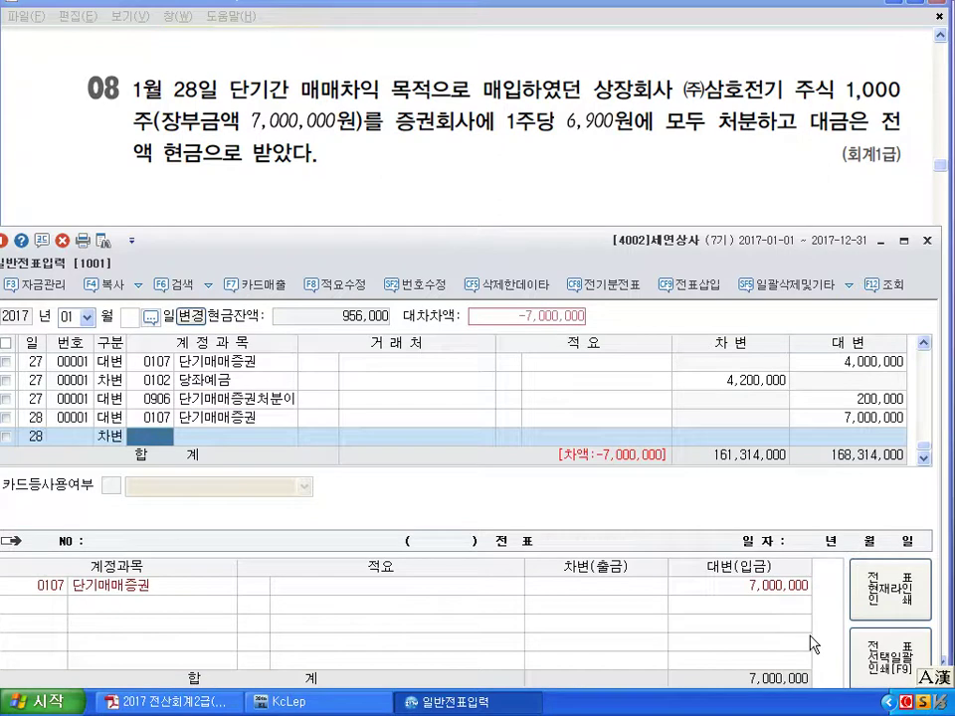
{"action": "type", "text": "101"}
{"action": "key", "text": "Return"}
{"action": "key", "text": "Return"}
{"action": "key", "text": "Return"}
{"action": "type", "text": "6,"}
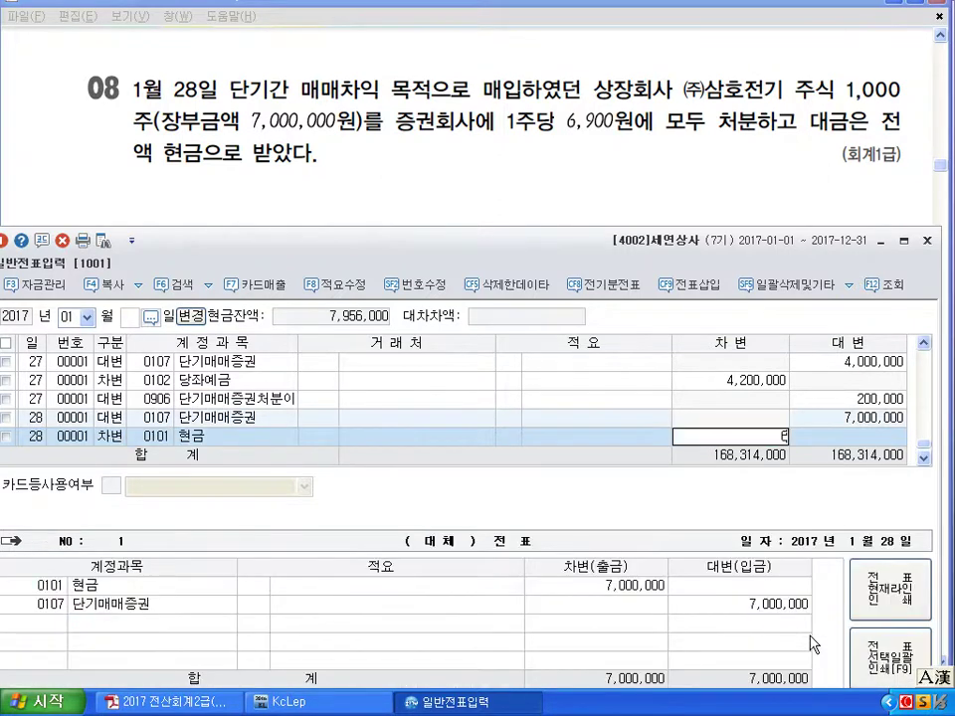
{"action": "type", "text": "900,000"}
{"action": "key", "text": "Return"}
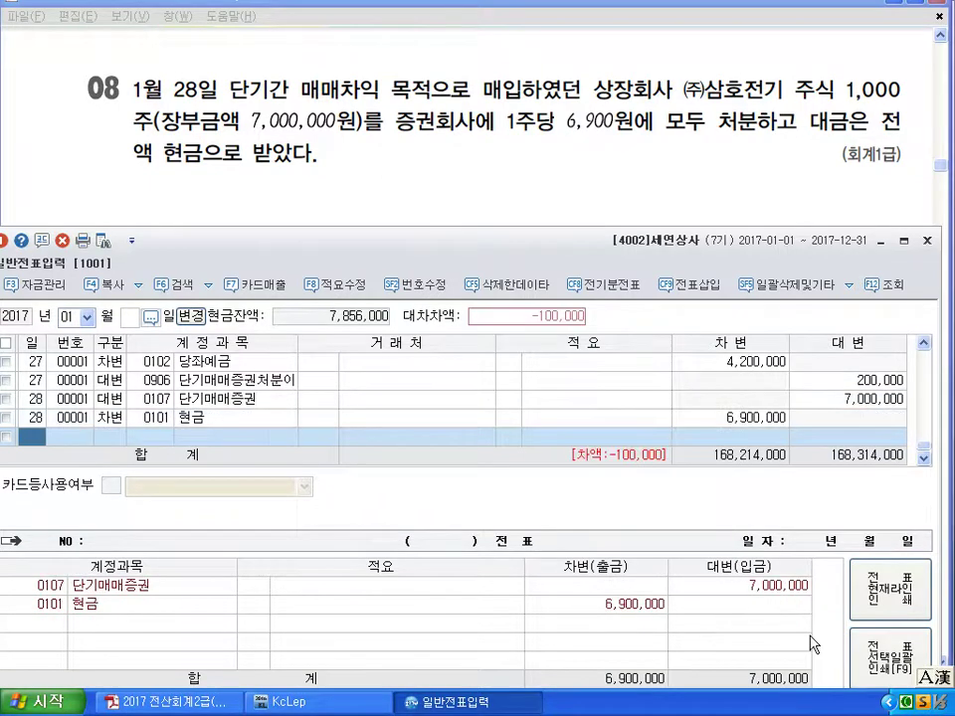
Step: Add a second January 28 debit line to account 0101 현금 for the remaining 100,000
{"action": "left_click", "coordinate": [876, 398]}
{"action": "left_click", "coordinate": [754, 419]}
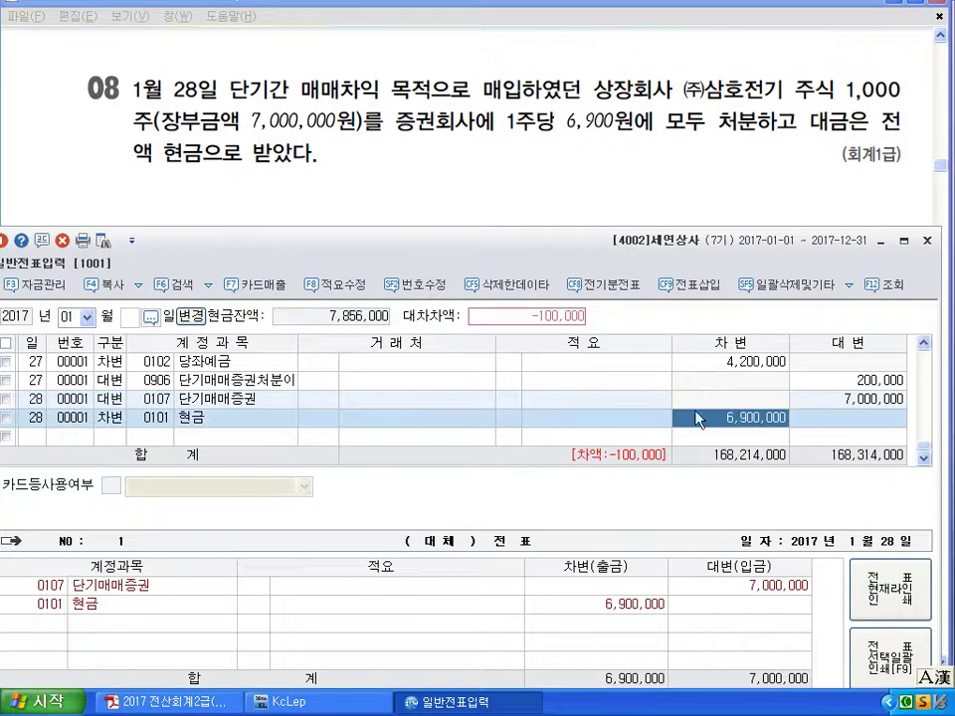
{"action": "left_click", "coordinate": [207, 444]}
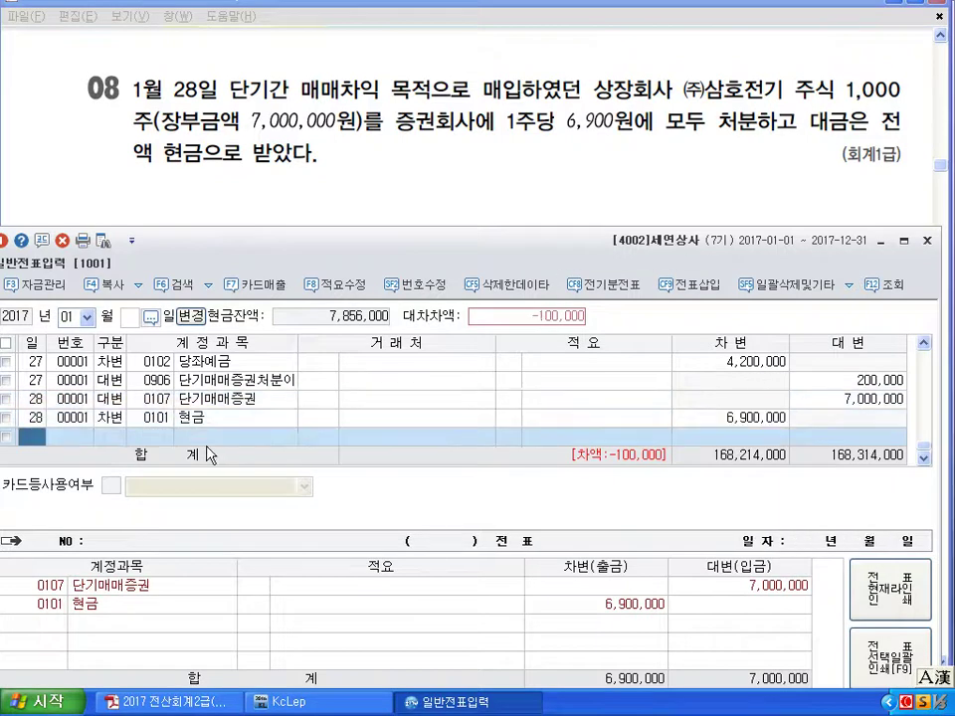
{"action": "key", "text": "Return"}
{"action": "key", "text": "Return"}
{"action": "key", "text": "Return"}
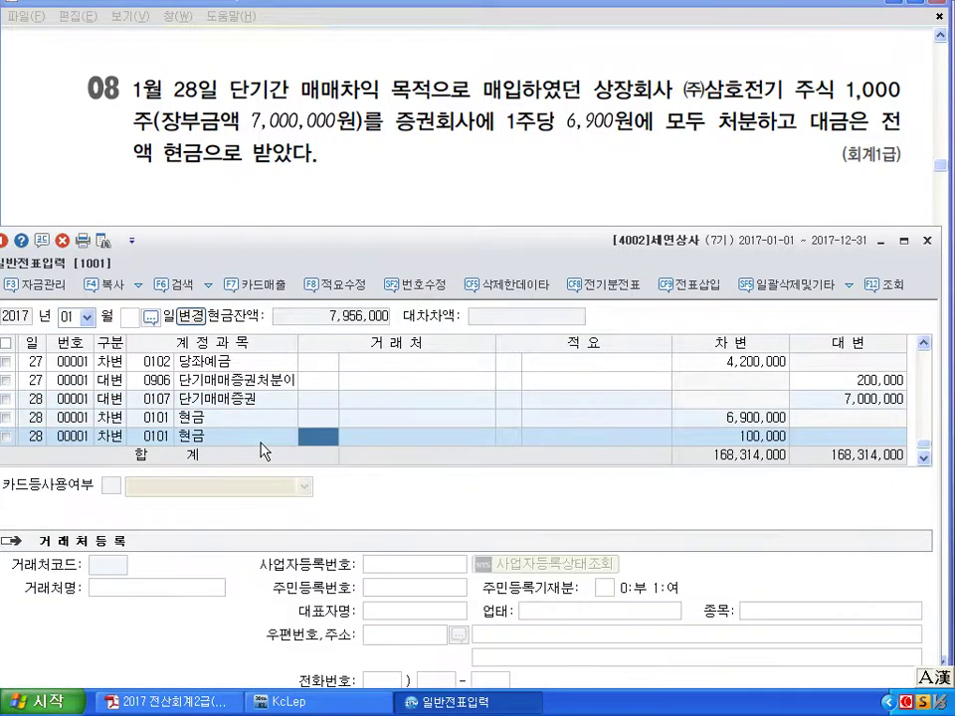
{"action": "key", "text": "Return"}
{"action": "key", "text": "Return"}
{"action": "key", "text": "Return"}
Step: Change the account of the 100,000 January 28 debit line to 0958 단기매매증권처분손실, searching accounts for 단기
{"action": "key", "text": "Up"}
{"action": "key", "text": "Right"}
{"action": "key", "text": "Right"}
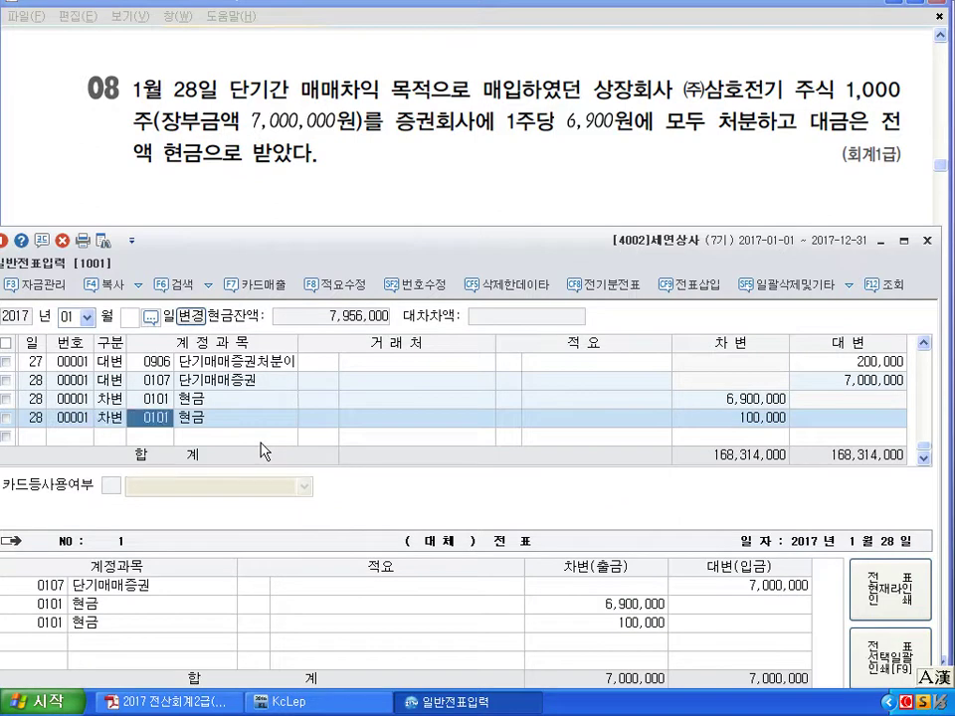
{"action": "type", "text": "단기"}
{"action": "key", "text": "Return"}
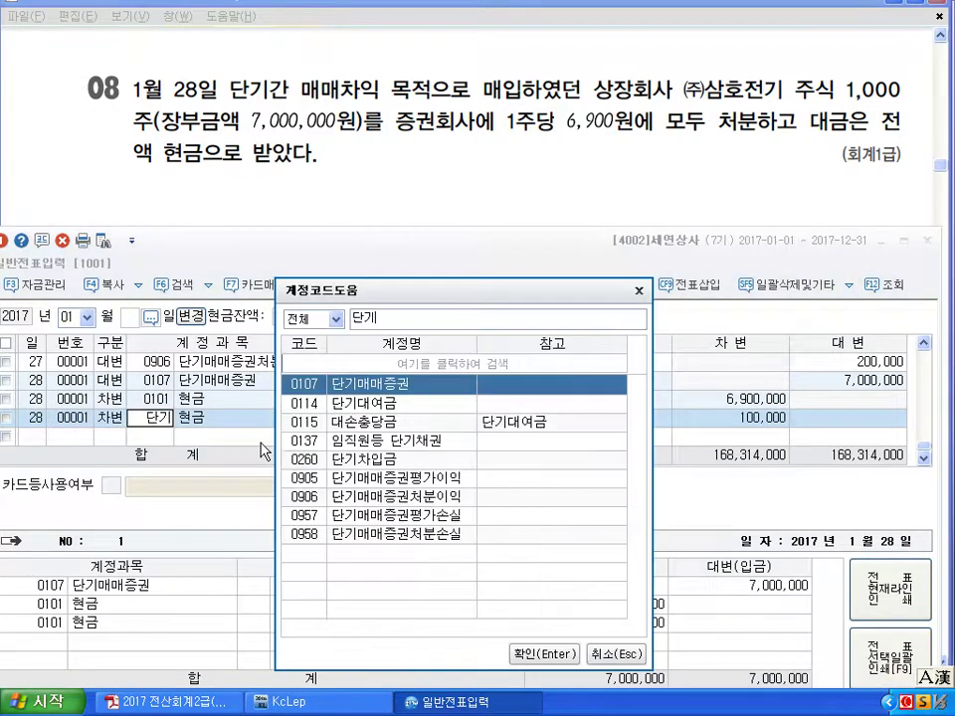
{"action": "key", "text": "Down"}
{"action": "key", "text": "Down"}
{"action": "key", "text": "Down"}
{"action": "key", "text": "Down"}
{"action": "key", "text": "Down"}
{"action": "key", "text": "Down"}
{"action": "key", "text": "Down"}
{"action": "key", "text": "Down"}
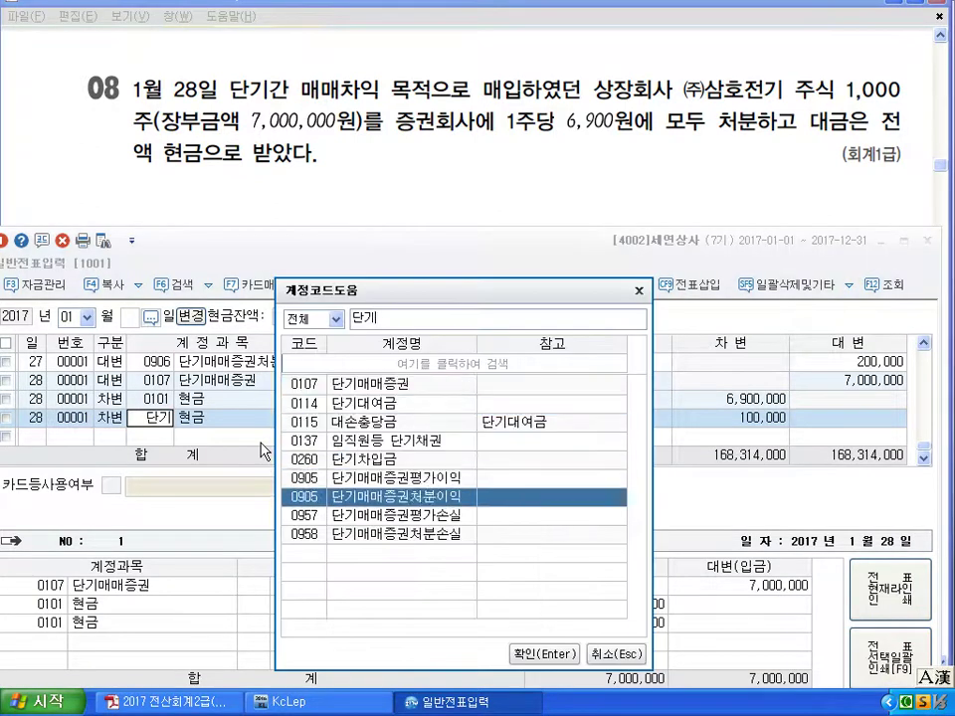
{"action": "key", "text": "Return"}
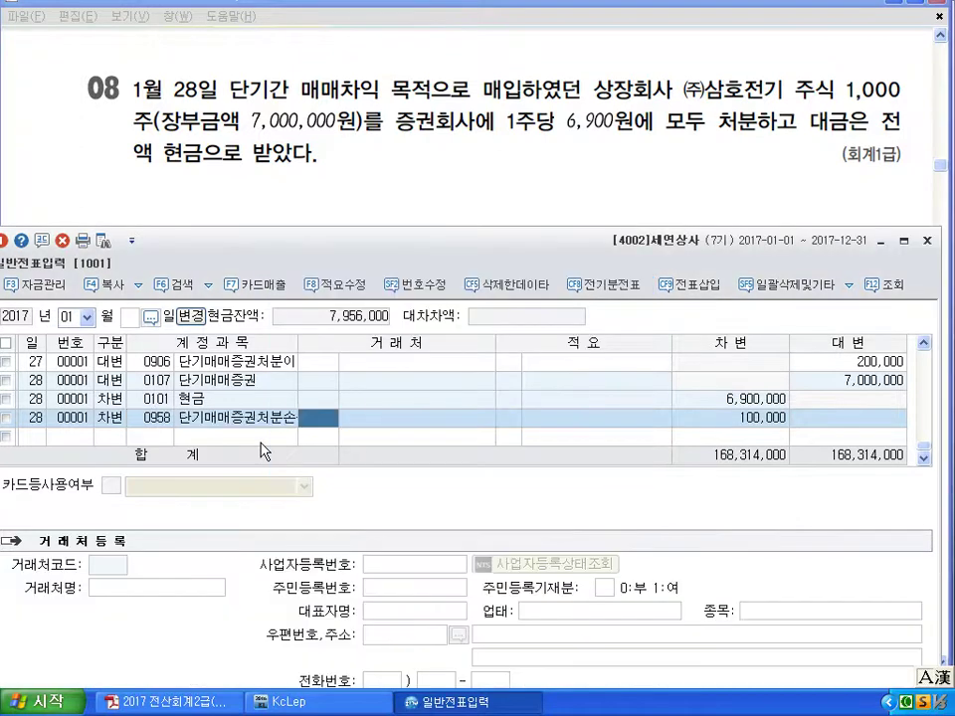
{"action": "key", "text": "Return"}
{"action": "key", "text": "Return"}
{"action": "key", "text": "Return"}
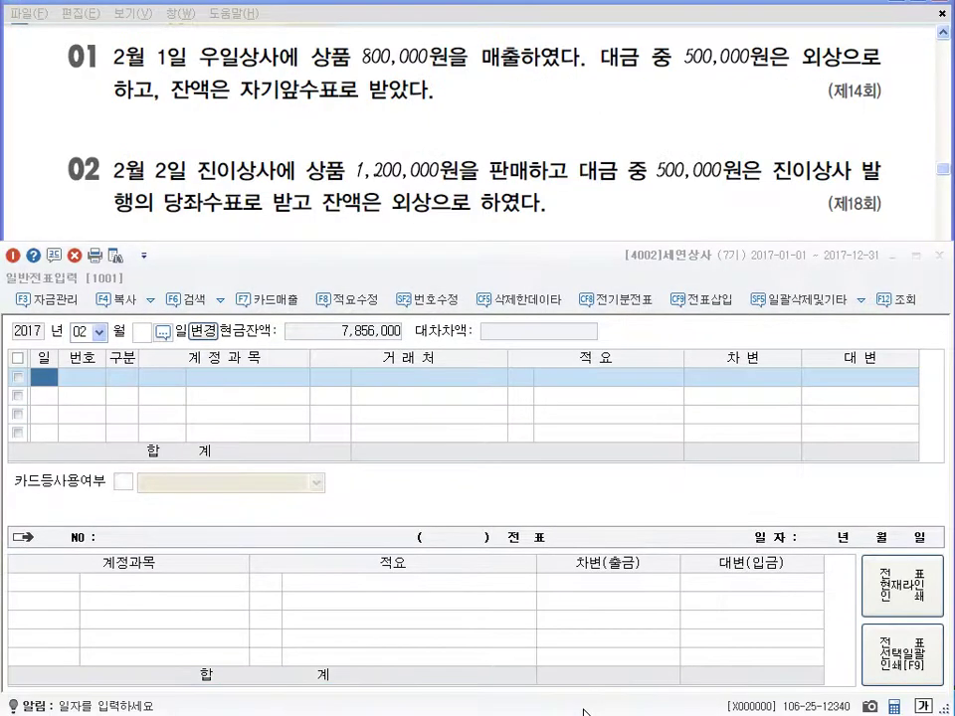
Step: Start a new voucher line dated day 1 in month 02
{"action": "mouse_move", "coordinate": [585, 712]}
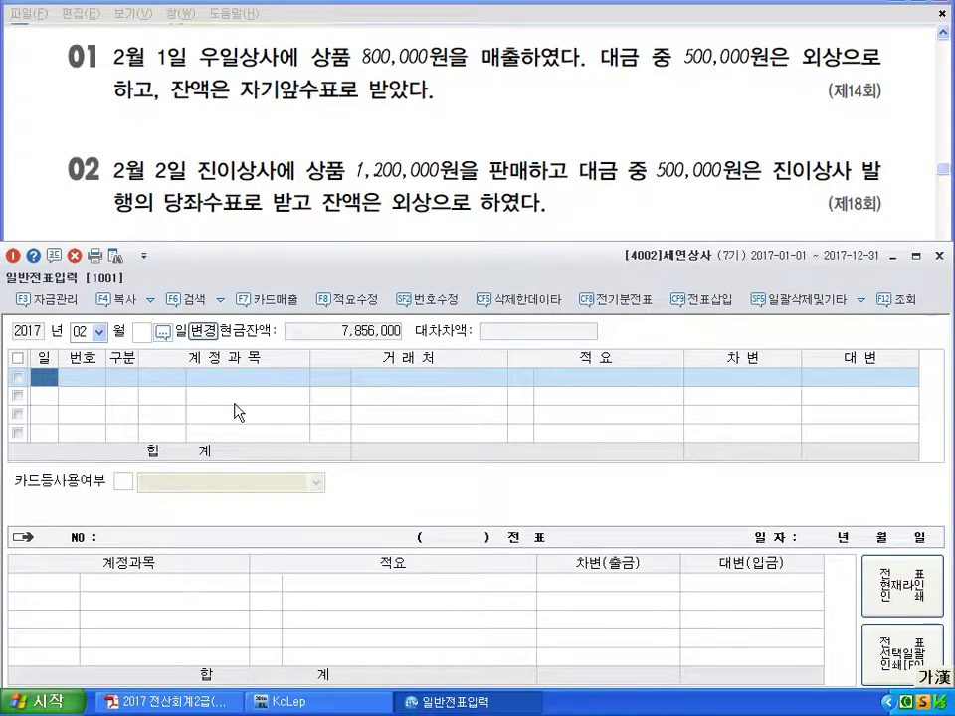
{"action": "type", "text": "1"}
{"action": "key", "text": "Return"}
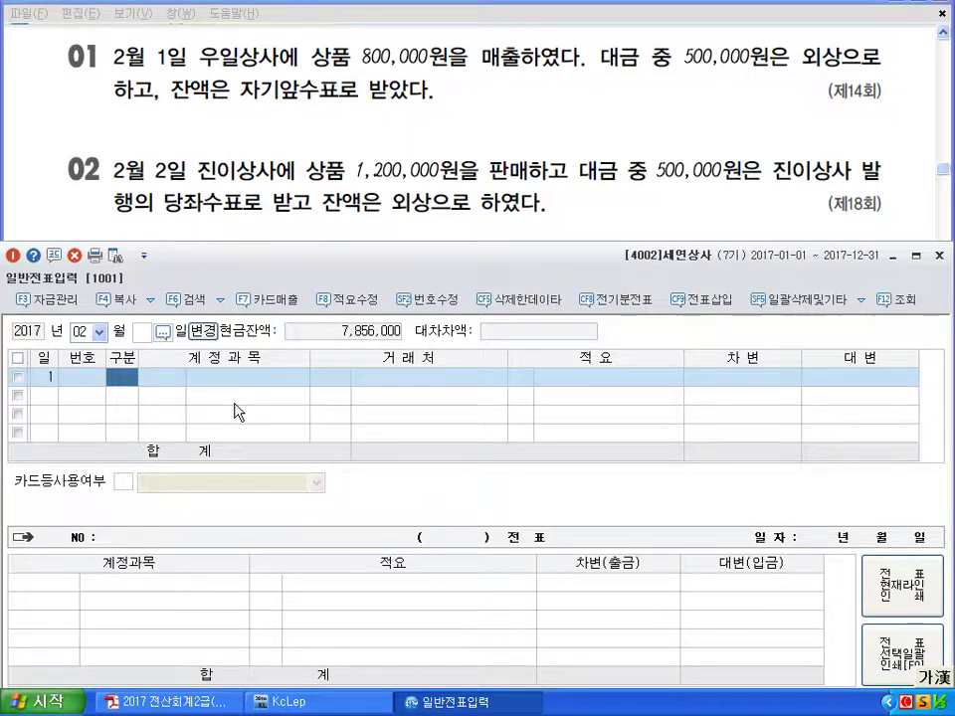
Step: Add a February 1 credit line to account 0401 상품매출 for 800,000, leaving the trading partner blank
{"action": "type", "text": "4"}
{"action": "key", "text": "Return"}
{"action": "type", "text": "401"}
{"action": "key", "text": "Return"}
{"action": "key", "text": "Return"}
{"action": "key", "text": "Return"}
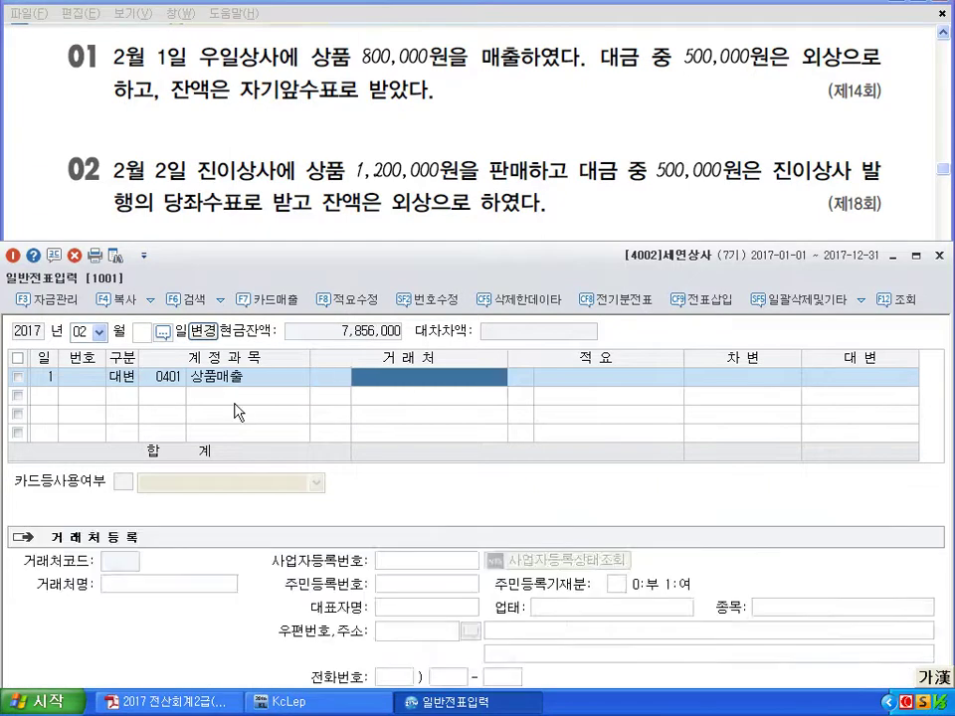
{"action": "type", "text": "8000000"}
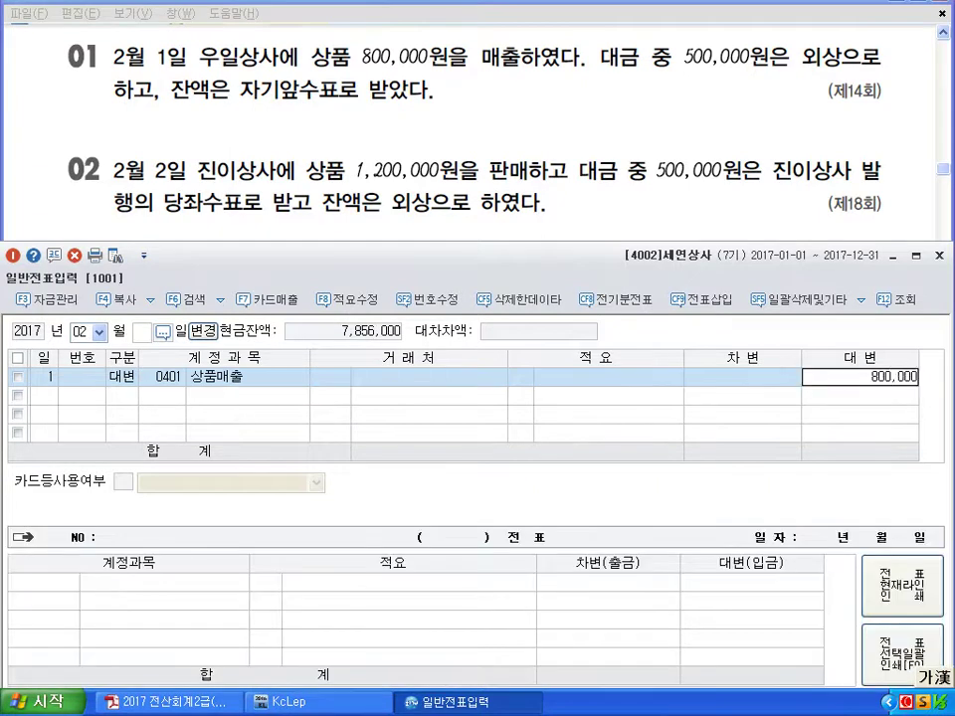
{"action": "key", "text": "Return"}
{"action": "key", "text": "Return"}
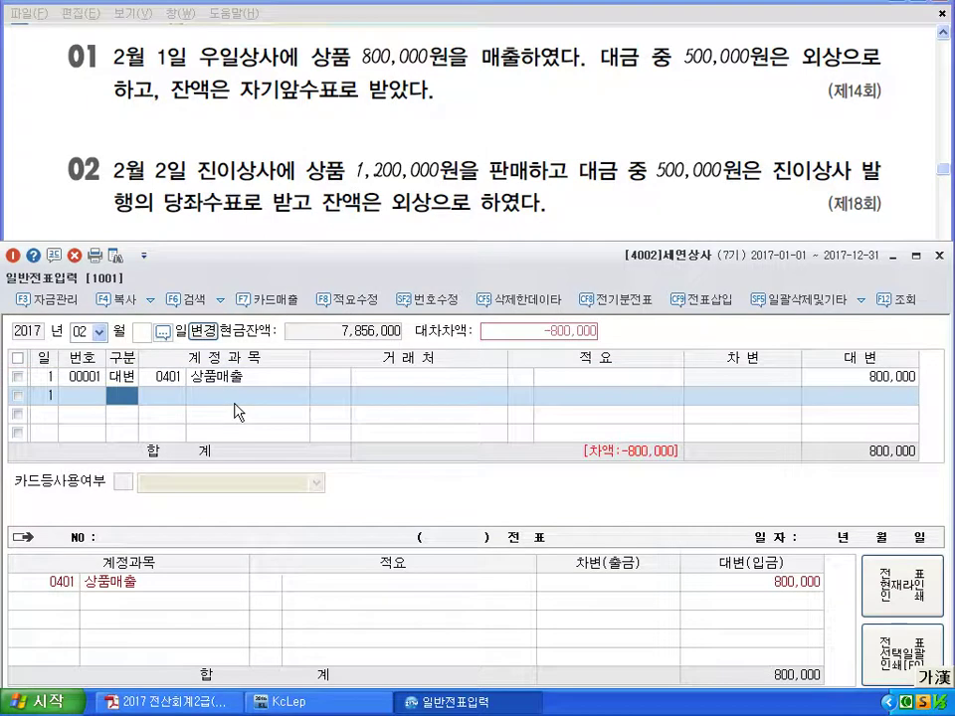
Step: Add a February 1 debit line to account 0108 외상매출금, searching accounts for 외상
{"action": "type", "text": "3"}
{"action": "key", "text": "Return"}
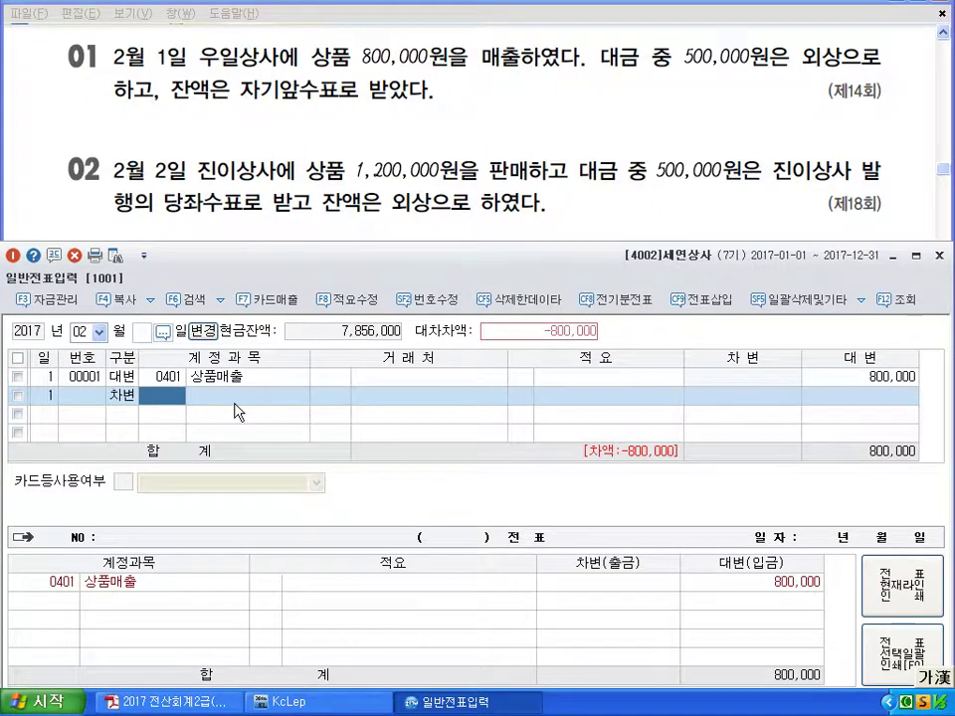
{"action": "type", "text": "외상"}
{"action": "key", "text": "Return"}
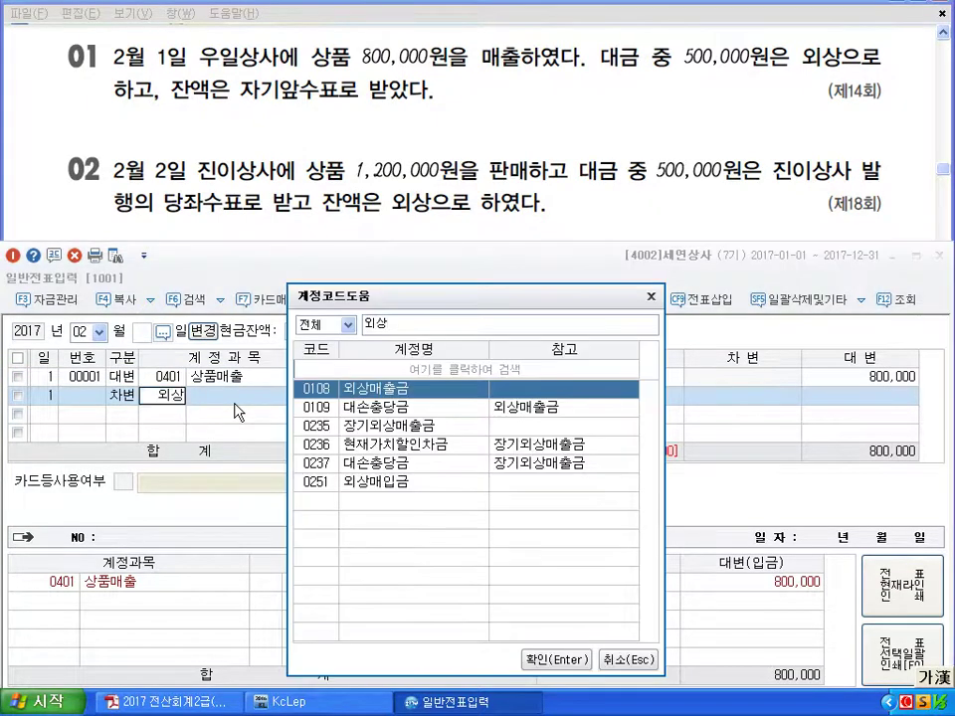
{"action": "key", "text": "Return"}
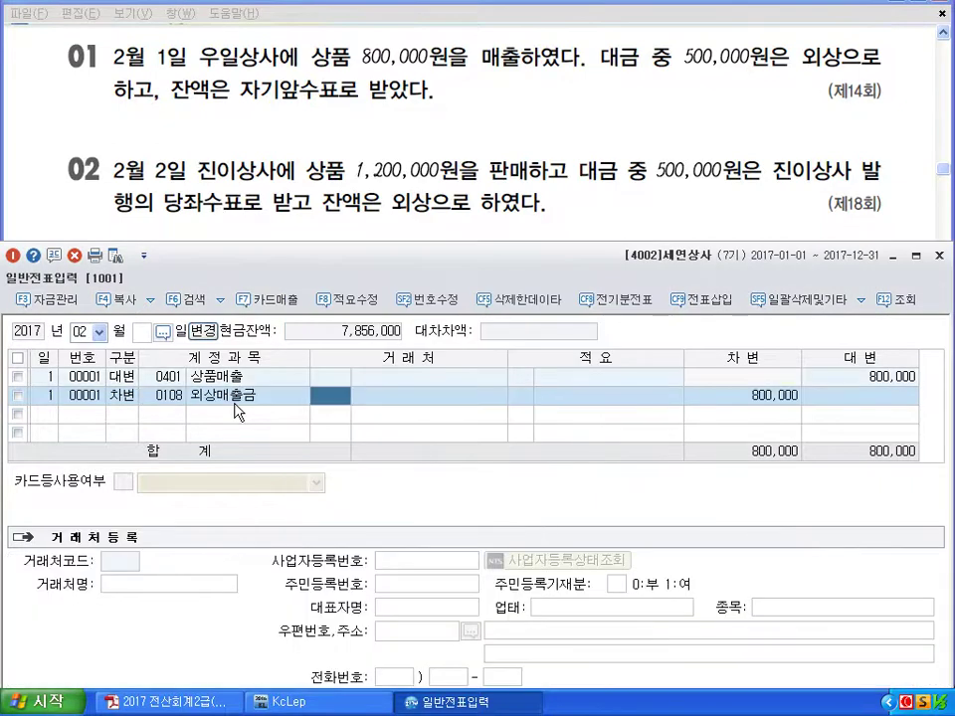
{"action": "key", "text": "Return"}
{"action": "key", "text": "Return"}
{"action": "key", "text": "Return"}
{"action": "key", "text": "Left"}
{"action": "key", "text": "Left"}
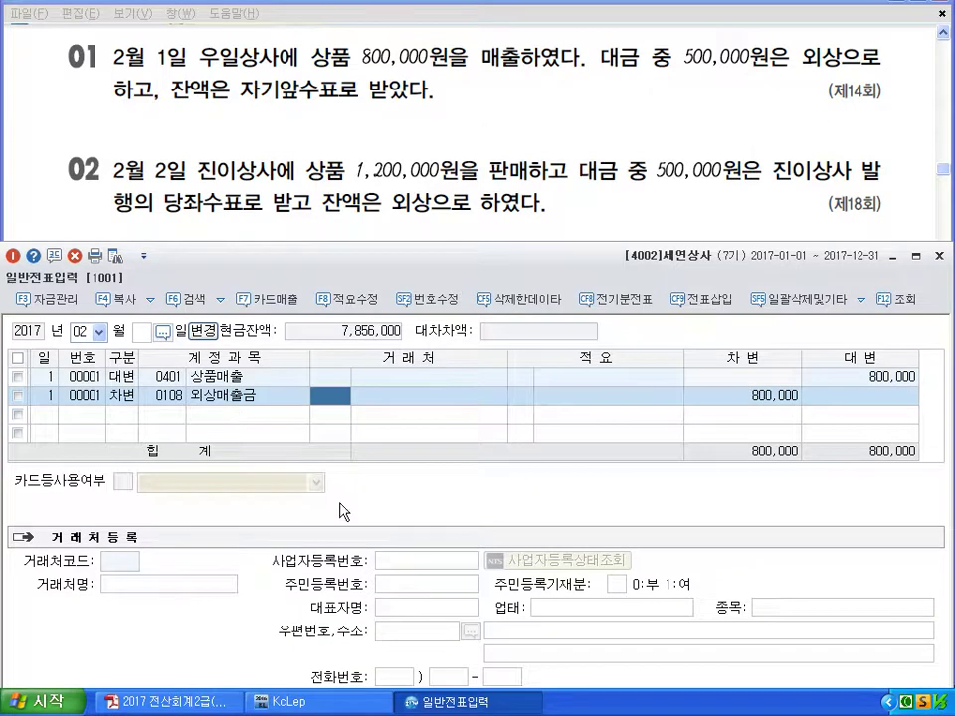
Step: Assign trading partner 우일상사 to the 외상매출금 debit line, searching for 우일, and set its amount to 500,000
{"action": "type", "text": "우일"}
{"action": "key", "text": "Return"}
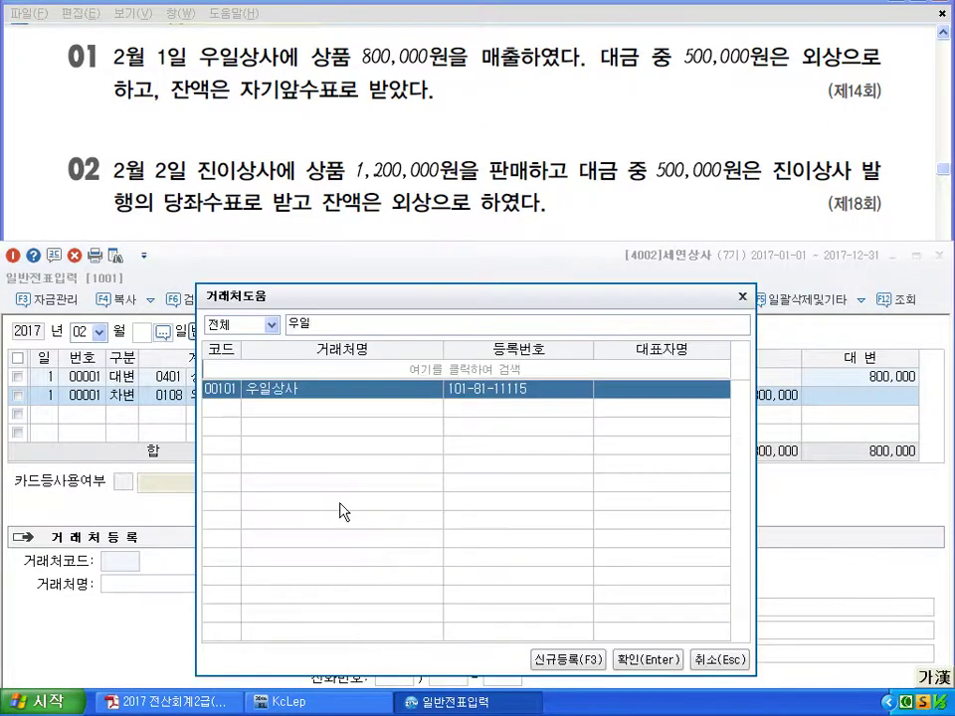
{"action": "key", "text": "Return"}
{"action": "key", "text": "Return"}
{"action": "type", "text": "500000"}
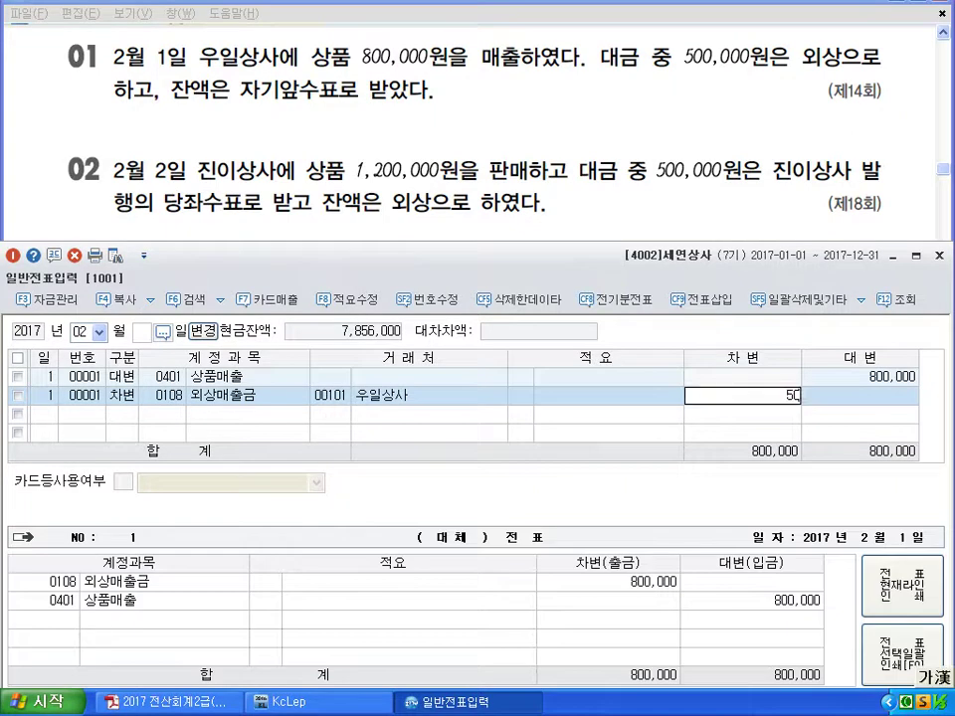
{"action": "key", "text": "Return"}
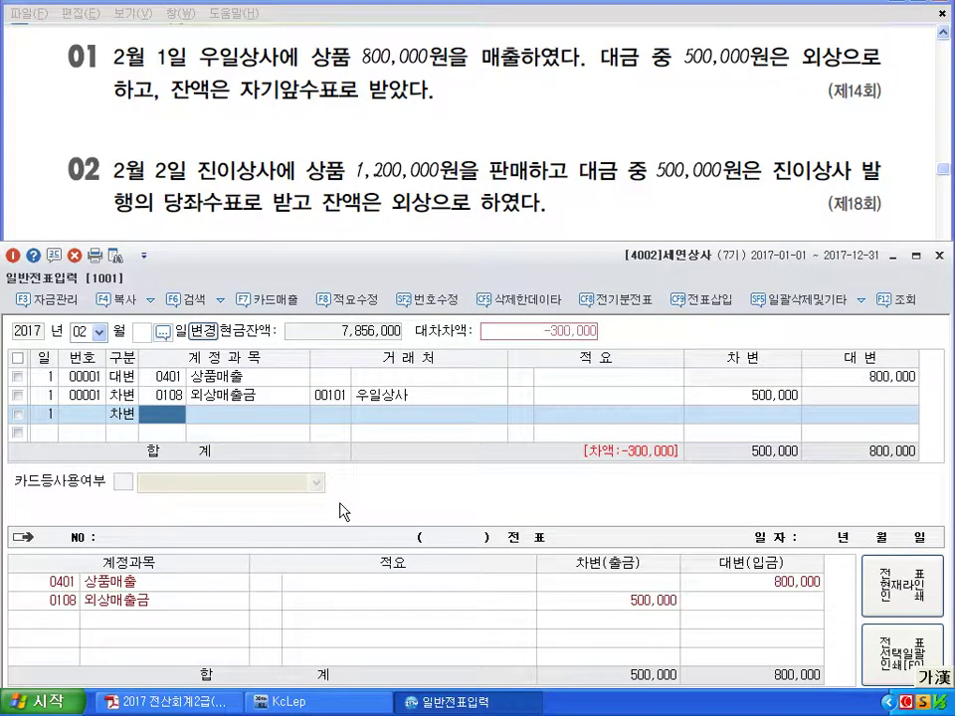
Step: Add a February 1 debit line to account 0101 현금 for the remaining 300,000
{"action": "type", "text": "101"}
{"action": "key", "text": "Return"}
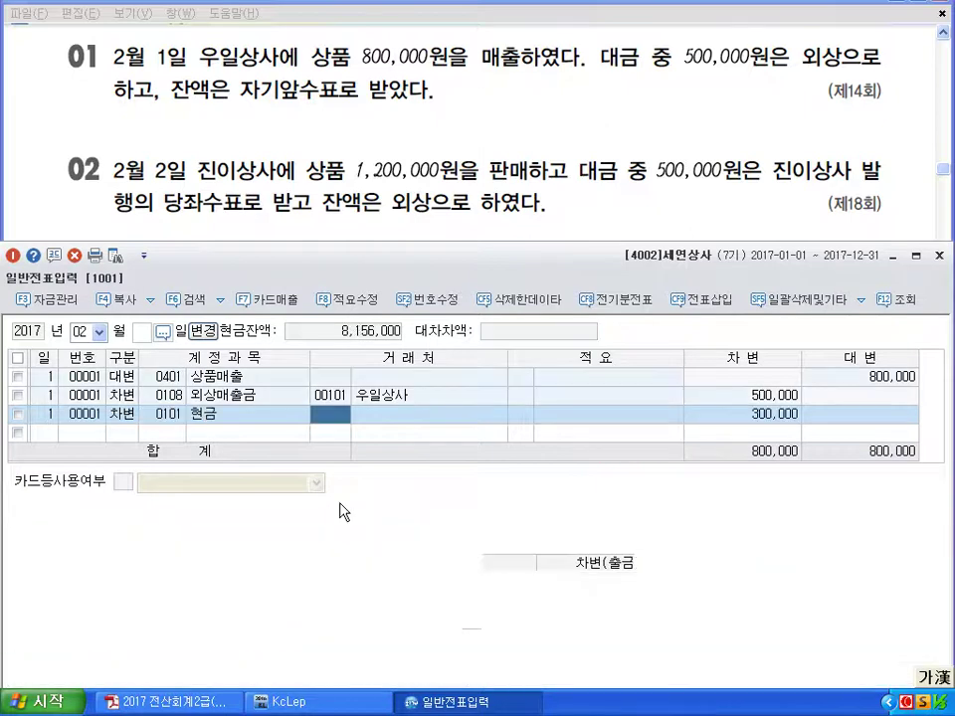
{"action": "key", "text": "Return"}
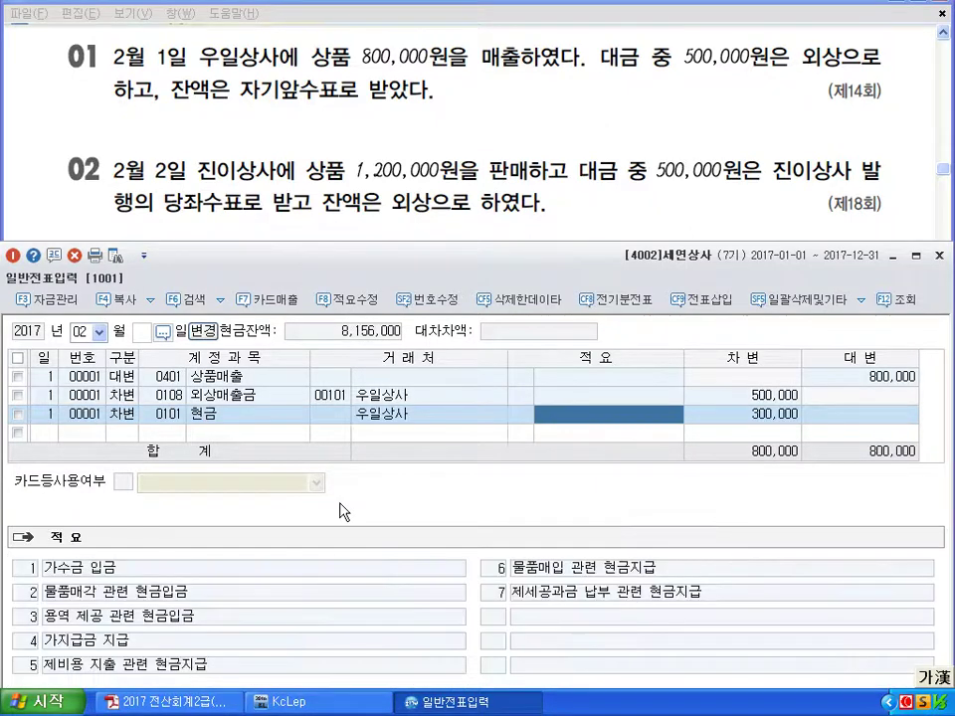
Step: Clear the trading partner name 우일상사 from the February 1 현금 debit line
{"action": "key", "text": "Left"}
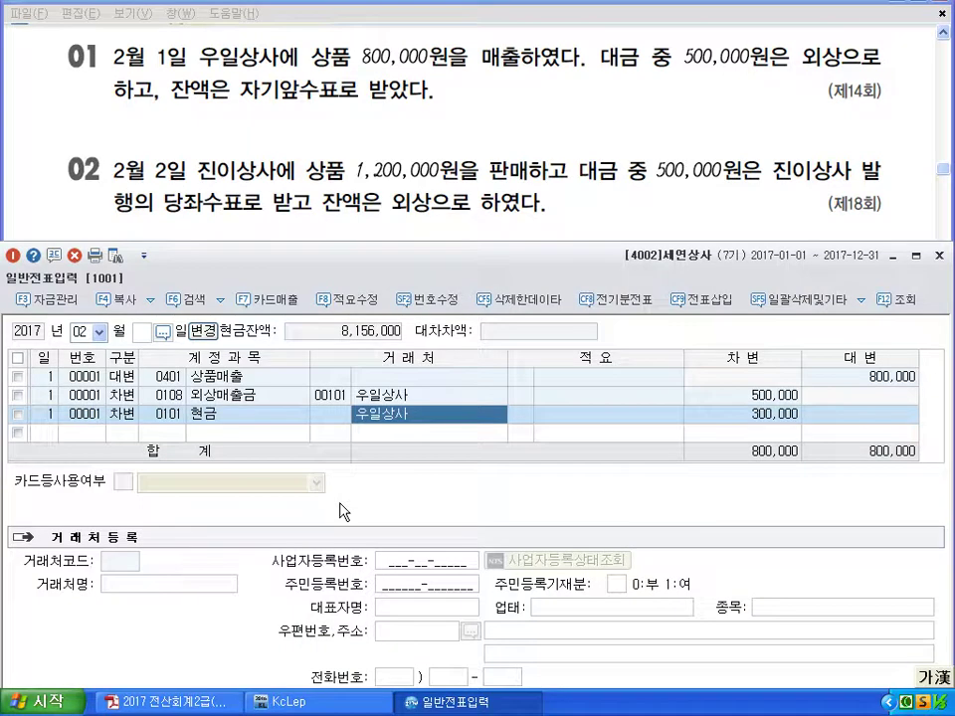
{"action": "key", "text": "Left"}
{"action": "key", "text": "Up"}
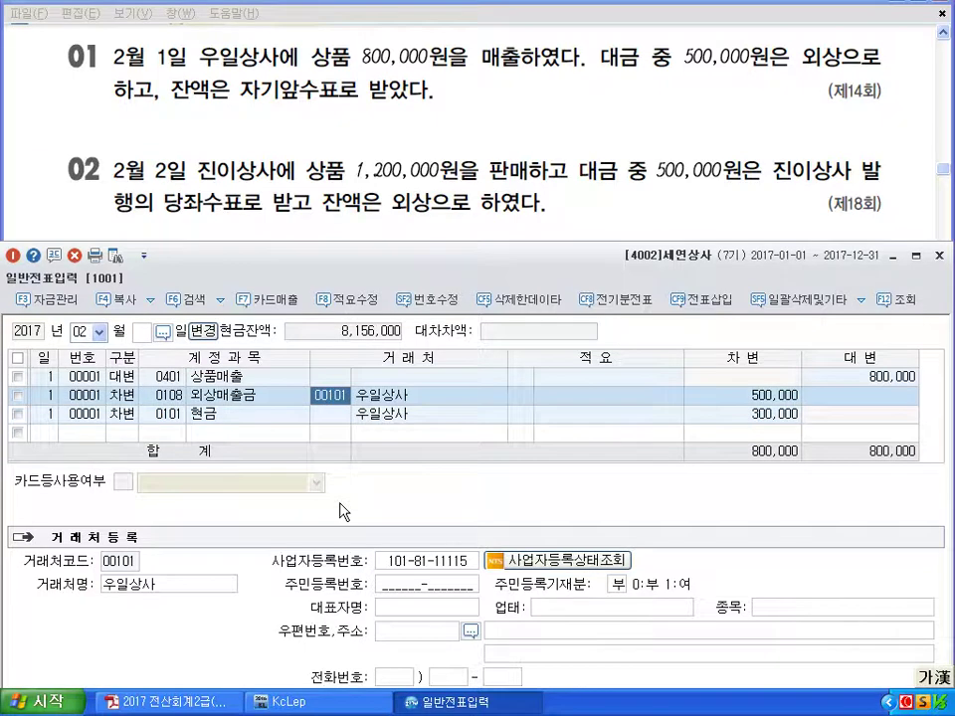
{"action": "key", "text": "Down"}
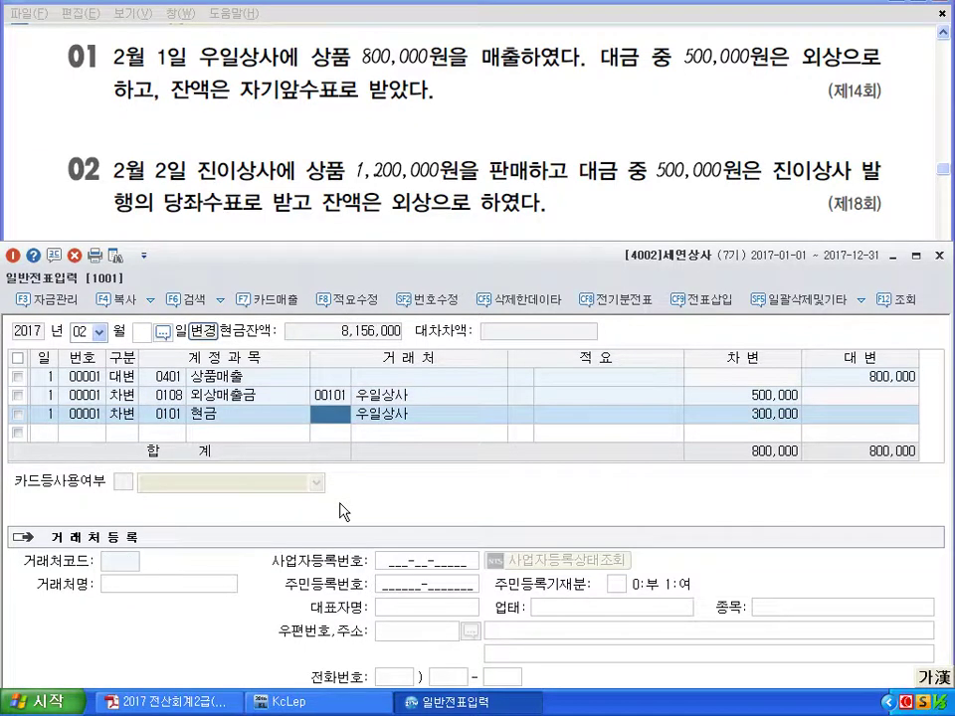
{"action": "key", "text": "Right"}
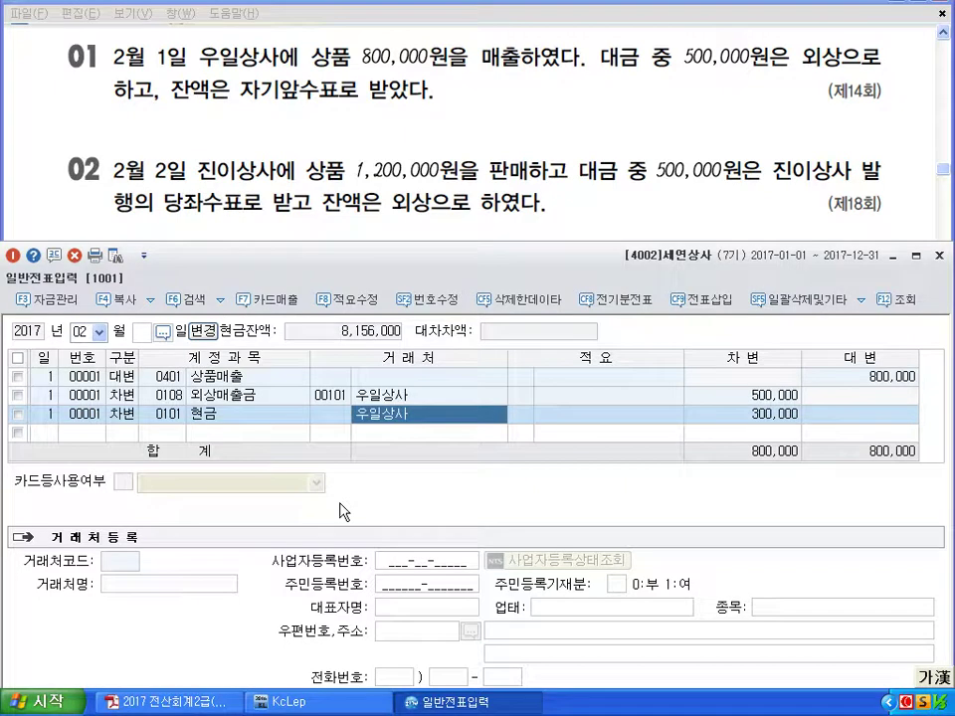
{"action": "key", "text": "Delete"}
{"action": "key", "text": "Return"}
{"action": "key", "text": "Left"}
{"action": "key", "text": "Up"}
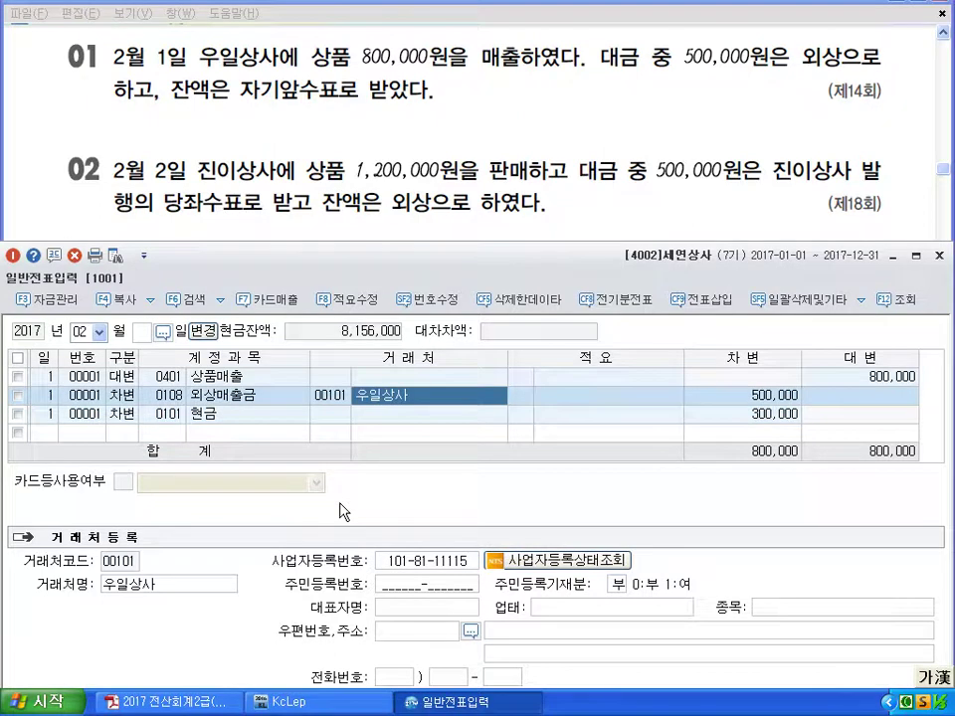
{"action": "key", "text": "Down"}
{"action": "key", "text": "Return"}
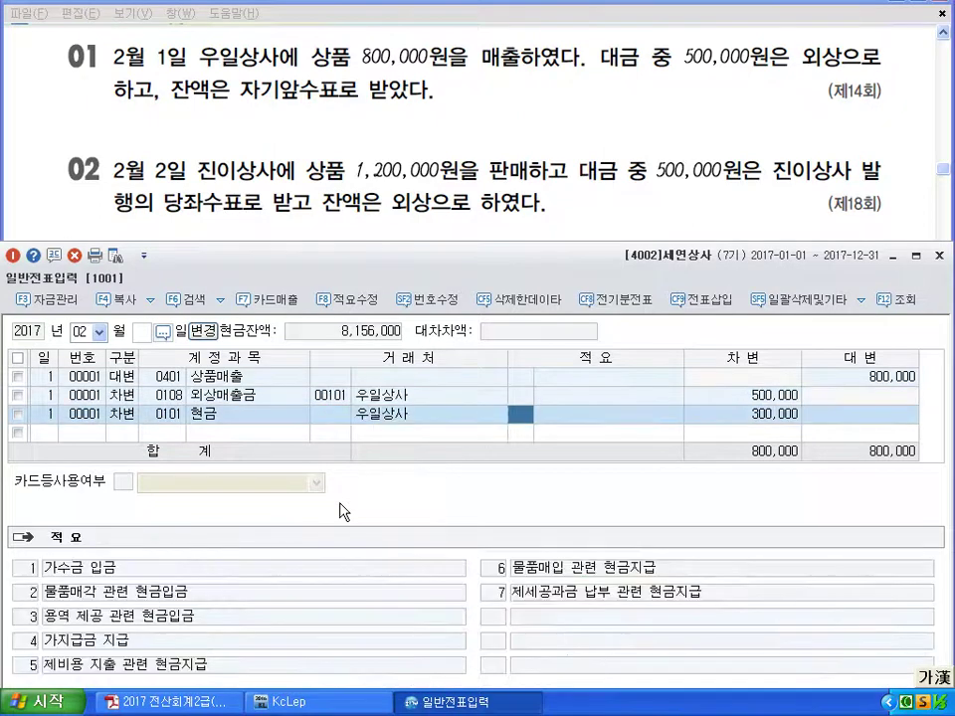
{"action": "key", "text": "Down"}
{"action": "key", "text": "Up"}
{"action": "key", "text": "Right"}
{"action": "key", "text": "Right"}
{"action": "key", "text": "Right"}
{"action": "key", "text": "Return"}
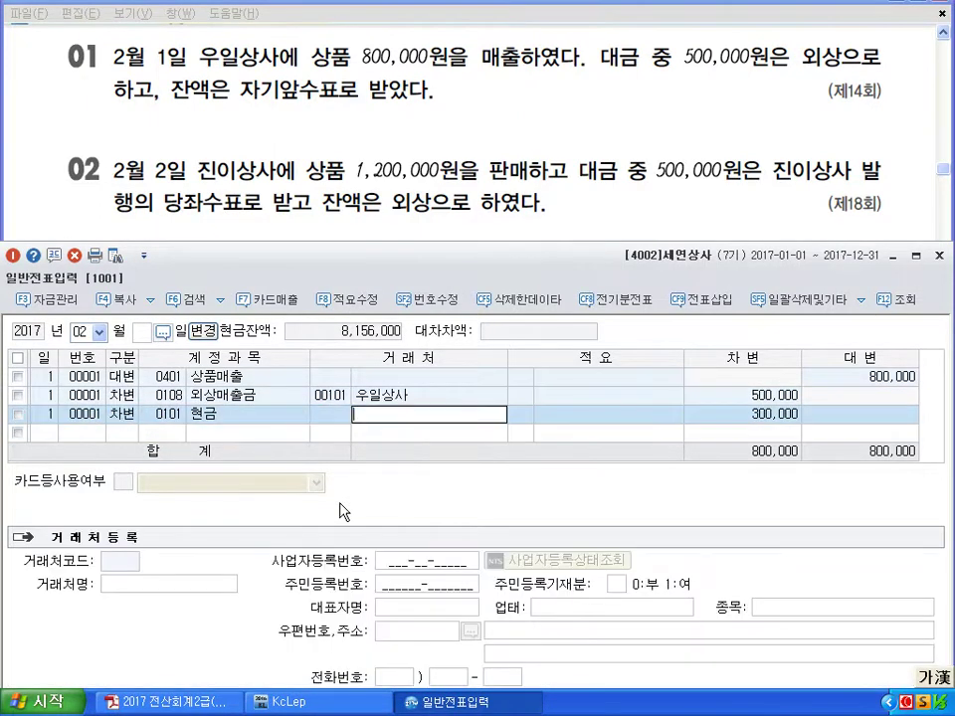
{"action": "key", "text": "Return"}
Step: Start a second February 1 voucher with a credit line to 0401 상품매출, partner code 101 우일상사, for 800,000
{"action": "key", "text": "Return"}
{"action": "key", "text": "Return"}
{"action": "type", "text": "4"}
{"action": "key", "text": "Return"}
{"action": "type", "text": "401"}
{"action": "key", "text": "Return"}
{"action": "type", "text": "101"}
{"action": "key", "text": "Return"}
{"action": "key", "text": "Return"}
{"action": "type", "text": "8000000"}
{"action": "key", "text": "Return"}
Step: Add a debit line to account 0108 외상매출금 for 500,000 in the second February 1 voucher
{"action": "type", "text": "108"}
{"action": "key", "text": "Return"}
{"action": "key", "text": "Return"}
{"action": "key", "text": "Return"}
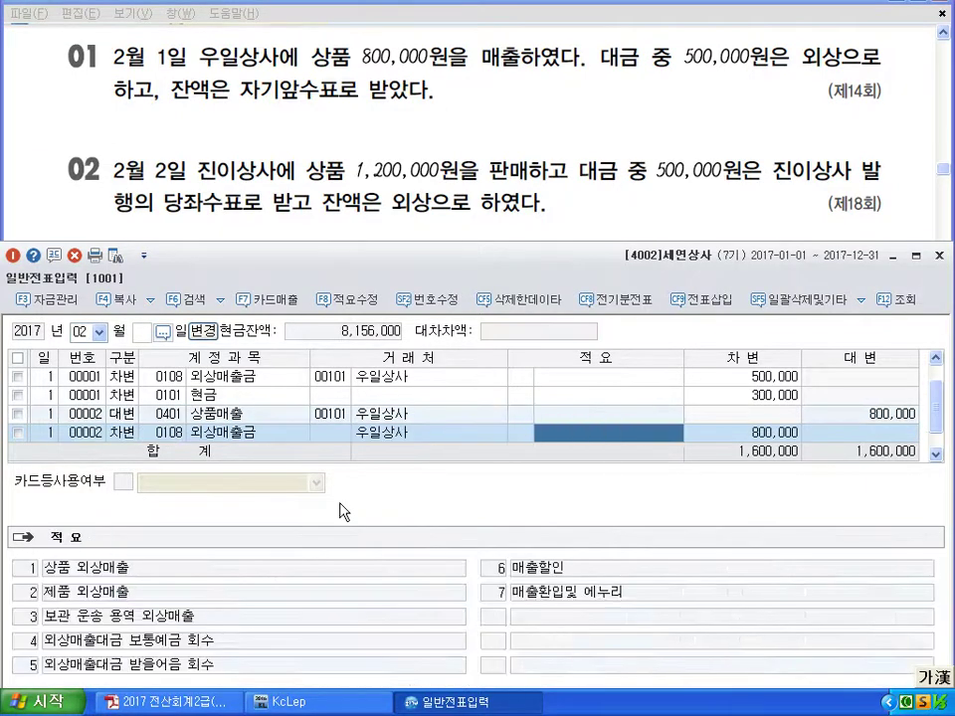
{"action": "key", "text": "Return"}
{"action": "type", "text": "500000"}
{"action": "key", "text": "Return"}
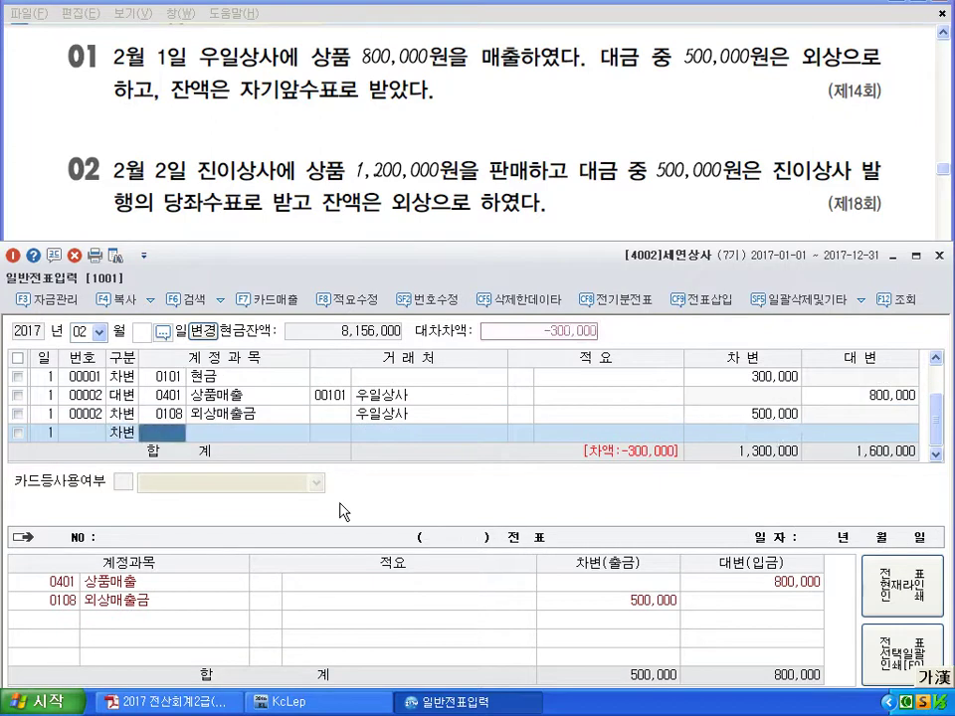
Step: Add a 300,000 debit line to the second February 1 voucher and set its account to 0101 현금
{"action": "type", "text": "108"}
{"action": "key", "text": "Return"}
{"action": "key", "text": "Return"}
{"action": "key", "text": "Return"}
{"action": "key", "text": "shift+Tab"}
{"action": "key", "text": "shift+Tab"}
{"action": "type", "text": "1"}
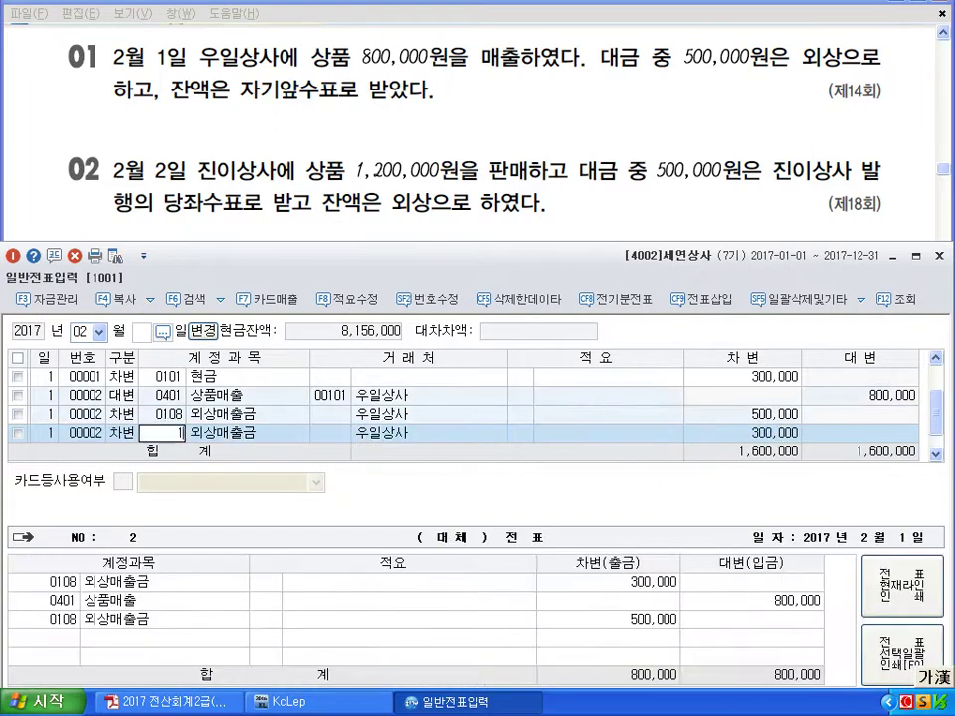
{"action": "type", "text": "01"}
{"action": "key", "text": "Return"}
{"action": "key", "text": "Return"}
{"action": "key", "text": "Return"}
{"action": "key", "text": "Return"}
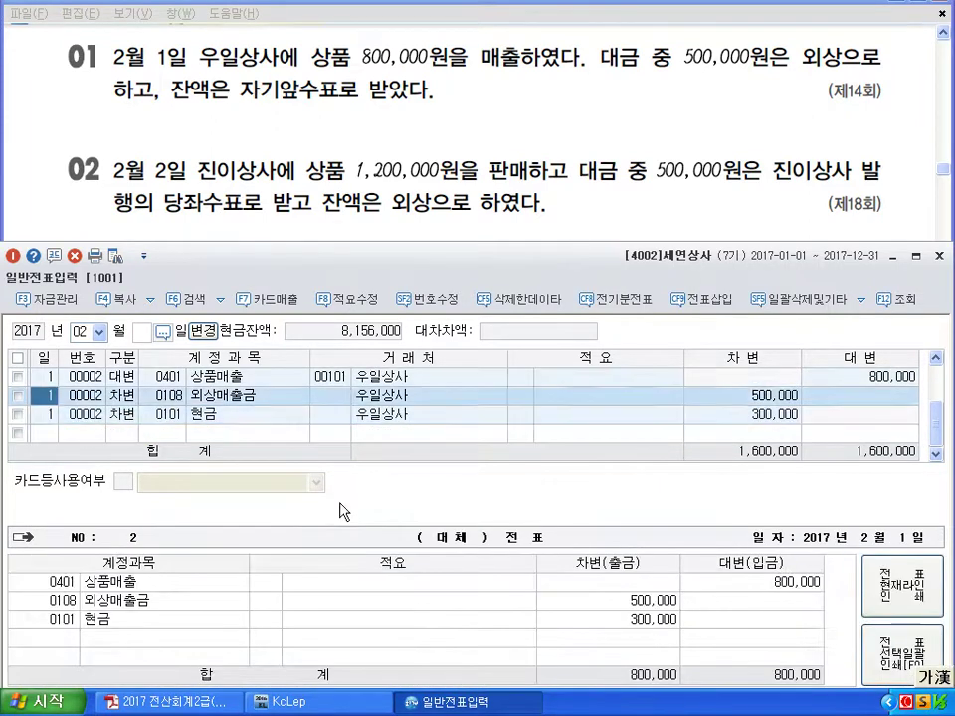
Step: Enter partner code 101 on the 외상매출금 line of the second February 1 voucher
{"action": "key", "text": "Up"}
{"action": "key", "text": "Up"}
{"action": "scroll", "coordinate": [368, 516], "scroll_direction": "up", "scroll_amount": 1}
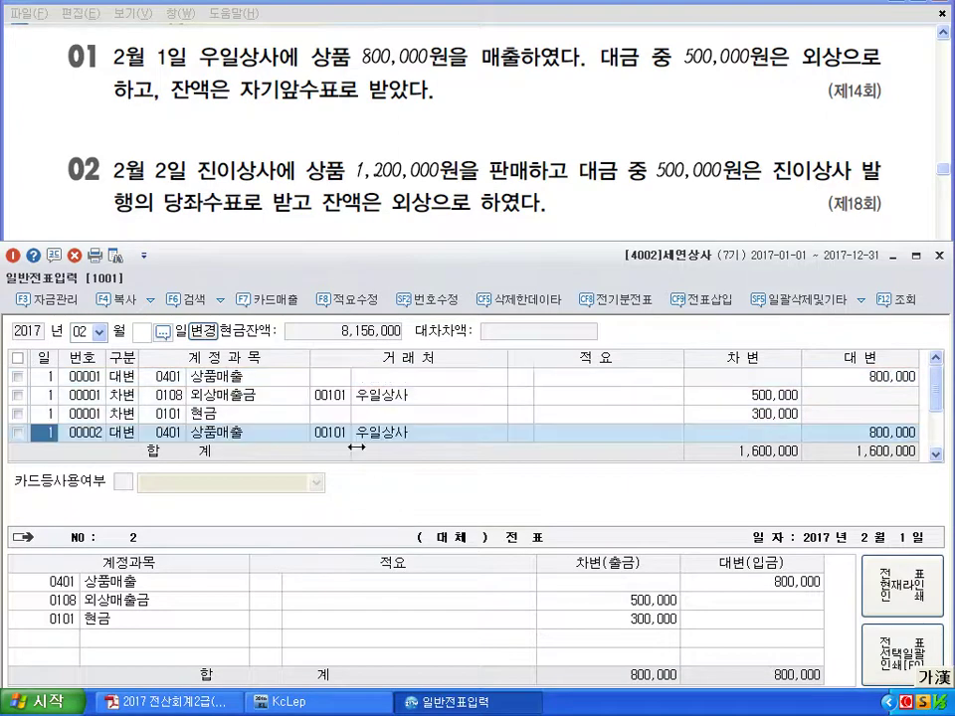
{"action": "scroll", "coordinate": [364, 458], "scroll_direction": "down", "scroll_amount": 1}
{"action": "left_click", "coordinate": [336, 401]}
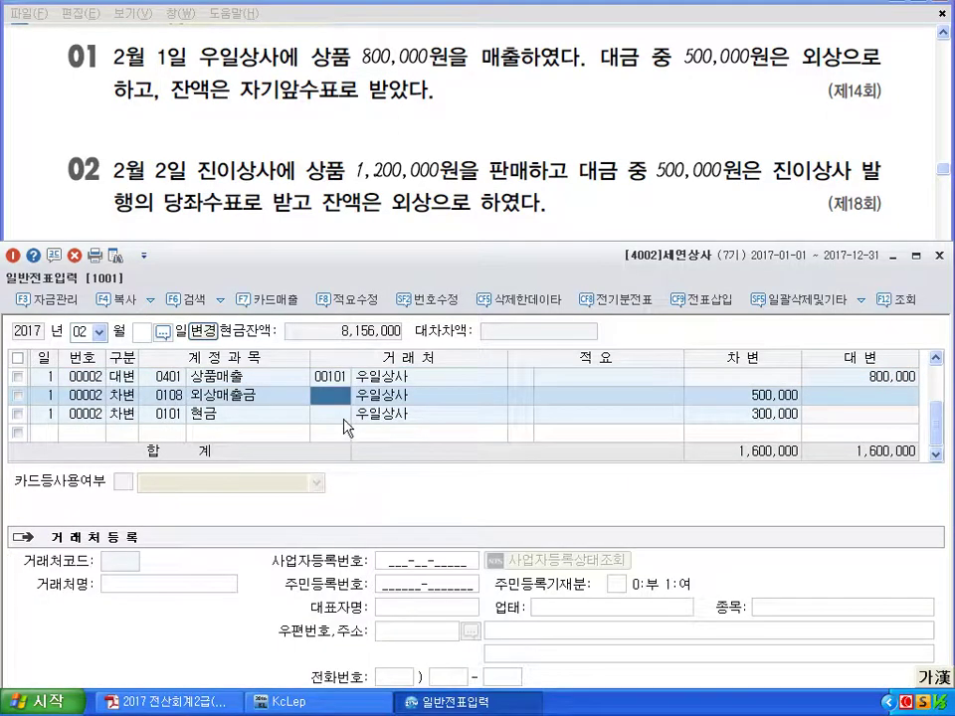
{"action": "left_click", "coordinate": [335, 382]}
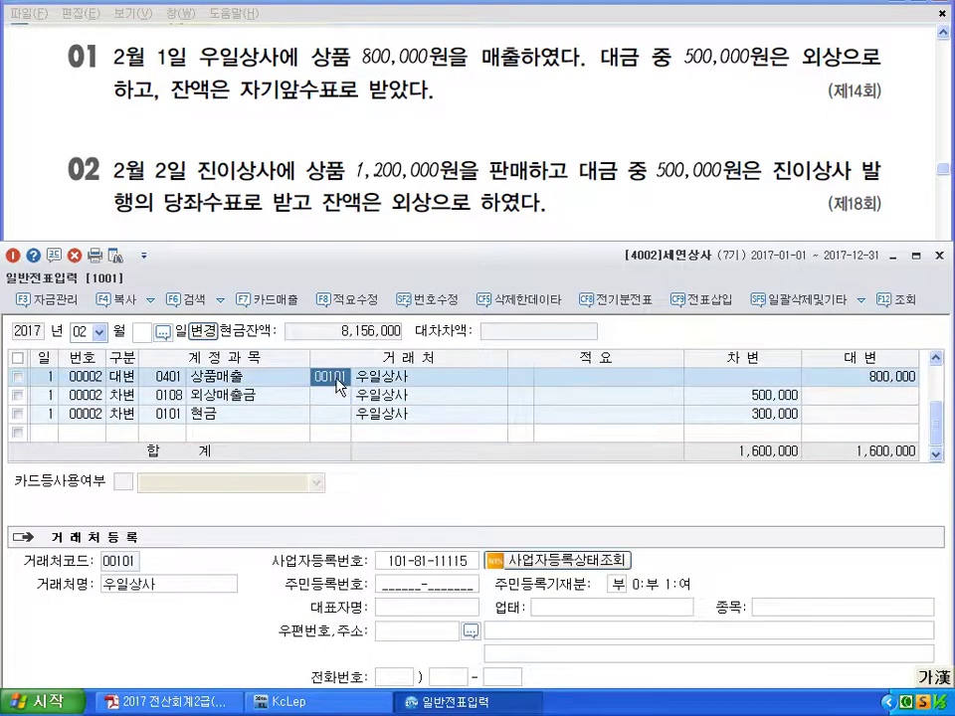
{"action": "left_click", "coordinate": [335, 400]}
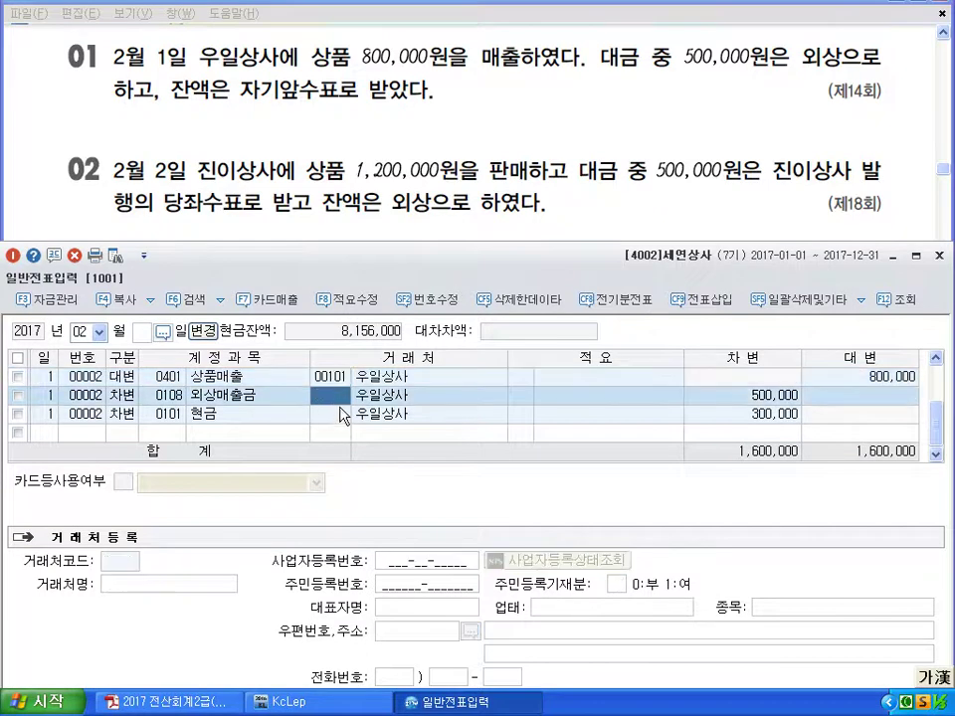
{"action": "type", "text": "101"}
{"action": "key", "text": "Return"}
{"action": "key", "text": "Left"}
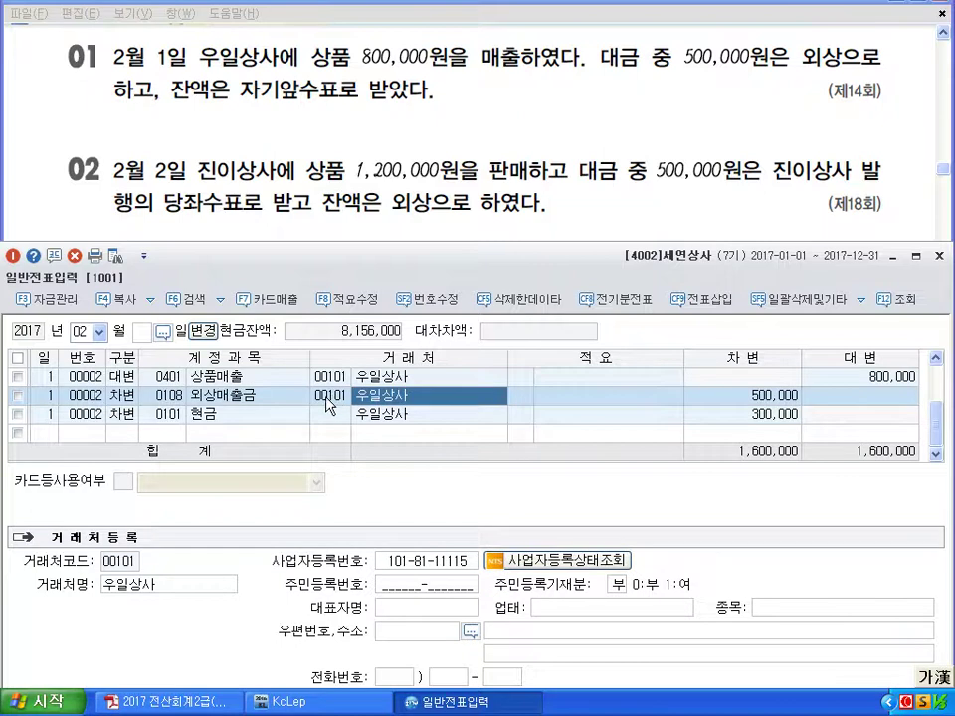
Step: Delete all three lines of the duplicate February 1 voucher 00002
{"action": "left_click", "coordinate": [17, 378]}
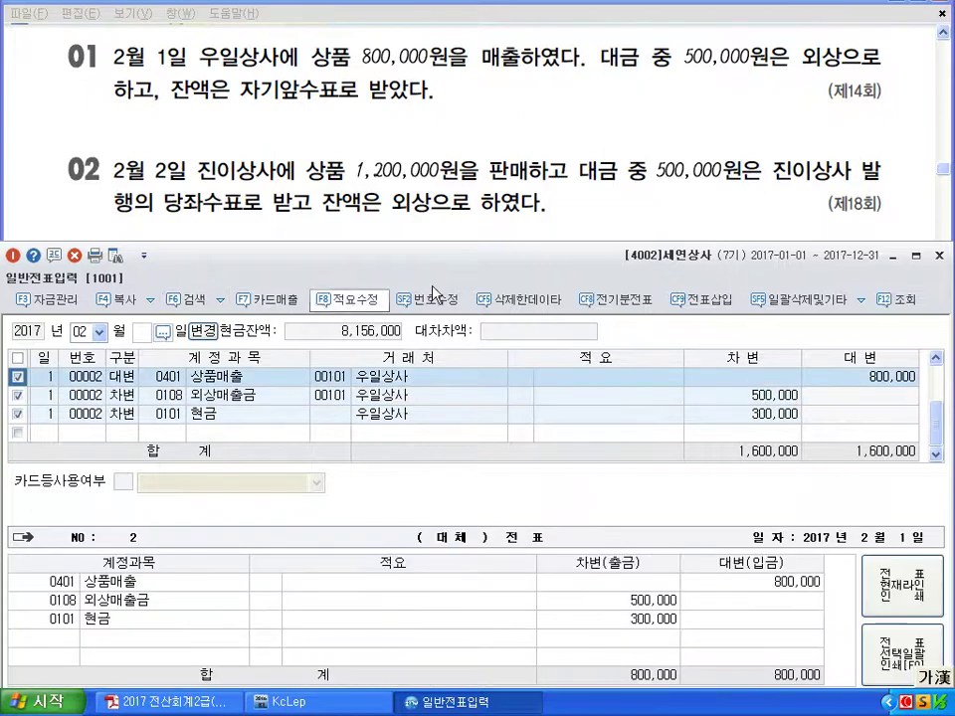
{"action": "left_click", "coordinate": [77, 257]}
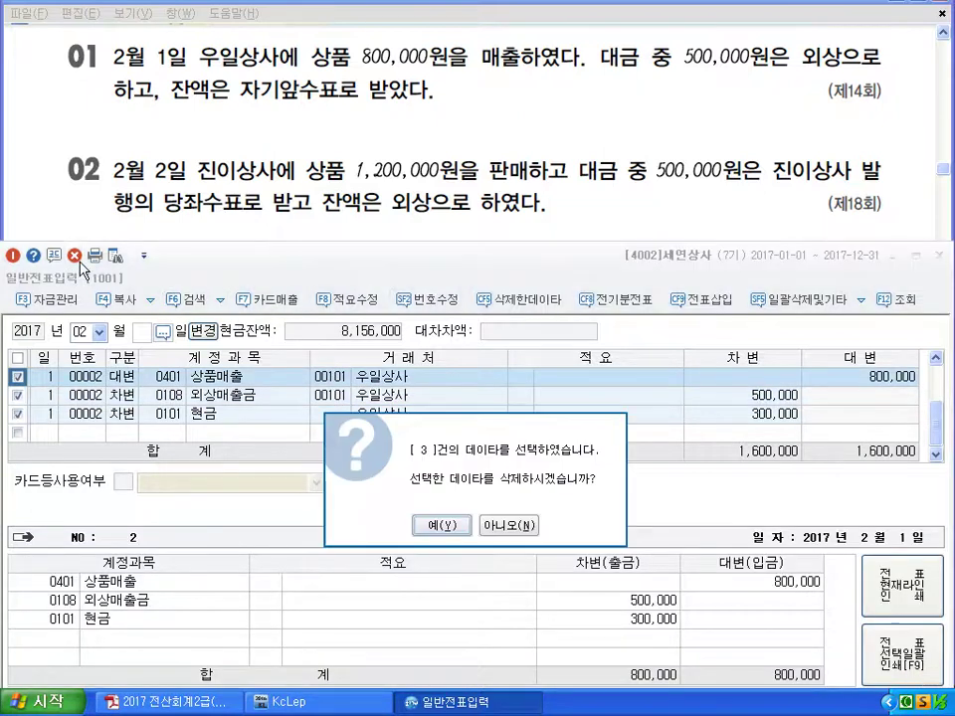
{"action": "left_click", "coordinate": [434, 526]}
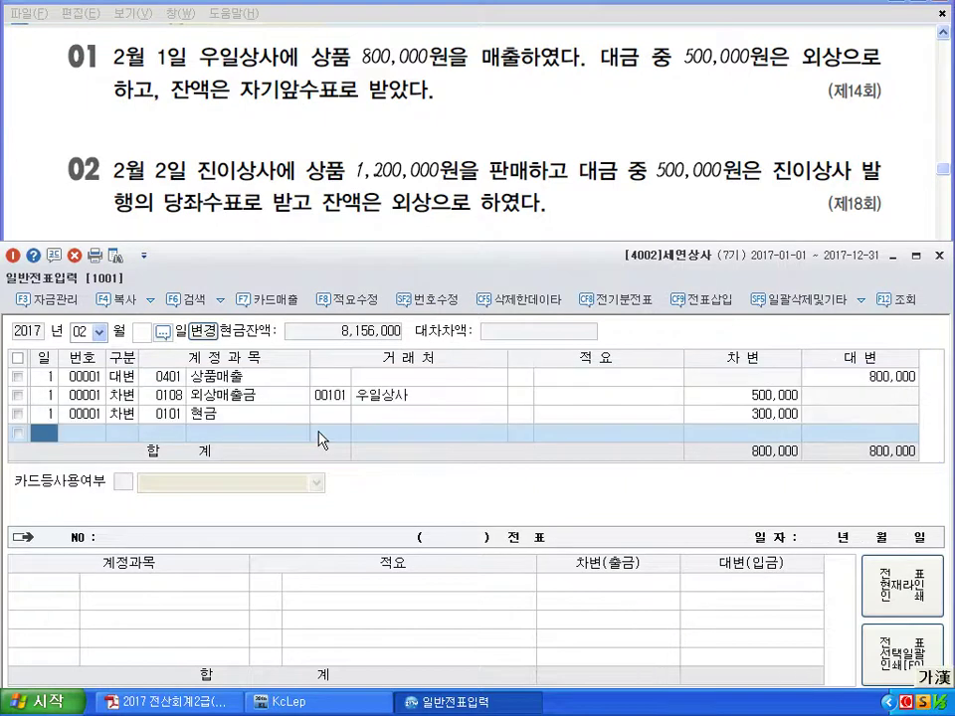
Step: Add a February 2 credit line to account 0401 상품매출 for 1,200,000 and start another line dated day 2
{"action": "left_click", "coordinate": [326, 395]}
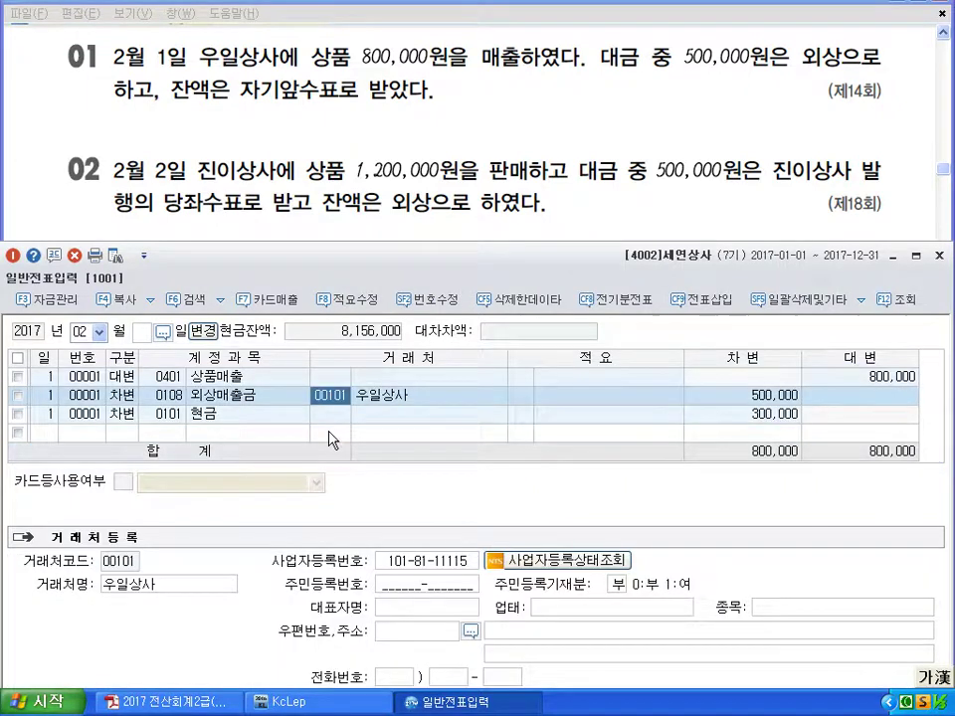
{"action": "left_click", "coordinate": [333, 434]}
{"action": "type", "text": "2"}
{"action": "key", "text": "Return"}
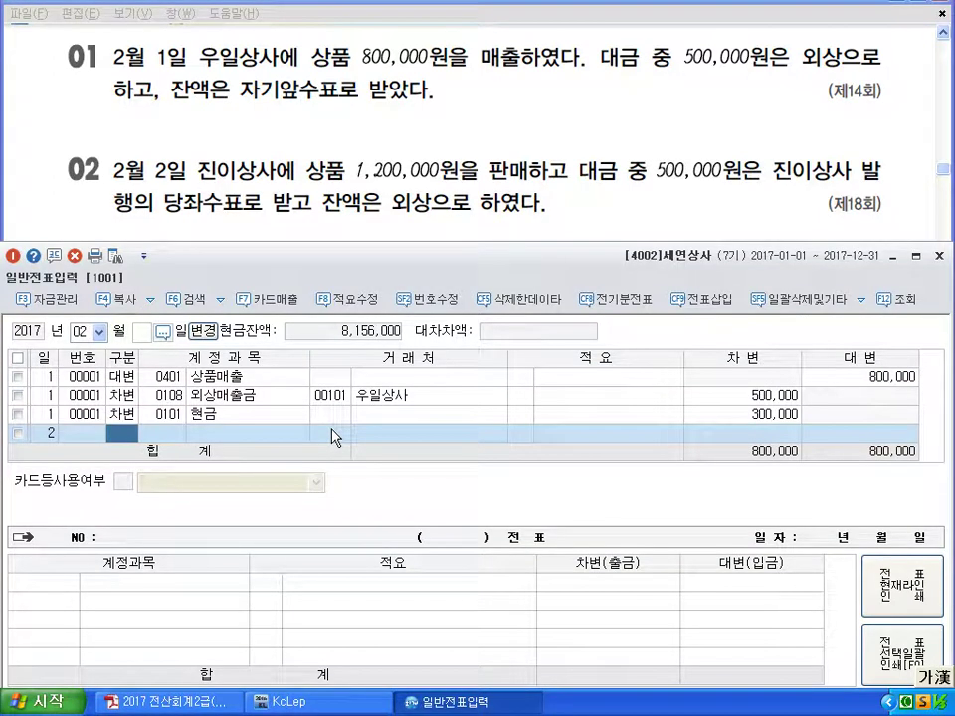
{"action": "type", "text": "4"}
{"action": "key", "text": "Return"}
{"action": "type", "text": "401"}
{"action": "key", "text": "Return"}
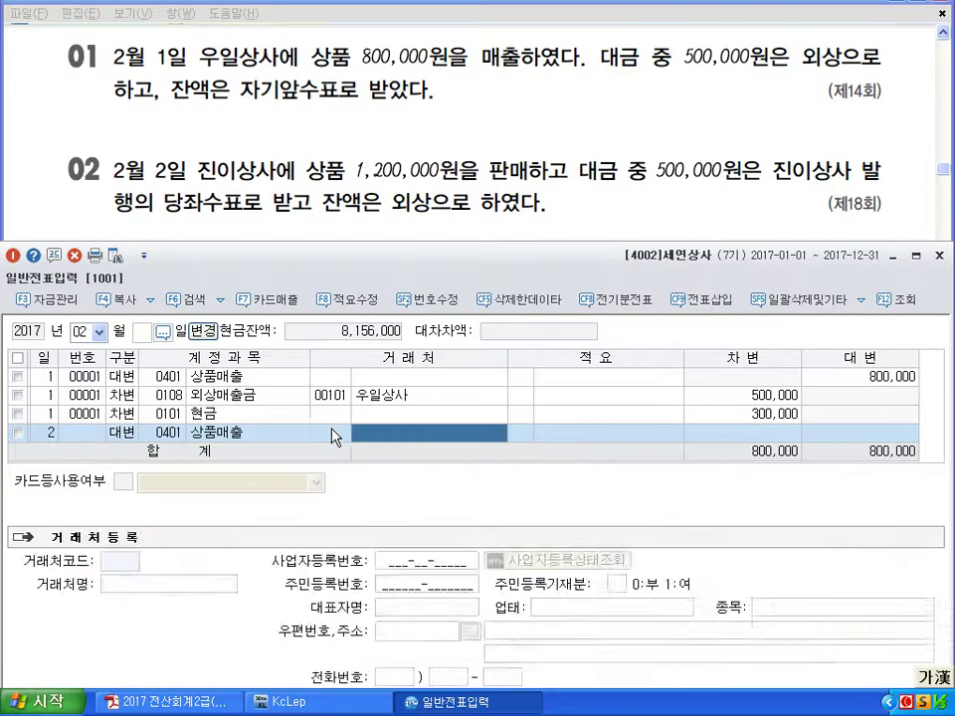
{"action": "key", "text": "Return"}
{"action": "key", "text": "Return"}
{"action": "type", "text": "1200000"}
{"action": "key", "text": "Return"}
{"action": "type", "text": "2"}
{"action": "key", "text": "Return"}
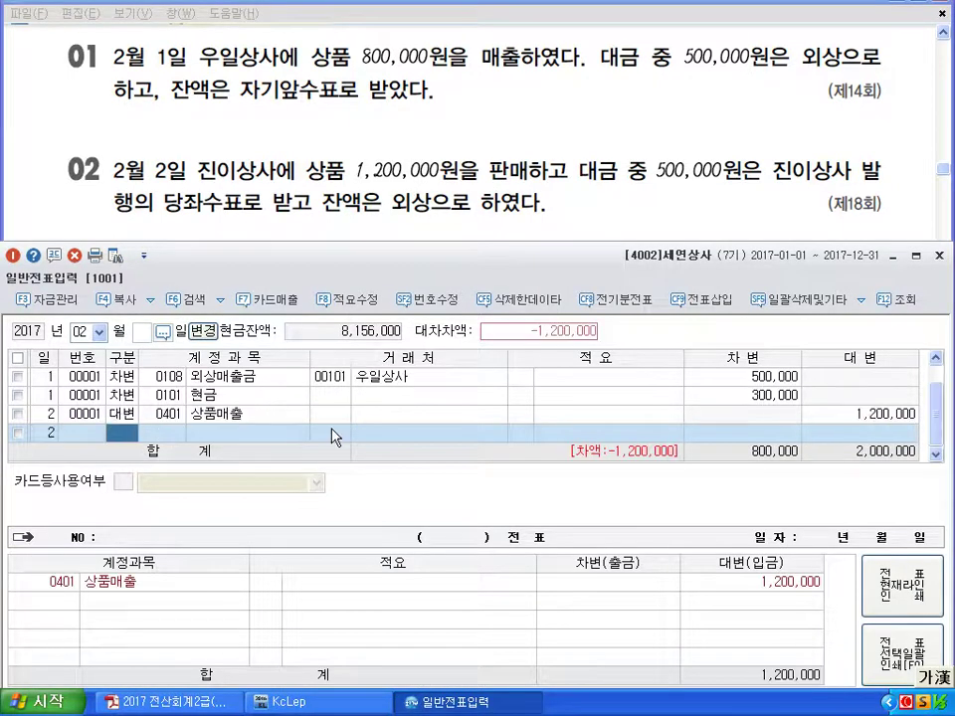
Step: Make the open February 2 line a debit to account 0101 현금 for 500,000
{"action": "type", "text": "3"}
{"action": "key", "text": "Return"}
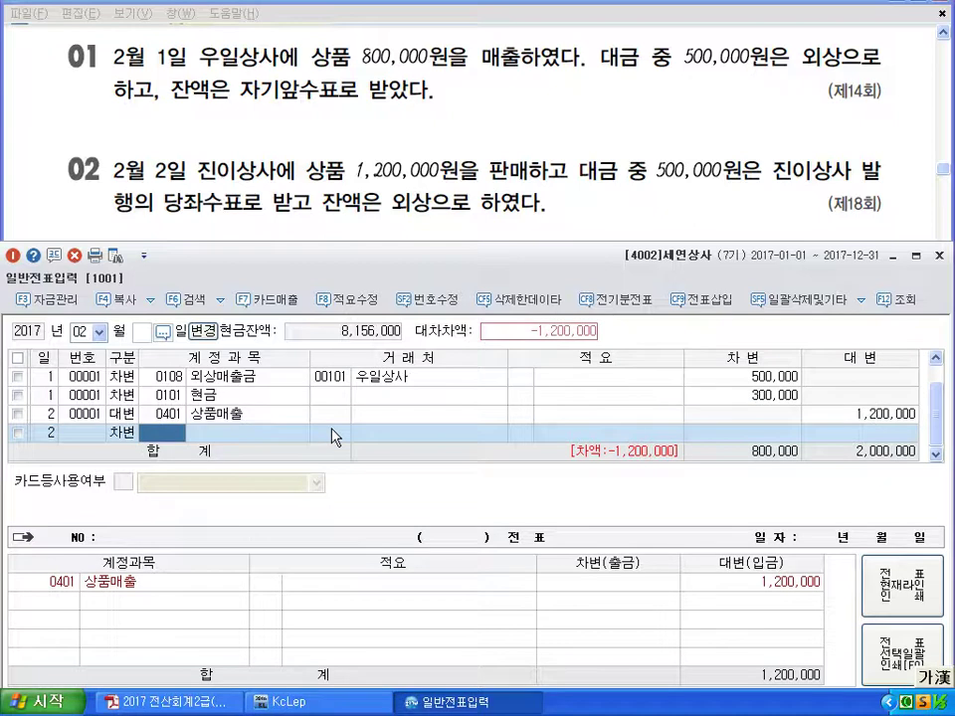
{"action": "type", "text": "101"}
{"action": "key", "text": "Return"}
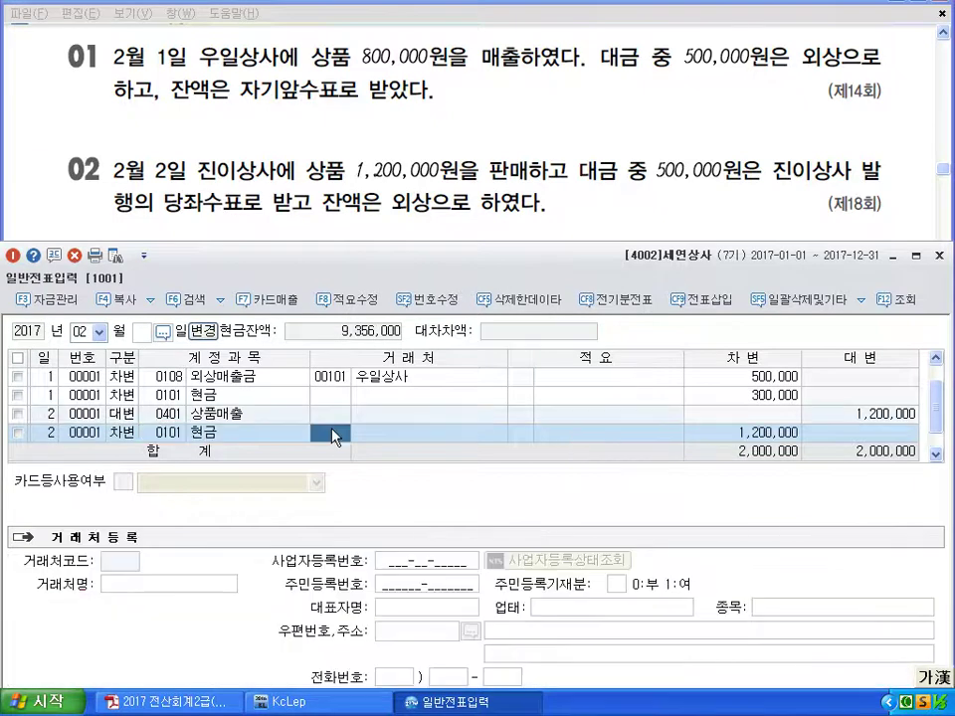
{"action": "key", "text": "Return"}
{"action": "key", "text": "Return"}
{"action": "type", "text": "500000"}
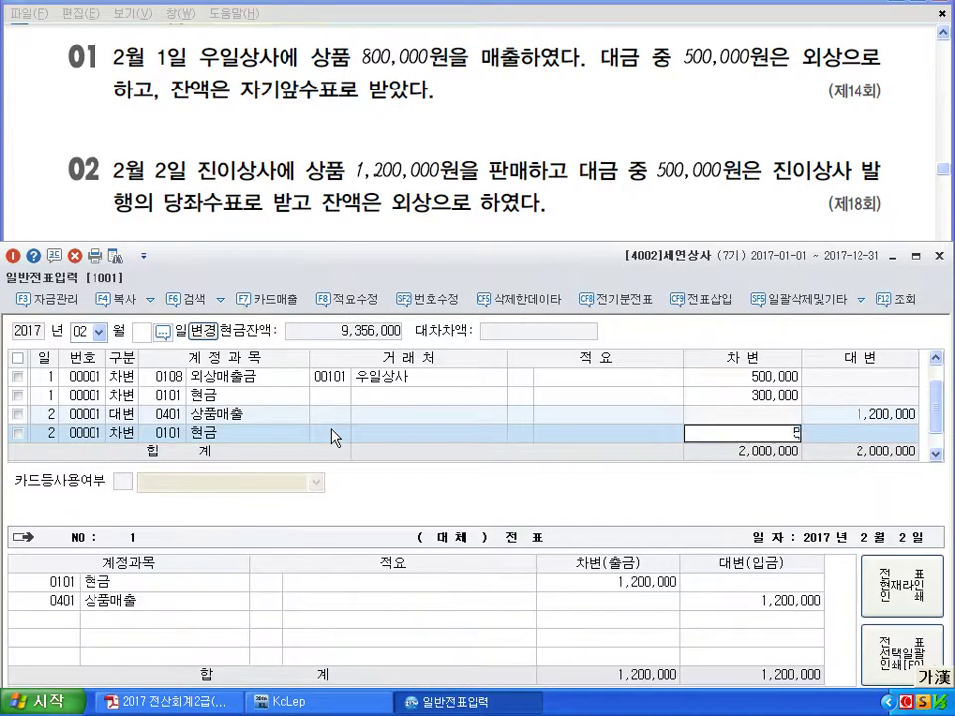
{"action": "key", "text": "Return"}
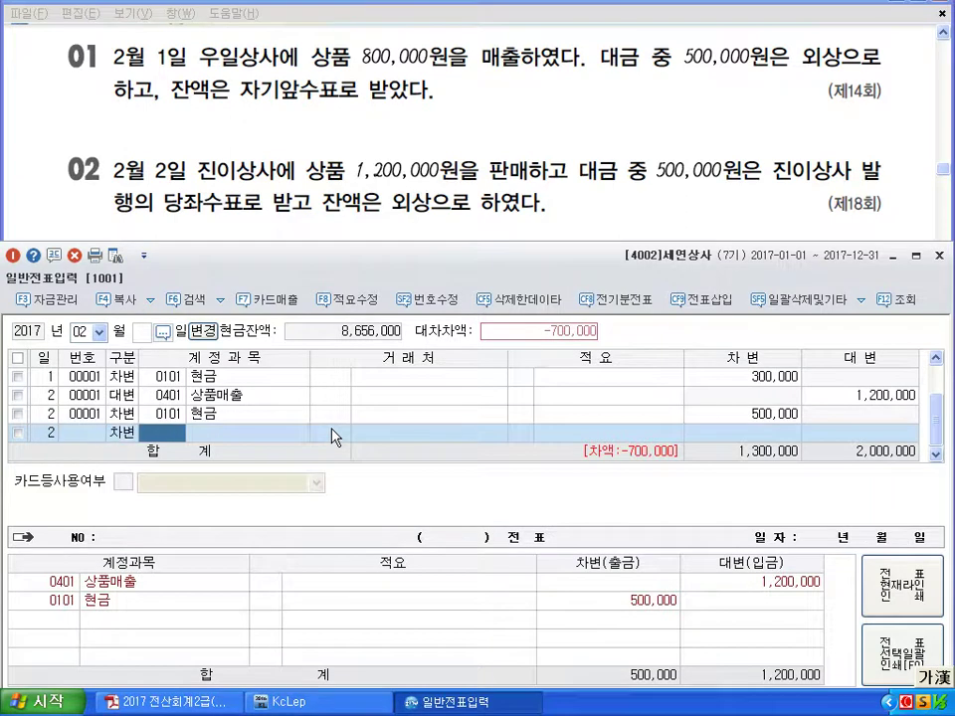
Step: Add a February 2 debit line to account 0108 외상매출금 for the remaining 700,000 with partner 진이상사
{"action": "type", "text": "101"}
{"action": "key", "text": "Return"}
{"action": "key", "text": "shift+Tab"}
{"action": "type", "text": "108"}
{"action": "key", "text": "Return"}
{"action": "type", "text": "진이"}
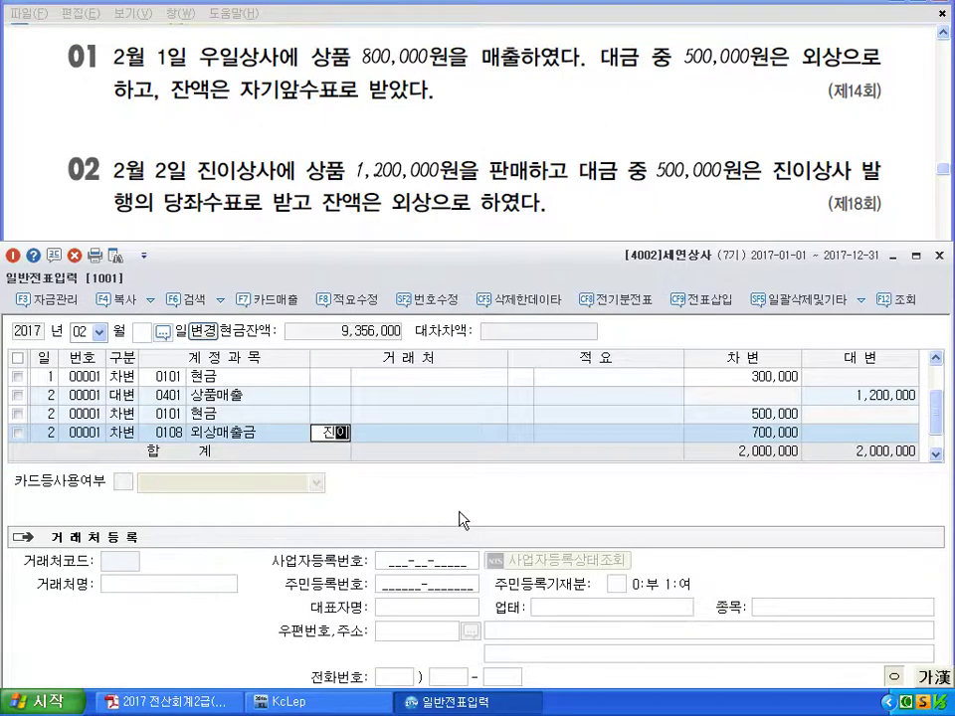
{"action": "key", "text": "Return"}
{"action": "key", "text": "Return"}
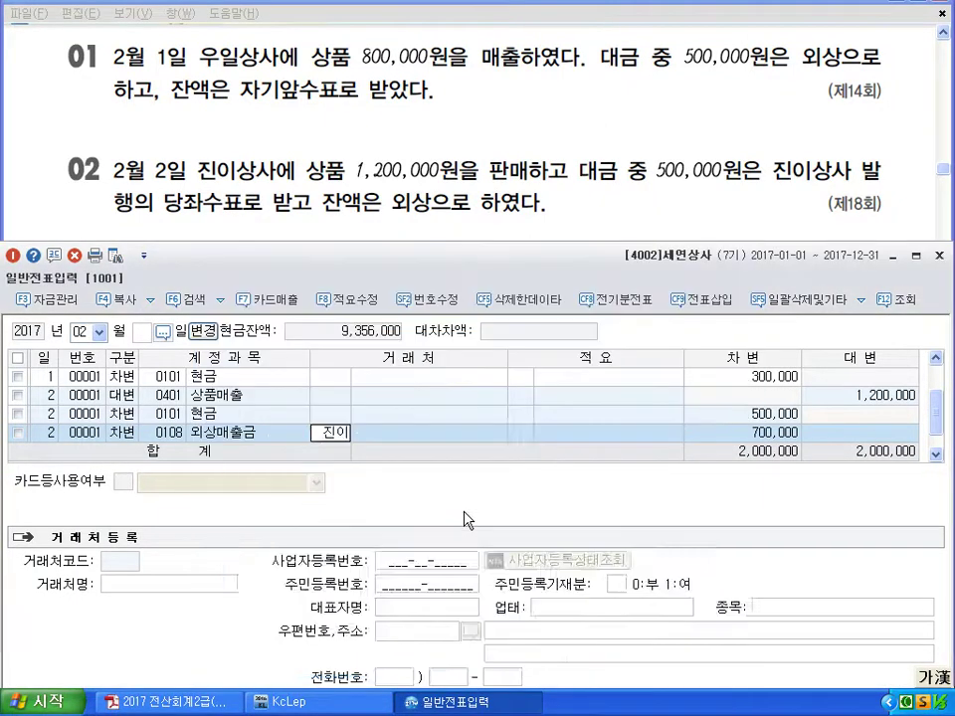
{"action": "key", "text": "Return"}
{"action": "key", "text": "Return"}
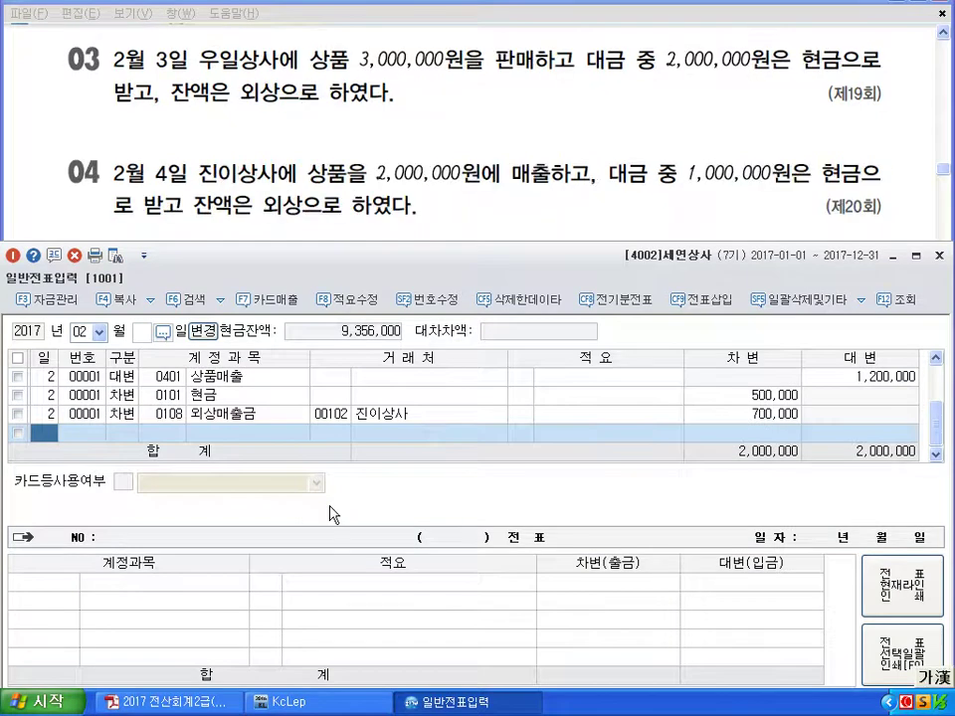
Step: Start a February 3 credit line and set its account to 0401 상품매출
{"action": "type", "text": "33"}
{"action": "key", "text": "Return"}
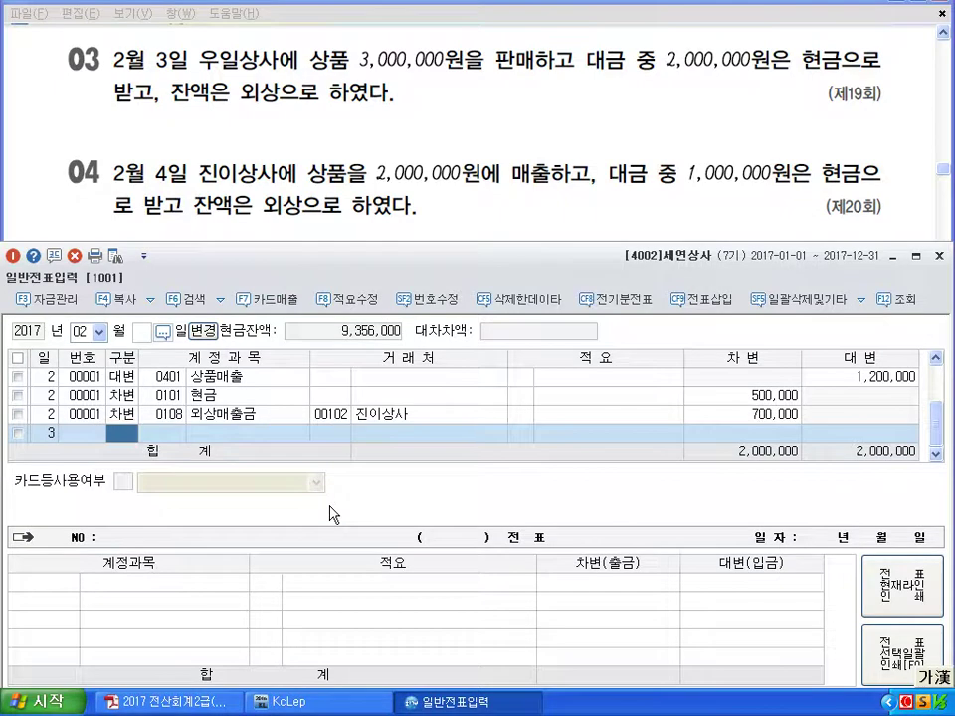
{"action": "type", "text": "4"}
{"action": "key", "text": "Return"}
{"action": "type", "text": "401"}
{"action": "key", "text": "Return"}
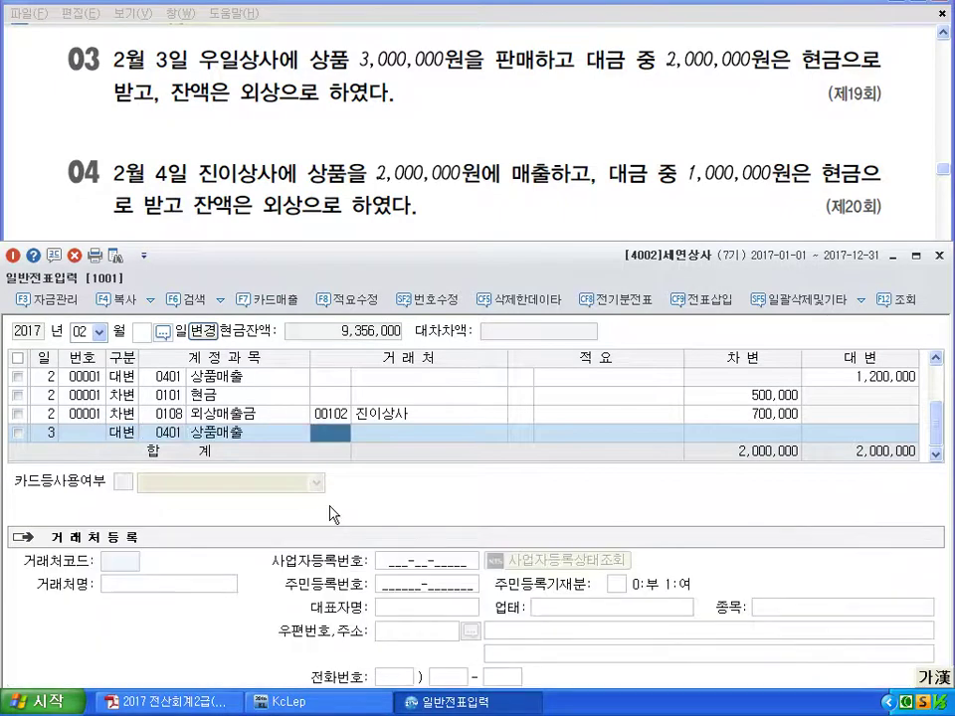
{"action": "key", "text": "Return"}
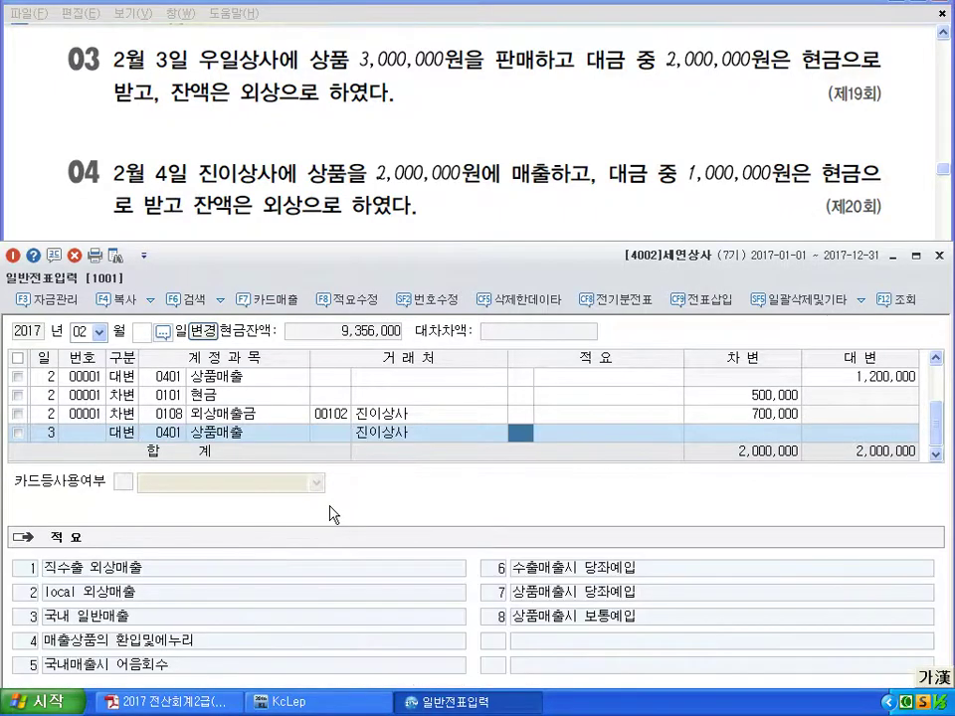
{"action": "key", "text": "Left"}
{"action": "key", "text": "BackSpace"}
{"action": "key", "text": "BackSpace"}
{"action": "key", "text": "Return"}
{"action": "key", "text": "Left"}
{"action": "key", "text": "Left"}
{"action": "key", "text": "Left"}
{"action": "key", "text": "Return"}
{"action": "key", "text": "Return"}
{"action": "key", "text": "Return"}
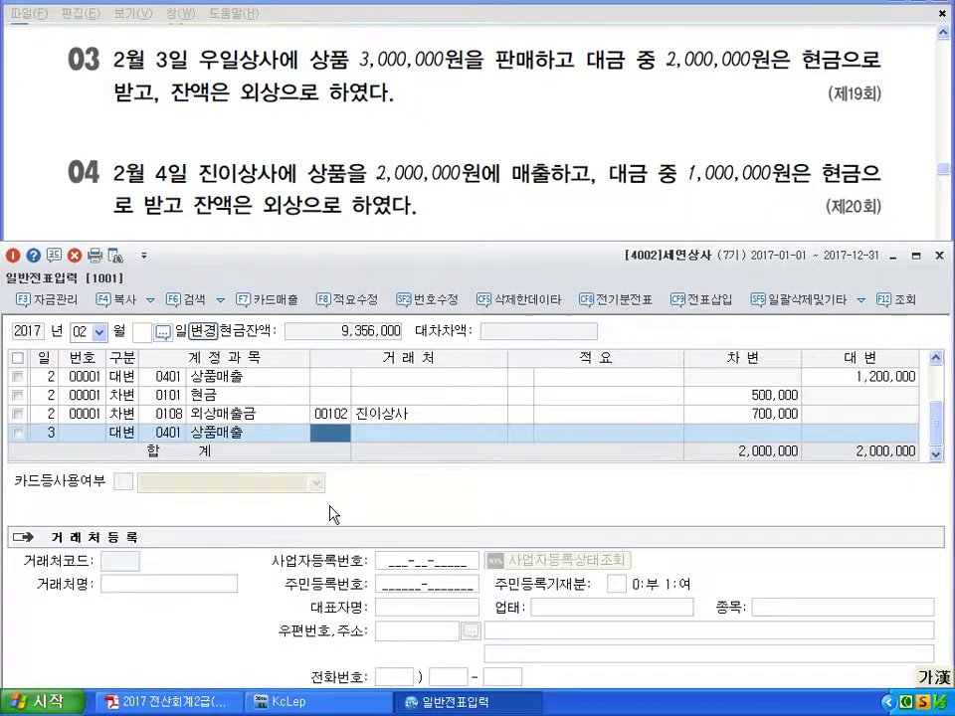
Step: Leave the partner and description of the February 3 상품매출 line empty and set its credit amount to 3,000,000
{"action": "key", "text": "Return"}
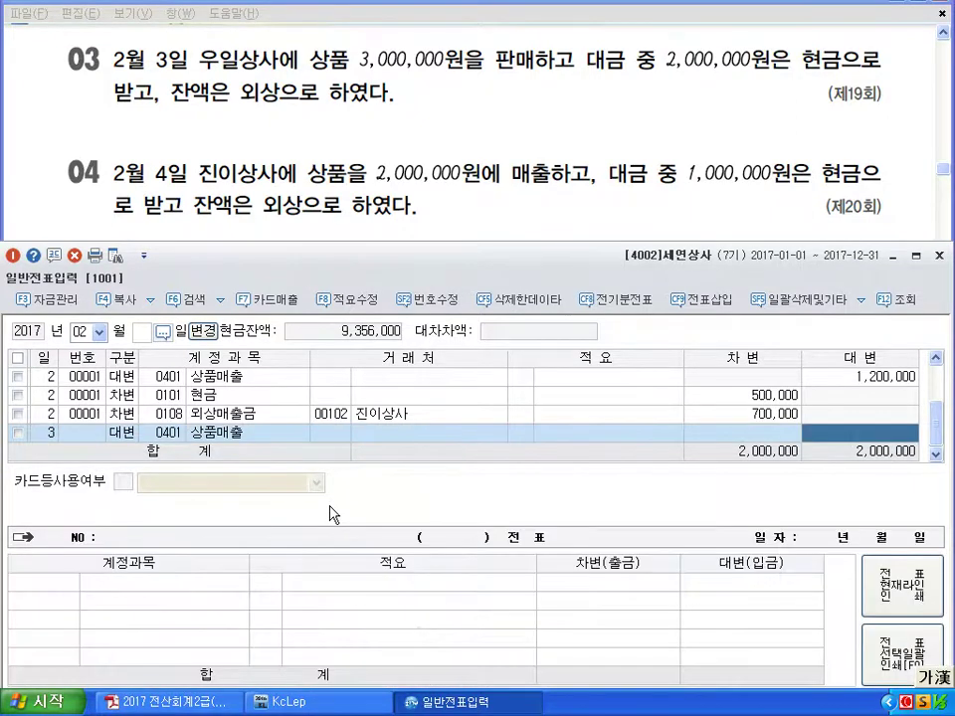
{"action": "type", "text": "3000000"}
{"action": "key", "text": "Return"}
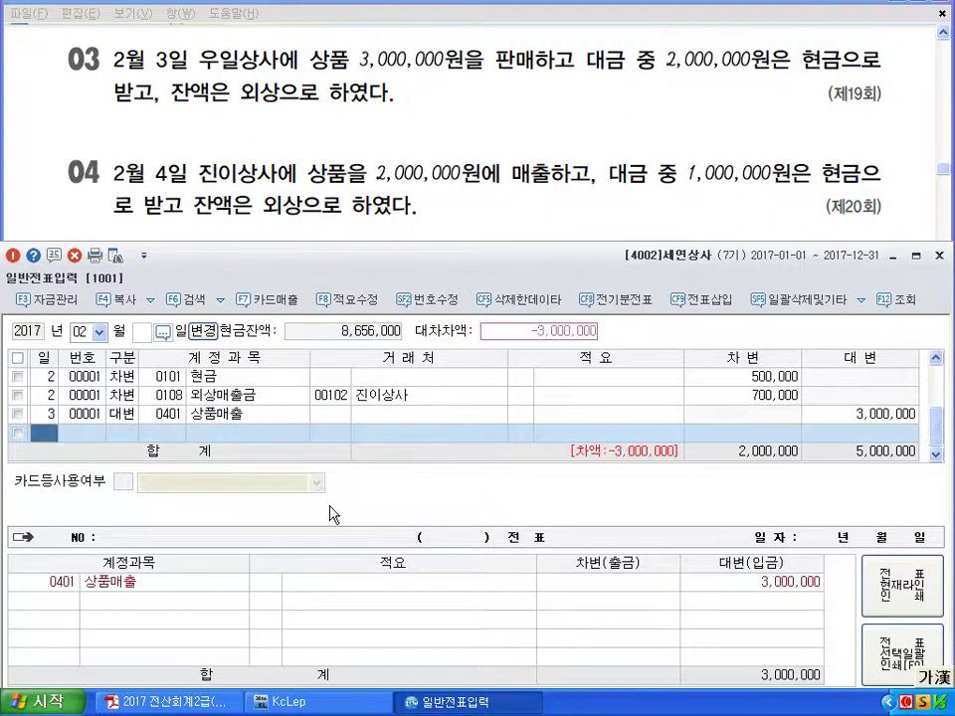
Step: Add a February 3 debit line to account 0101 현금 for 2,000,000
{"action": "type", "text": "3"}
{"action": "type", "text": "101"}
{"action": "key", "text": "Return"}
{"action": "key", "text": "Return"}
{"action": "key", "text": "Return"}
{"action": "key", "text": "Return"}
{"action": "type", "text": "2000000"}
{"action": "key", "text": "Return"}
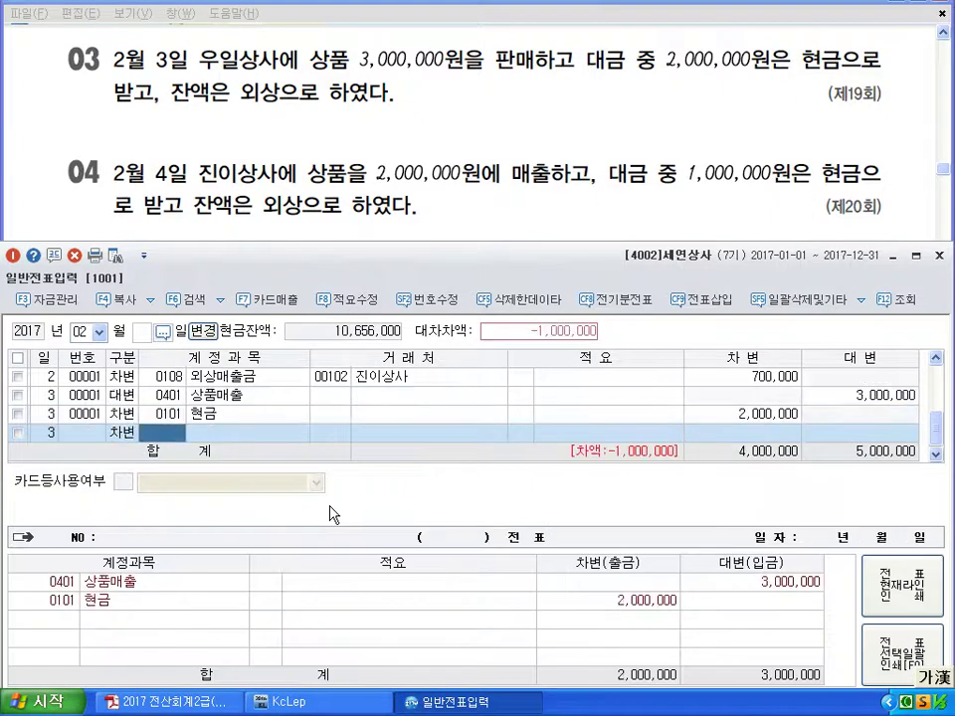
Step: Add a February 3 debit line to account 0108 외상매출금 for the remaining 1,000,000 with partner 우일상사
{"action": "type", "text": "108"}
{"action": "key", "text": "Return"}
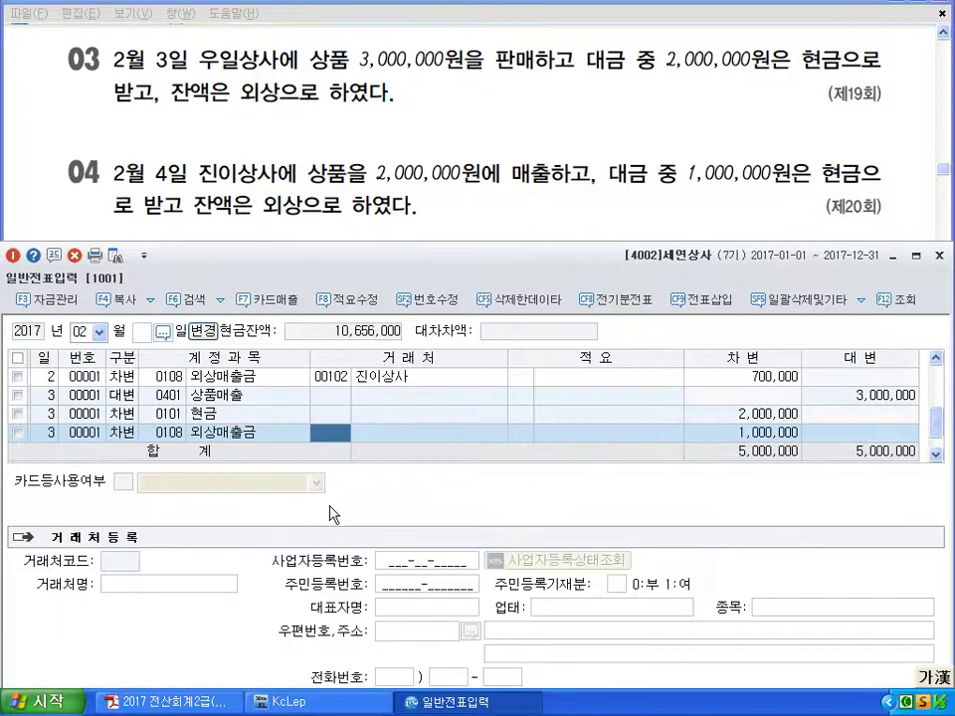
{"action": "type", "text": "우일"}
{"action": "key", "text": "Return"}
{"action": "key", "text": "Return"}
{"action": "key", "text": "Return"}
{"action": "key", "text": "Return"}
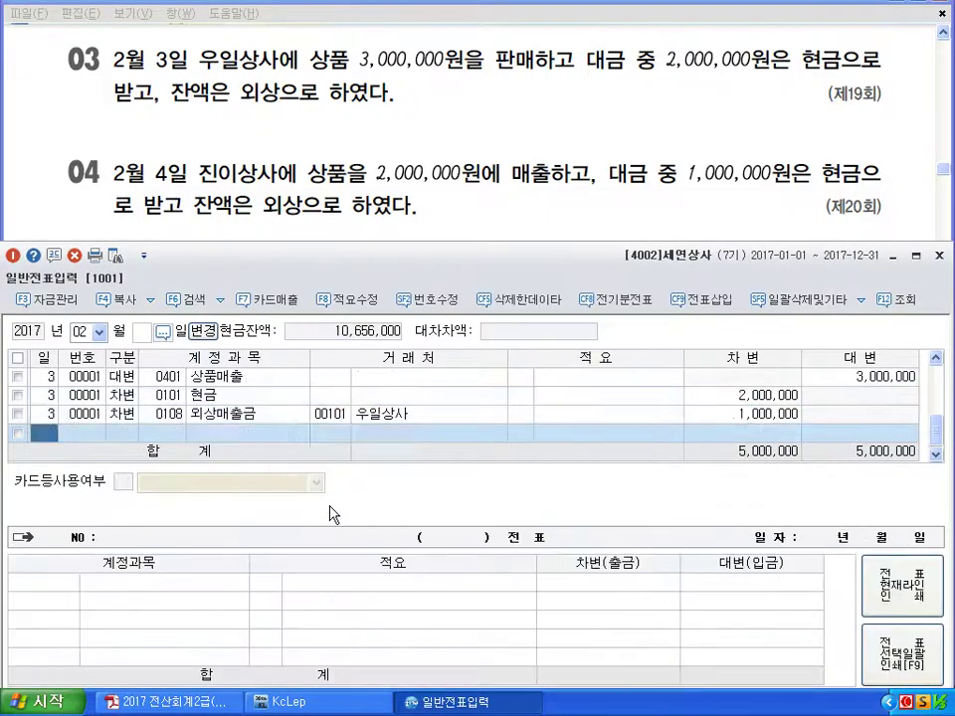
Step: Add a February 4 credit line to account 0401 상품매출 for 2,000,000 without a partner
{"action": "type", "text": "4"}
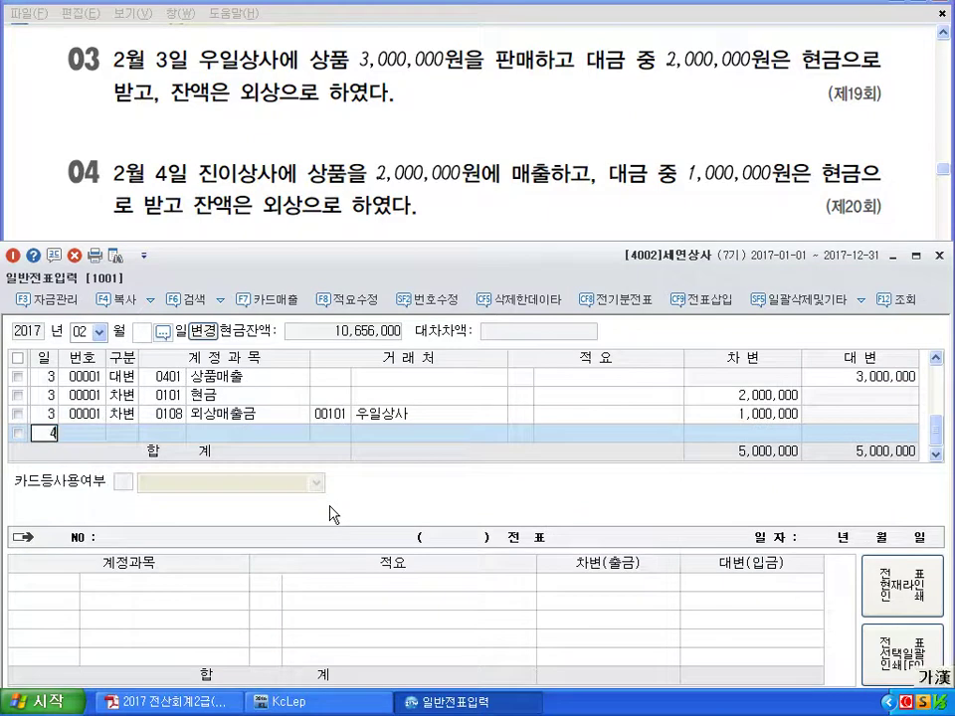
{"action": "key", "text": "Return"}
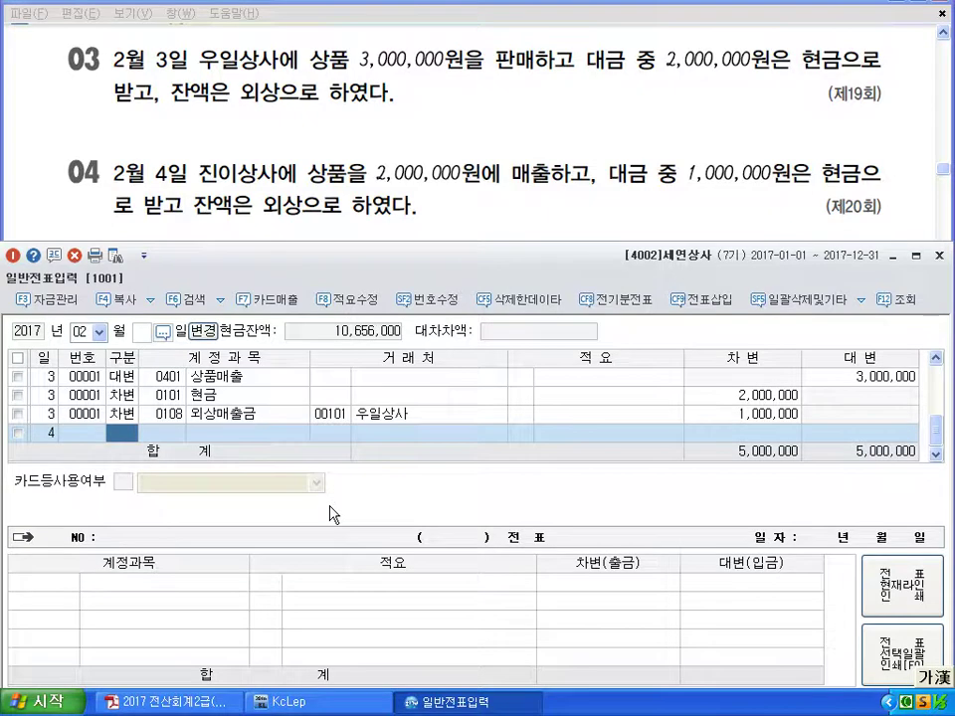
{"action": "type", "text": "4"}
{"action": "key", "text": "Return"}
{"action": "type", "text": "401"}
{"action": "key", "text": "Return"}
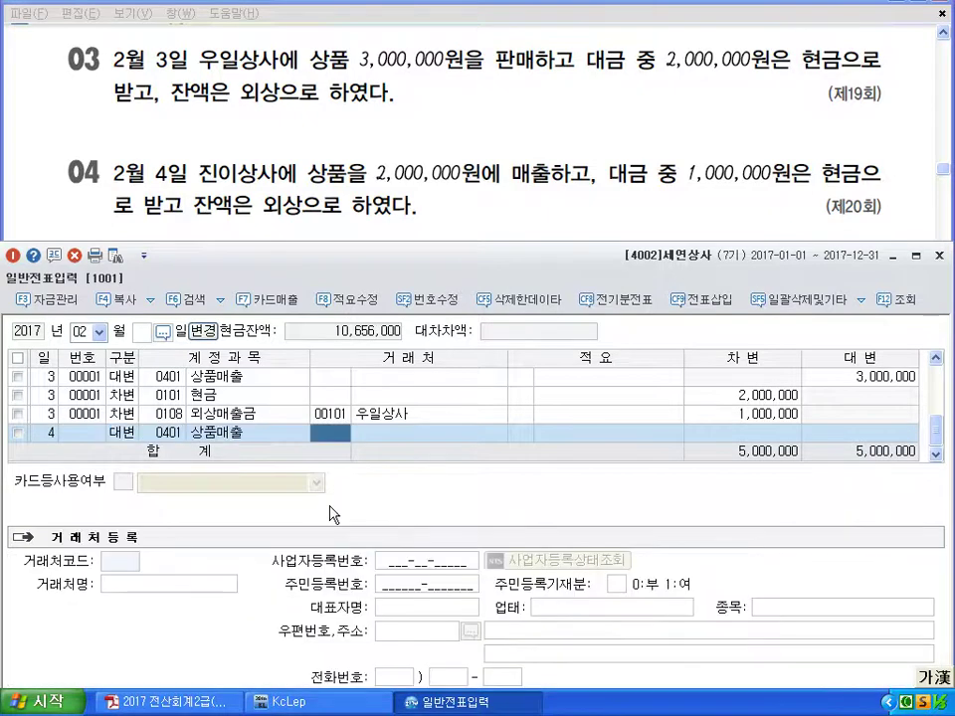
{"action": "key", "text": "Return"}
{"action": "key", "text": "Return"}
{"action": "type", "text": "2,000,000"}
{"action": "key", "text": "Return"}
Step: Add a February 4 debit line to account 0101 현금 for 1,000,000
{"action": "key", "text": "Return"}
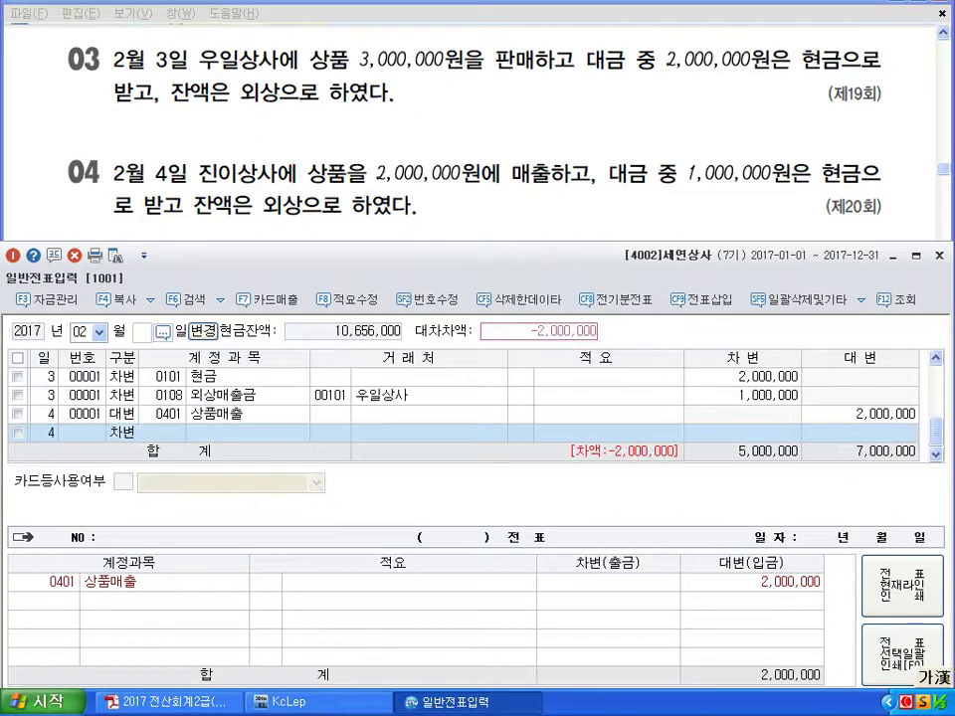
{"action": "type", "text": "3"}
{"action": "key", "text": "Return"}
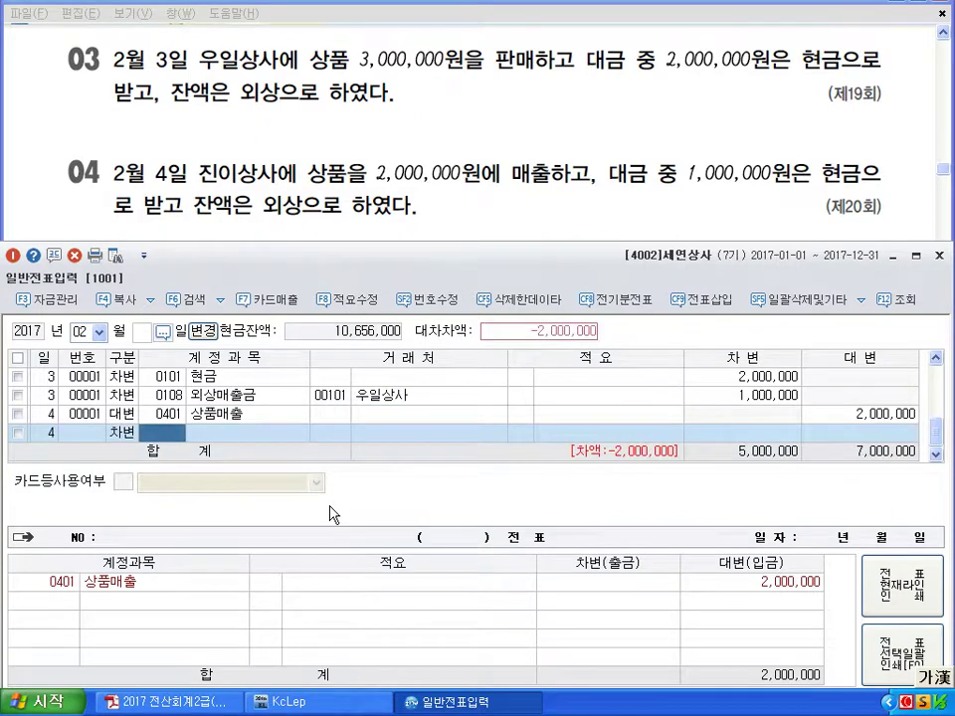
{"action": "type", "text": "101"}
{"action": "key", "text": "Return"}
{"action": "key", "text": "Return"}
{"action": "key", "text": "Return"}
{"action": "key", "text": "Return"}
{"action": "type", "text": "1000000"}
{"action": "key", "text": "Return"}
Step: Add a February 4 debit line to account 0108 외상매출금 for the remaining 1,000,000 with partner 진이상사
{"action": "key", "text": "Return"}
{"action": "type", "text": "3"}
{"action": "key", "text": "Return"}
{"action": "type", "text": "108"}
{"action": "key", "text": "Return"}
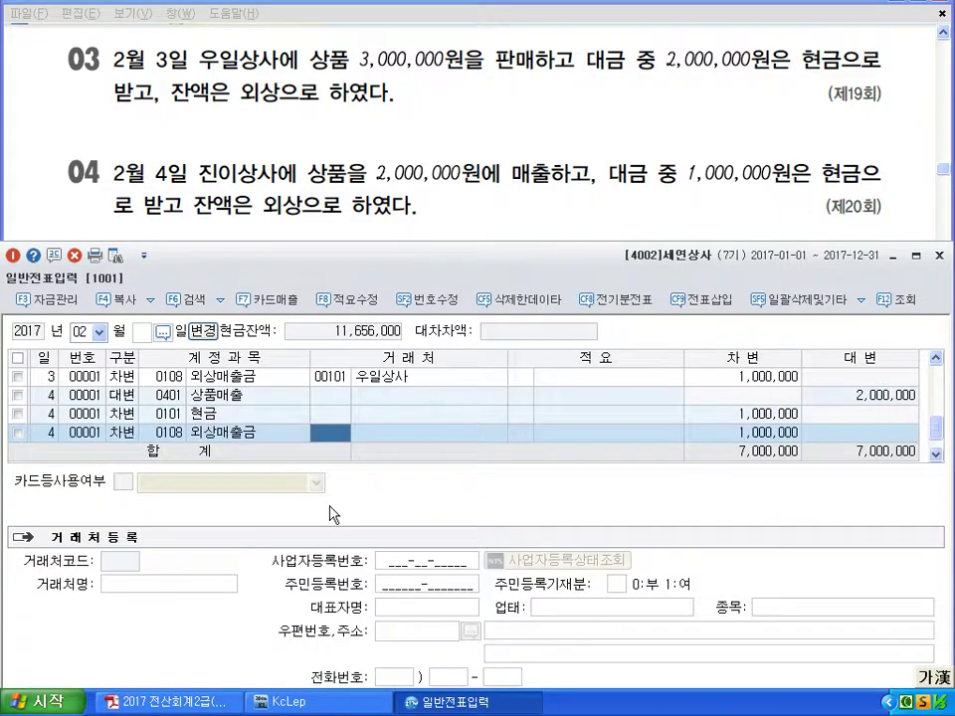
{"action": "type", "text": "진이"}
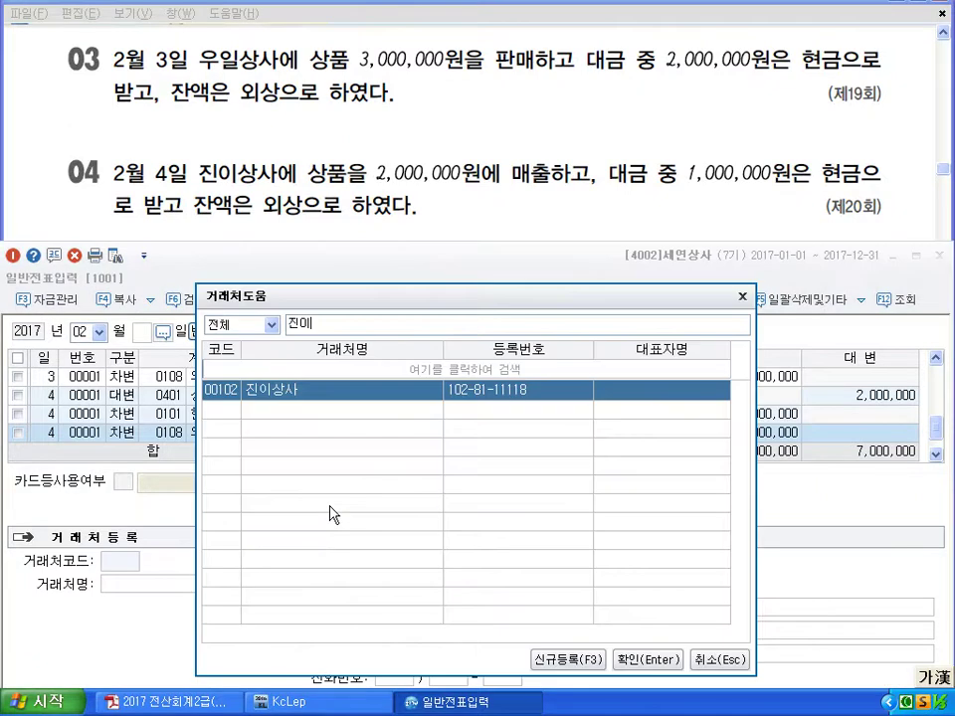
{"action": "key", "text": "Return"}
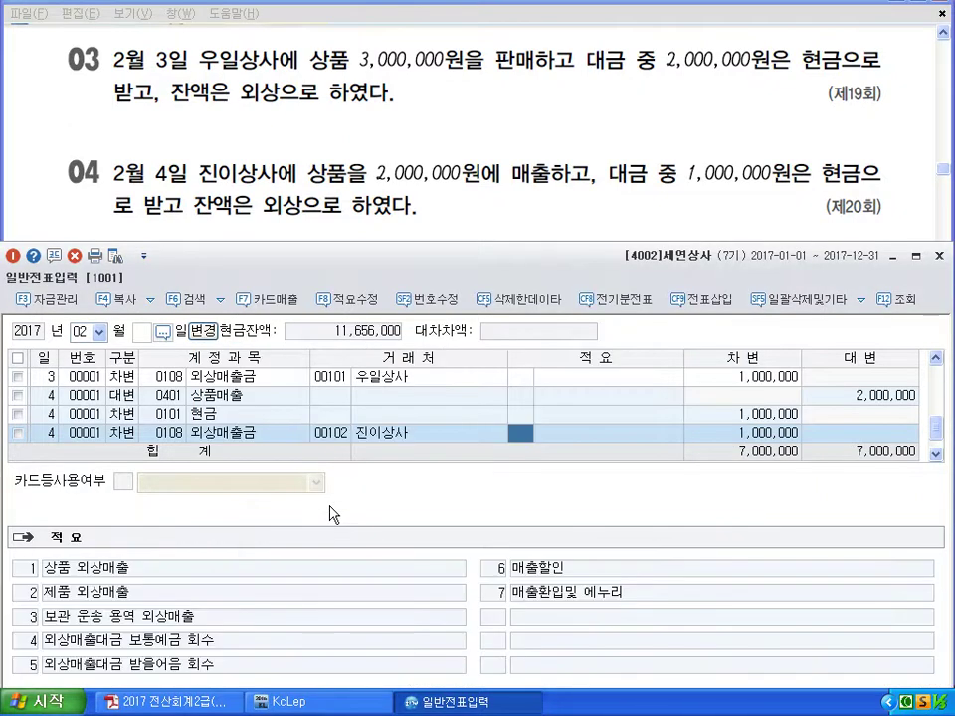
{"action": "key", "text": "Return"}
{"action": "key", "text": "Return"}
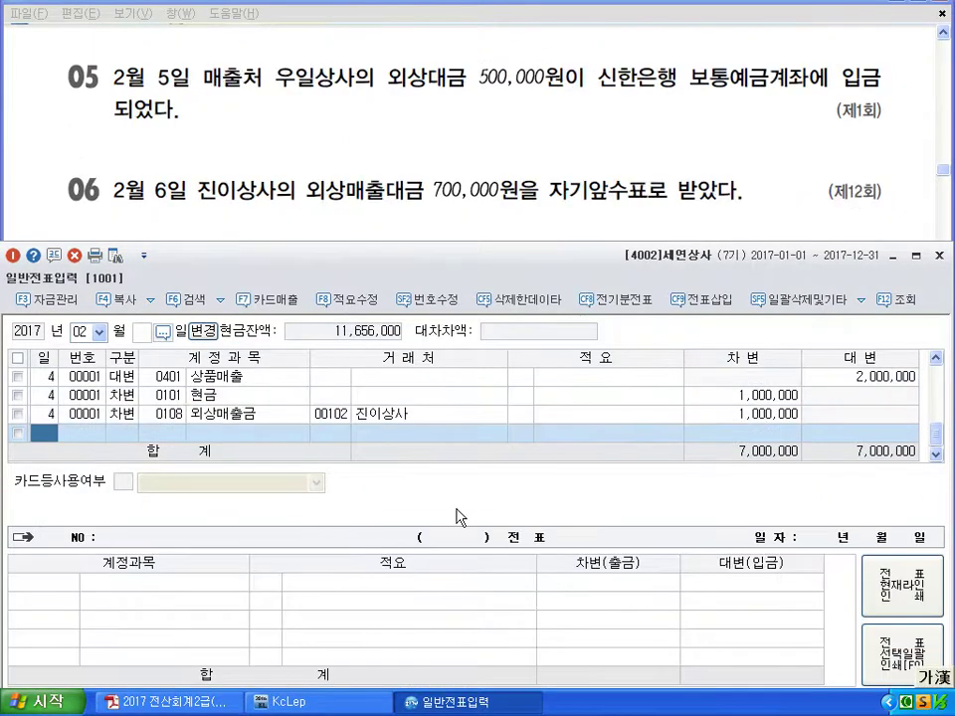
Step: Add a February 5 credit line to account 0108 외상매출금 for 500,000 with partner 우일상사
{"action": "type", "text": "5"}
{"action": "key", "text": "Return"}
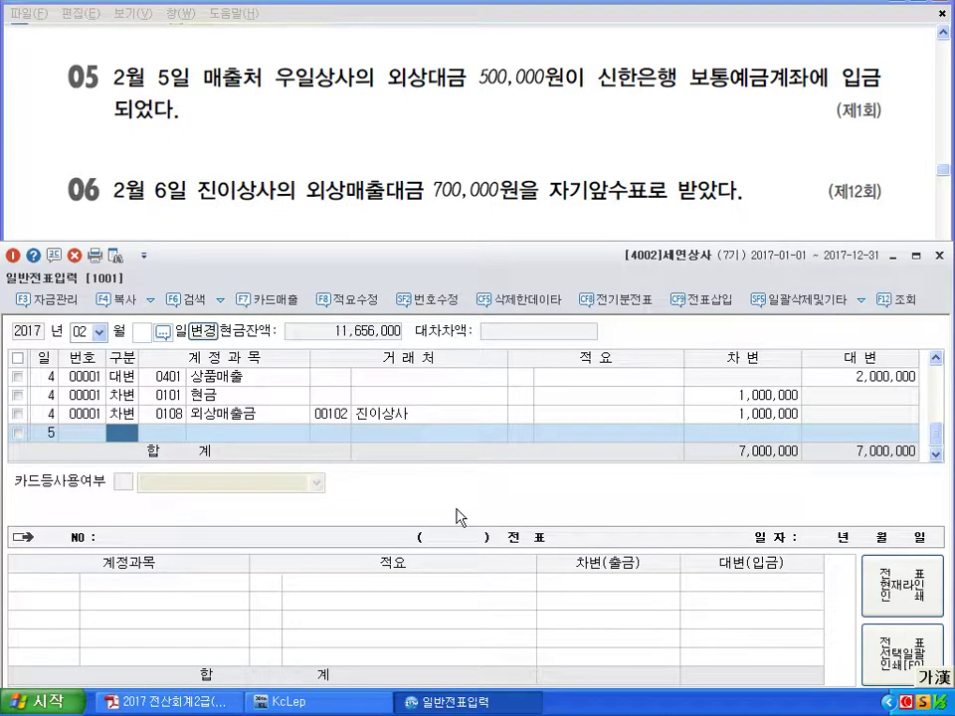
{"action": "key", "text": "Up"}
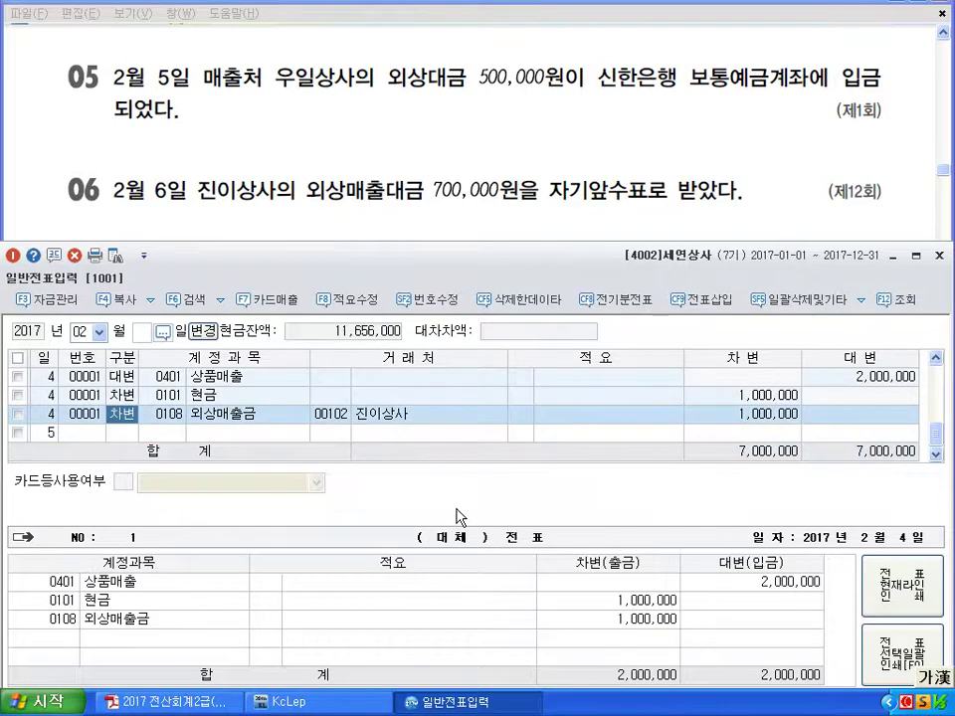
{"action": "key", "text": "Down"}
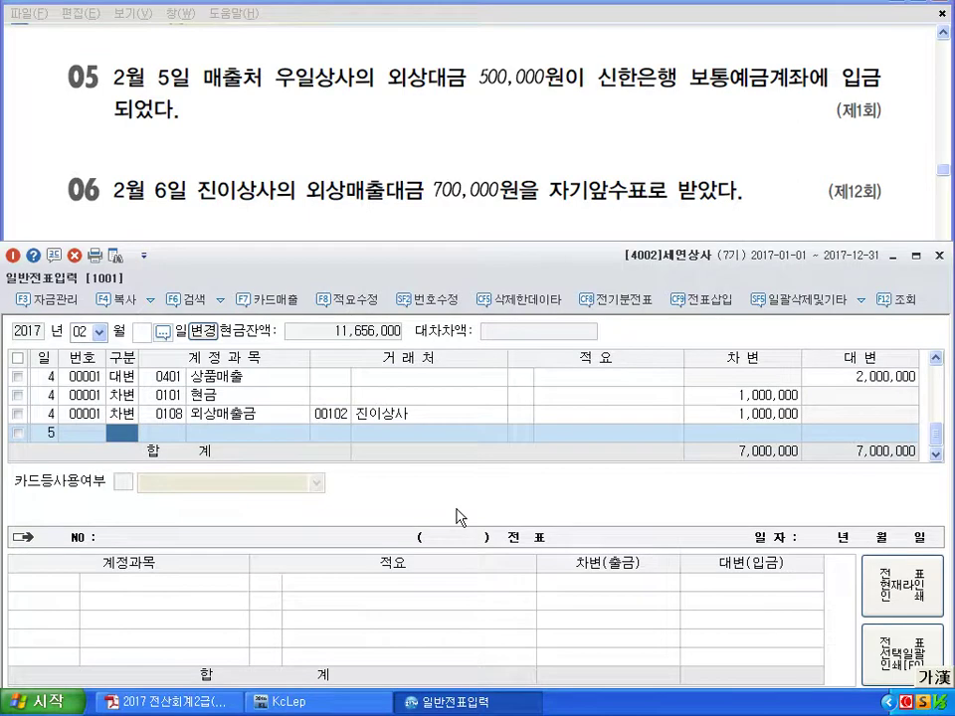
{"action": "type", "text": "4108"}
{"action": "key", "text": "Return"}
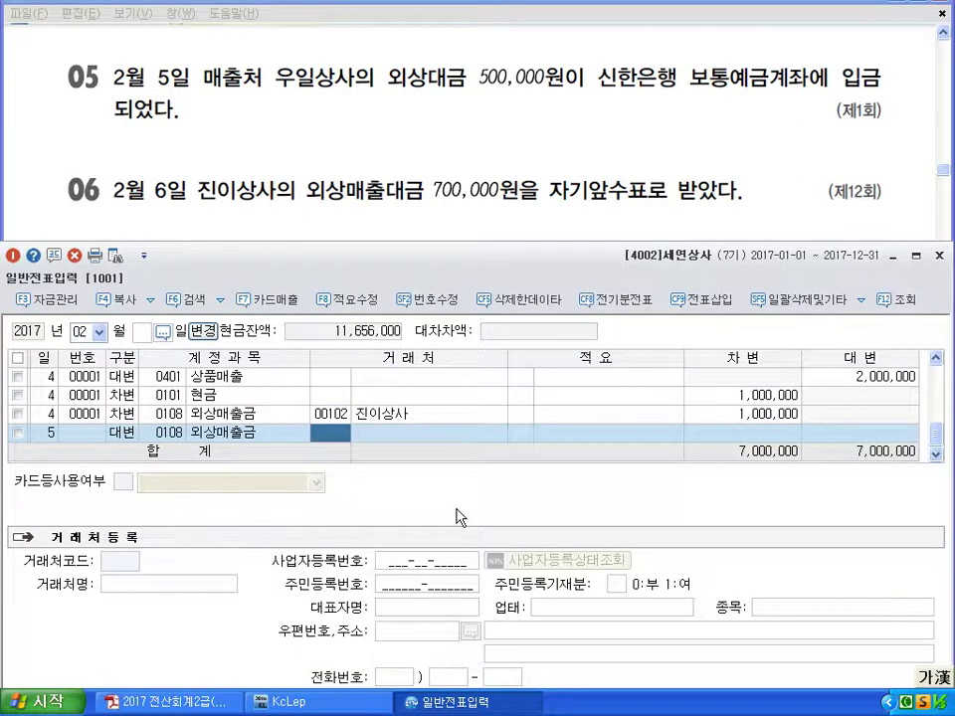
{"action": "type", "text": "우일"}
{"action": "key", "text": "Return"}
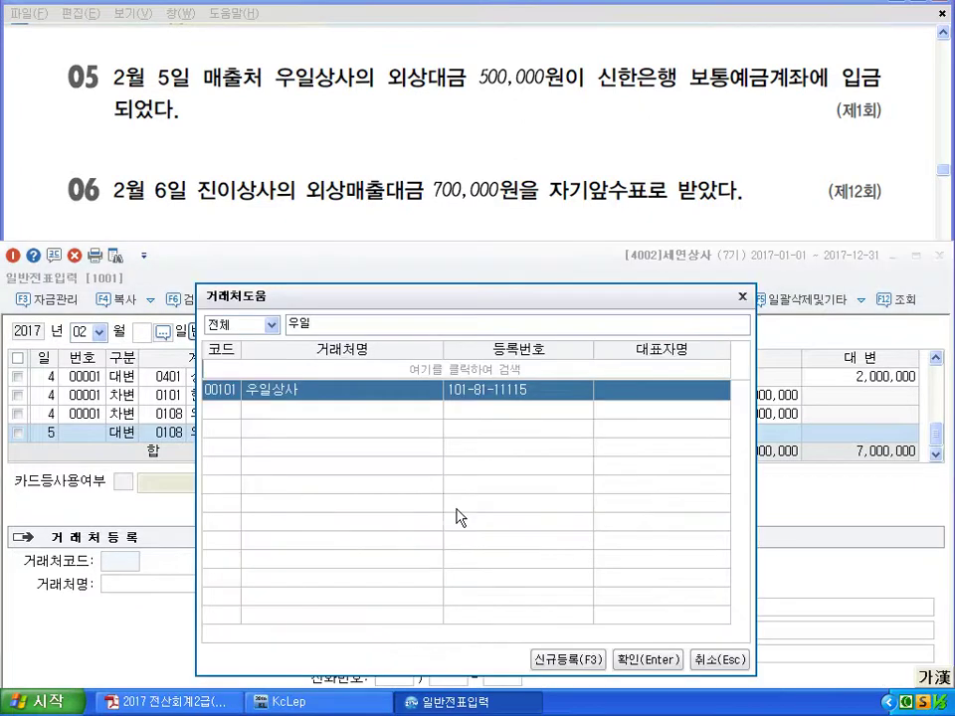
{"action": "key", "text": "Return"}
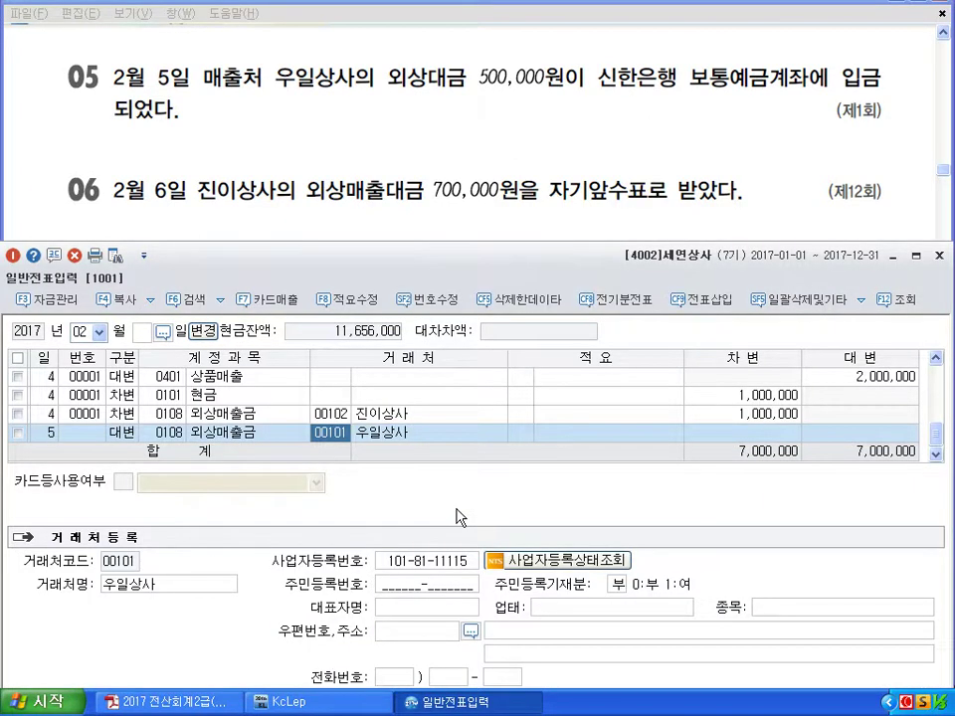
{"action": "key", "text": "Return"}
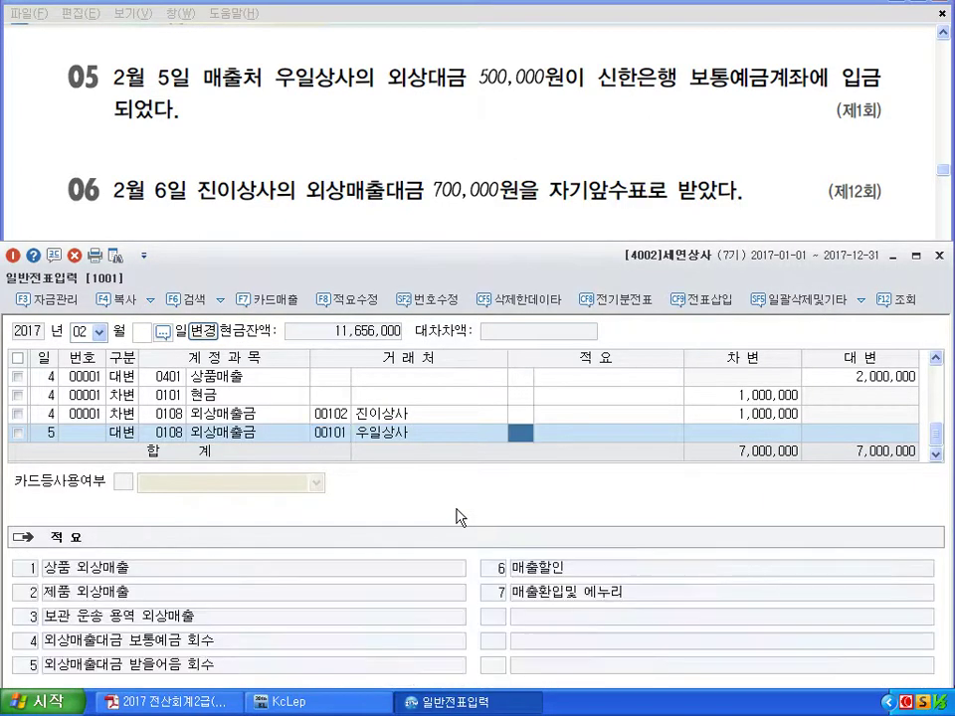
{"action": "key", "text": "Return"}
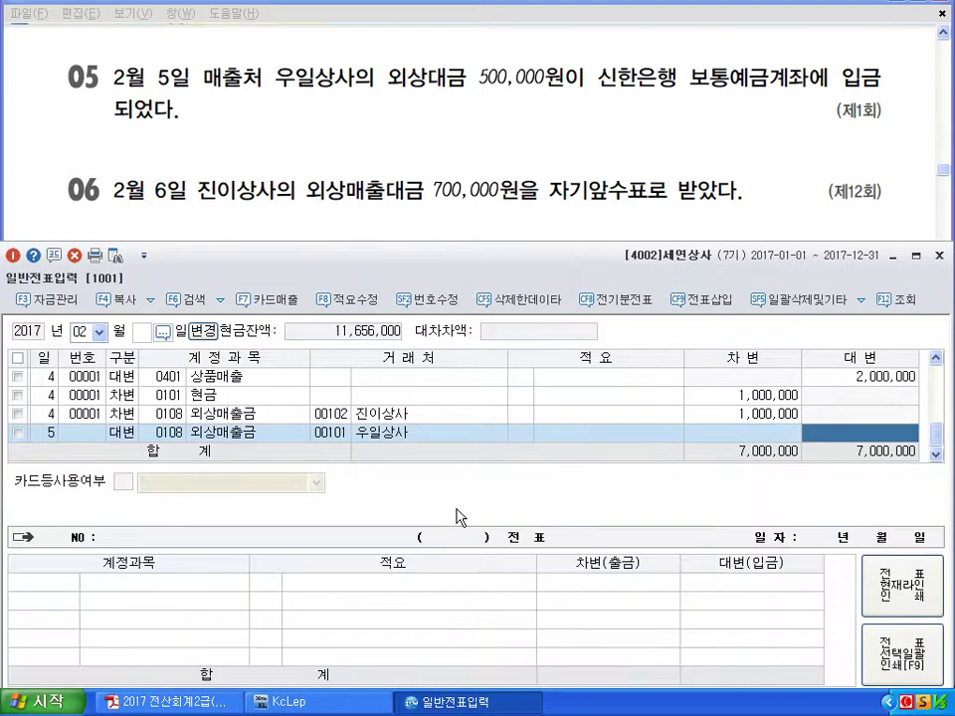
{"action": "type", "text": "5000000"}
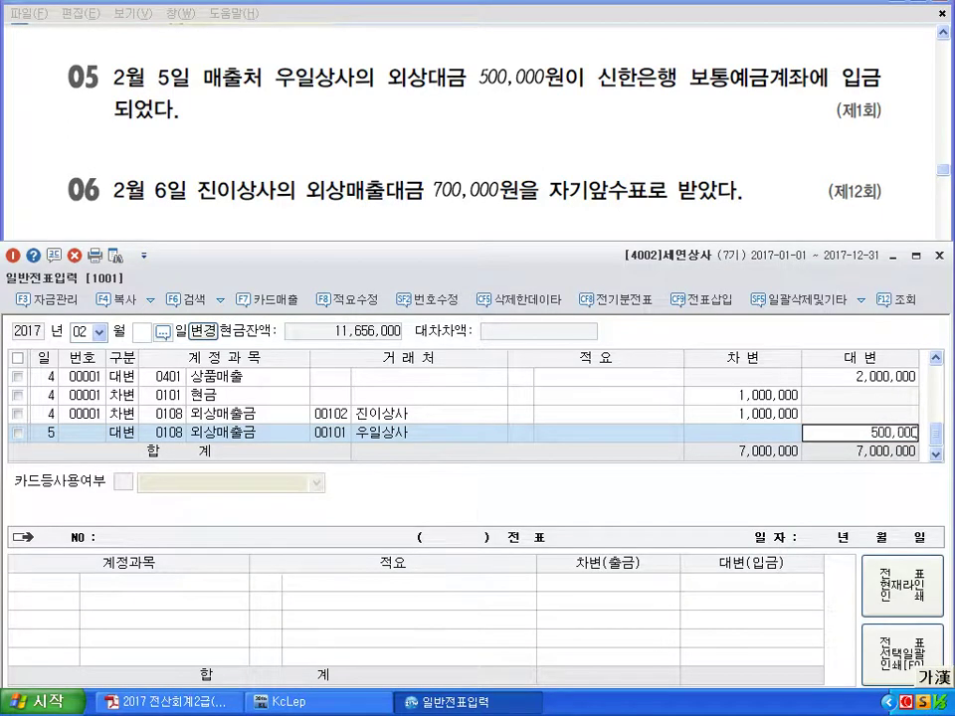
{"action": "key", "text": "Return"}
Step: Add a February 5 debit line to account 0103 보통예금 for 500,000 without a partner
{"action": "key", "text": "Return"}
{"action": "type", "text": "3"}
{"action": "key", "text": "Return"}
{"action": "type", "text": "10"}
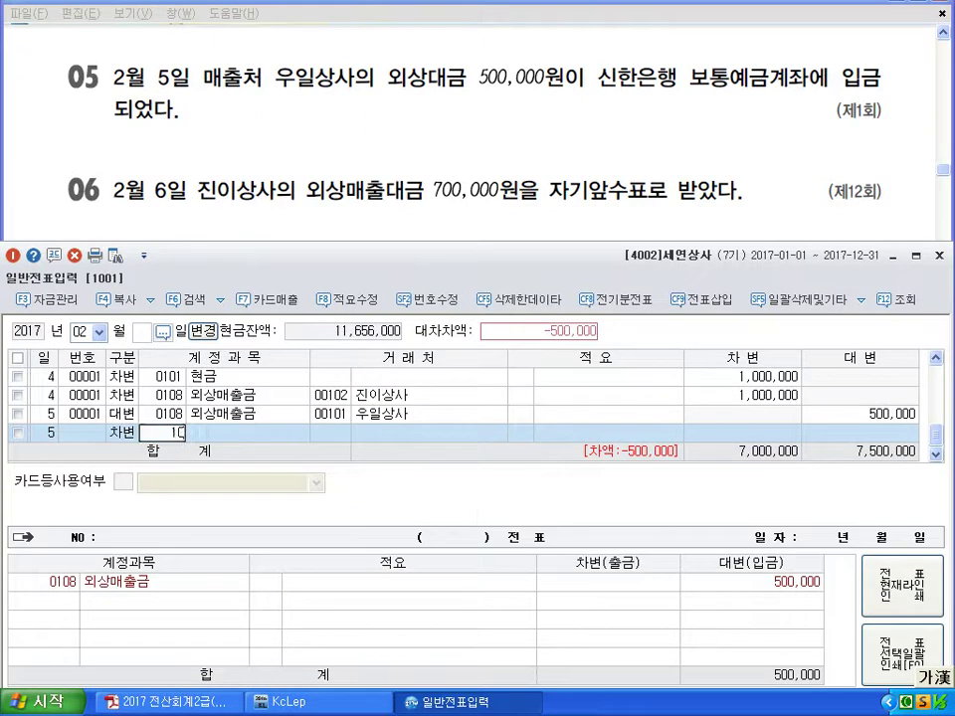
{"action": "type", "text": "3"}
{"action": "key", "text": "Return"}
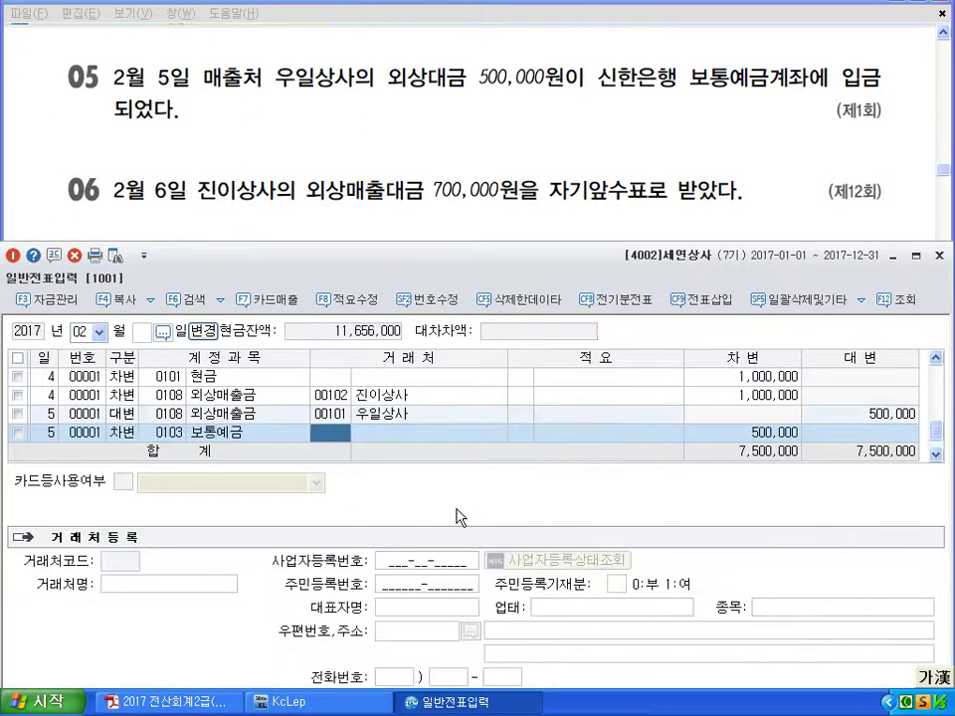
{"action": "key", "text": "Return"}
{"action": "key", "text": "Return"}
{"action": "key", "text": "Left"}
{"action": "key", "text": "Delete"}
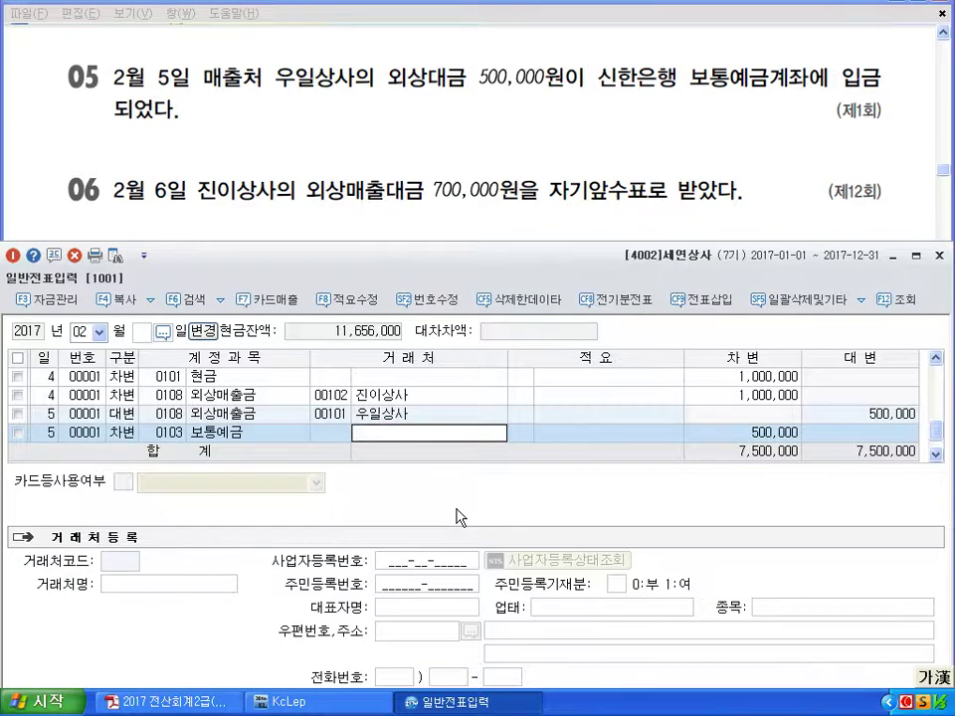
{"action": "key", "text": "Return"}
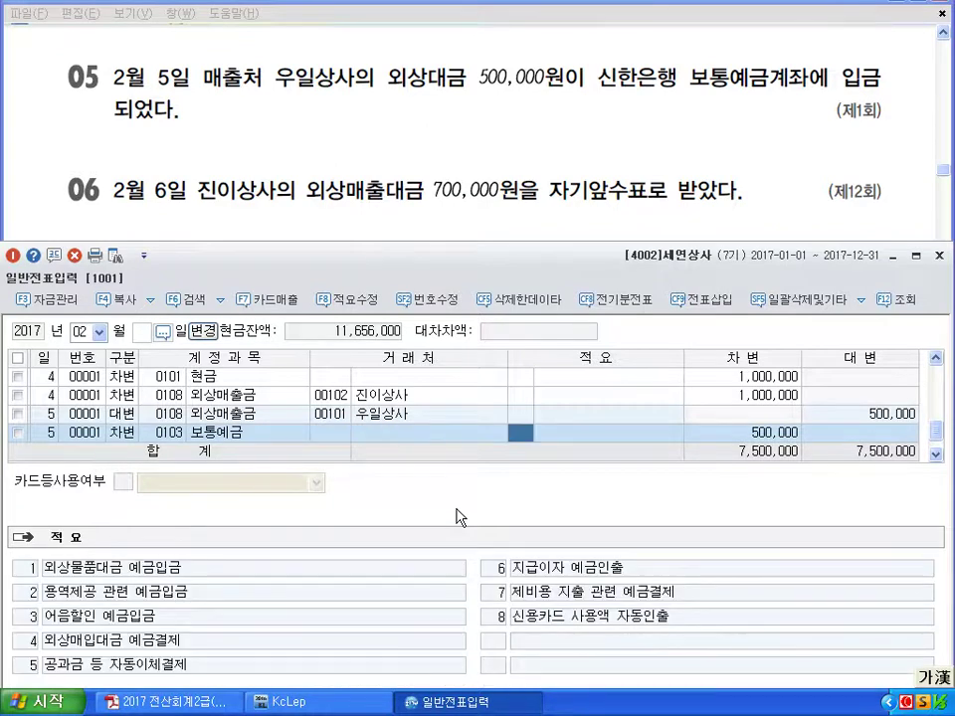
{"action": "key", "text": "Return"}
{"action": "key", "text": "Return"}
{"action": "key", "text": "Return"}
Step: Start a February 6 credit line on account 0108 외상매출금
{"action": "type", "text": "6"}
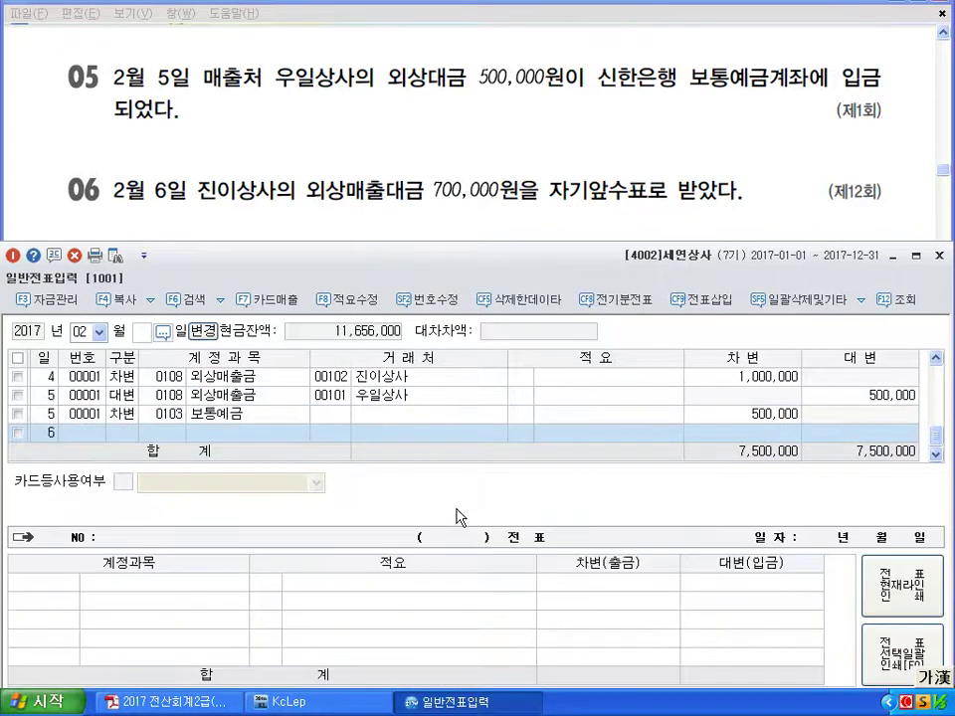
{"action": "key", "text": "Return"}
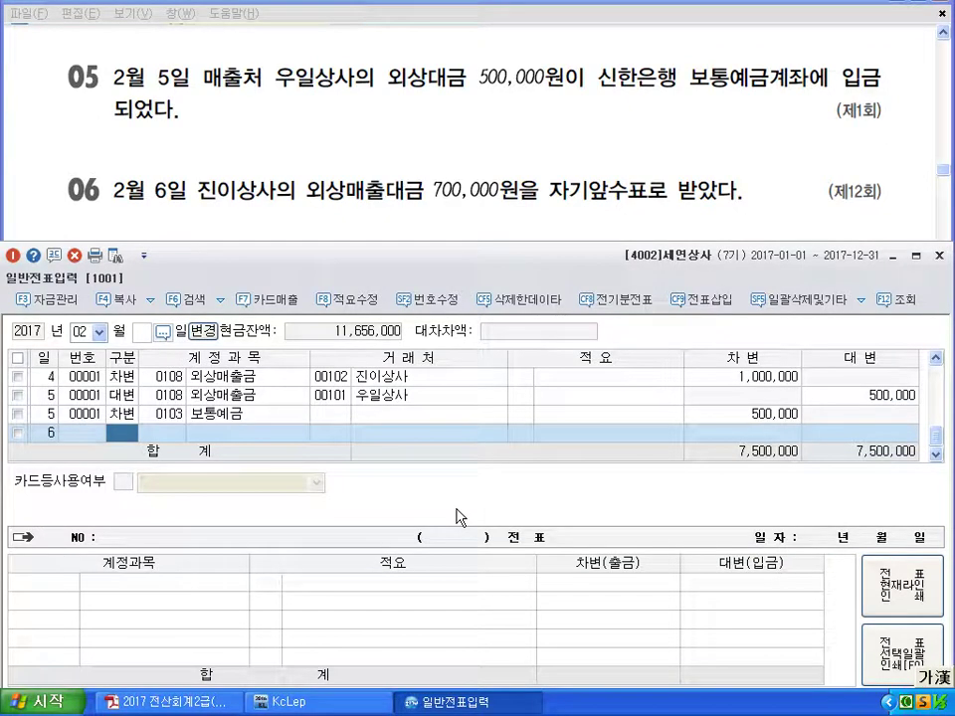
{"action": "type", "text": "4"}
{"action": "key", "text": "Return"}
{"action": "type", "text": "108"}
{"action": "key", "text": "Return"}
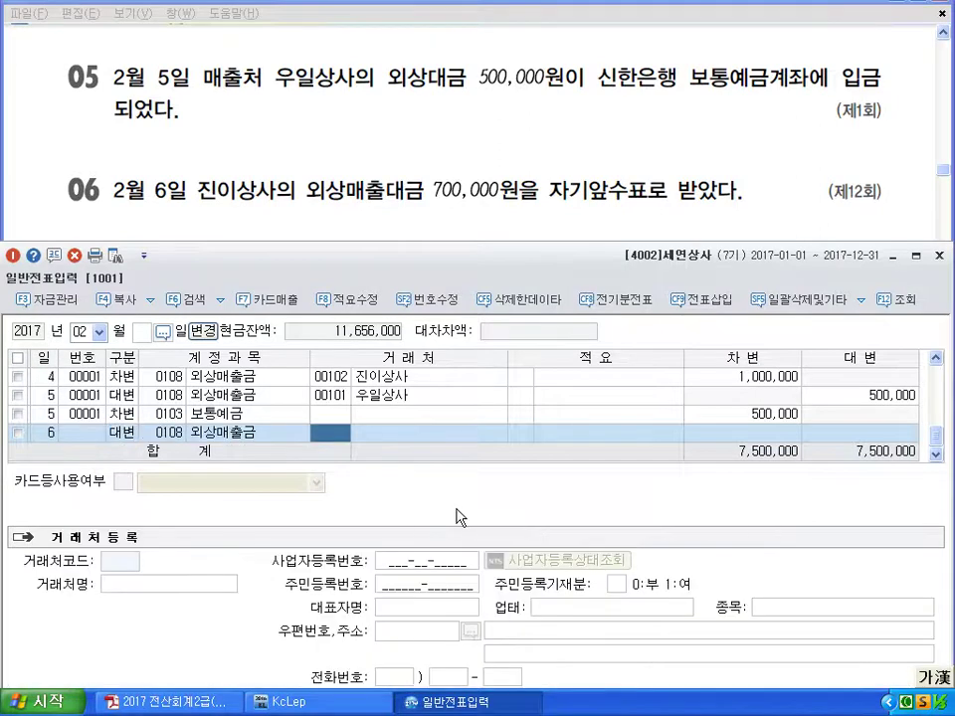
Step: Examine the partner list for how the names of partners 00101 to 00110 match their codes, and close it without choosing one
{"action": "key", "text": "F2"}
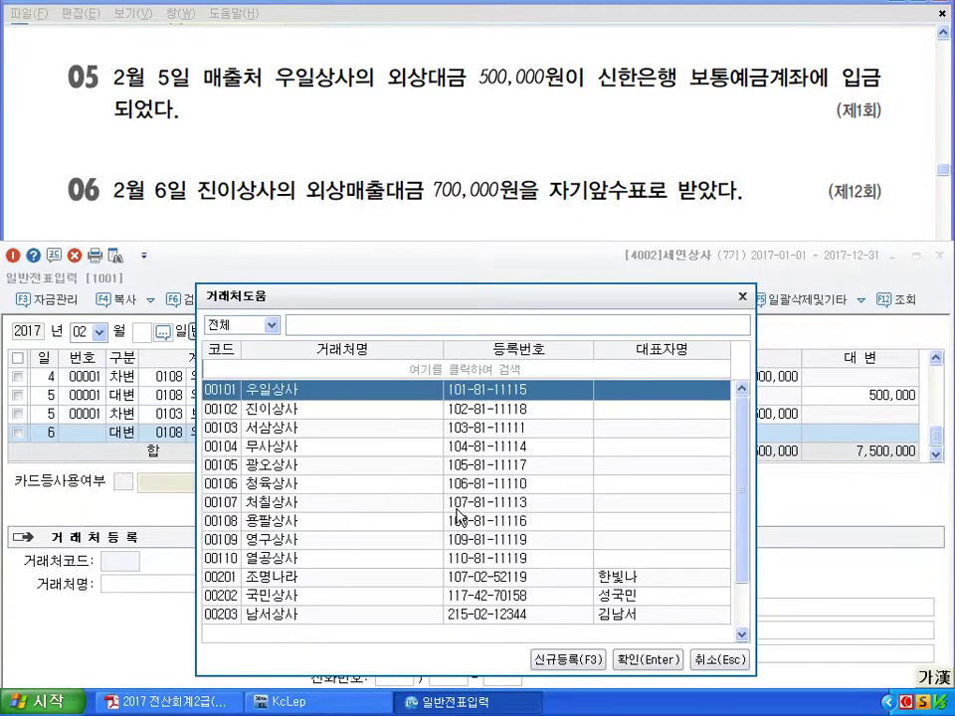
{"action": "key", "text": "ctrl+shift+d"}
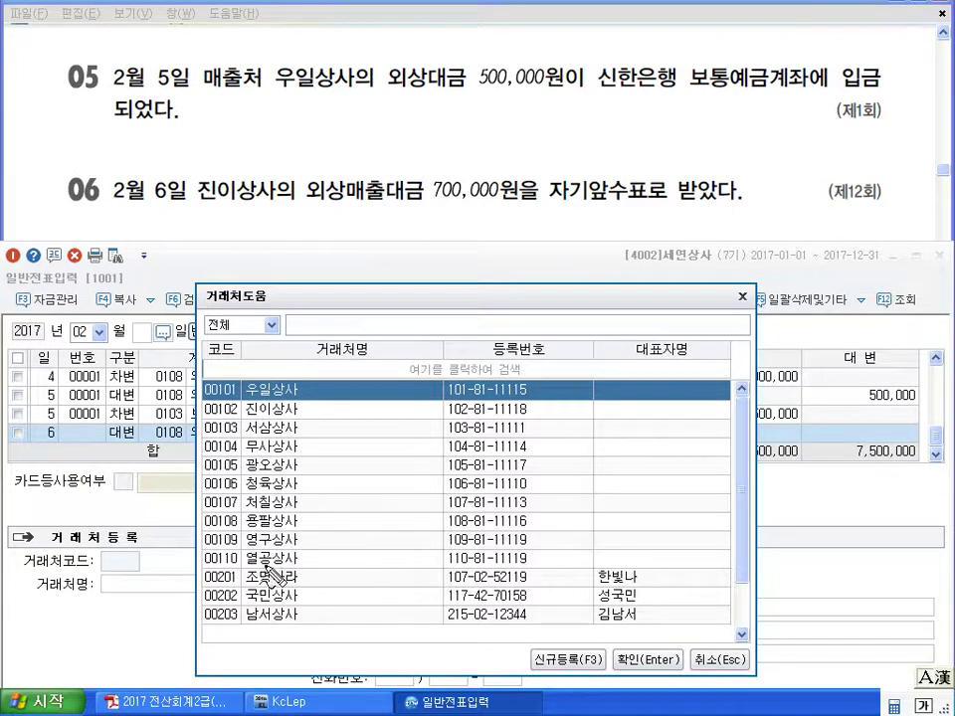
{"action": "mouse_move", "coordinate": [269, 400]}
{"action": "left_mouse_down"}
{"action": "mouse_move", "coordinate": [257, 384]}
{"action": "mouse_move", "coordinate": [279, 388]}
{"action": "mouse_move", "coordinate": [263, 416]}
{"action": "mouse_move", "coordinate": [265, 440]}
{"action": "left_mouse_up"}
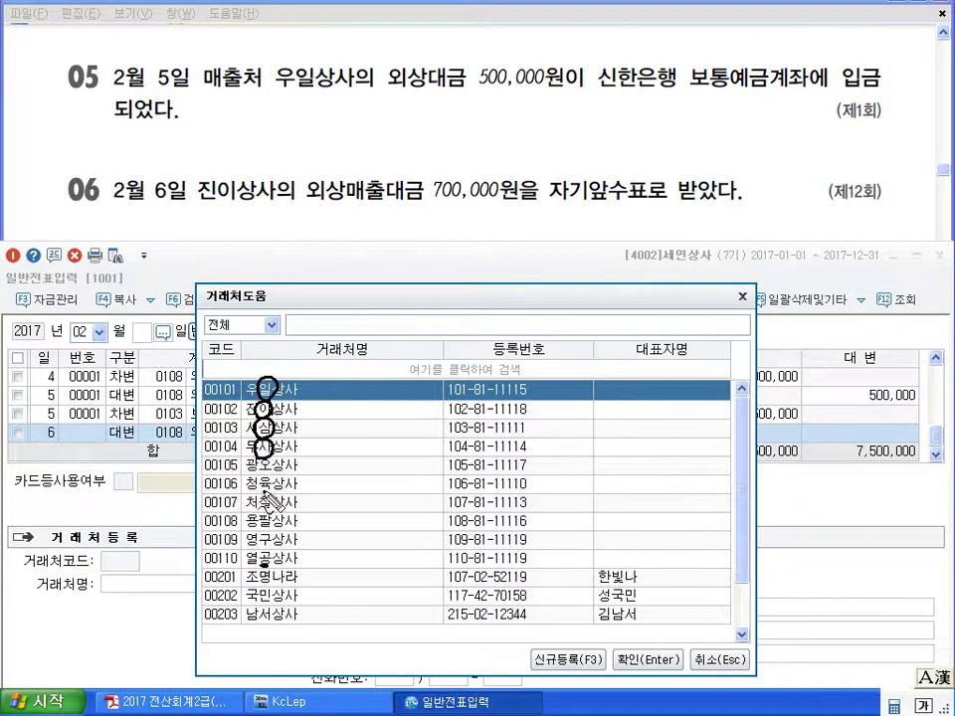
{"action": "mouse_move", "coordinate": [238, 386]}
{"action": "left_mouse_down"}
{"action": "mouse_move", "coordinate": [245, 568]}
{"action": "mouse_move", "coordinate": [265, 552]}
{"action": "mouse_move", "coordinate": [265, 463]}
{"action": "left_mouse_up"}
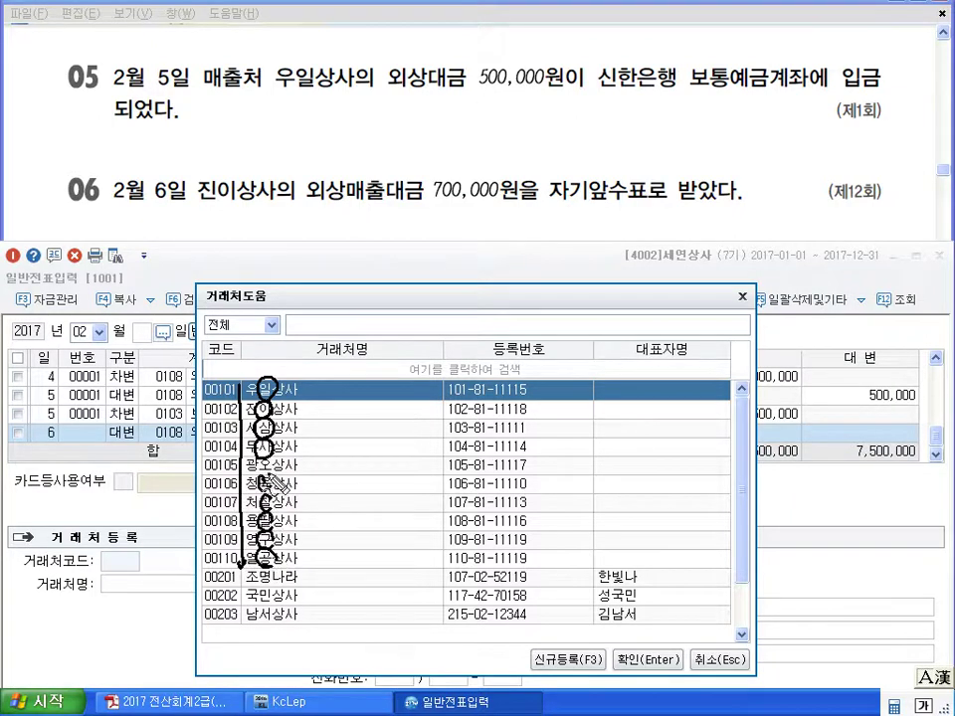
{"action": "right_click", "coordinate": [240, 563]}
{"action": "left_click", "coordinate": [719, 659]}
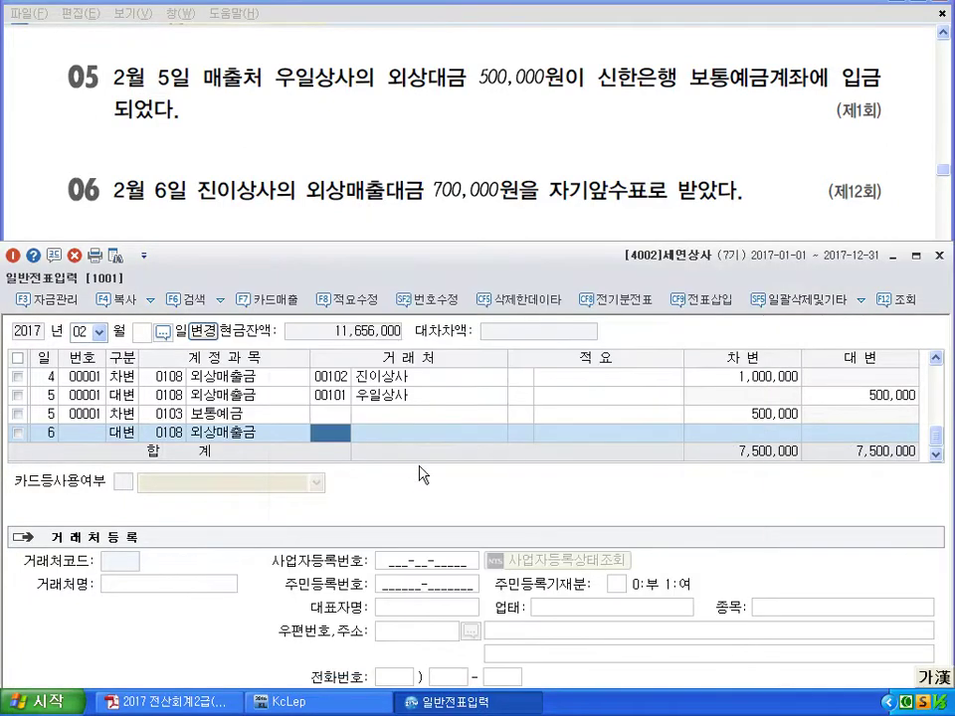
{"action": "type", "text": "진이"}
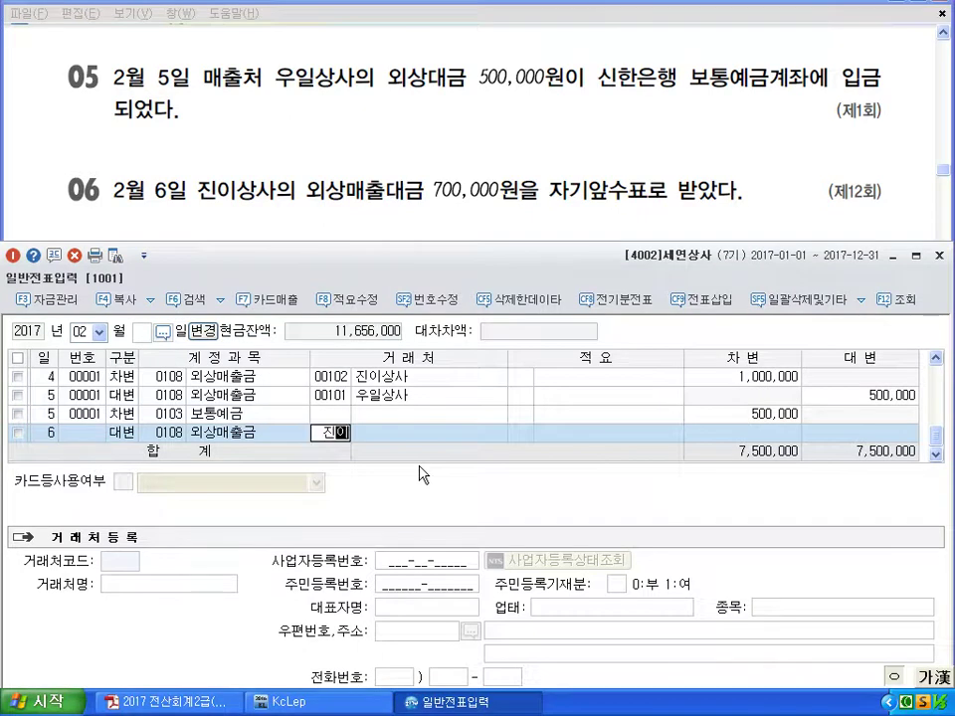
{"action": "key", "text": "Return"}
{"action": "key", "text": "Escape"}
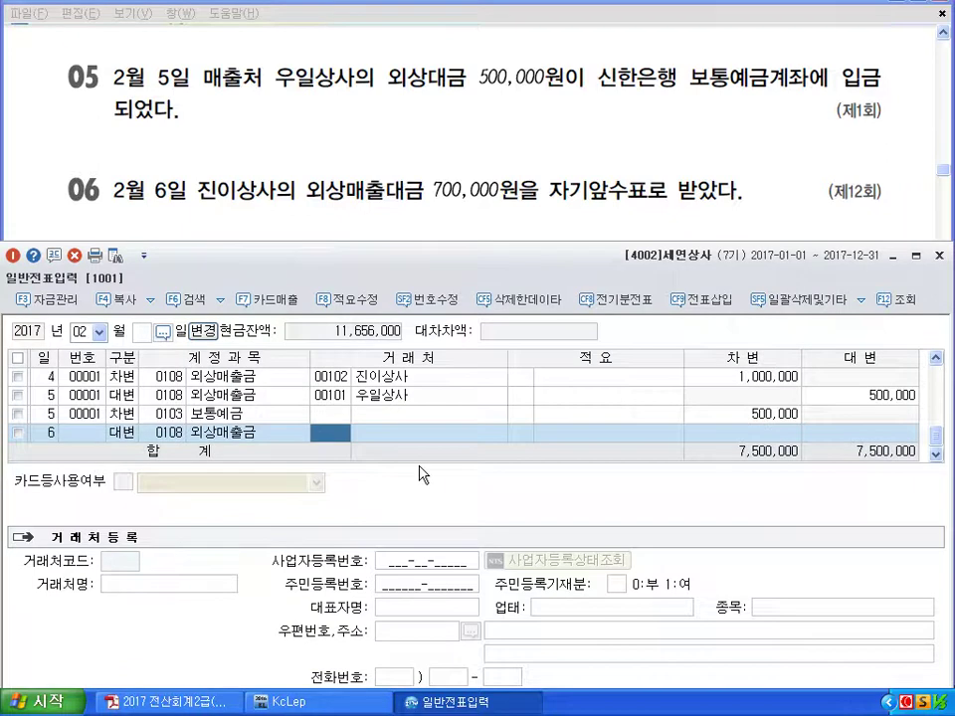
Step: Assign partner 00102 진이상사 to the February 6 credit line and set its amount to 700,000
{"action": "type", "text": "102"}
{"action": "key", "text": "Return"}
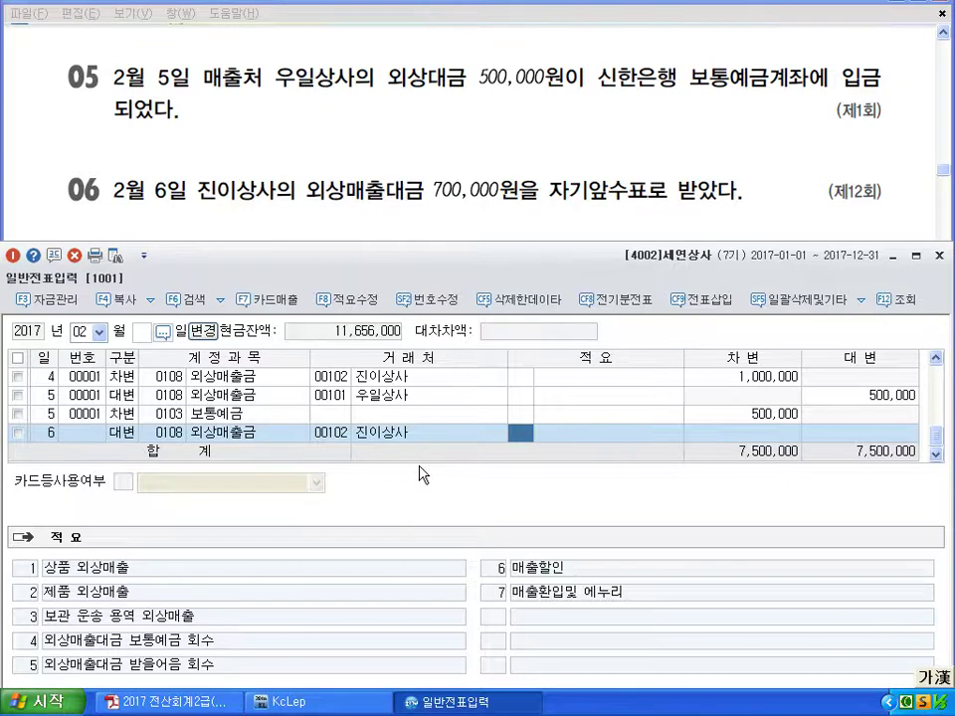
{"action": "key", "text": "Left"}
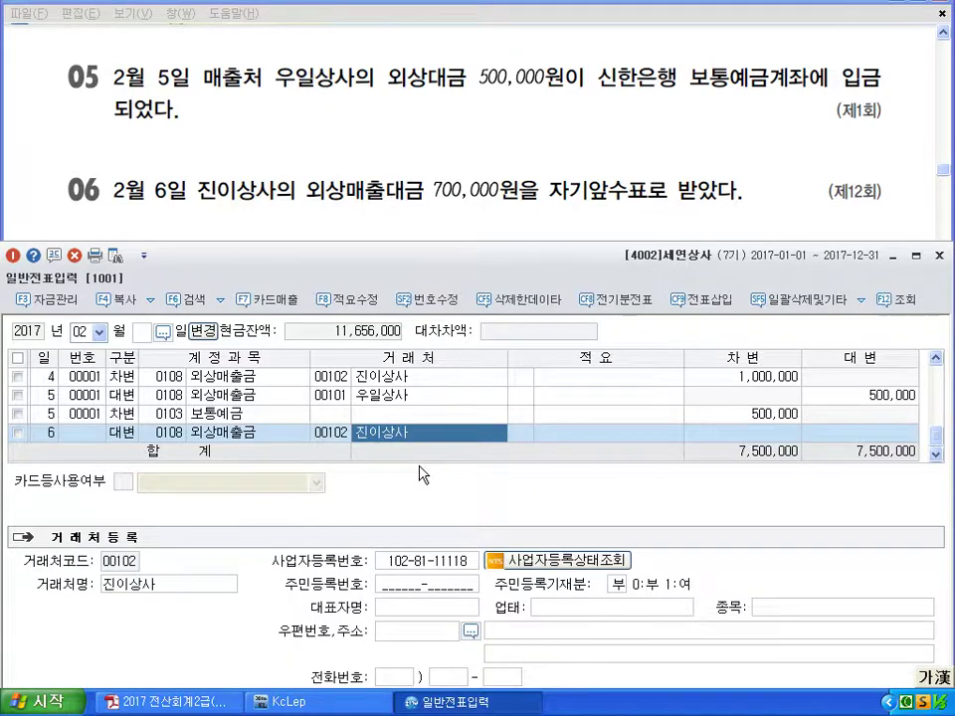
{"action": "key", "text": "Return"}
{"action": "key", "text": "Return"}
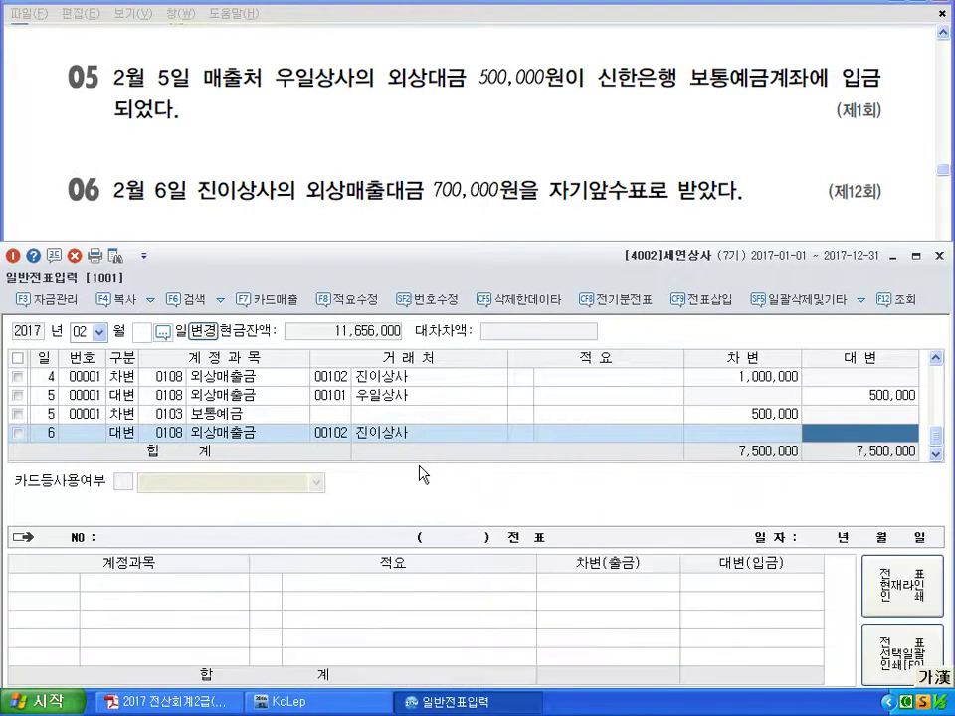
{"action": "type", "text": "7000000"}
{"action": "key", "text": "Return"}
Step: Add a February 6 debit line to account 0101 현금 for 700,000 without a partner
{"action": "key", "text": "Return"}
{"action": "type", "text": "3"}
{"action": "key", "text": "Return"}
{"action": "type", "text": "101"}
{"action": "key", "text": "Return"}
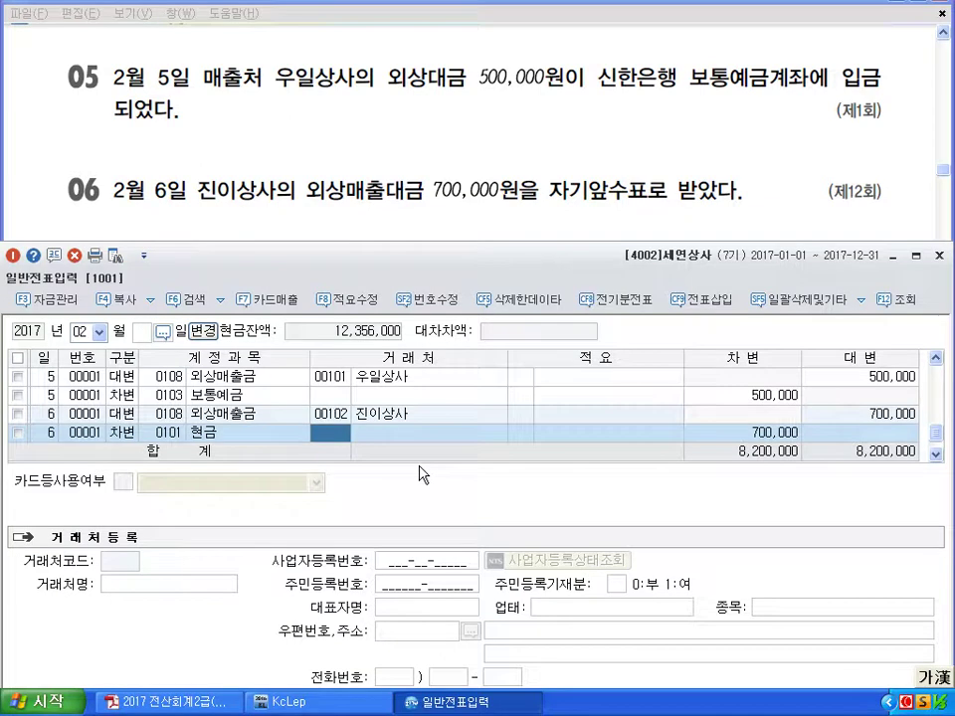
{"action": "key", "text": "Return"}
{"action": "key", "text": "Return"}
{"action": "key", "text": "Return"}
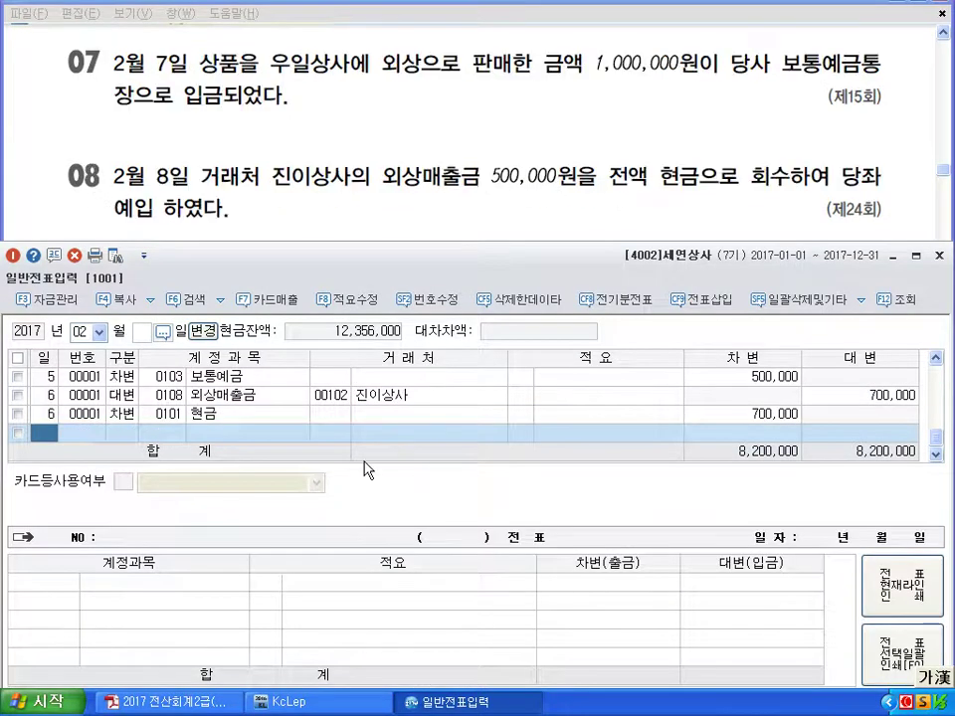
Step: Add a February 7 debit line to account 0103 보통예금 for 1,000,000 without a partner
{"action": "type", "text": "7"}
{"action": "key", "text": "Return"}
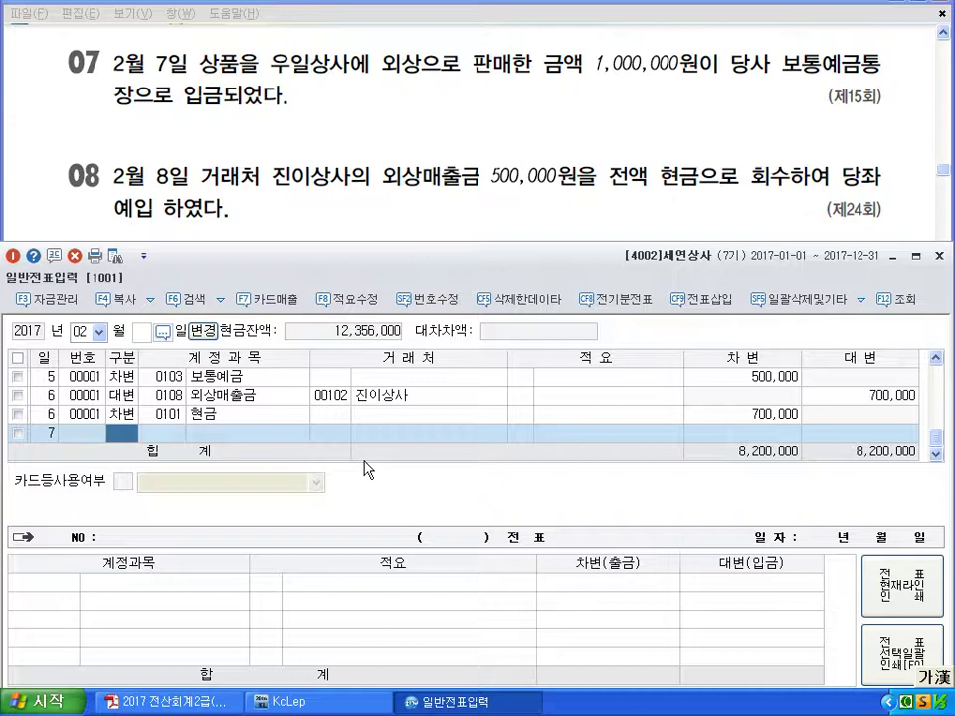
{"action": "type", "text": "3"}
{"action": "key", "text": "Return"}
{"action": "type", "text": "103"}
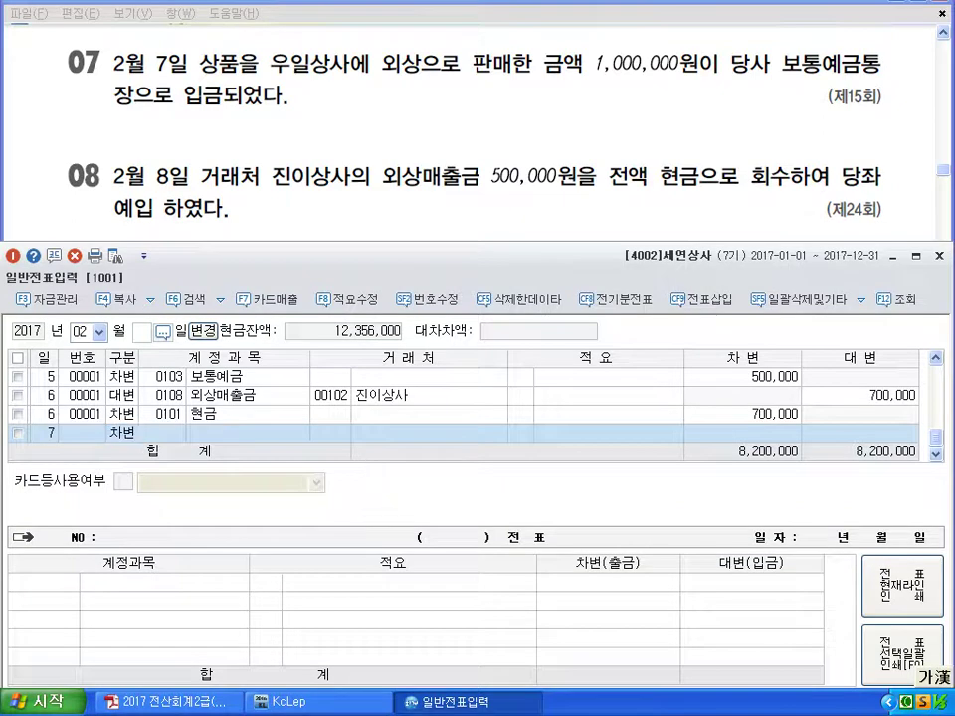
{"action": "key", "text": "Return"}
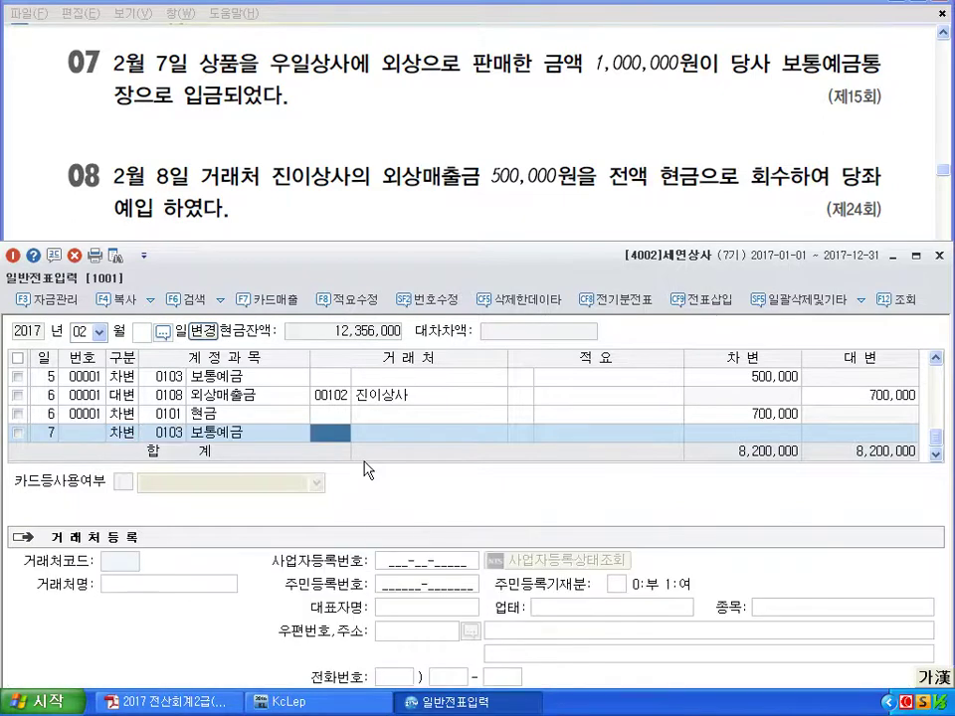
{"action": "key", "text": "Return"}
{"action": "key", "text": "Return"}
{"action": "key", "text": "Return"}
{"action": "type", "text": "1,000,000"}
{"action": "key", "text": "Return"}
Step: Add a February 7 credit line to account 0108 외상매출금 for 1,000,000 with partner 00101 우일상사
{"action": "key", "text": "Return"}
{"action": "type", "text": "4"}
{"action": "key", "text": "Return"}
{"action": "type", "text": "10"}
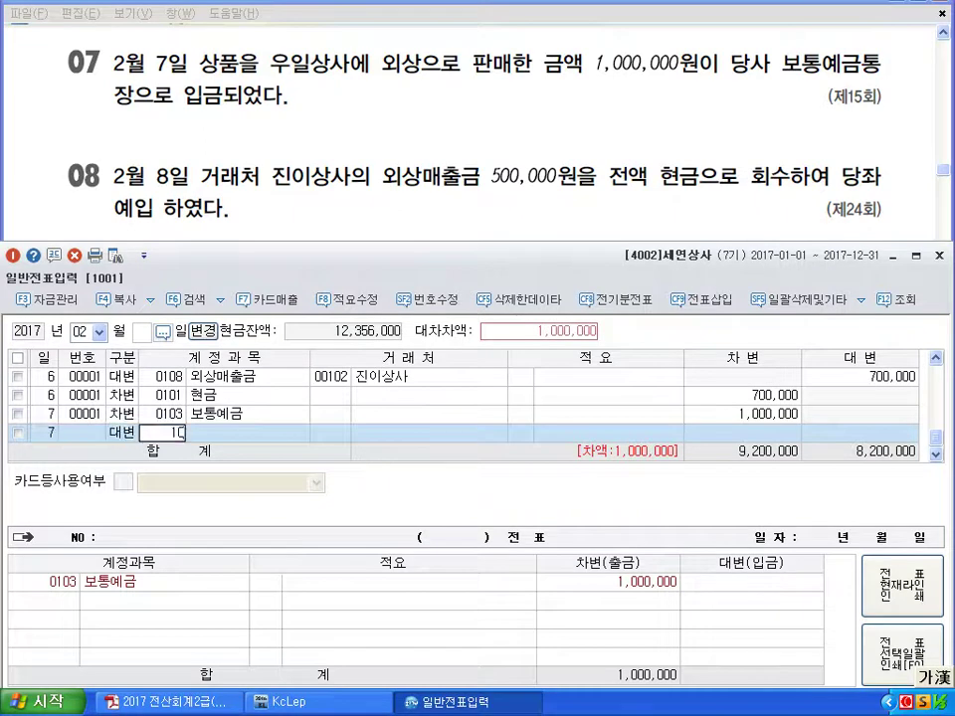
{"action": "type", "text": "8"}
{"action": "key", "text": "Return"}
{"action": "type", "text": "101"}
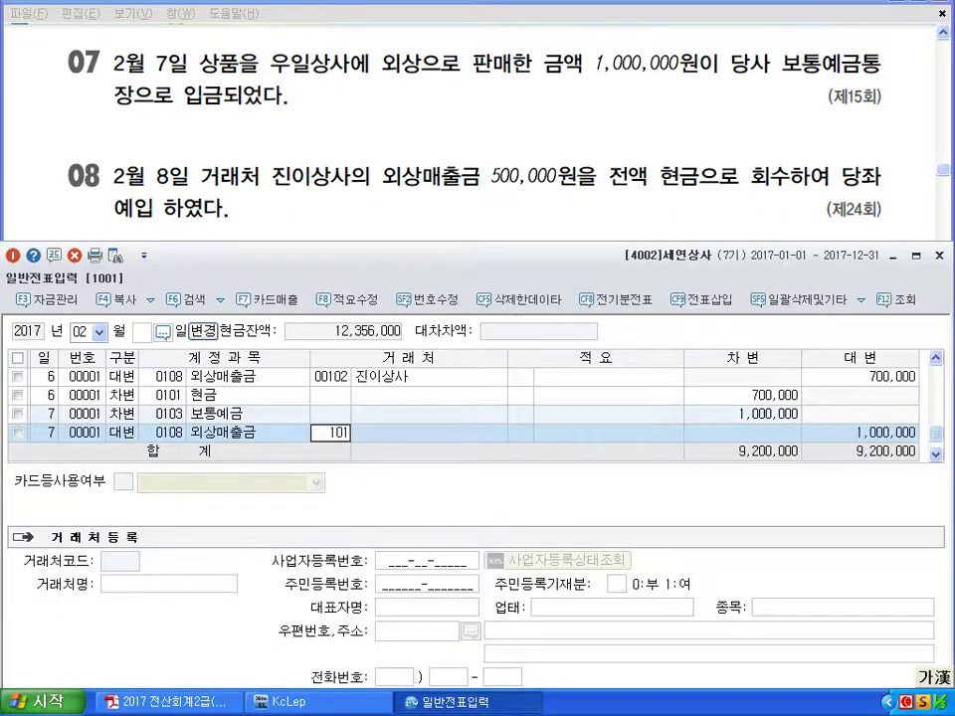
{"action": "key", "text": "Return"}
{"action": "key", "text": "Return"}
{"action": "key", "text": "Return"}
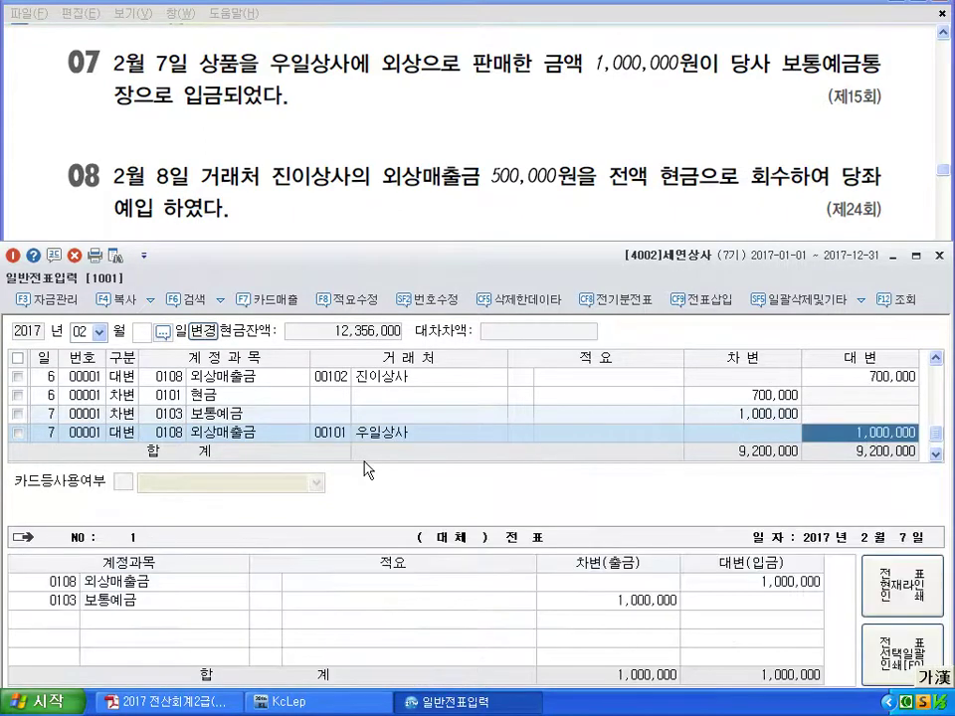
{"action": "key", "text": "Return"}
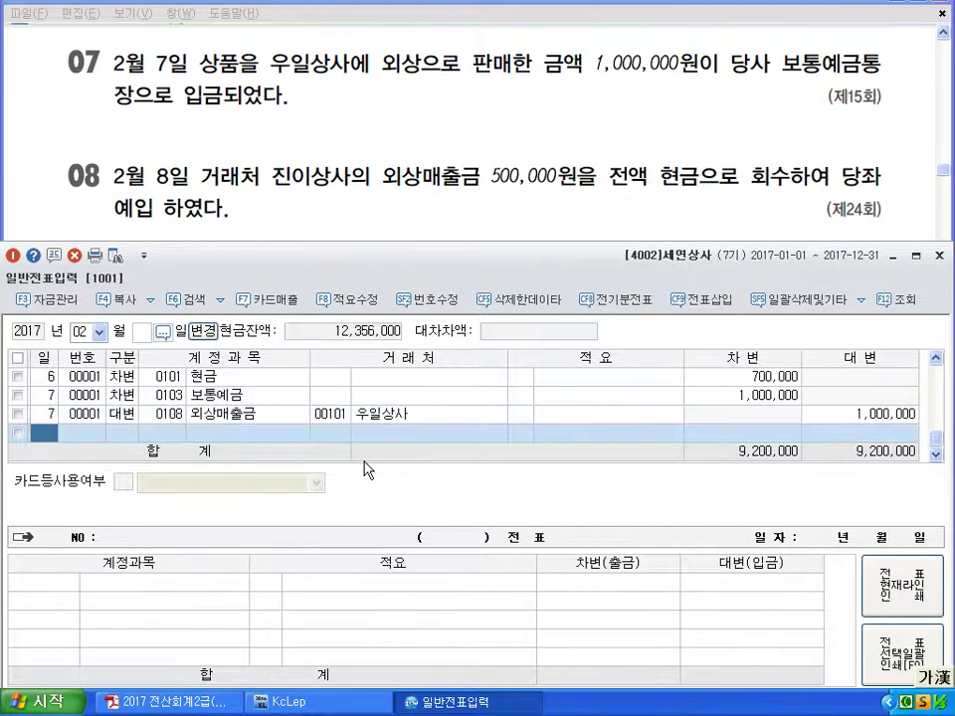
Step: Add a February 8 credit line to account 0108 외상매출금 for 500,000 with partner 00102 진이상사
{"action": "type", "text": "8"}
{"action": "key", "text": "Return"}
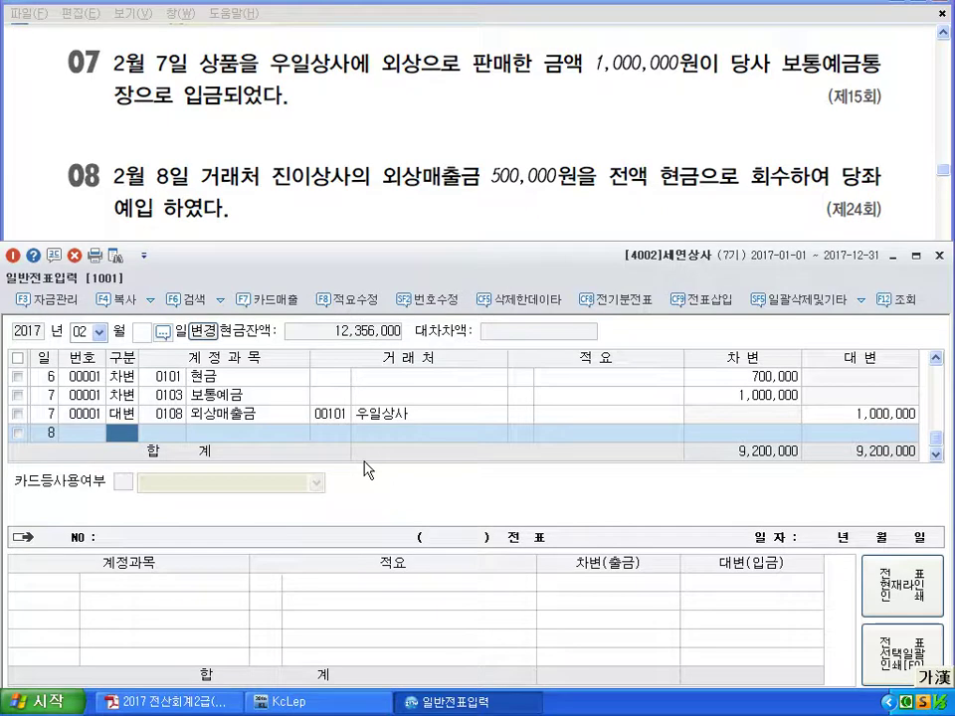
{"action": "key", "text": "Return"}
{"action": "key", "text": "Return"}
{"action": "type", "text": "102"}
{"action": "key", "text": "Return"}
{"action": "key", "text": "Return"}
{"action": "type", "text": "5000000"}
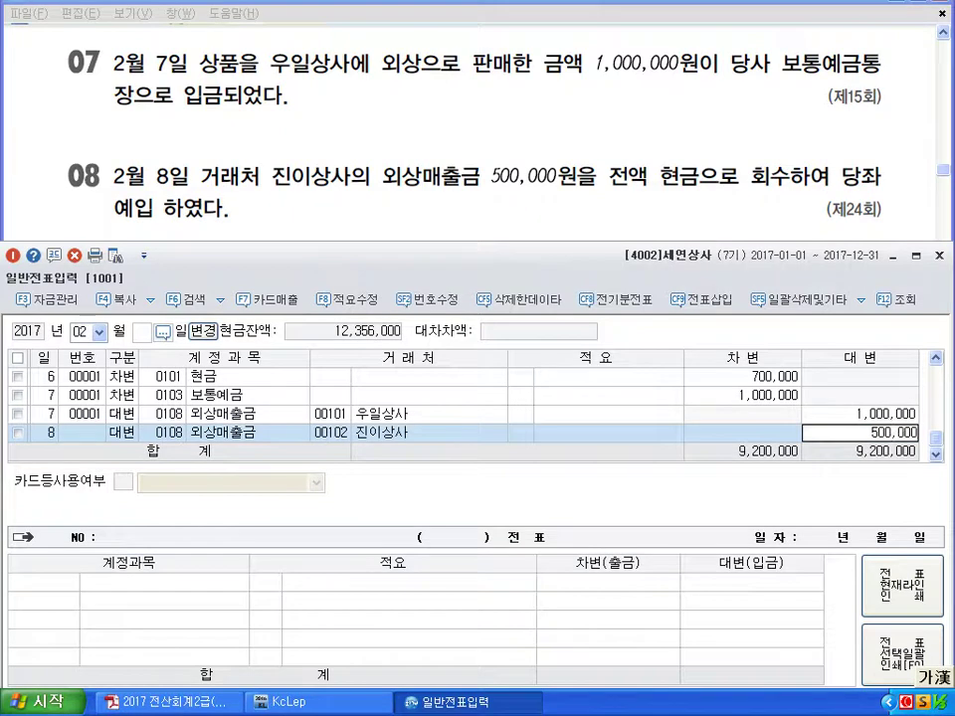
{"action": "key", "text": "Return"}
Step: Add a February 8 debit line to account 0102 당좌예금 for 500,000 without a partner
{"action": "type", "text": "8"}
{"action": "key", "text": "Return"}
{"action": "key", "text": "Return"}
{"action": "type", "text": "3"}
{"action": "key", "text": "Return"}
{"action": "type", "text": "102"}
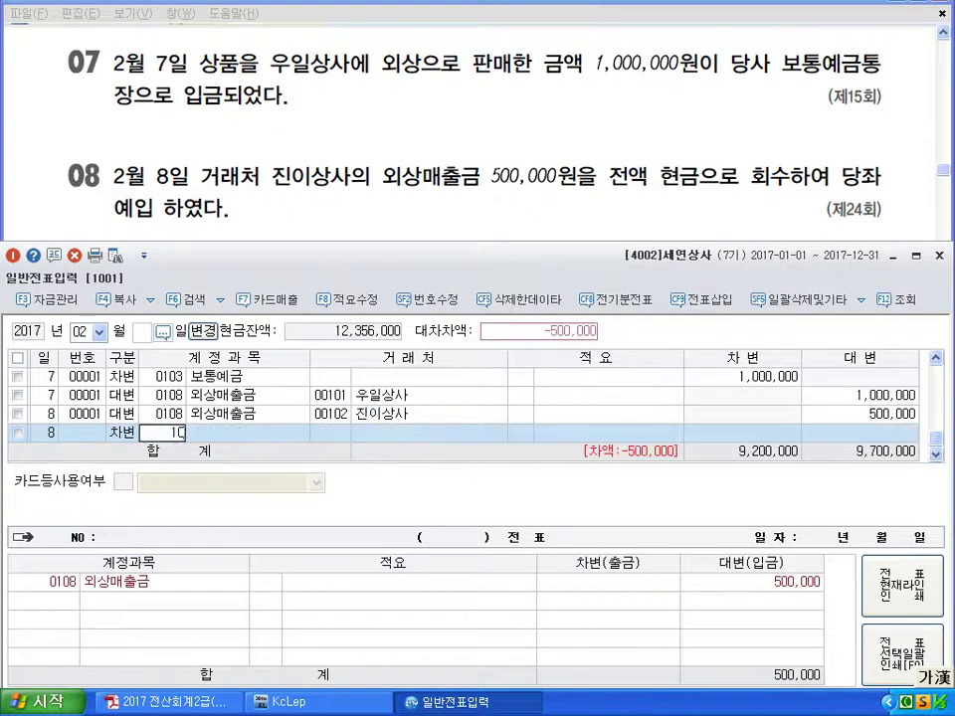
{"action": "key", "text": "Return"}
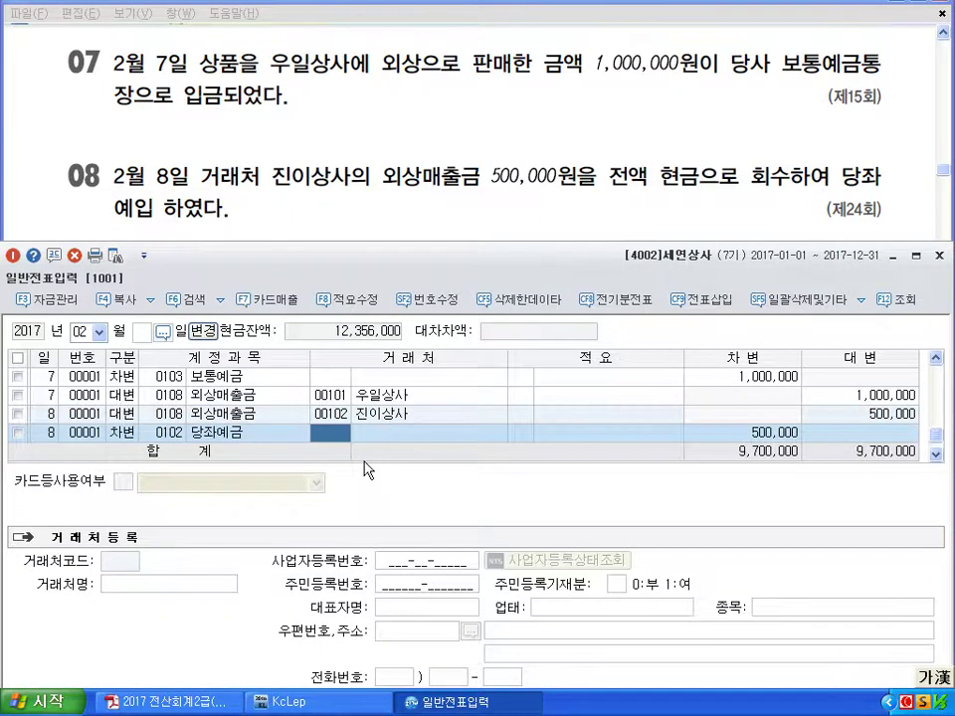
{"action": "key", "text": "Return"}
{"action": "key", "text": "Return"}
{"action": "key", "text": "Return"}
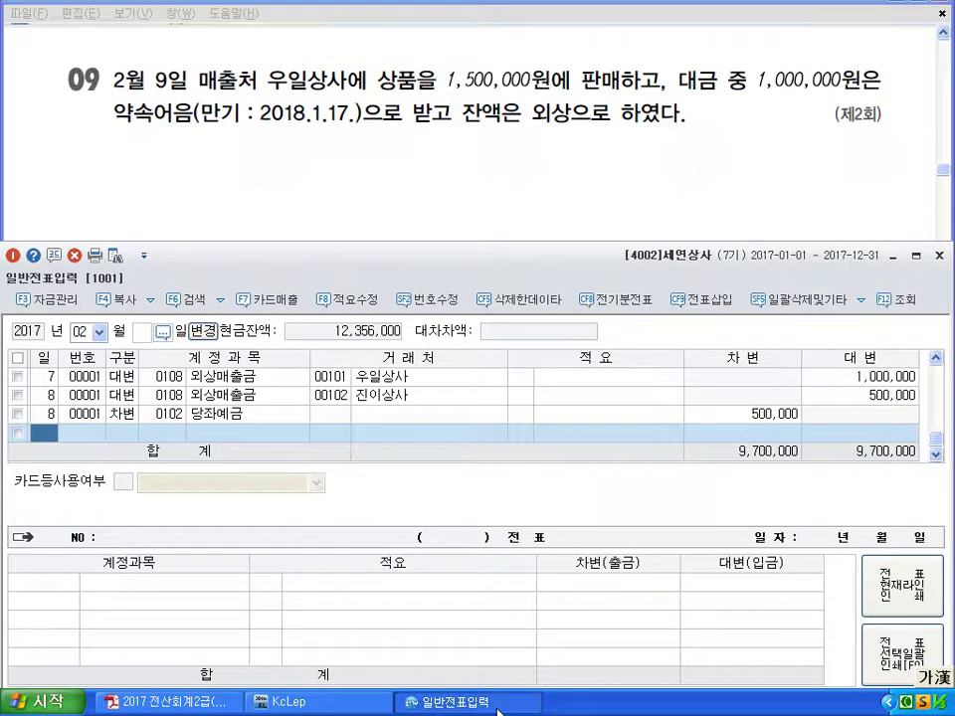
Step: Add a February 9 credit line to account 0401 상품매출 for 1,500,000 without a partner
{"action": "type", "text": "9"}
{"action": "key", "text": "Return"}
{"action": "key", "text": "Return"}
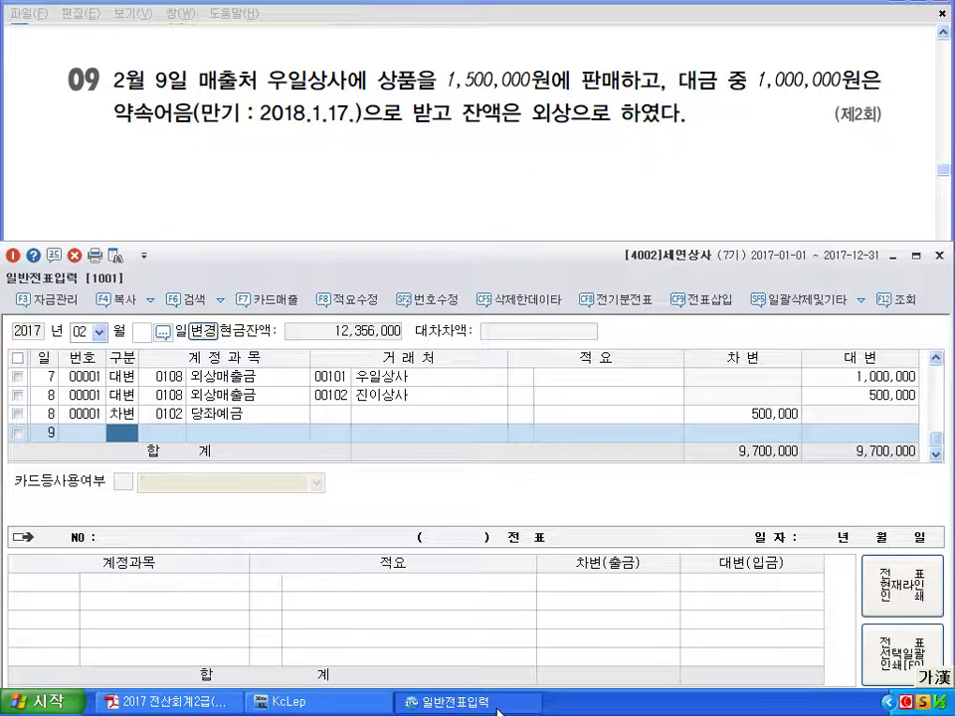
{"action": "type", "text": "4"}
{"action": "key", "text": "Return"}
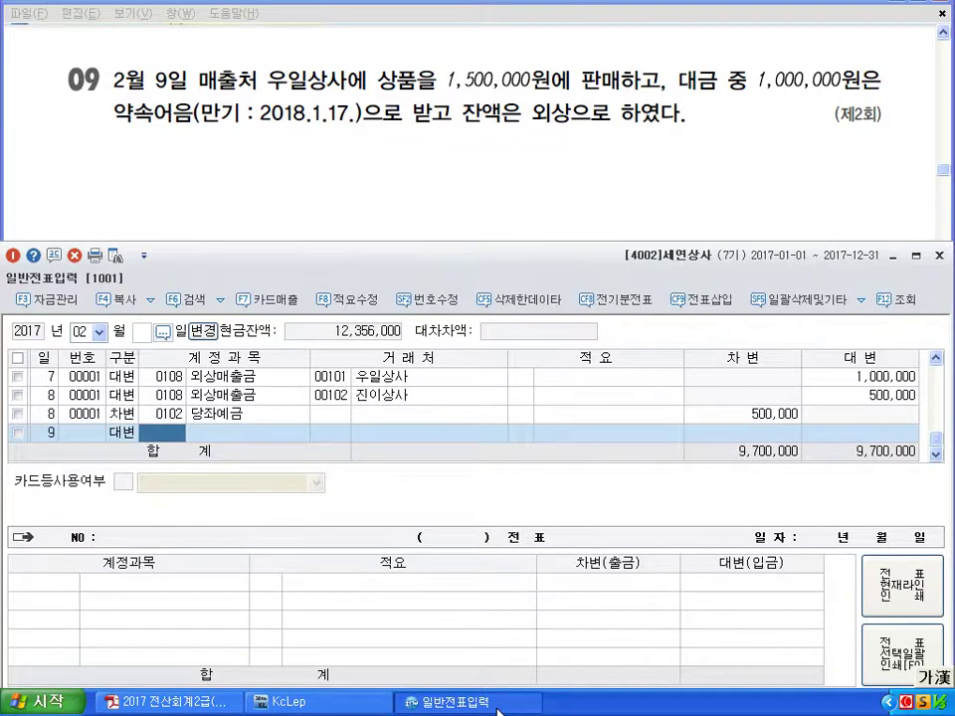
{"action": "type", "text": "401"}
{"action": "key", "text": "Return"}
{"action": "key", "text": "Return"}
{"action": "key", "text": "Return"}
{"action": "type", "text": "1500000"}
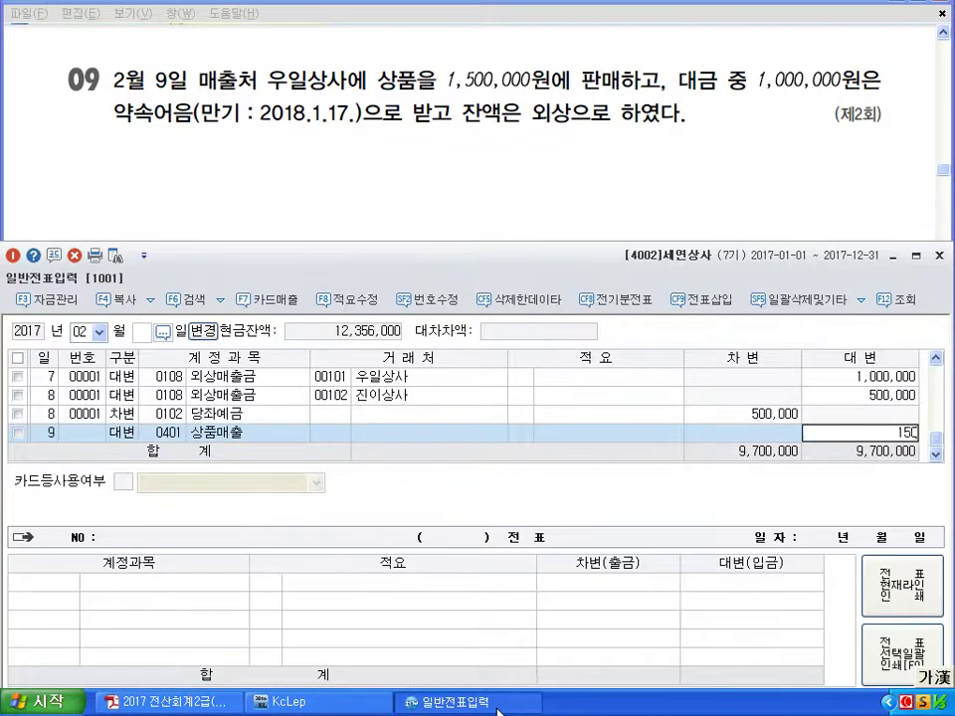
{"action": "key", "text": "Return"}
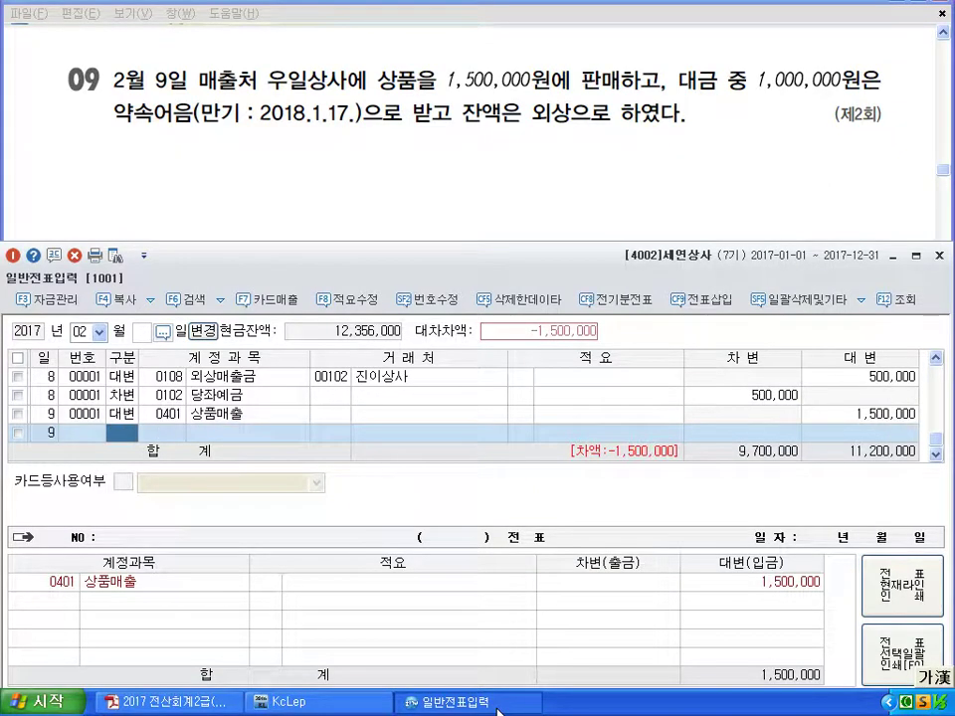
Step: Add a February 9 debit line to account 0110 받을어음 for 1,000,000 with partner 00101 우일상사
{"action": "type", "text": "3"}
{"action": "key", "text": "Return"}
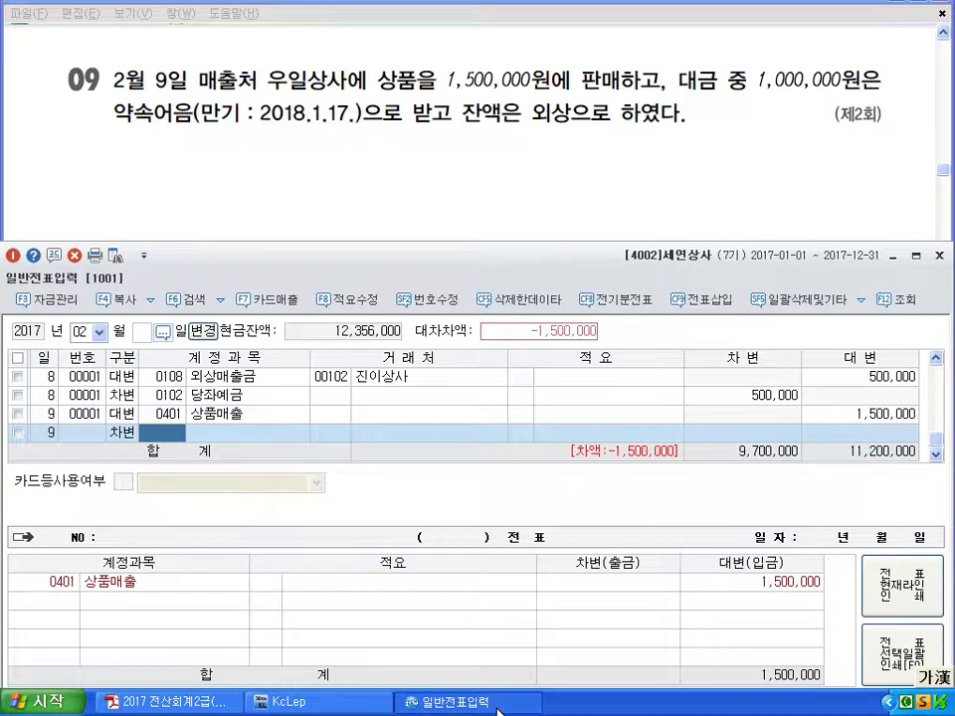
{"action": "type", "text": "110"}
{"action": "key", "text": "Return"}
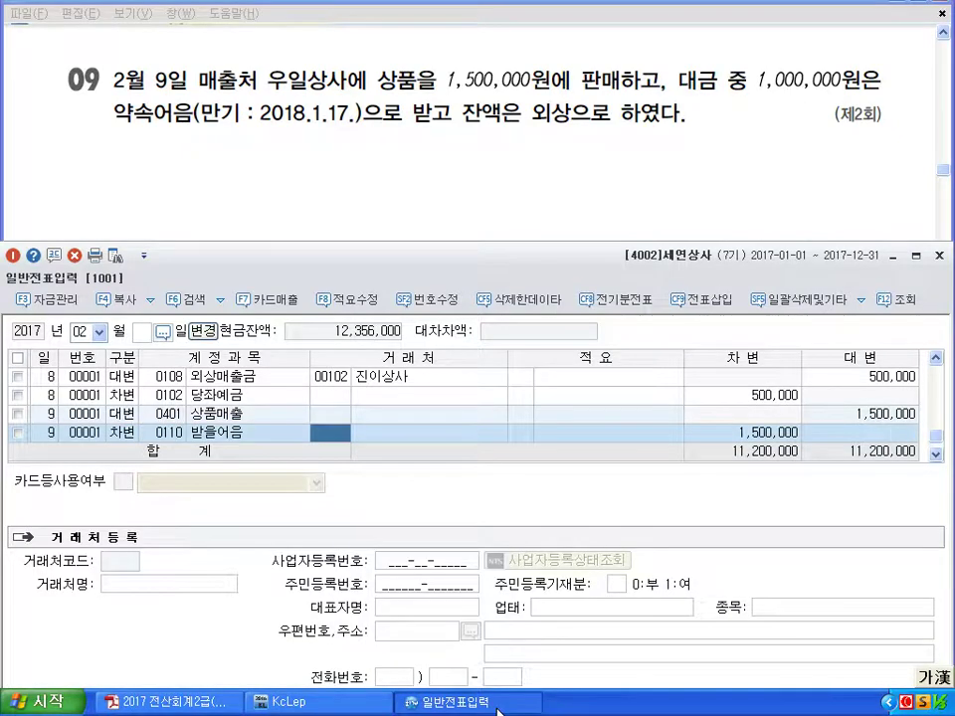
{"action": "type", "text": "101"}
{"action": "key", "text": "Return"}
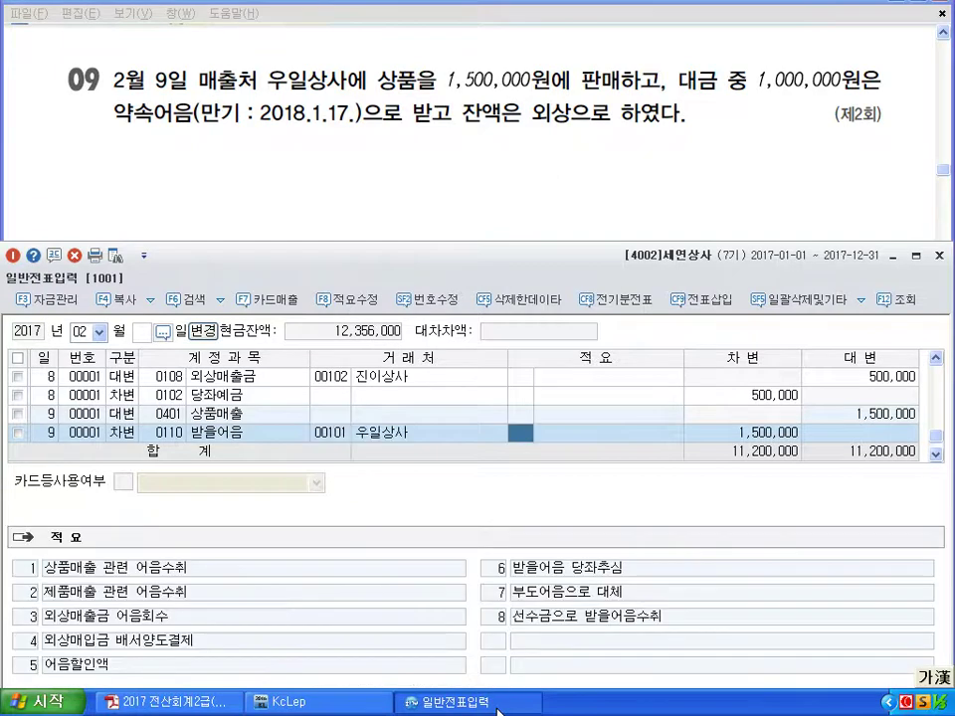
{"action": "key", "text": "Return"}
{"action": "type", "text": "1000000"}
{"action": "key", "text": "Return"}
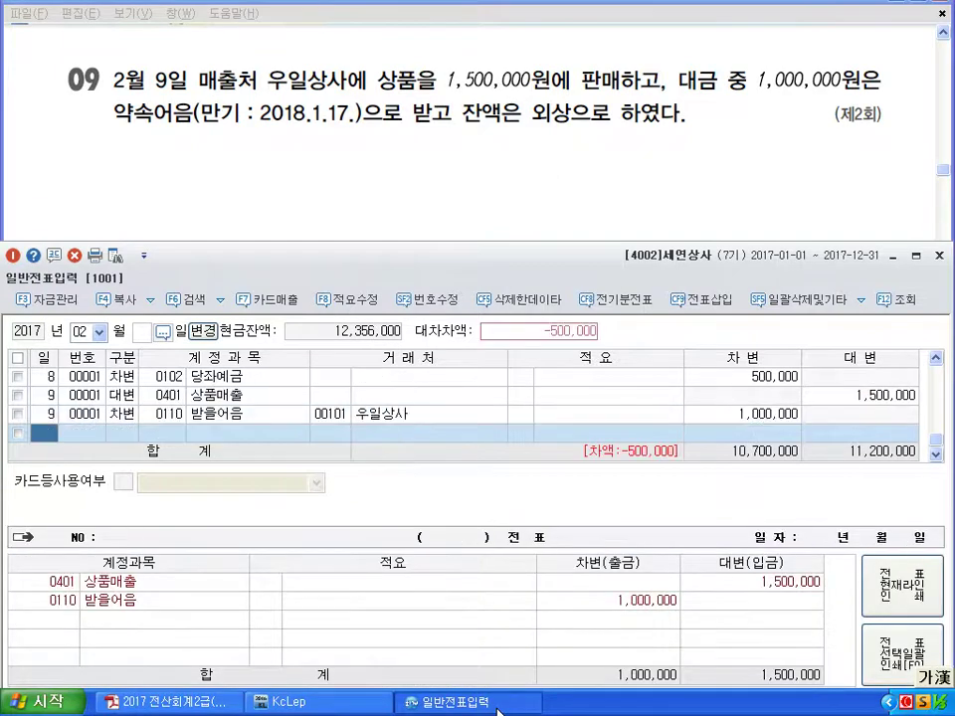
Step: Add a February 9 debit line to account 0108 외상매출금 for the remaining 500,000
{"action": "type", "text": "3"}
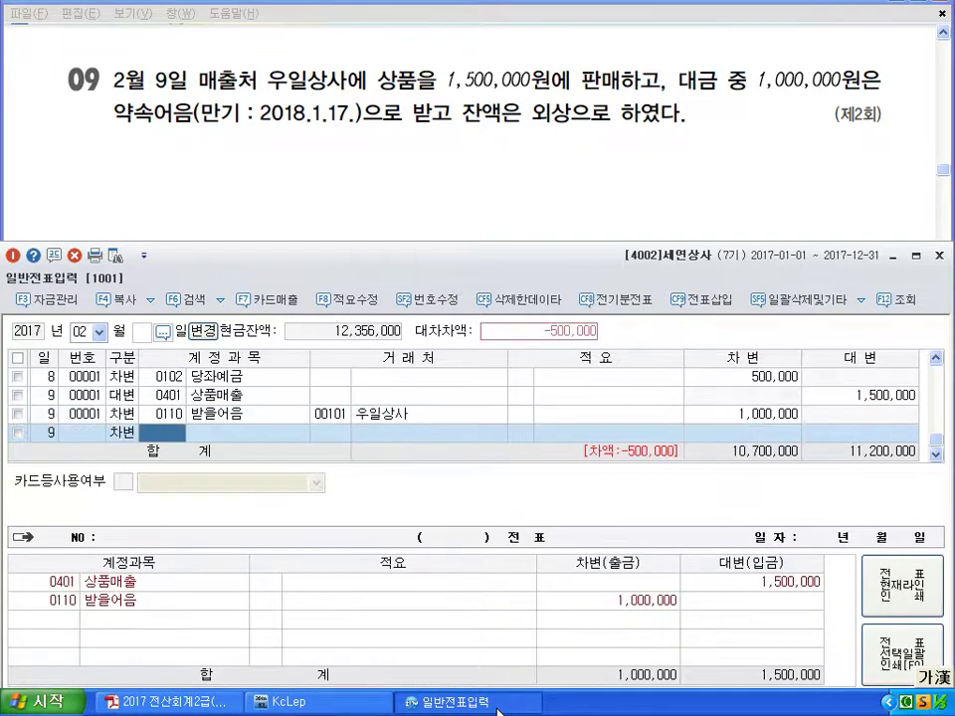
{"action": "type", "text": "108"}
{"action": "key", "text": "Return"}
{"action": "key", "text": "Return"}
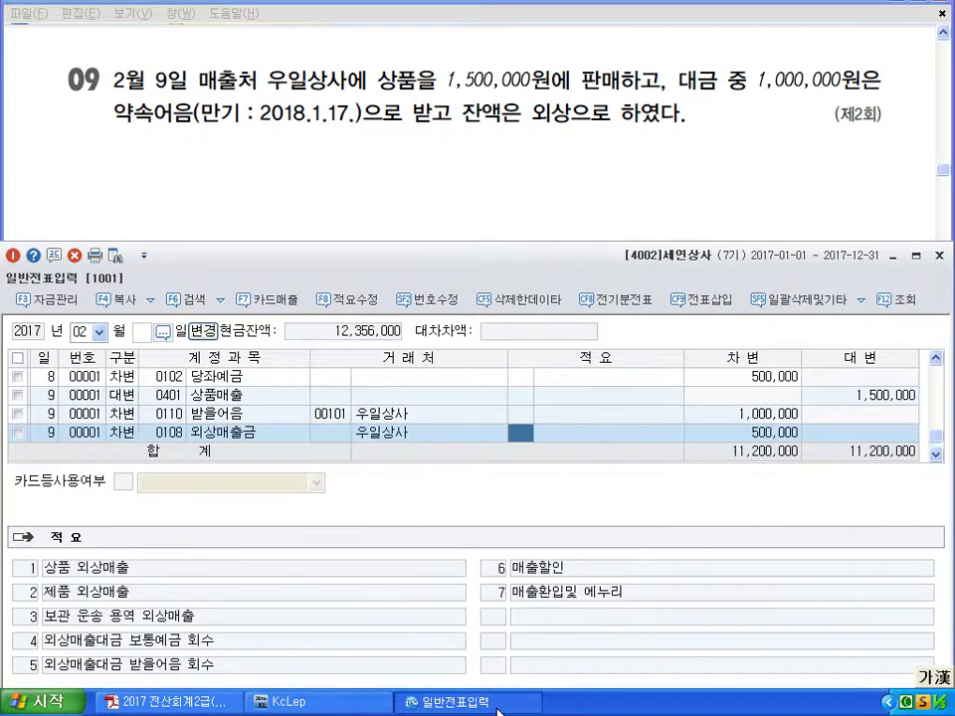
Step: Assign partner code 00101 우일상사 to the February 9 외상매출금 debit line
{"action": "key", "text": "Down"}
{"action": "key", "text": "Up"}
{"action": "key", "text": "Right"}
{"action": "key", "text": "Right"}
{"action": "key", "text": "Right"}
{"action": "key", "text": "Right"}
{"action": "key", "text": "Right"}
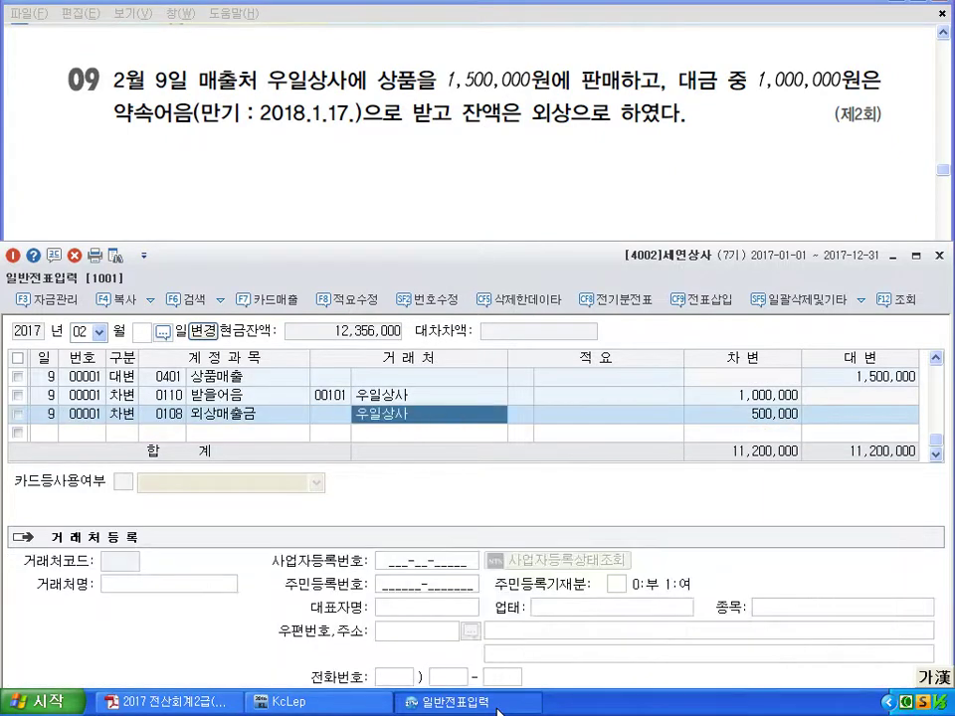
{"action": "key", "text": "Left"}
{"action": "type", "text": "101"}
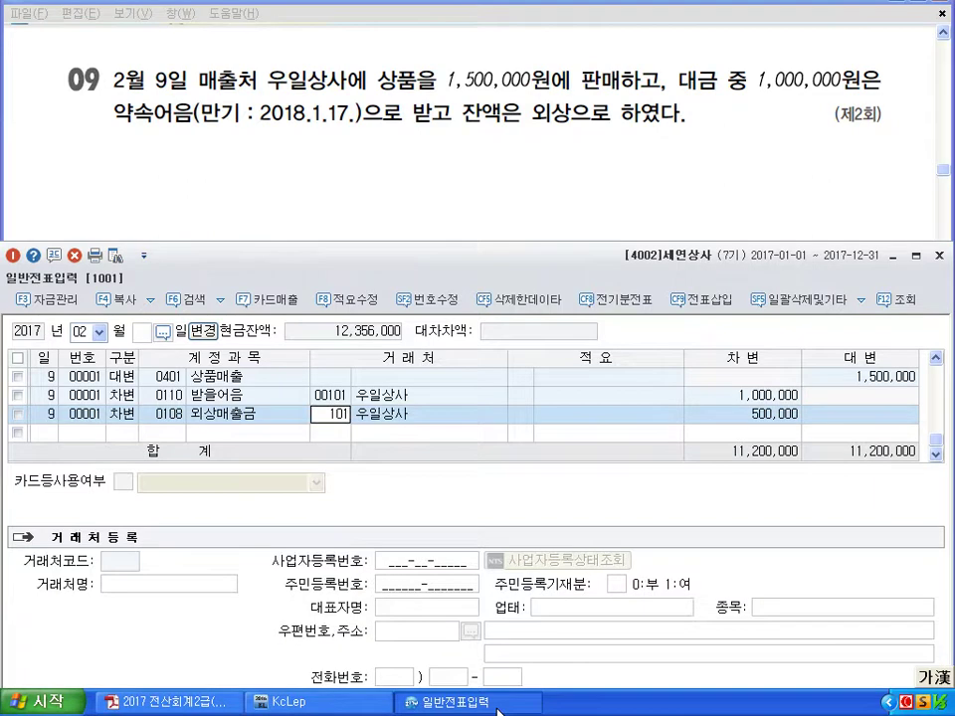
{"action": "key", "text": "Return"}
{"action": "key", "text": "Left"}
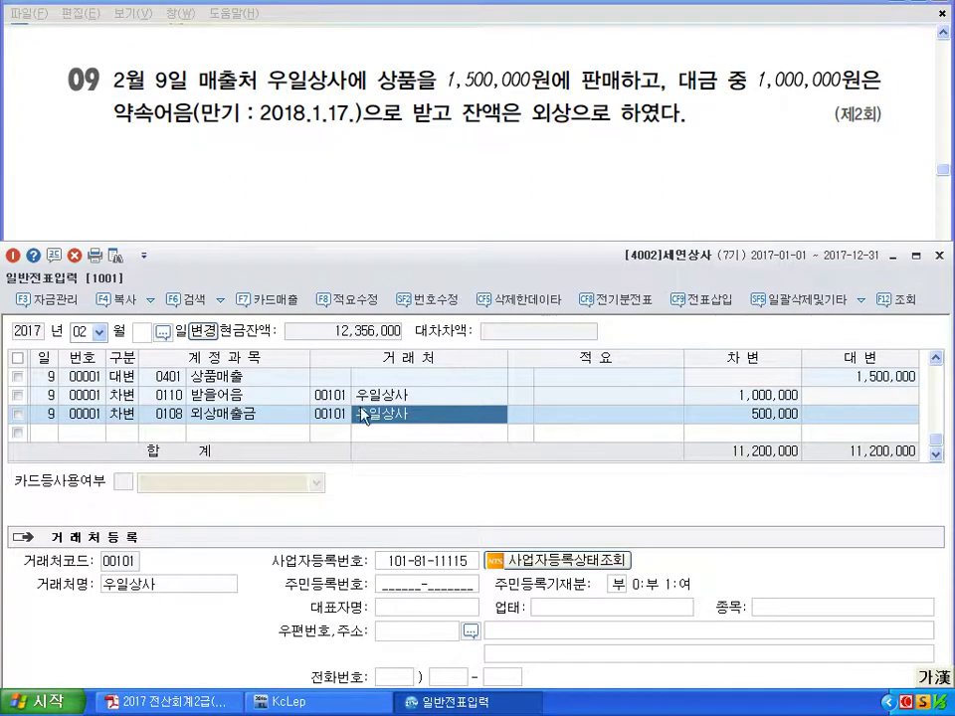
Step: Add a February 10 credit line to account 0401 상품매출 for 20,000,000 without a partner
{"action": "left_click", "coordinate": [386, 438]}
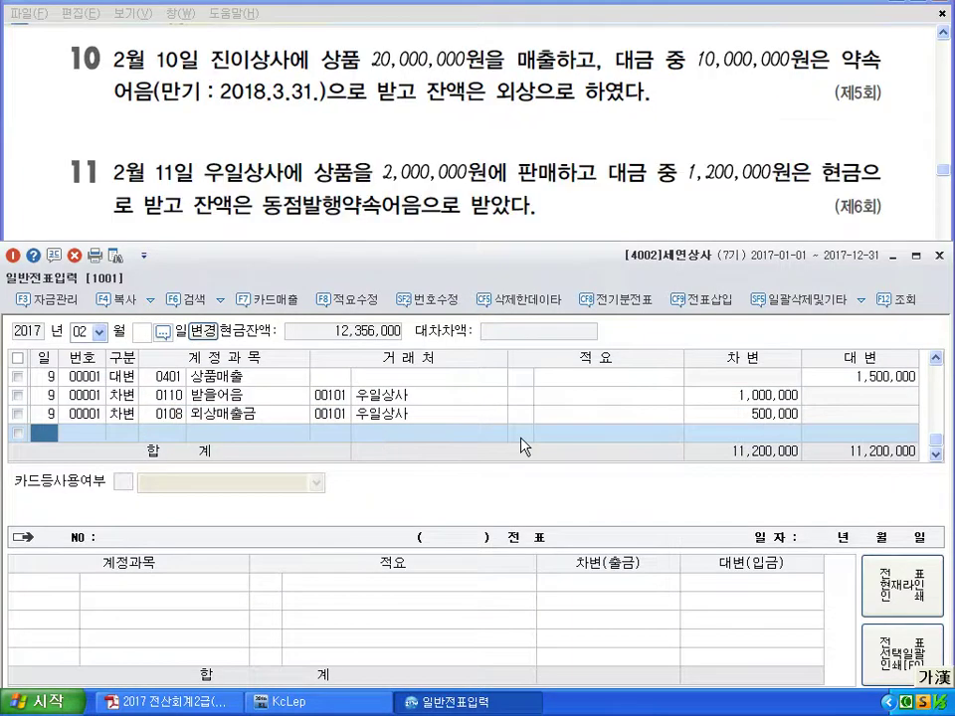
{"action": "type", "text": "10"}
{"action": "key", "text": "Return"}
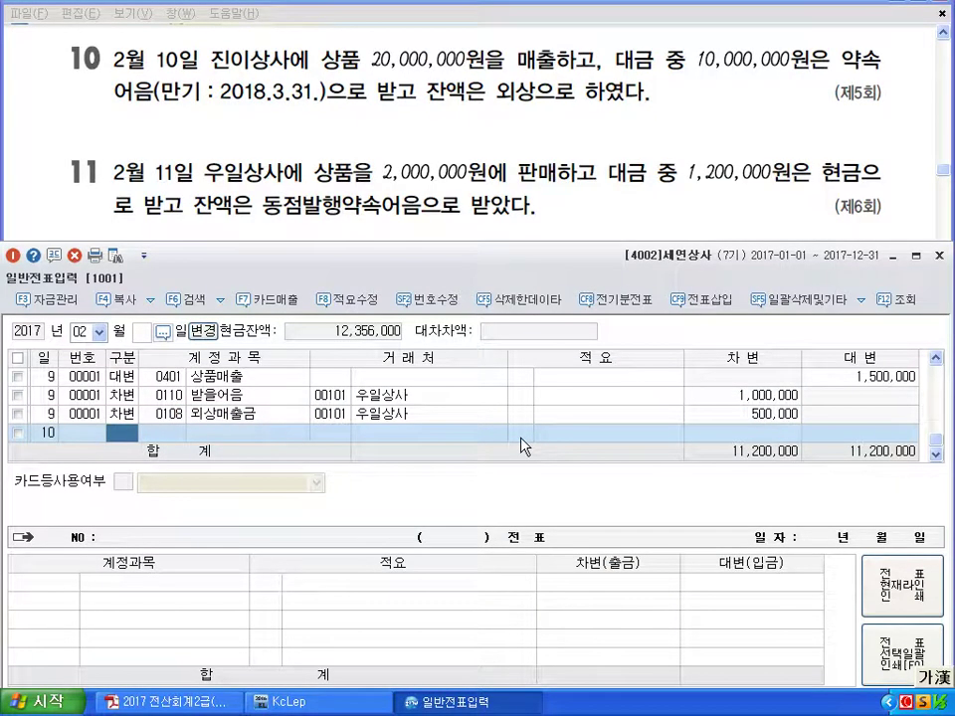
{"action": "type", "text": "4"}
{"action": "key", "text": "Return"}
{"action": "type", "text": "401"}
{"action": "key", "text": "Return"}
{"action": "key", "text": "Return"}
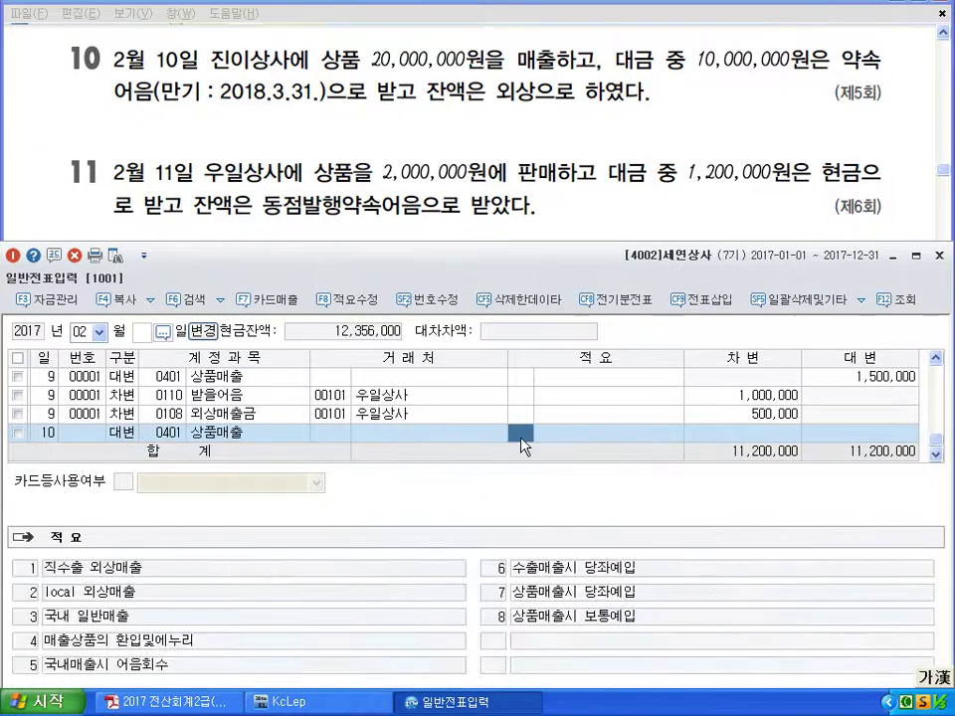
{"action": "key", "text": "Return"}
{"action": "type", "text": "20000000"}
{"action": "key", "text": "Return"}
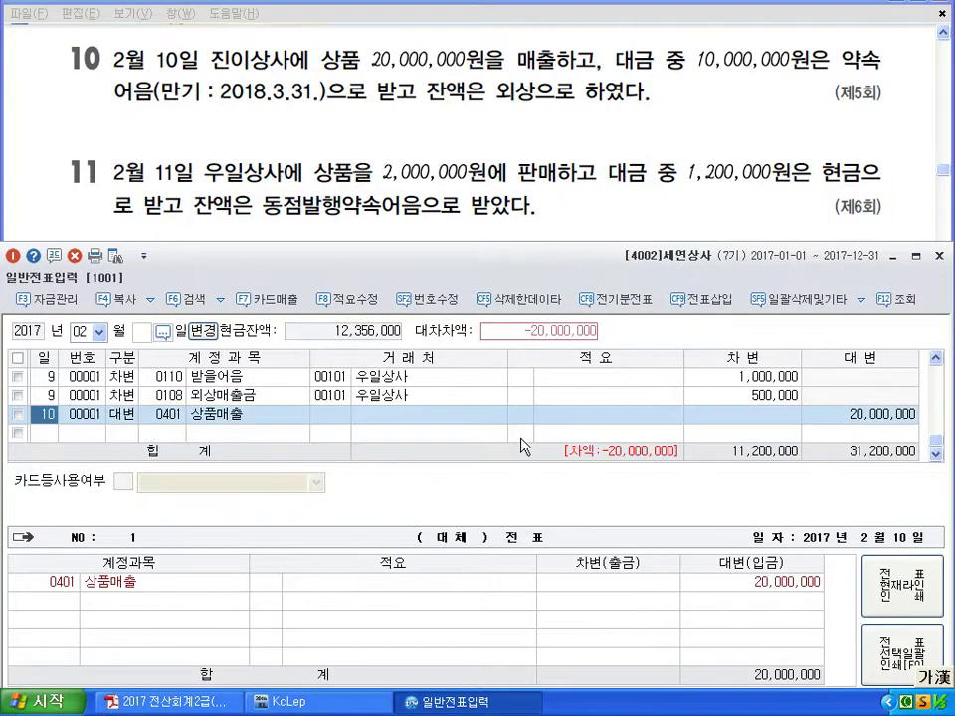
{"action": "key", "text": "Return"}
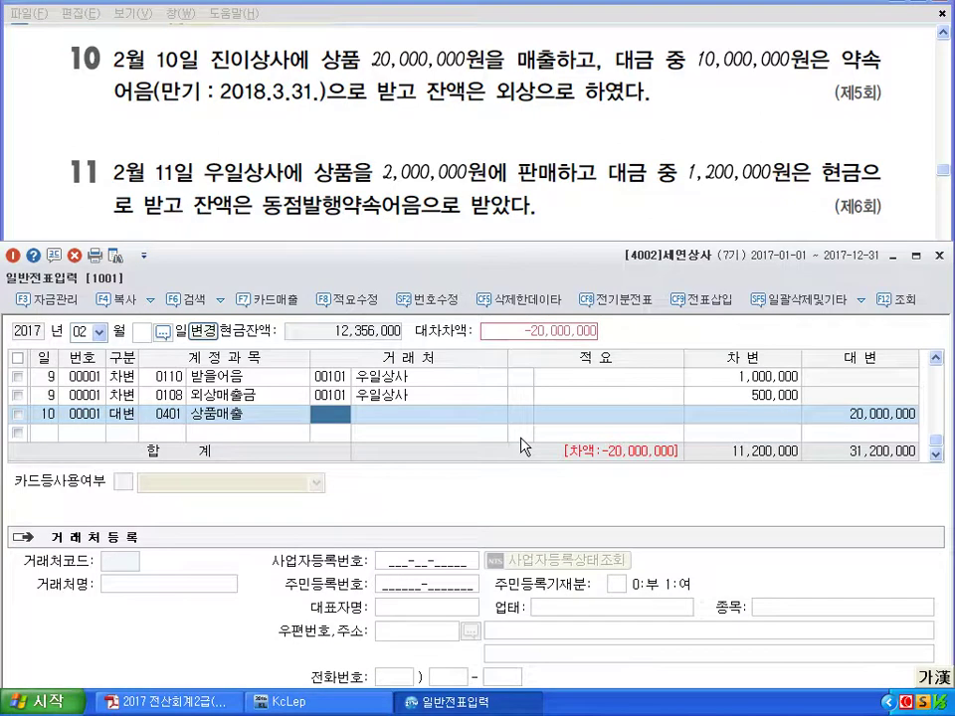
{"action": "key", "text": "Left"}
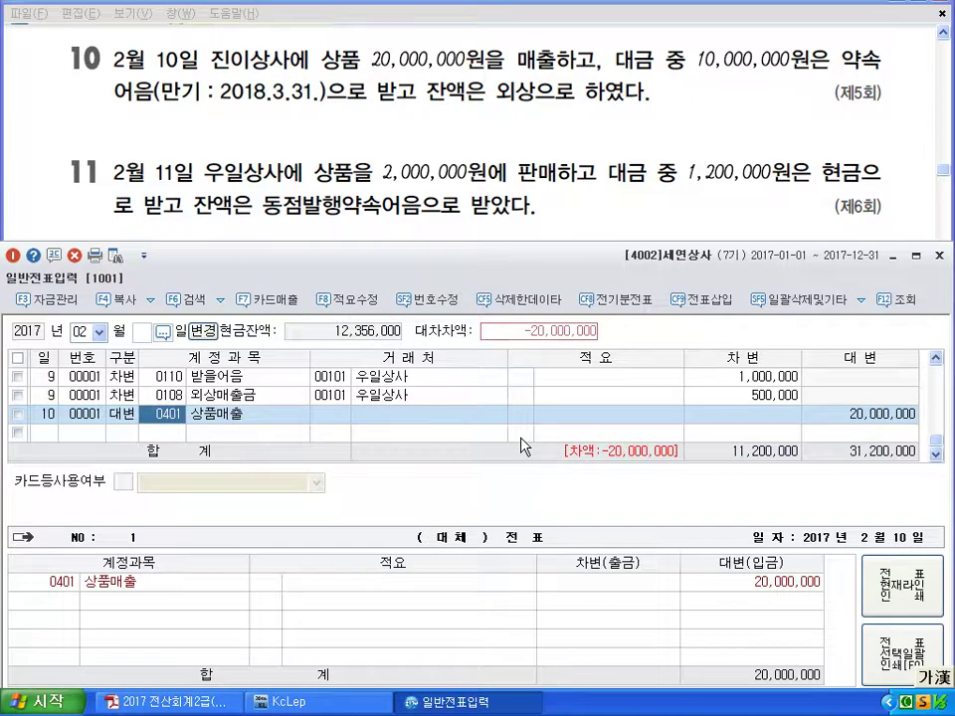
{"action": "key", "text": "Right"}
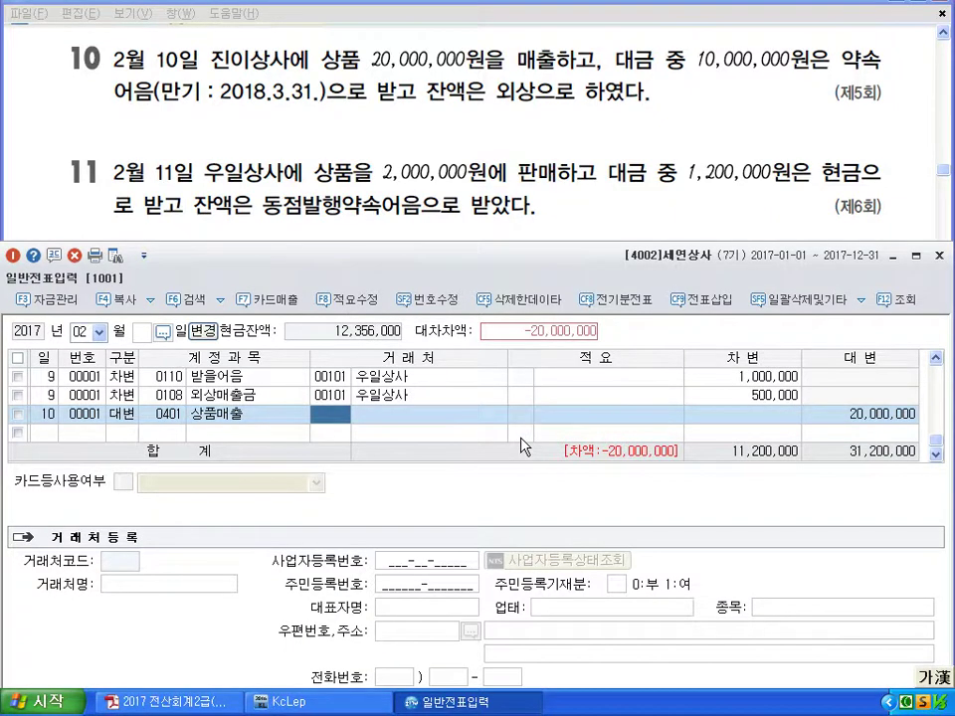
{"action": "key", "text": "Left"}
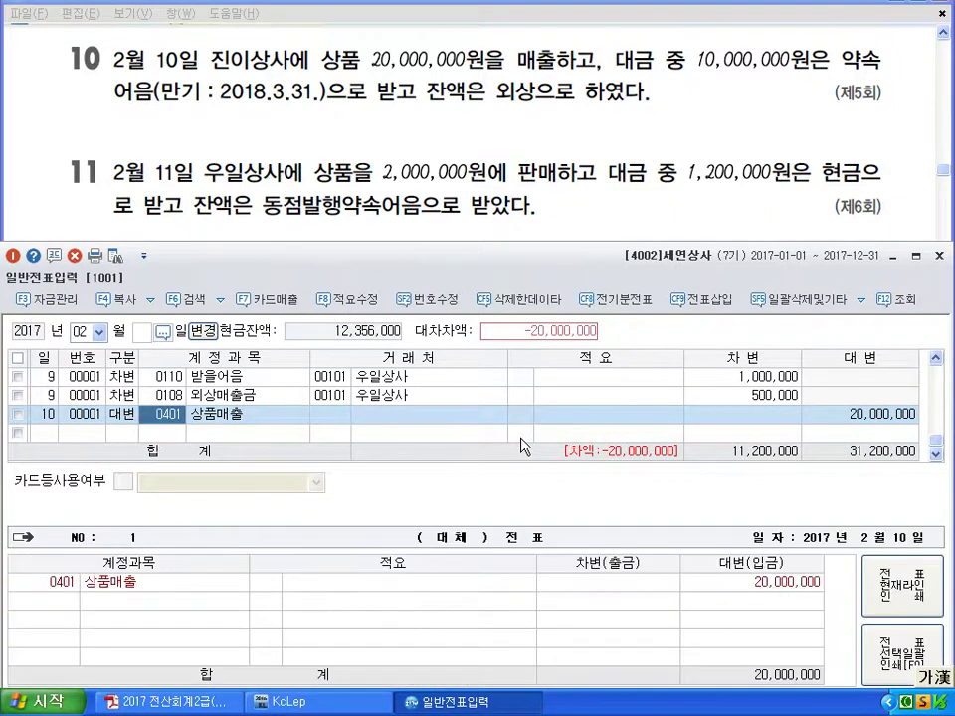
{"action": "key", "text": "Down"}
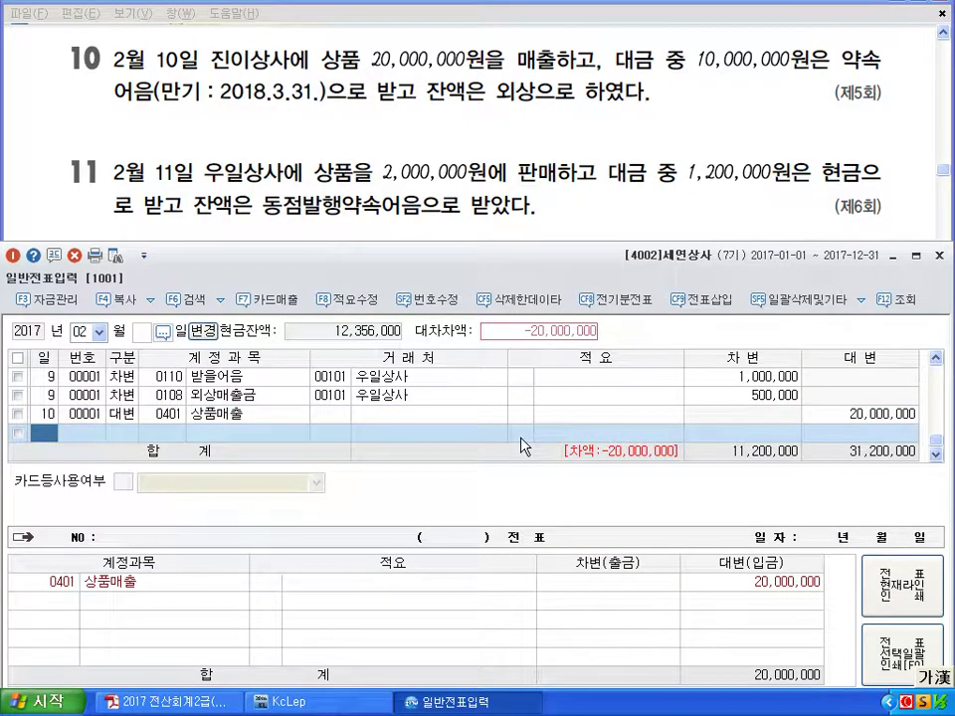
{"action": "key", "text": "Up"}
{"action": "key", "text": "Return"}
{"action": "key", "text": "Return"}
{"action": "key", "text": "Return"}
{"action": "key", "text": "Return"}
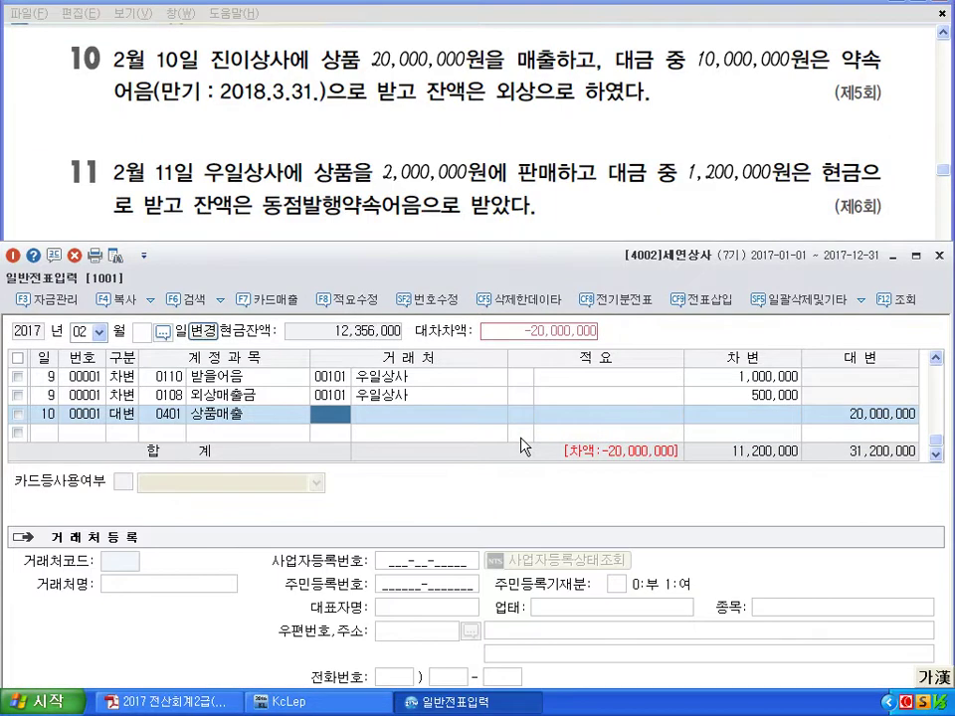
Step: Add a February 10 debit line to account 0110 받을어음 for 10,000,000 with partner 00102 진이상사
{"action": "key", "text": "Down"}
{"action": "key", "text": "Return"}
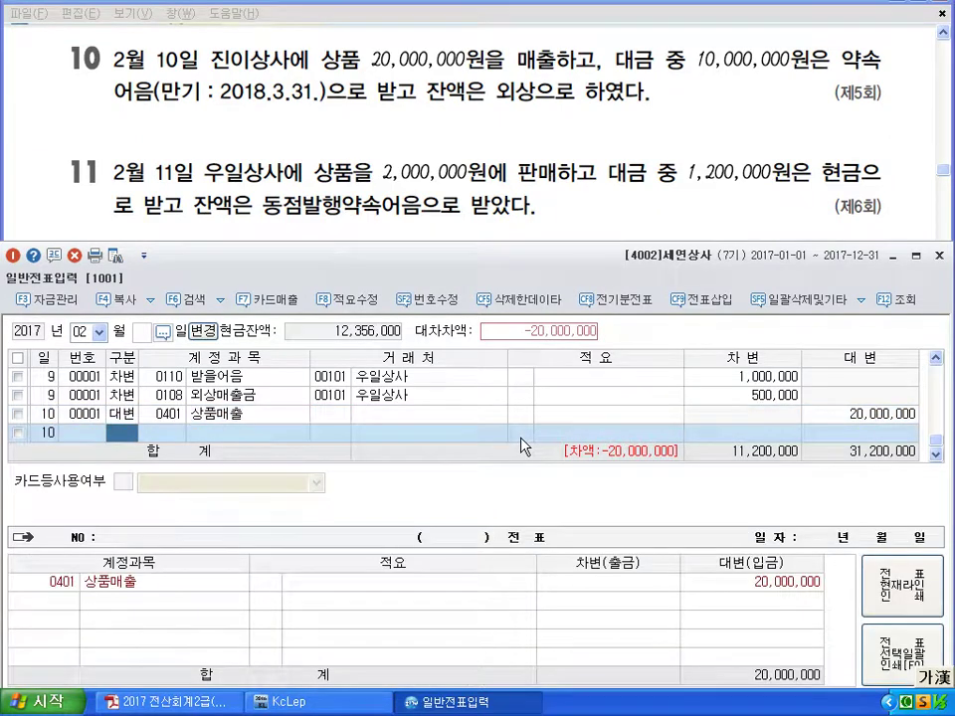
{"action": "type", "text": "311"}
{"action": "key", "text": "Return"}
{"action": "type", "text": "102"}
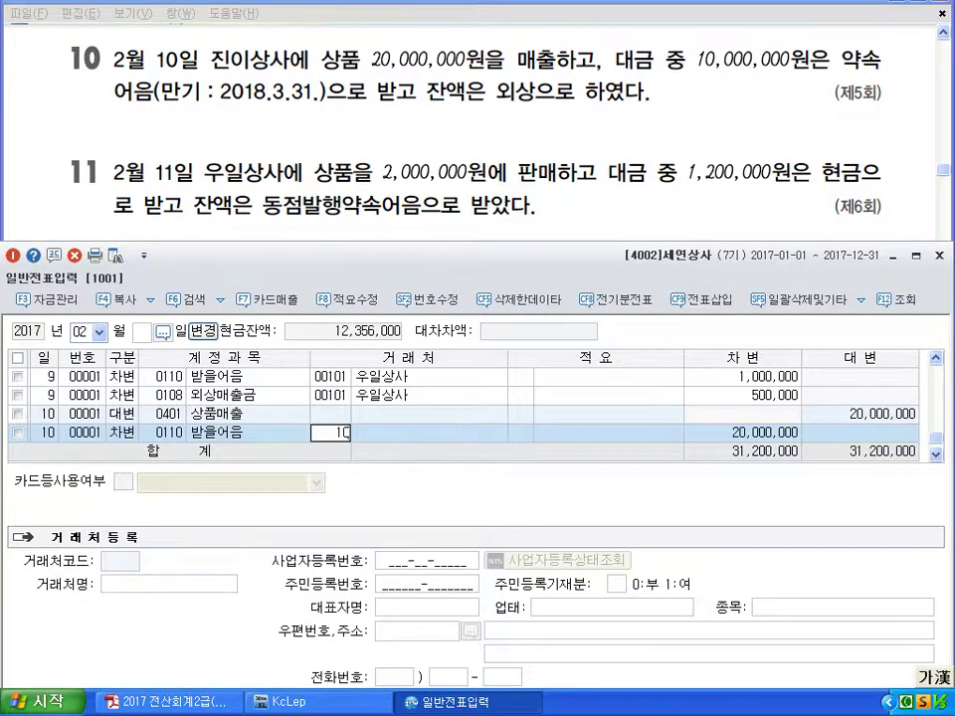
{"action": "key", "text": "Return"}
{"action": "key", "text": "Return"}
{"action": "key", "text": "Return"}
{"action": "type", "text": "10,000,000"}
{"action": "key", "text": "Return"}
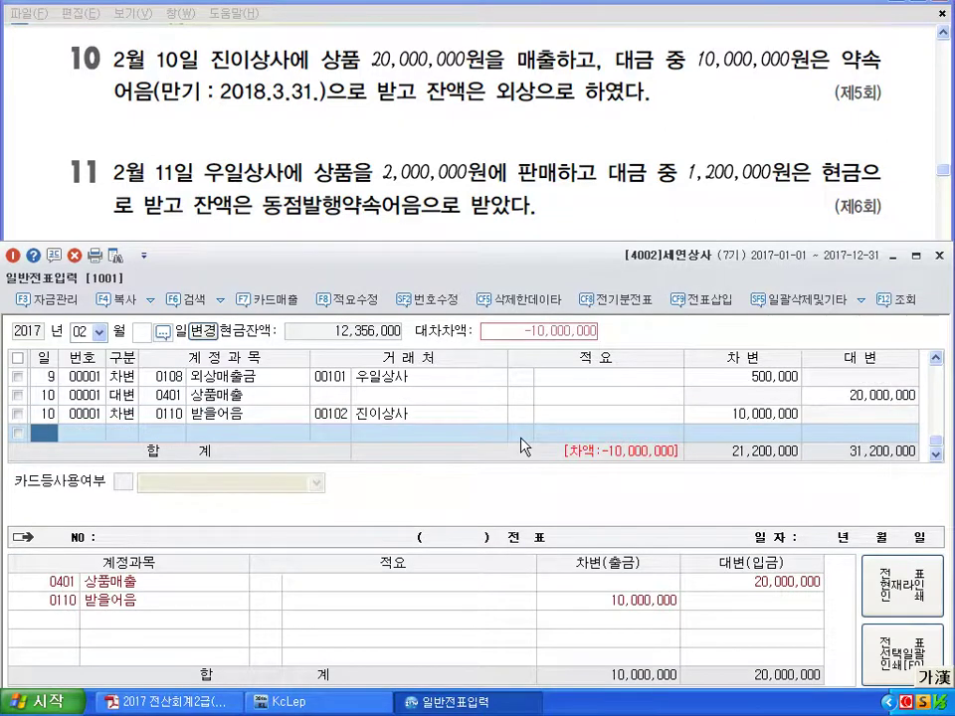
Step: Add a February 10 debit line to account 0108 외상매출금 for 10,000,000 with partner 00102 진이상사
{"action": "type", "text": "10"}
{"action": "key", "text": "Return"}
{"action": "type", "text": "3108"}
{"action": "key", "text": "Return"}
{"action": "type", "text": "102"}
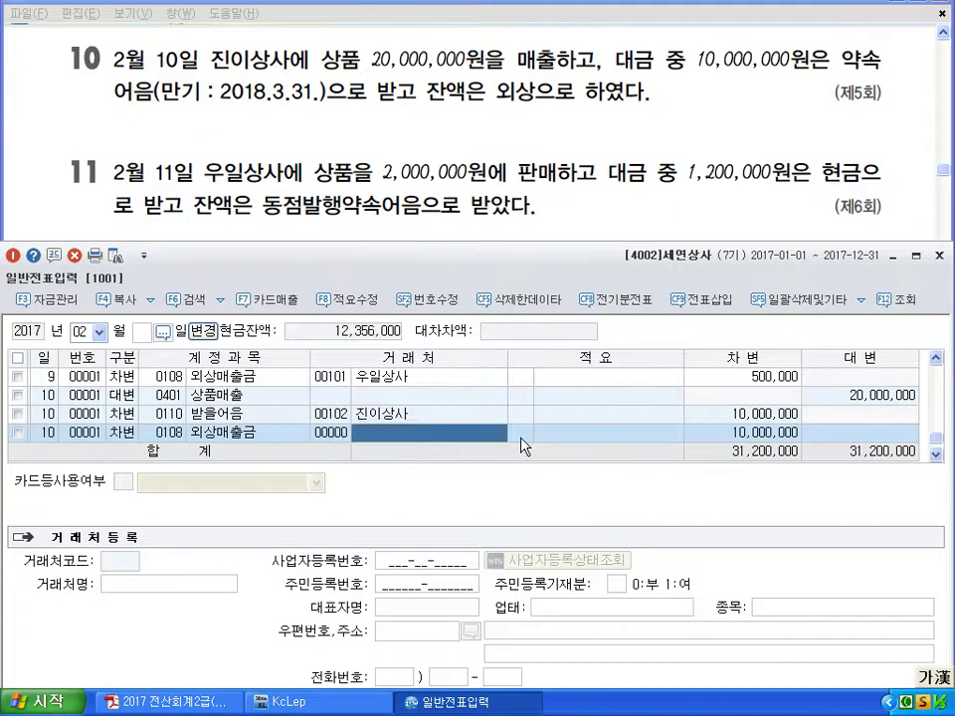
{"action": "key", "text": "Return"}
{"action": "key", "text": "Return"}
{"action": "key", "text": "Return"}
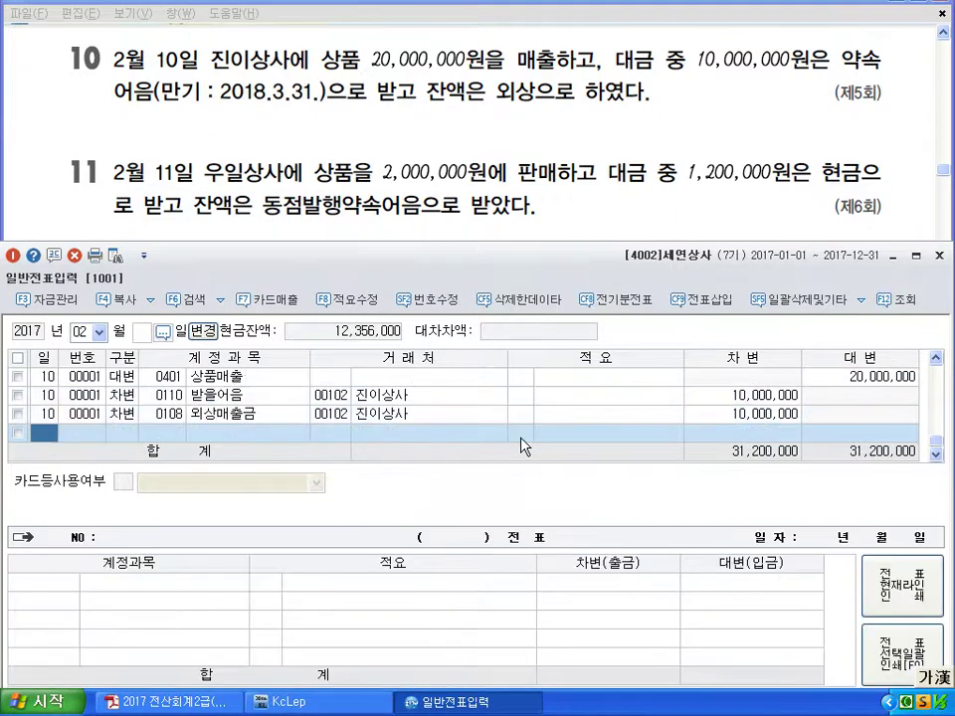
{"action": "key", "text": "Up"}
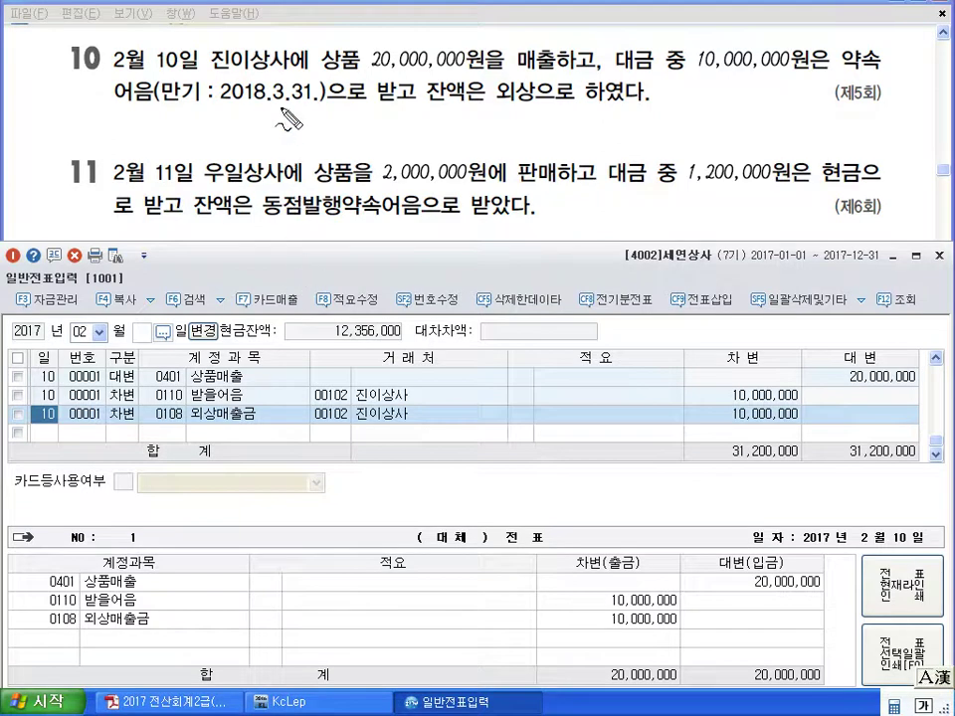
{"action": "mouse_move", "coordinate": [312, 111]}
{"action": "left_mouse_down"}
{"action": "mouse_move", "coordinate": [295, 114]}
{"action": "mouse_move", "coordinate": [299, 65]}
{"action": "mouse_move", "coordinate": [305, 113]}
{"action": "left_mouse_up"}
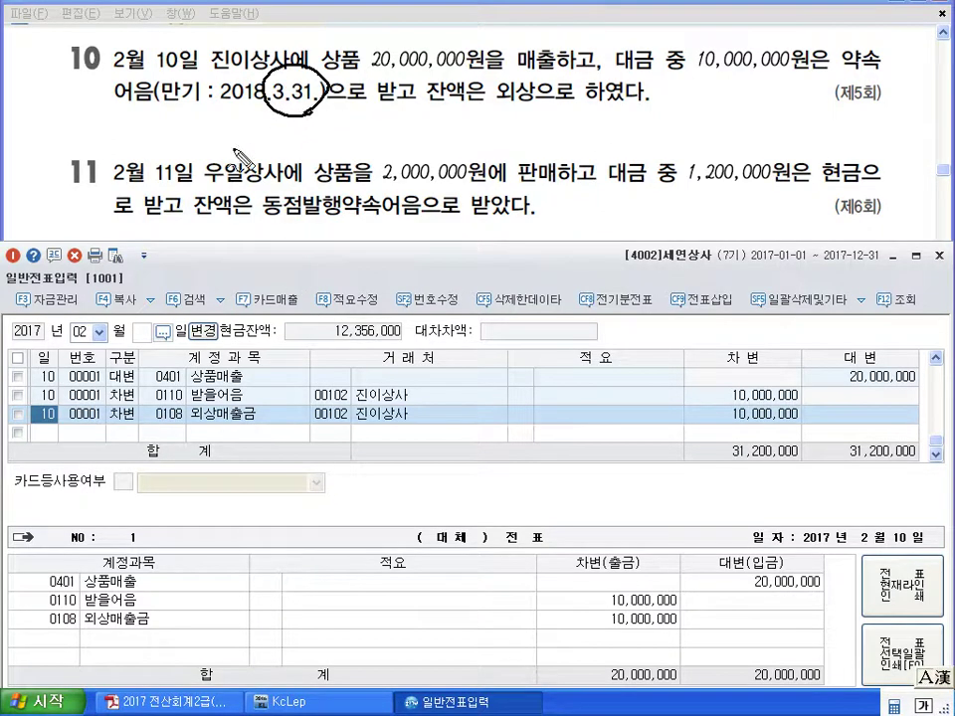
{"action": "mouse_move", "coordinate": [117, 75]}
{"action": "left_mouse_down"}
{"action": "mouse_move", "coordinate": [185, 69]}
{"action": "mouse_move", "coordinate": [211, 137]}
{"action": "mouse_move", "coordinate": [260, 112]}
{"action": "mouse_move", "coordinate": [241, 110]}
{"action": "mouse_move", "coordinate": [312, 107]}
{"action": "left_mouse_up"}
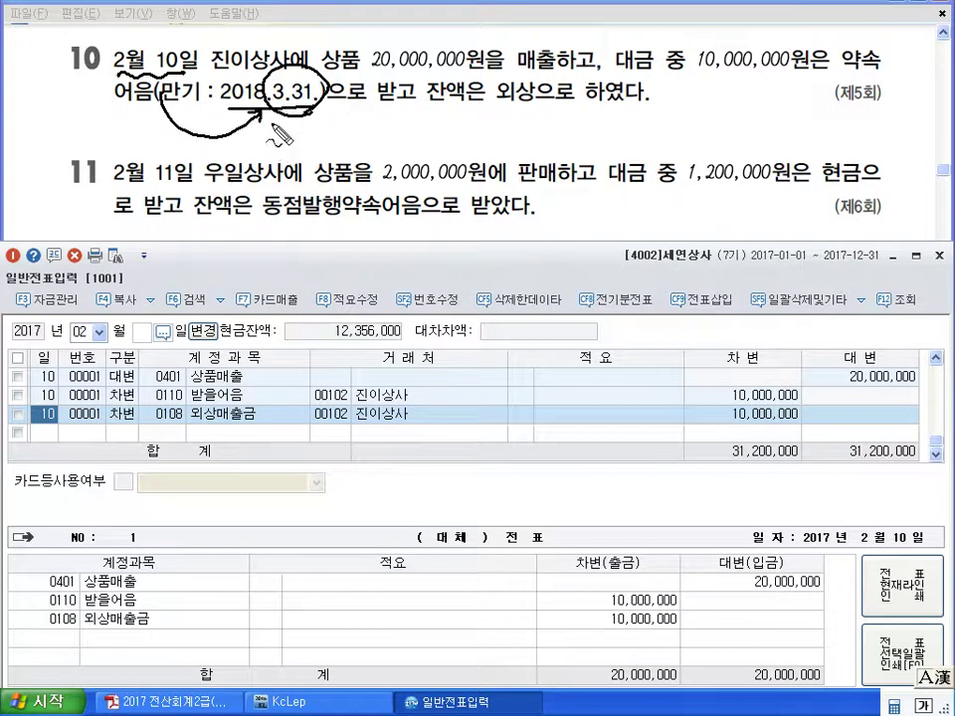
{"action": "mouse_move", "coordinate": [159, 71]}
{"action": "left_mouse_down"}
{"action": "mouse_move", "coordinate": [104, 44]}
{"action": "mouse_move", "coordinate": [204, 70]}
{"action": "left_mouse_up"}
{"action": "mouse_move", "coordinate": [868, 272]}
{"action": "left_mouse_down"}
{"action": "mouse_move", "coordinate": [833, 270]}
{"action": "mouse_move", "coordinate": [881, 232]}
{"action": "mouse_move", "coordinate": [853, 276]}
{"action": "mouse_move", "coordinate": [892, 301]}
{"action": "mouse_move", "coordinate": [880, 308]}
{"action": "left_mouse_up"}
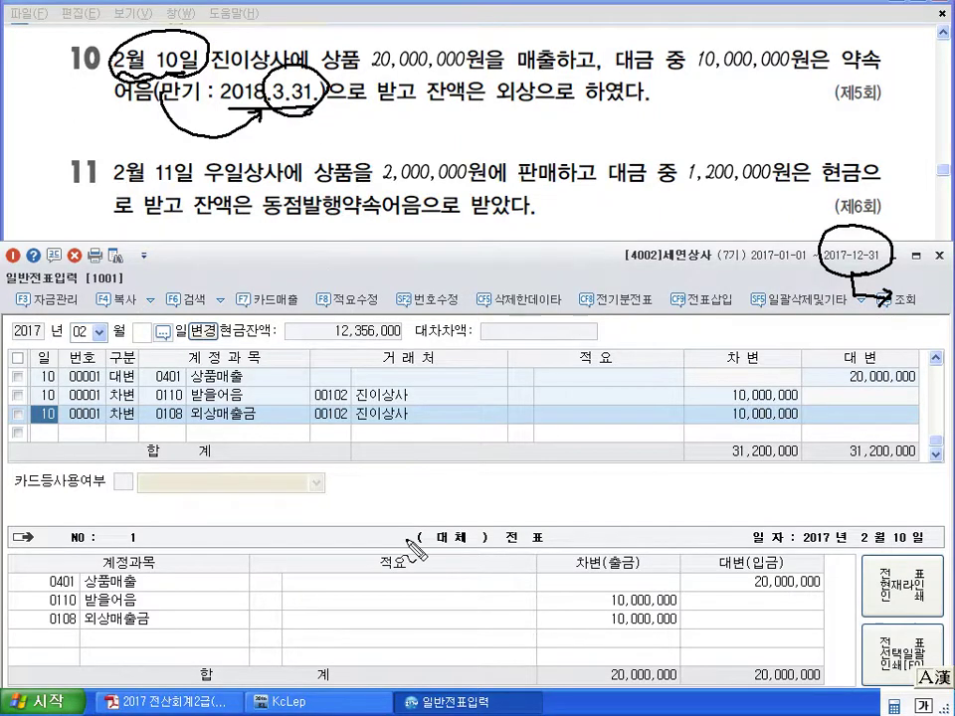
{"action": "key", "text": "Escape"}
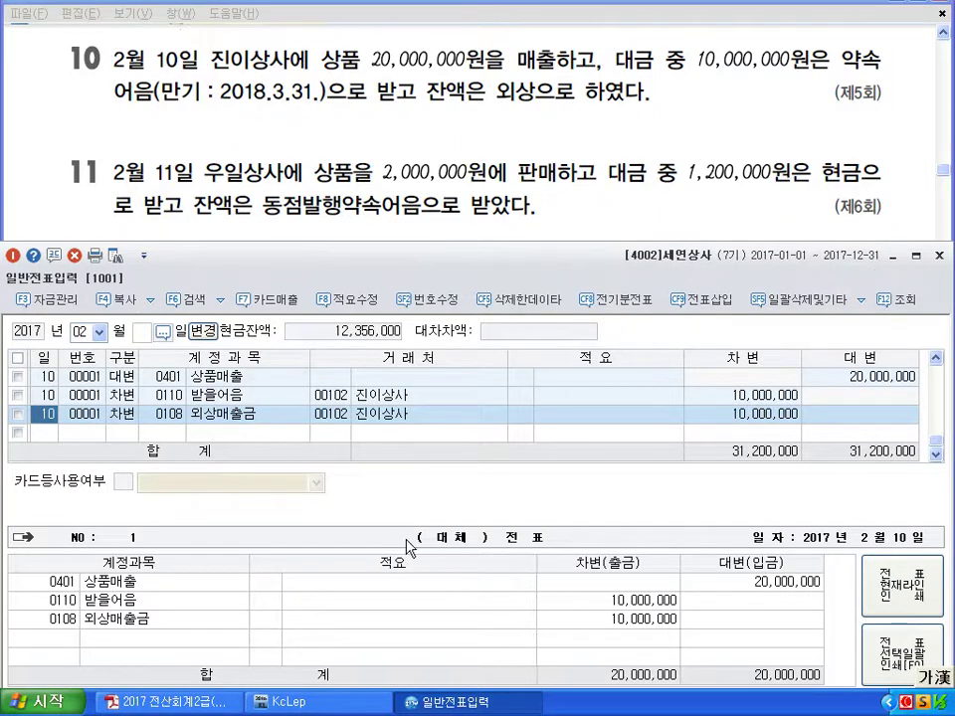
Step: Add a February 11 credit line to account 0401 상품매출 for 2,000,000 without a partner
{"action": "key", "text": "Down"}
{"action": "type", "text": "11"}
{"action": "key", "text": "Return"}
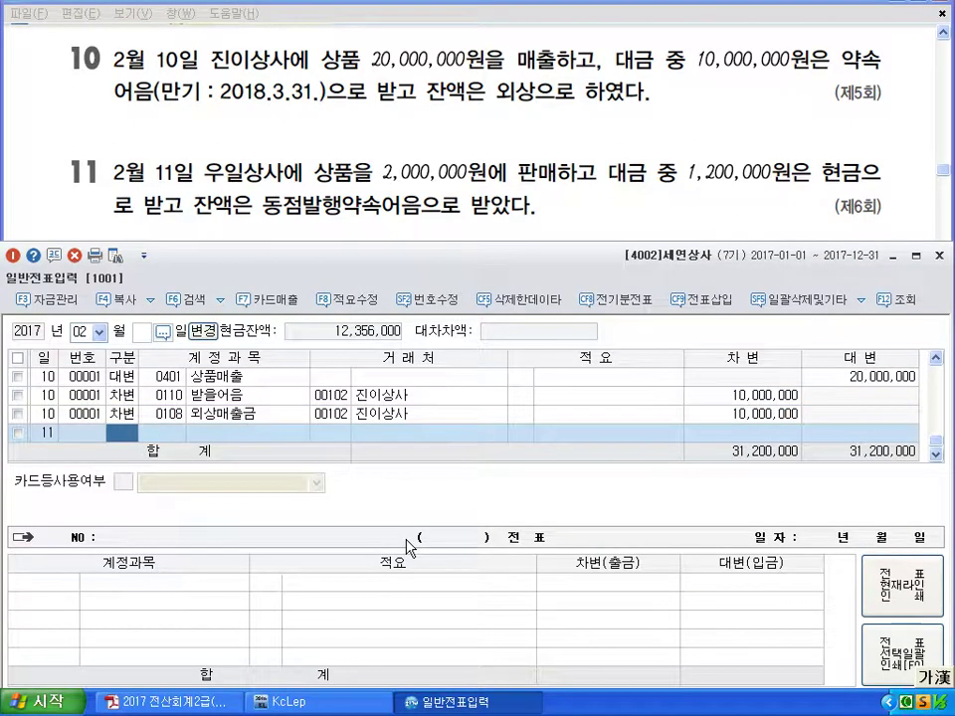
{"action": "type", "text": "4"}
{"action": "key", "text": "Return"}
{"action": "type", "text": "401"}
{"action": "key", "text": "Return"}
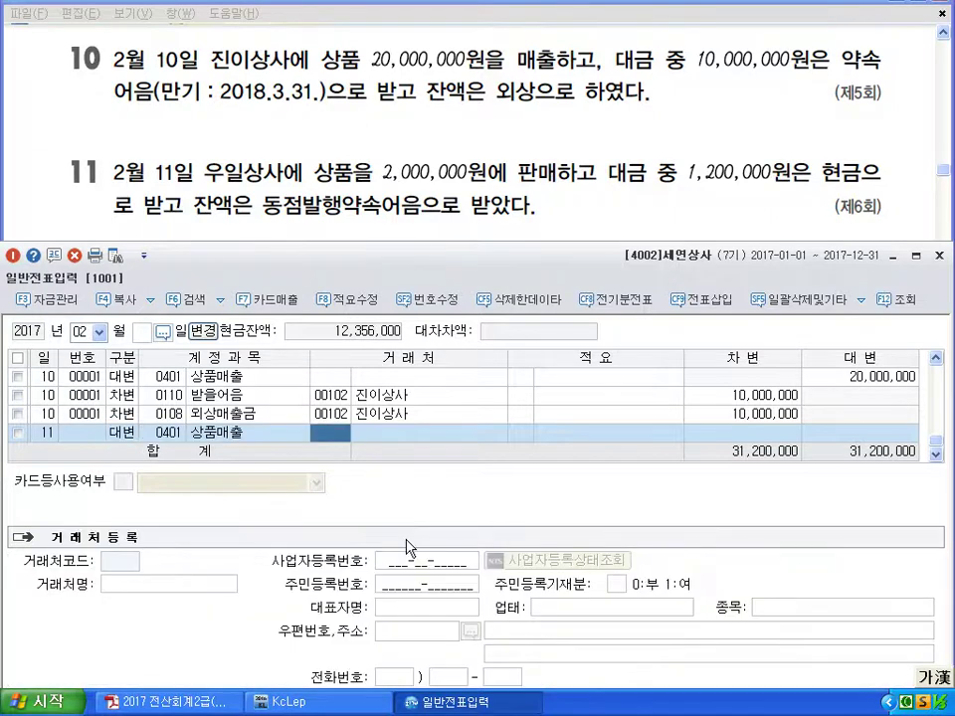
{"action": "key", "text": "Return"}
{"action": "key", "text": "Return"}
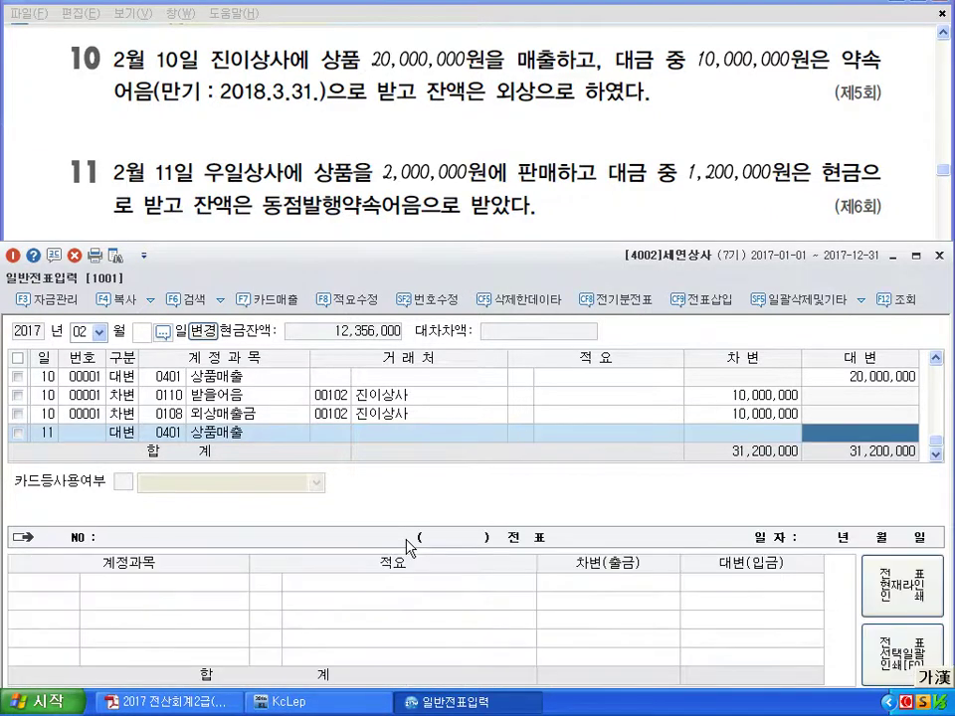
{"action": "type", "text": "2000000"}
{"action": "key", "text": "Return"}
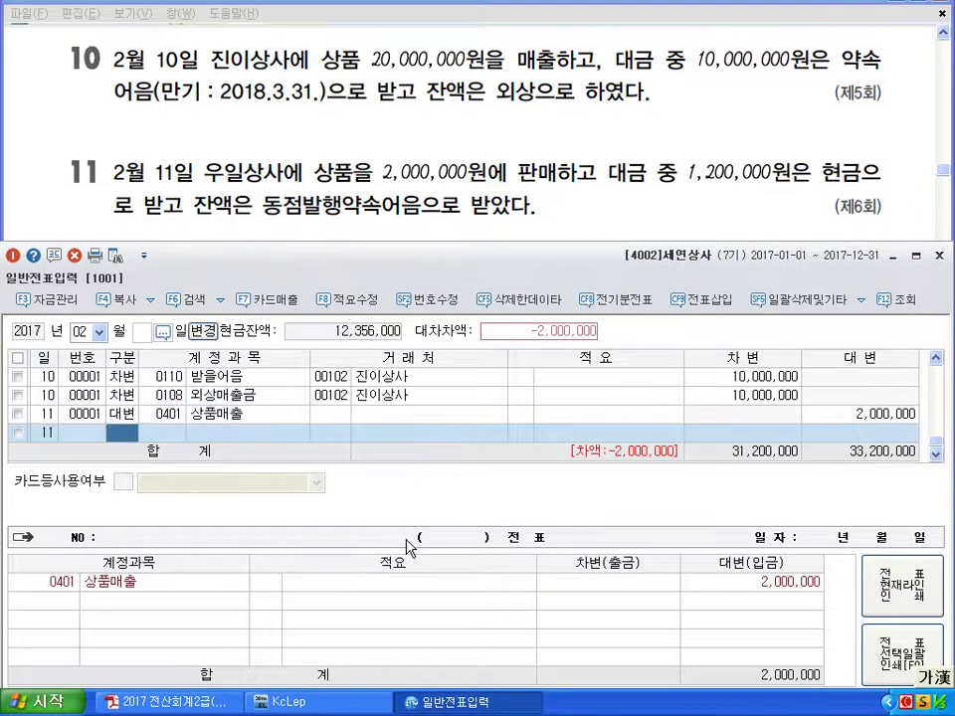
Step: Add a February 11 debit line to account 0101 현금 for 1,200,000 without a partner
{"action": "type", "text": "3"}
{"action": "key", "text": "Return"}
{"action": "type", "text": "101"}
{"action": "key", "text": "Return"}
{"action": "key", "text": "Return"}
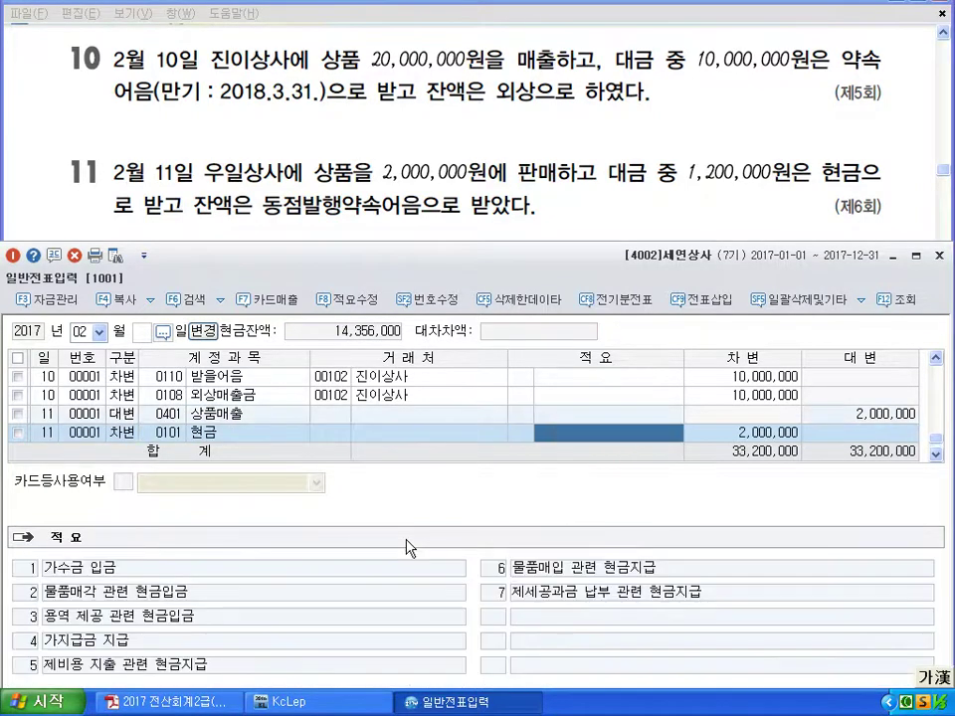
{"action": "key", "text": "Return"}
{"action": "type", "text": "1200000"}
{"action": "key", "text": "Return"}
Step: Add a February 11 debit line to account 0110 받을어음 for 800,000 with partner 00101 우일상사
{"action": "type", "text": "11"}
{"action": "key", "text": "Return"}
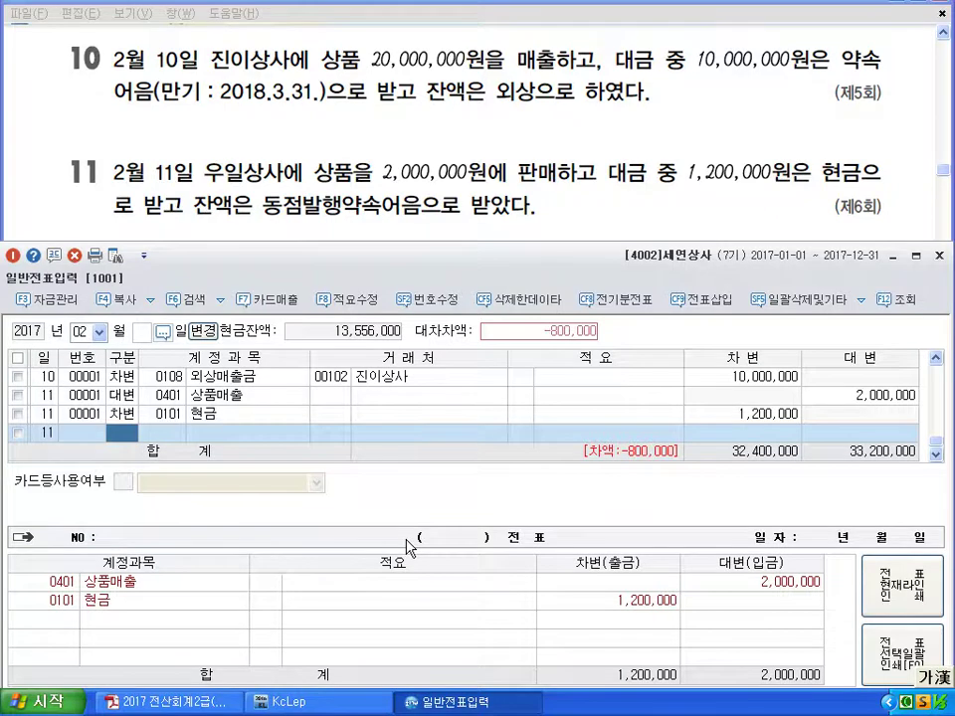
{"action": "key", "text": "1"}
{"action": "key", "text": "Return"}
{"action": "type", "text": "1"}
{"action": "key", "text": "Return"}
{"action": "key", "text": "Escape"}
{"action": "key", "text": "Left"}
{"action": "key", "text": "3"}
{"action": "key", "text": "Return"}
{"action": "type", "text": "110"}
{"action": "key", "text": "Return"}
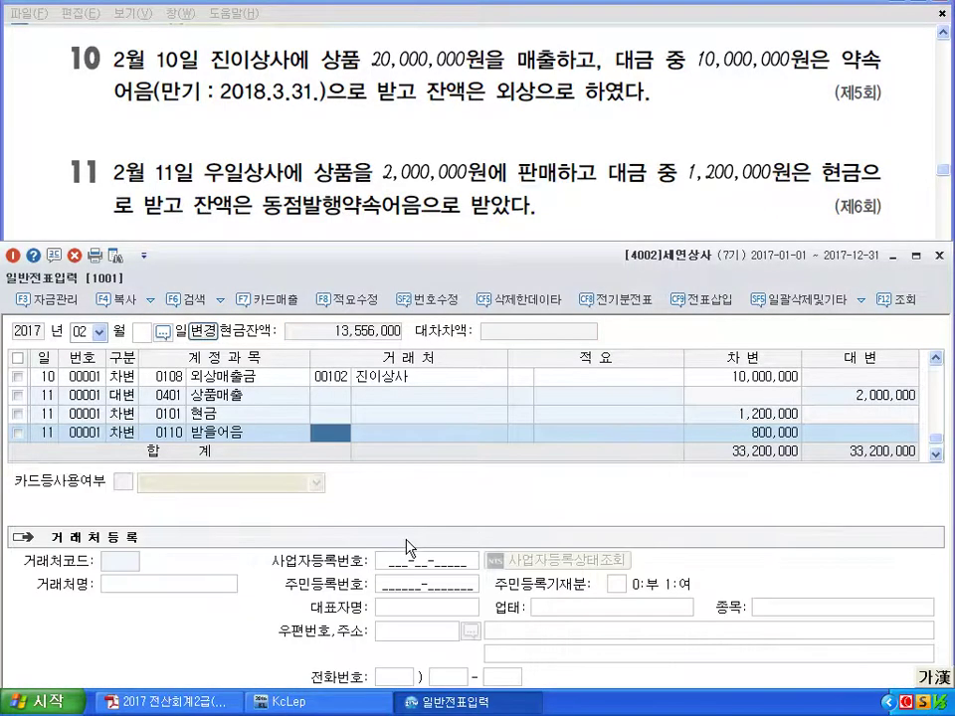
{"action": "type", "text": "101"}
{"action": "key", "text": "Return"}
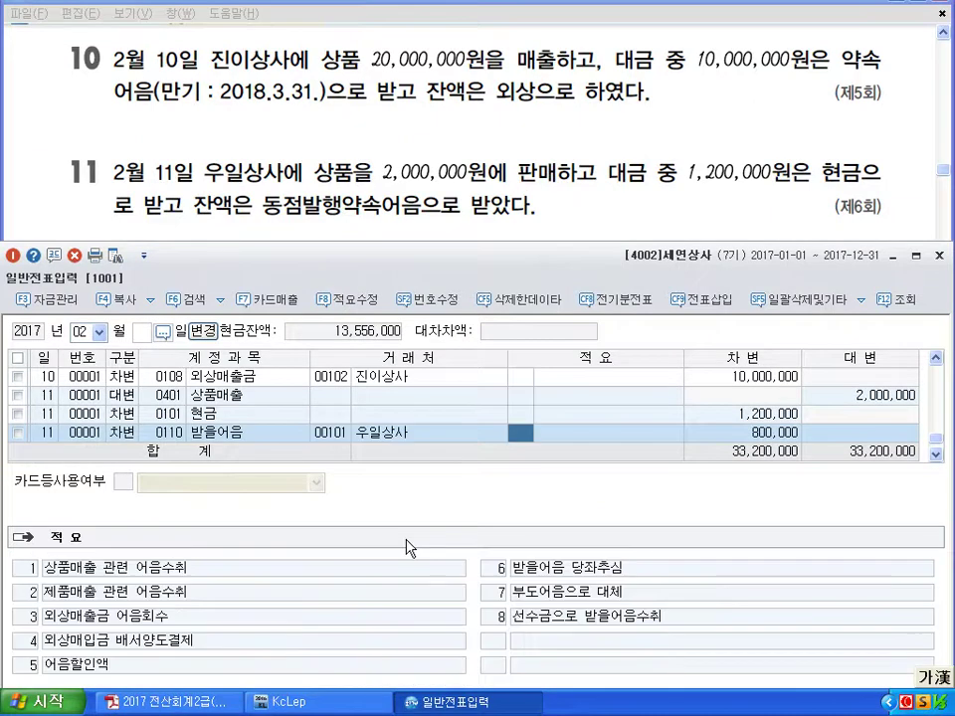
Step: Circle 약속어음 in problem 11 with the annotation pen, cross out the handwritten 만기 and underline the handwritten 단기, clearing the markup to finish
{"action": "key", "text": "ctrl+shift+d"}
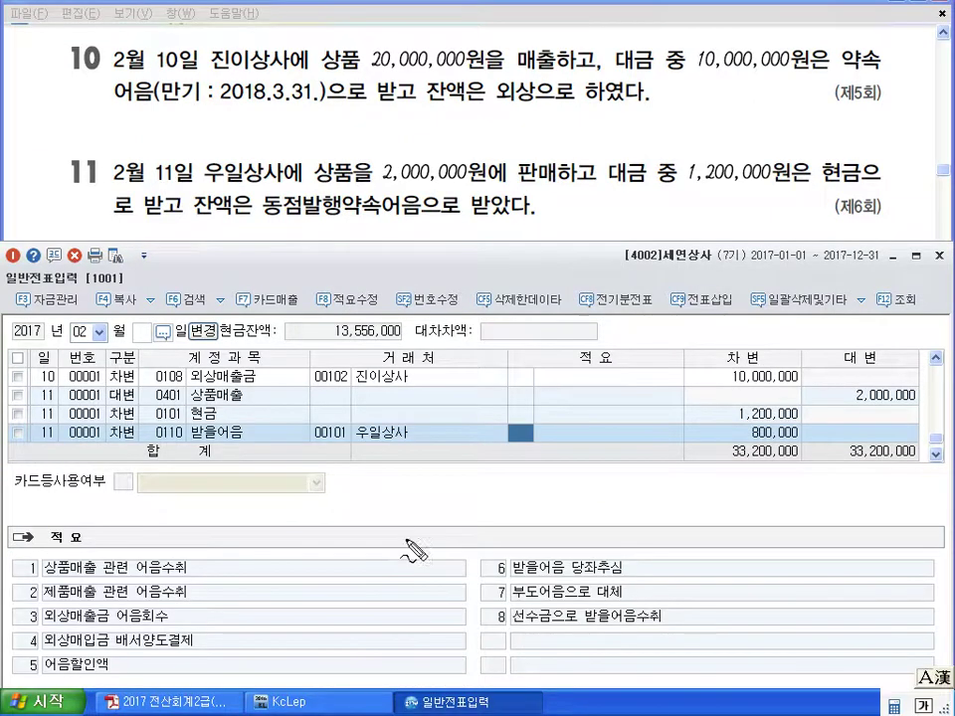
{"action": "left_click_drag", "start_coordinate": [426, 189], "coordinate": [418, 177]}
{"action": "left_click_drag", "start_coordinate": [382, 249], "coordinate": [405, 274]}
{"action": "left_click_drag", "start_coordinate": [406, 260], "coordinate": [427, 274]}
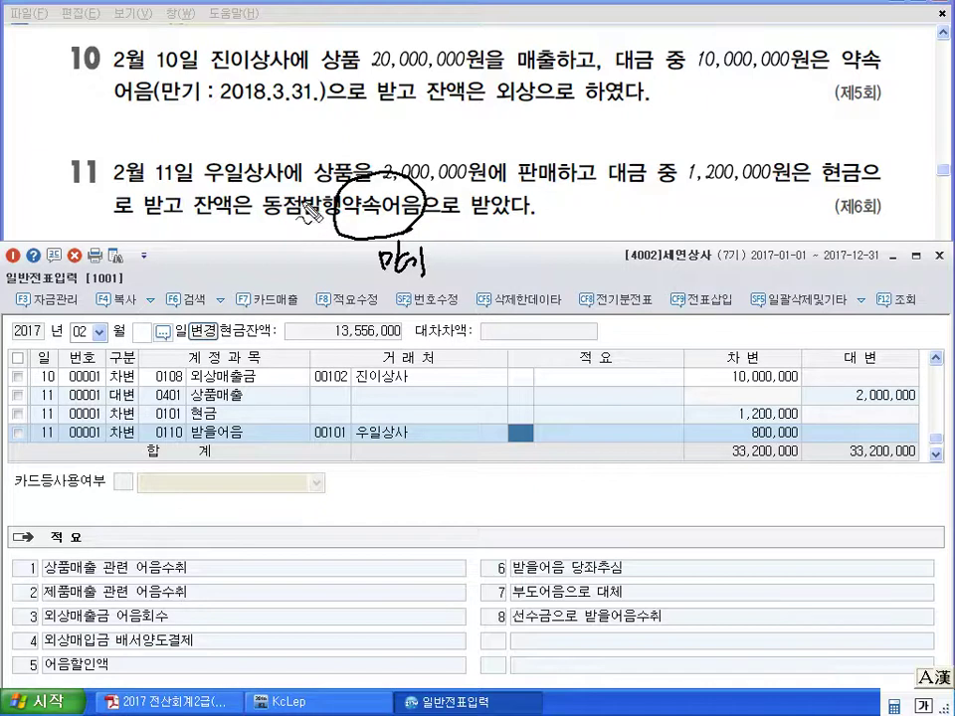
{"action": "mouse_move", "coordinate": [464, 249]}
{"action": "left_mouse_down"}
{"action": "mouse_move", "coordinate": [462, 280]}
{"action": "mouse_move", "coordinate": [512, 279]}
{"action": "left_mouse_up"}
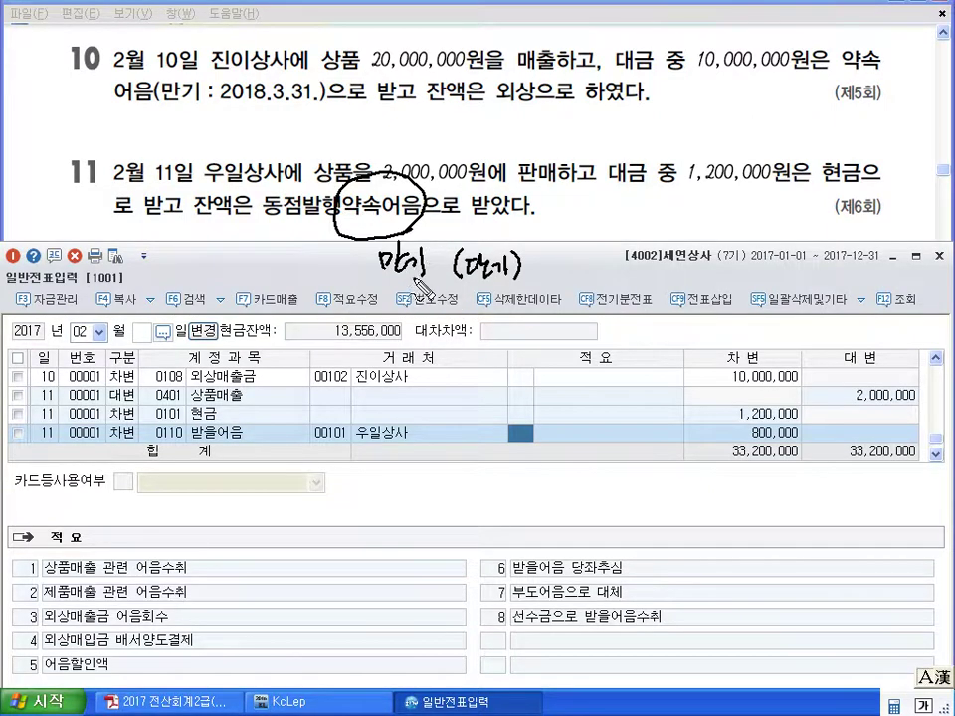
{"action": "mouse_move", "coordinate": [378, 251]}
{"action": "left_mouse_down"}
{"action": "mouse_move", "coordinate": [424, 283]}
{"action": "mouse_move", "coordinate": [430, 241]}
{"action": "left_mouse_up"}
{"action": "left_click_drag", "start_coordinate": [454, 284], "coordinate": [527, 280]}
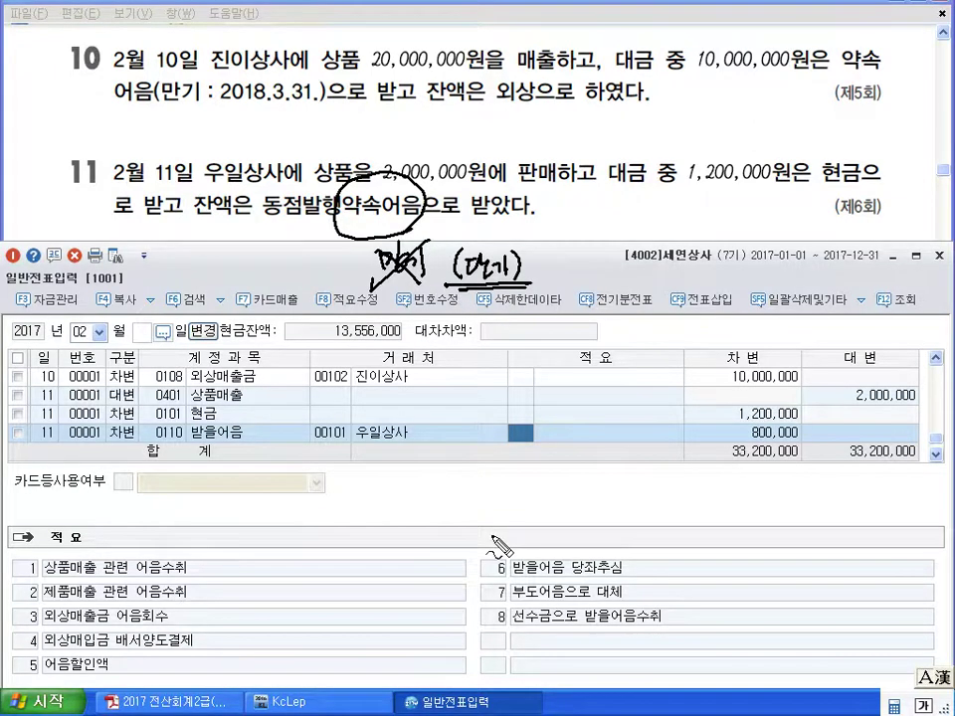
{"action": "key", "text": "Escape"}
Step: Add a February 12 credit line to account 0108 외상매출금 for 500,000 with partner 00102 진이상사
{"action": "key", "text": "Return"}
{"action": "key", "text": "Return"}
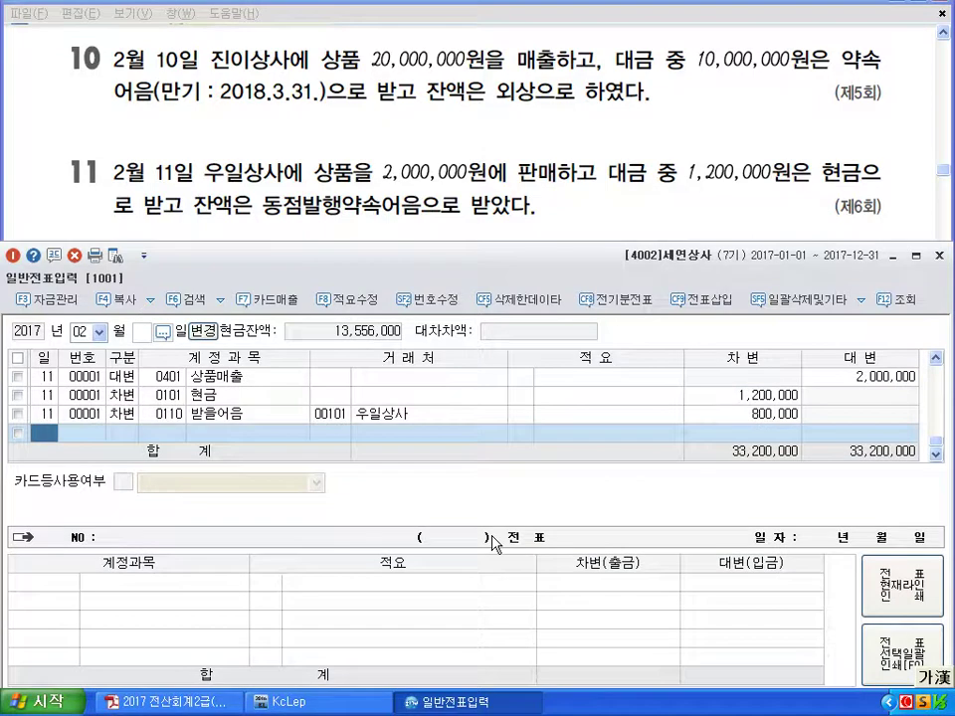
{"action": "type", "text": "12"}
{"action": "key", "text": "Return"}
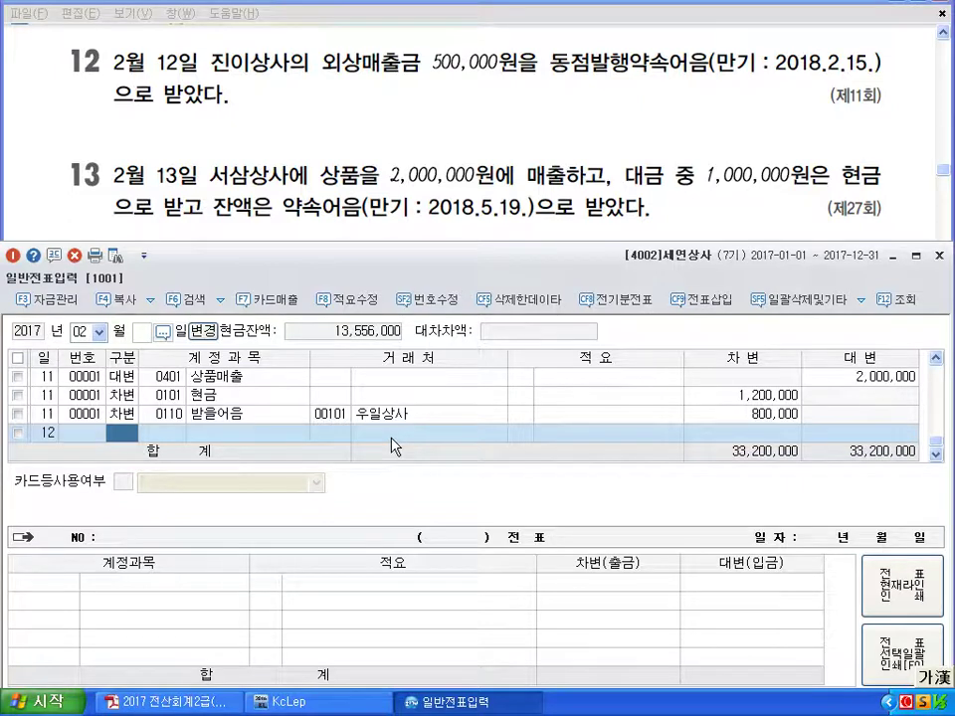
{"action": "type", "text": "4"}
{"action": "key", "text": "Return"}
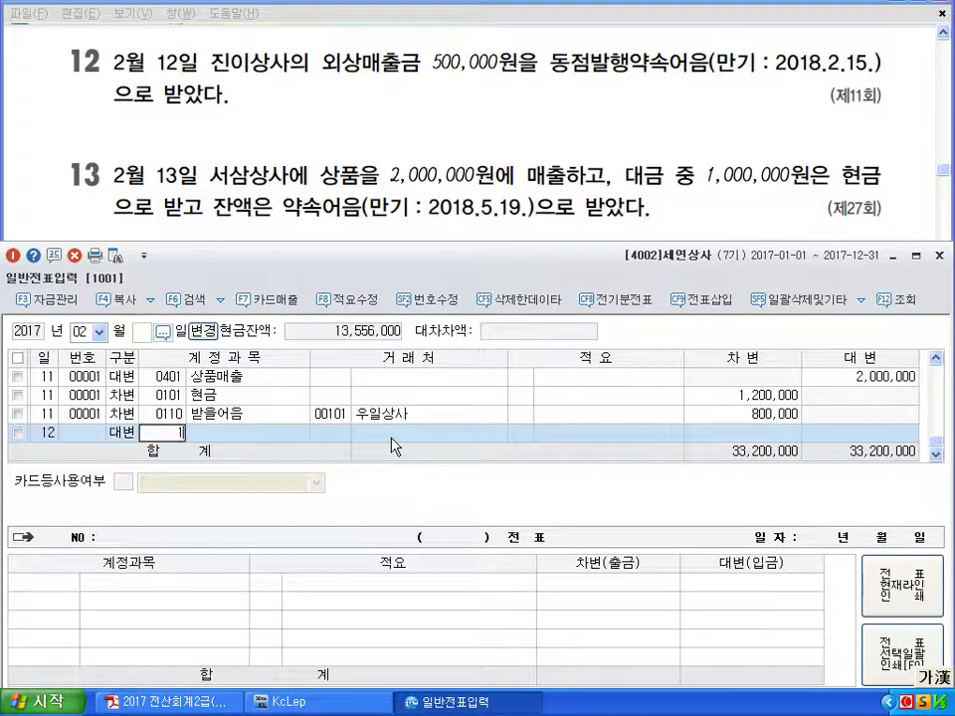
{"action": "type", "text": "108"}
{"action": "key", "text": "Return"}
{"action": "type", "text": "102"}
{"action": "key", "text": "Return"}
{"action": "key", "text": "Return"}
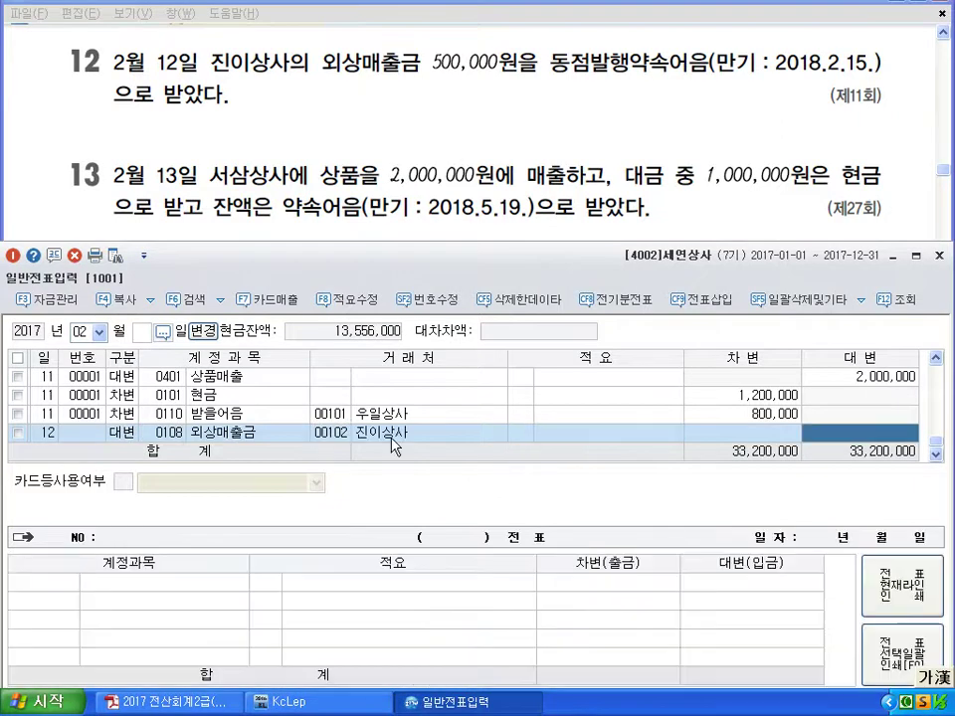
{"action": "type", "text": "500"}
{"action": "key", "text": "Return"}
Step: Add a February 12 debit line to account 0110 받을어음 for 500,000 with partner 00102 진이상사
{"action": "key", "text": "Return"}
{"action": "type", "text": "3"}
{"action": "key", "text": "Return"}
{"action": "type", "text": "110"}
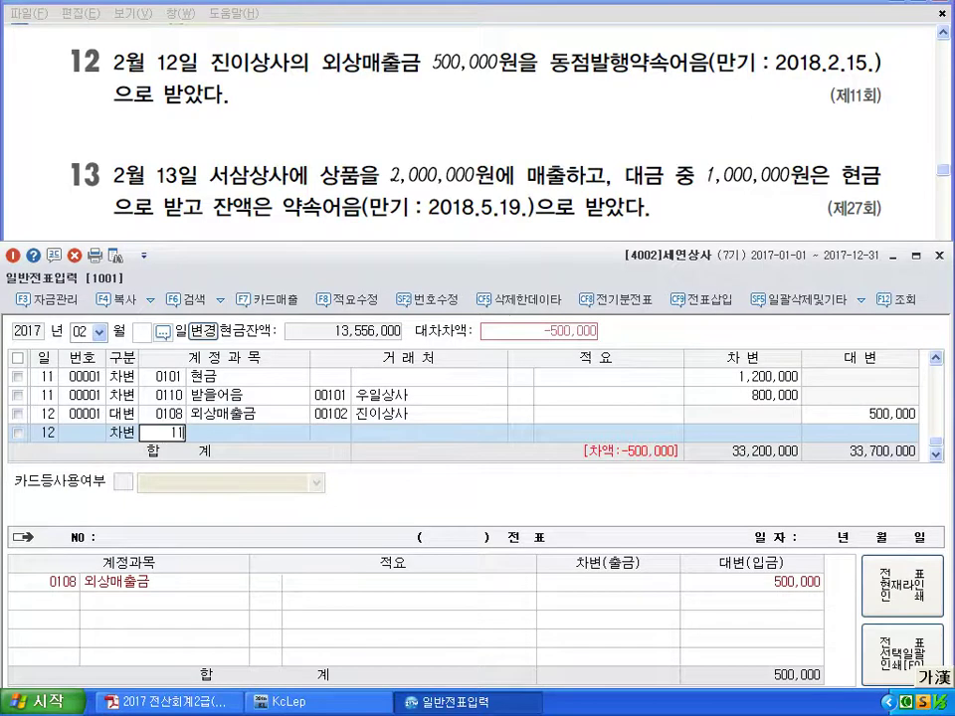
{"action": "key", "text": "Return"}
{"action": "key", "text": "Return"}
{"action": "key", "text": "Left"}
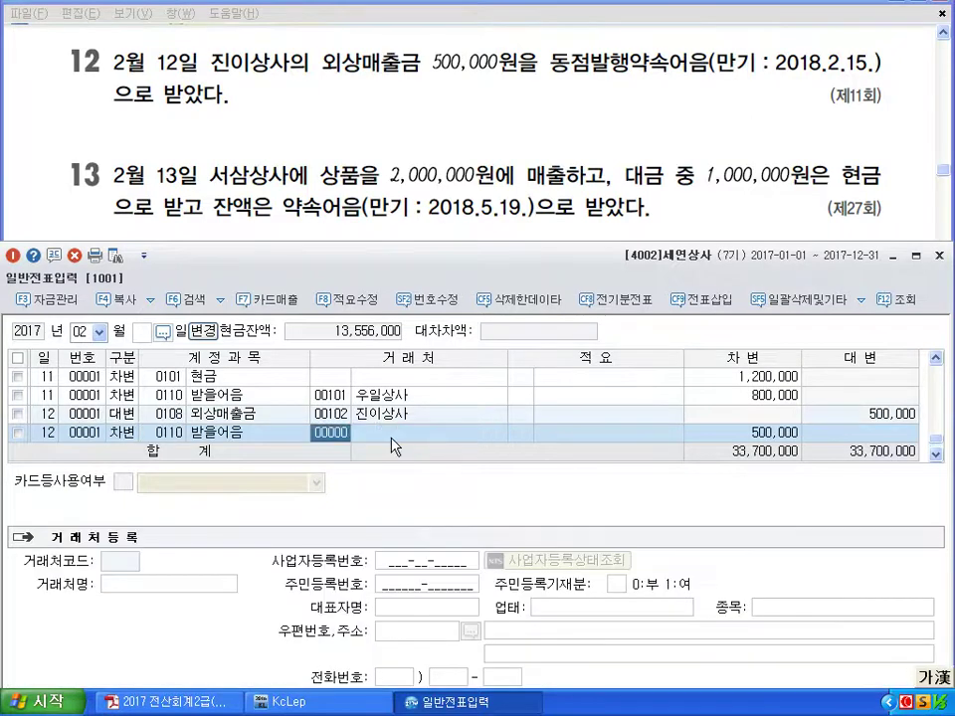
{"action": "type", "text": "102"}
{"action": "key", "text": "Return"}
{"action": "key", "text": "Left"}
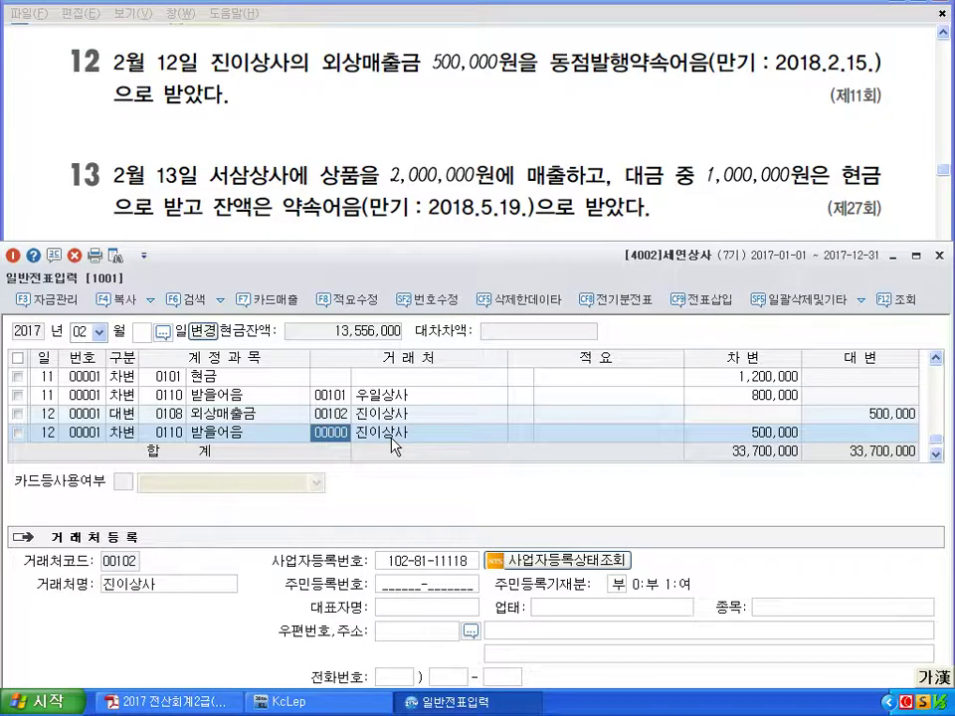
{"action": "key", "text": "Right"}
{"action": "key", "text": "Return"}
{"action": "key", "text": "Return"}
{"action": "key", "text": "Return"}
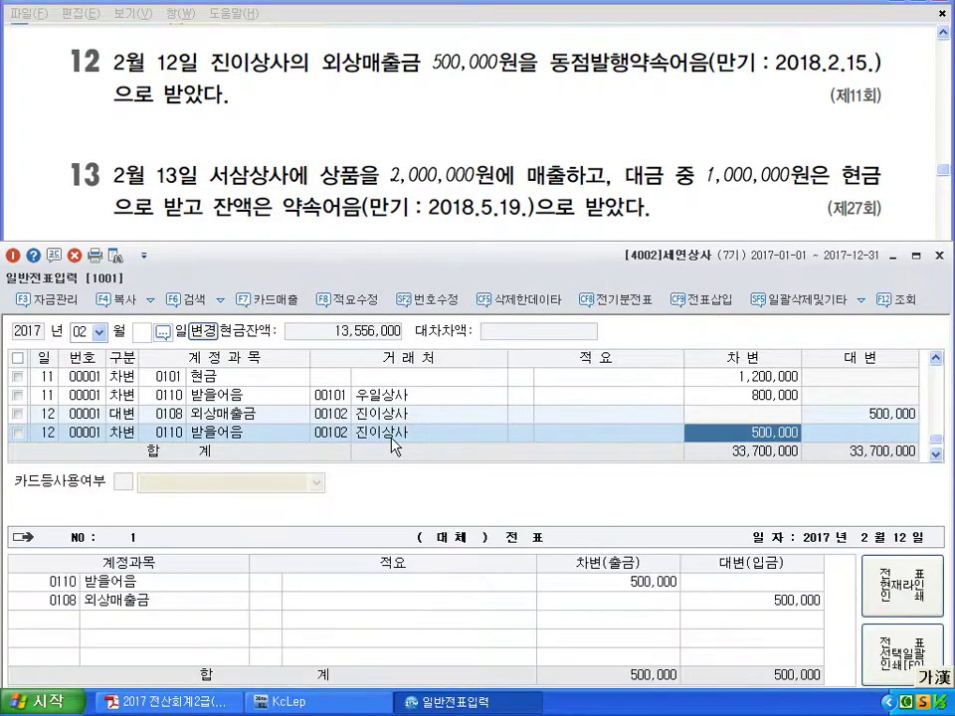
{"action": "key", "text": "Return"}
{"action": "key", "text": "Up"}
{"action": "key", "text": "Down"}
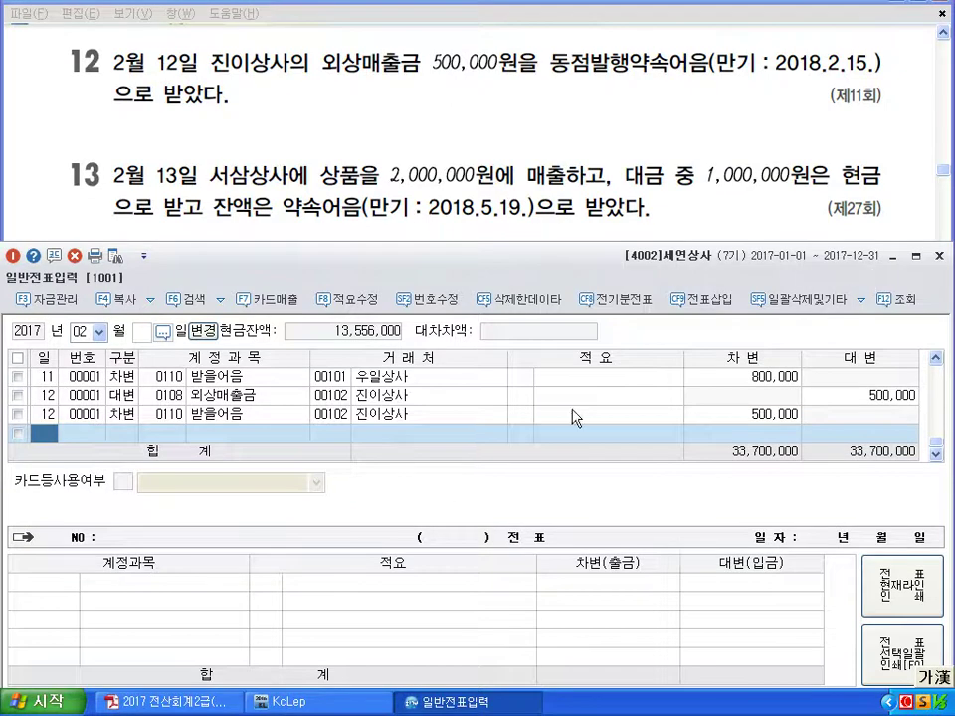
Step: Add a February 13 credit line to account 0401 상품매출 for 2,000,000 with partner 00103 서삼상사
{"action": "type", "text": "13"}
{"action": "key", "text": "Return"}
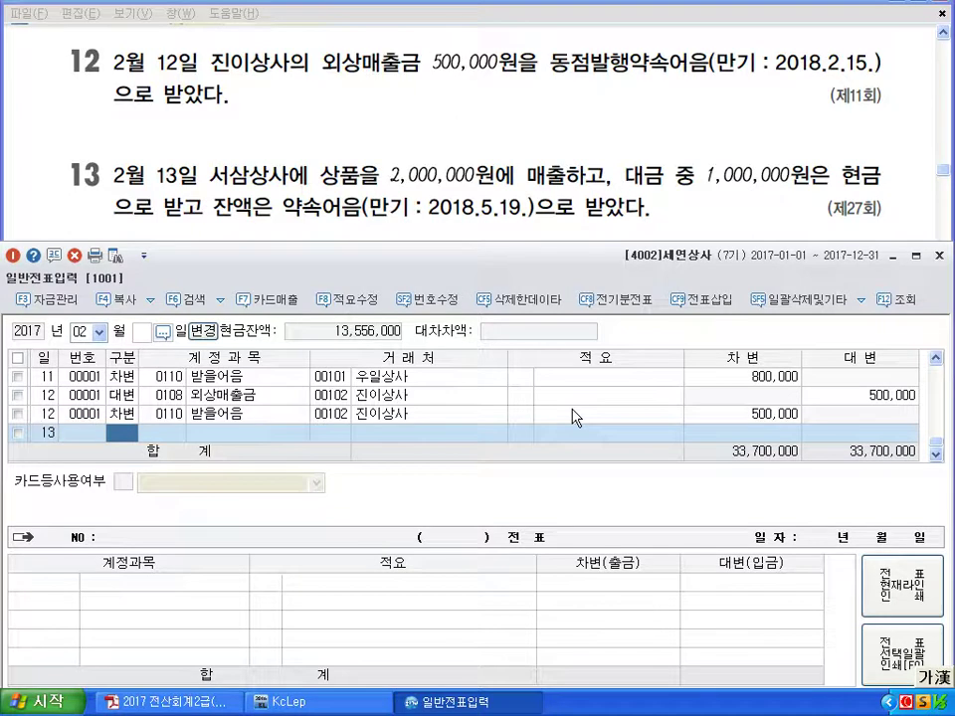
{"action": "type", "text": "4"}
{"action": "key", "text": "Return"}
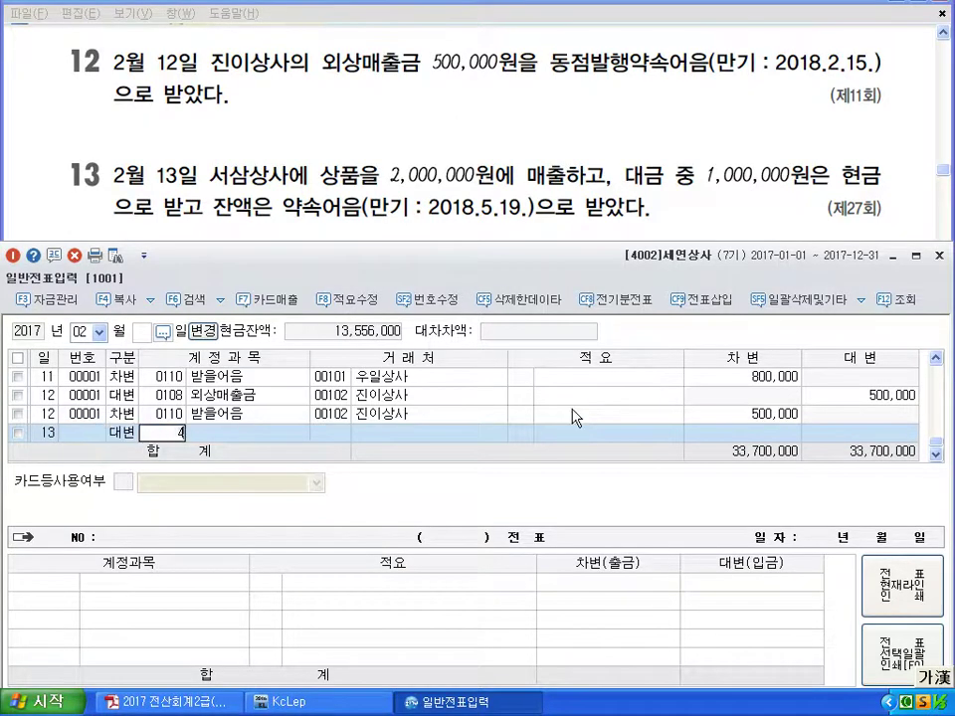
{"action": "type", "text": "0401"}
{"action": "key", "text": "Return"}
{"action": "type", "text": "103"}
{"action": "key", "text": "Return"}
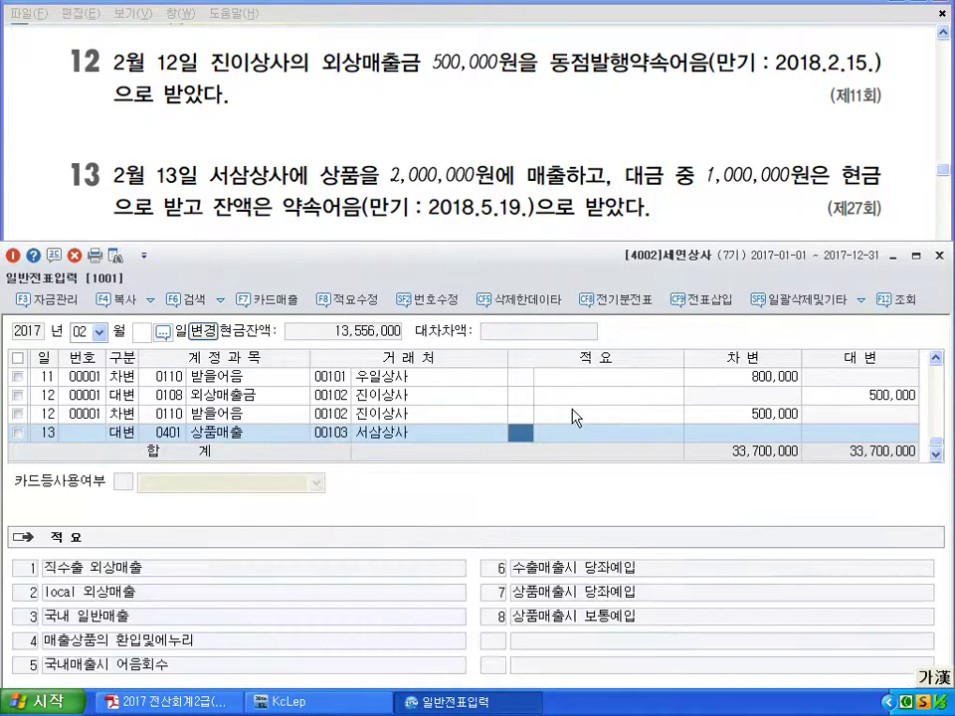
{"action": "key", "text": "Return"}
{"action": "type", "text": "2000000"}
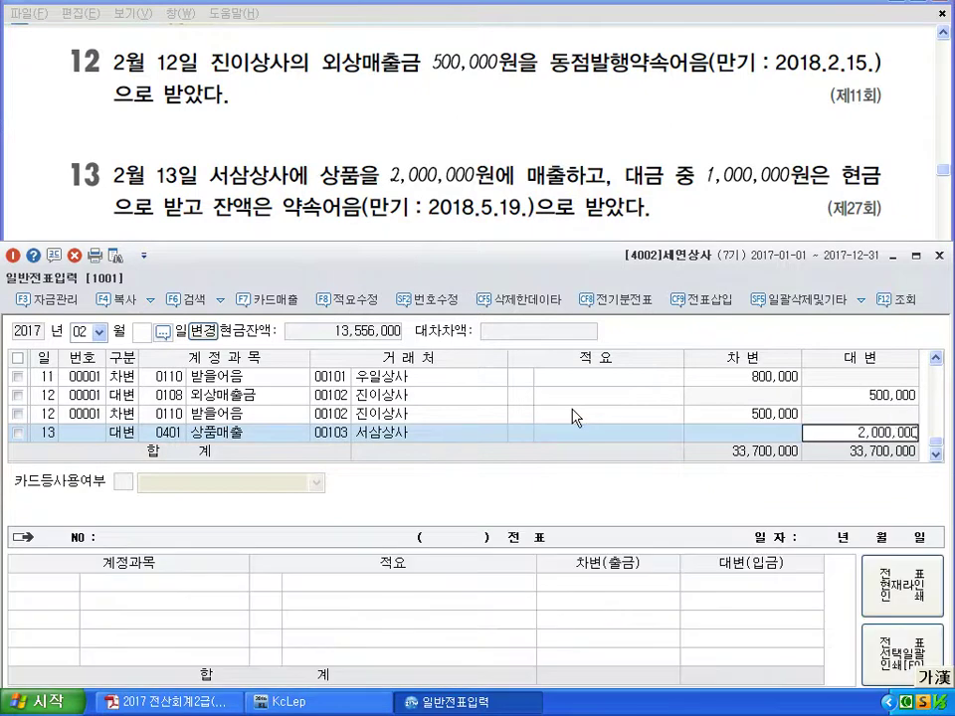
{"action": "key", "text": "Return"}
Step: Add a February 13 debit line to account 0101 현금 for 1,000,000 without a partner
{"action": "key", "text": "Return"}
{"action": "type", "text": "3"}
{"action": "key", "text": "Return"}
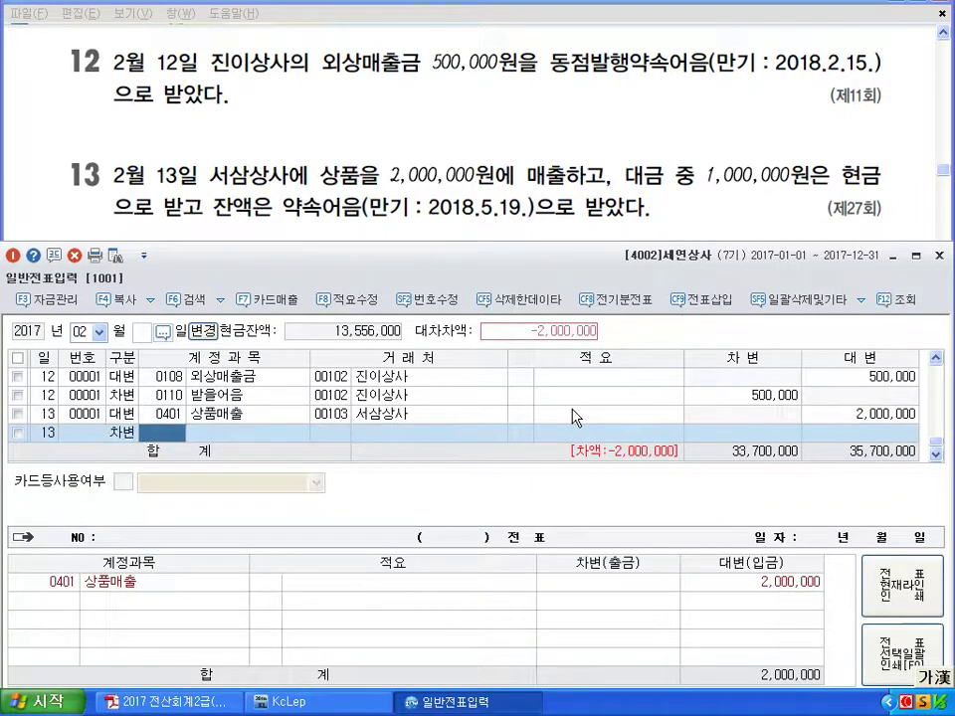
{"action": "type", "text": "101"}
{"action": "key", "text": "Return"}
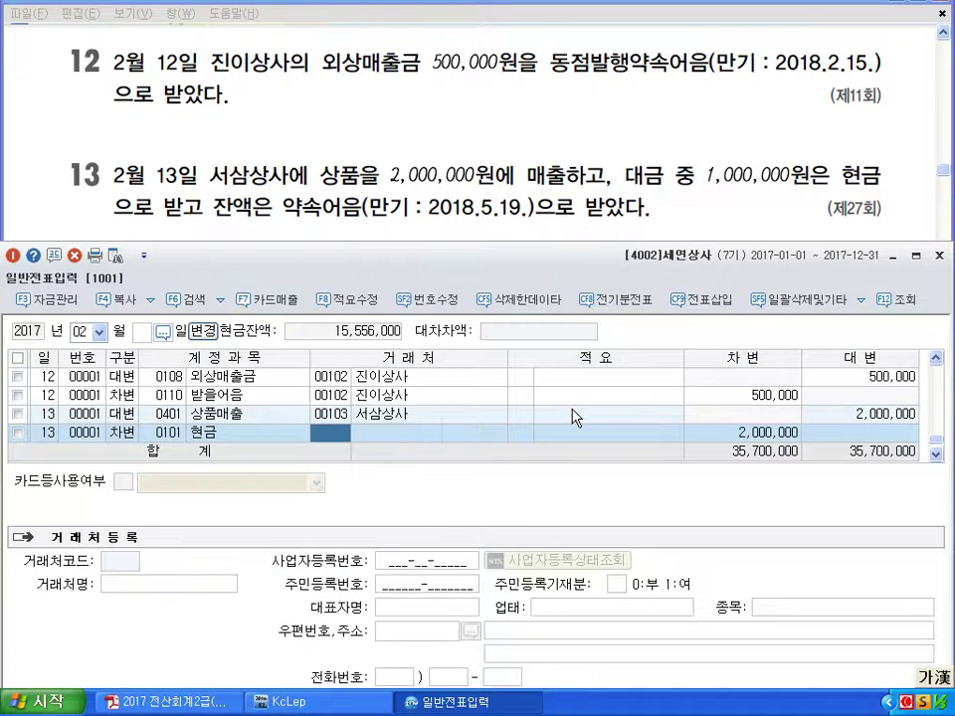
{"action": "key", "text": "Return"}
{"action": "key", "text": "Return"}
{"action": "type", "text": "1"}
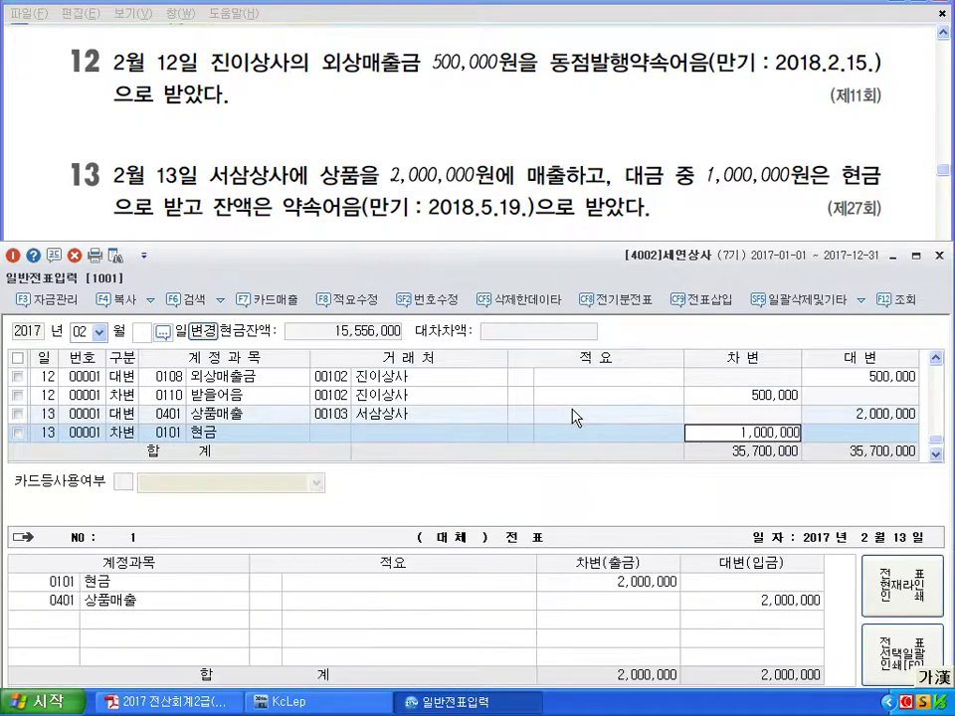
{"action": "key", "text": "Return"}
Step: Add a February 13 debit line to account 0110 받을어음 for 1,000,000 with partner 00103 서삼상사
{"action": "key", "text": "Return"}
{"action": "type", "text": "3"}
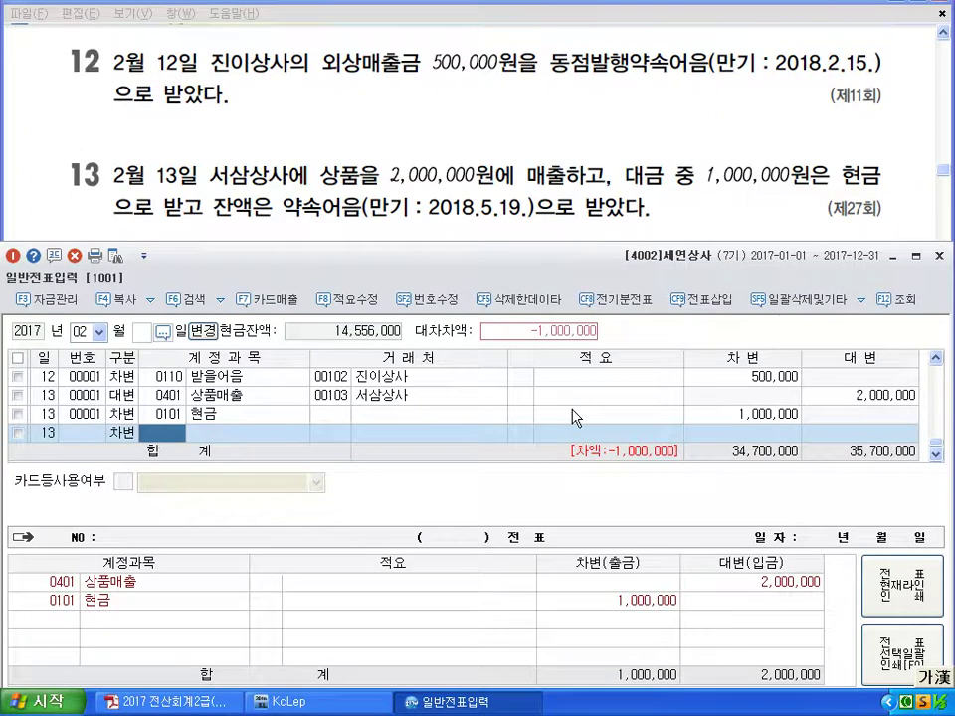
{"action": "type", "text": "110"}
{"action": "key", "text": "Return"}
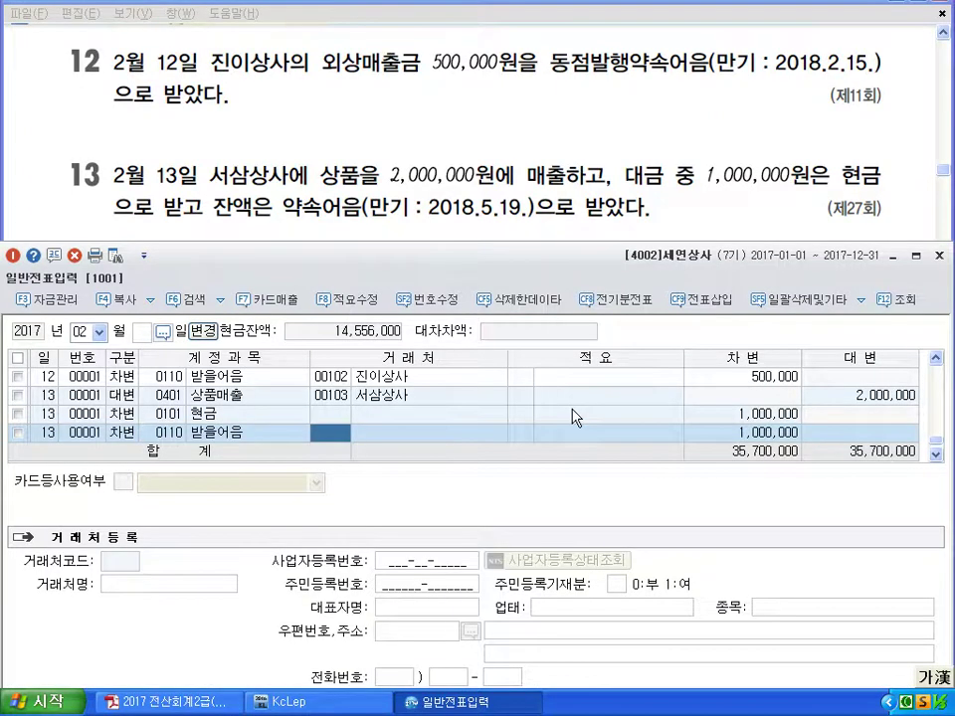
{"action": "type", "text": "103"}
{"action": "key", "text": "Return"}
{"action": "key", "text": "Return"}
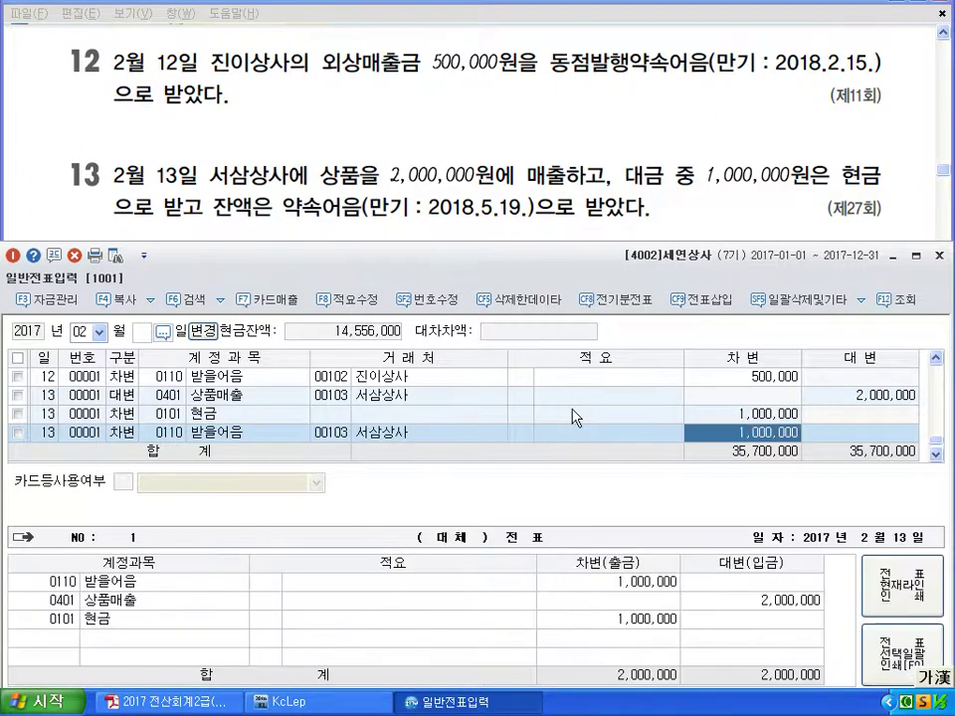
{"action": "key", "text": "Return"}
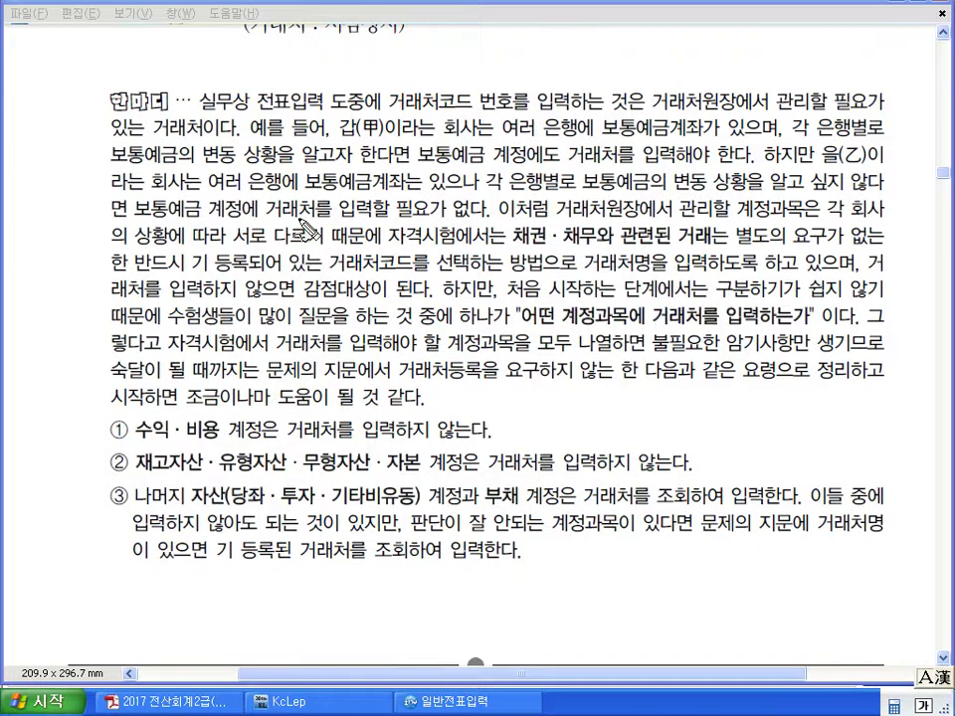
Step: Annotate the textbook's partner-code explanation by circling 갑(甲), 채권 and 채무, underlining 보통예금 and handwriting the bank names 신한 and 기업
{"action": "mouse_move", "coordinate": [537, 399]}
{"action": "left_mouse_down"}
{"action": "mouse_move", "coordinate": [515, 414]}
{"action": "mouse_move", "coordinate": [544, 429]}
{"action": "mouse_move", "coordinate": [575, 412]}
{"action": "mouse_move", "coordinate": [616, 426]}
{"action": "mouse_move", "coordinate": [625, 412]}
{"action": "mouse_move", "coordinate": [693, 436]}
{"action": "left_mouse_up"}
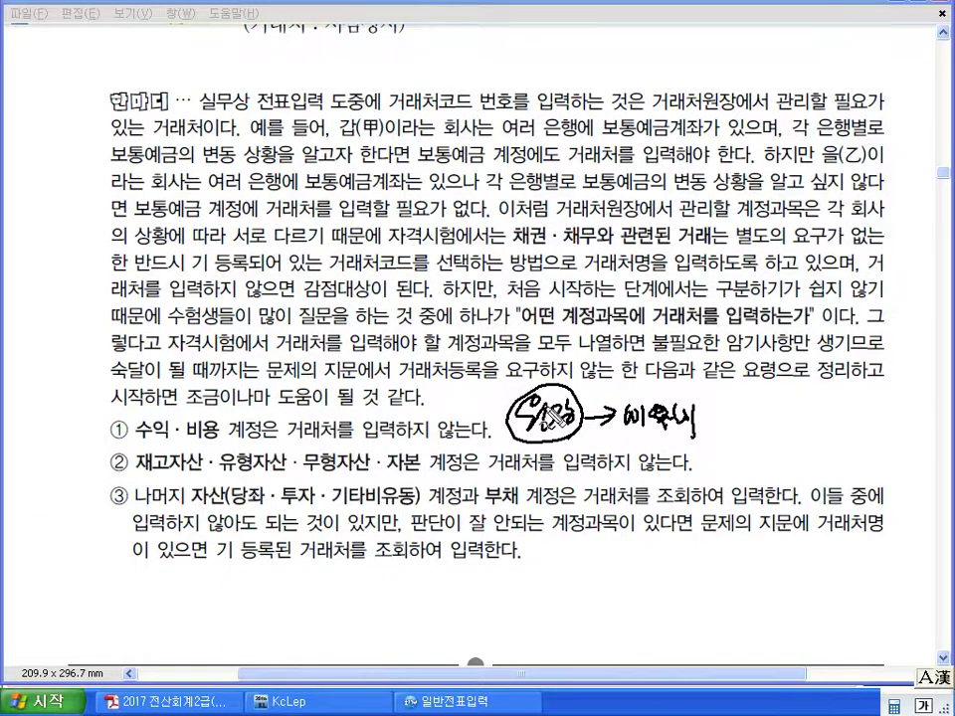
{"action": "left_click_drag", "start_coordinate": [271, 121], "coordinate": [287, 117]}
{"action": "left_click_drag", "start_coordinate": [612, 151], "coordinate": [669, 150]}
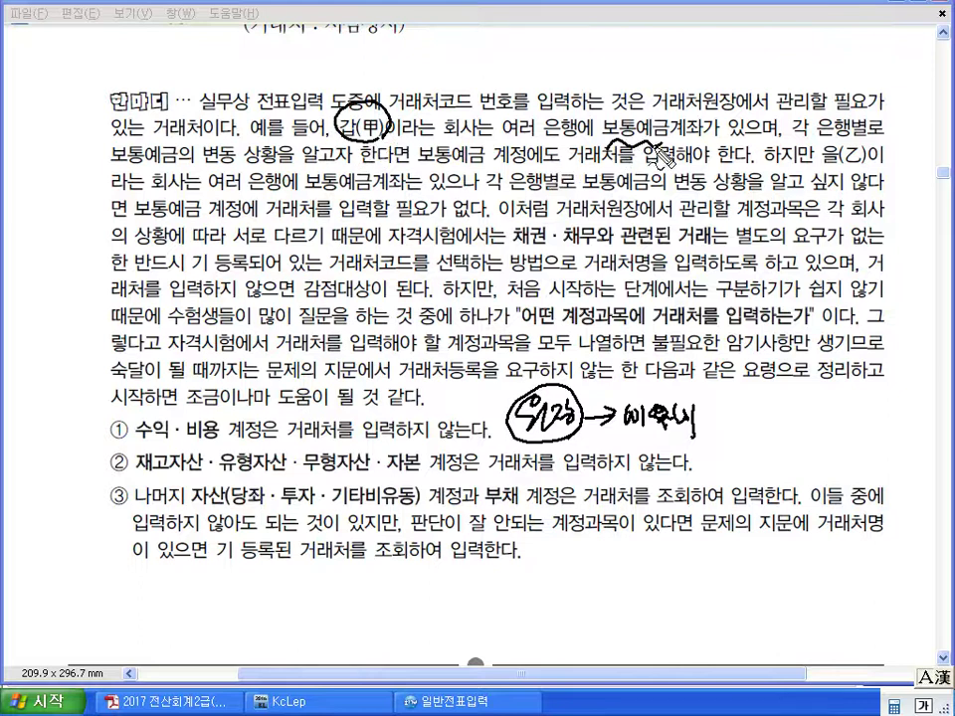
{"action": "mouse_move", "coordinate": [545, 65]}
{"action": "left_mouse_down"}
{"action": "mouse_move", "coordinate": [571, 46]}
{"action": "mouse_move", "coordinate": [595, 74]}
{"action": "mouse_move", "coordinate": [637, 59]}
{"action": "mouse_move", "coordinate": [643, 74]}
{"action": "mouse_move", "coordinate": [658, 62]}
{"action": "mouse_move", "coordinate": [666, 76]}
{"action": "left_mouse_up"}
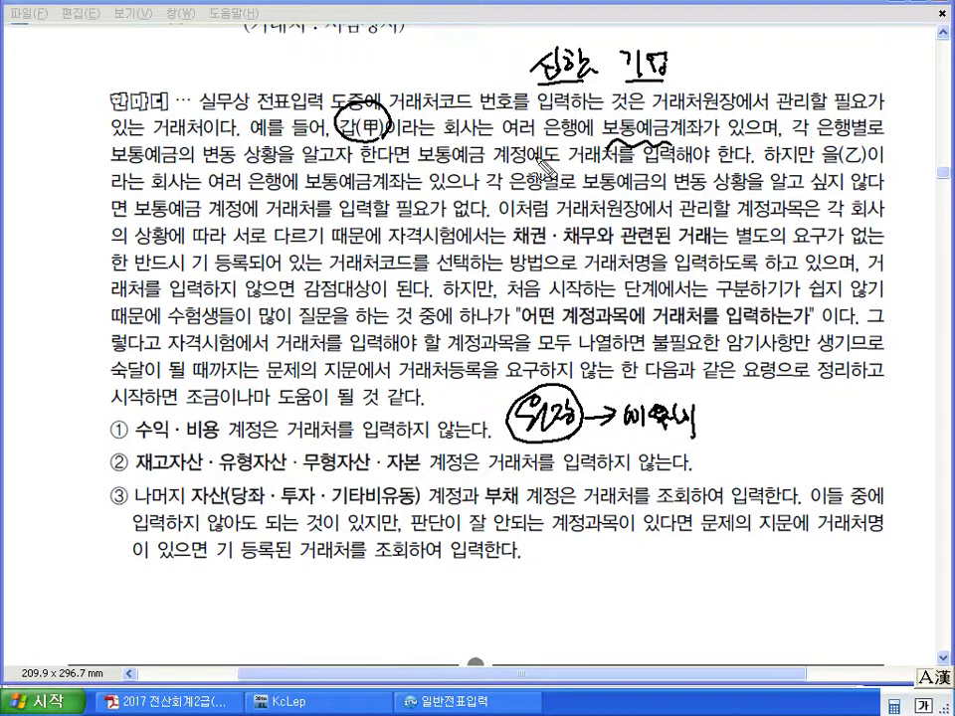
{"action": "mouse_move", "coordinate": [553, 248]}
{"action": "left_mouse_down"}
{"action": "mouse_move", "coordinate": [515, 224]}
{"action": "mouse_move", "coordinate": [580, 257]}
{"action": "mouse_move", "coordinate": [529, 279]}
{"action": "mouse_move", "coordinate": [531, 350]}
{"action": "left_mouse_up"}
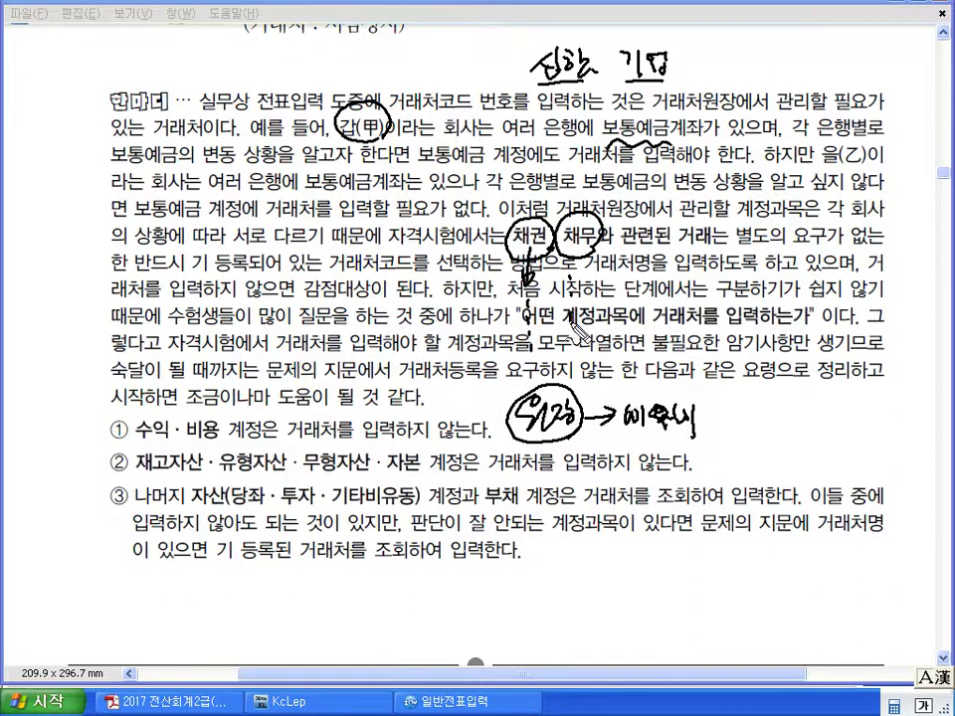
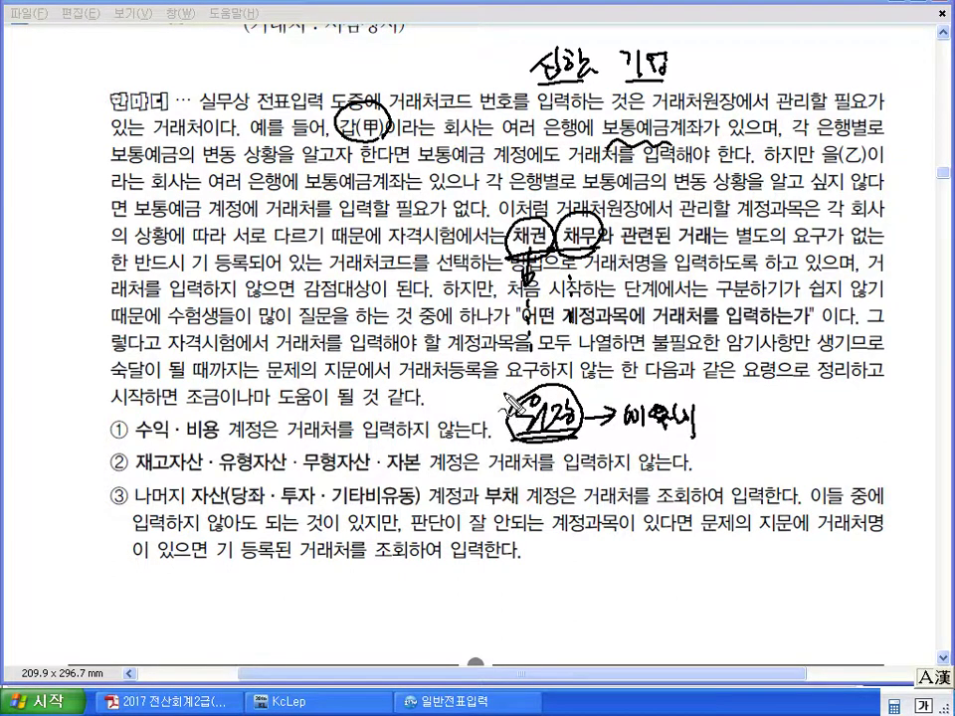
Step: Cross out rules ① and ②, underline their account types, and circle 당좌, 투자 and 기타비유동 in rule ③
{"action": "mouse_move", "coordinate": [171, 447]}
{"action": "left_mouse_down"}
{"action": "mouse_move", "coordinate": [216, 445]}
{"action": "mouse_move", "coordinate": [118, 430]}
{"action": "mouse_move", "coordinate": [126, 445]}
{"action": "left_mouse_up"}
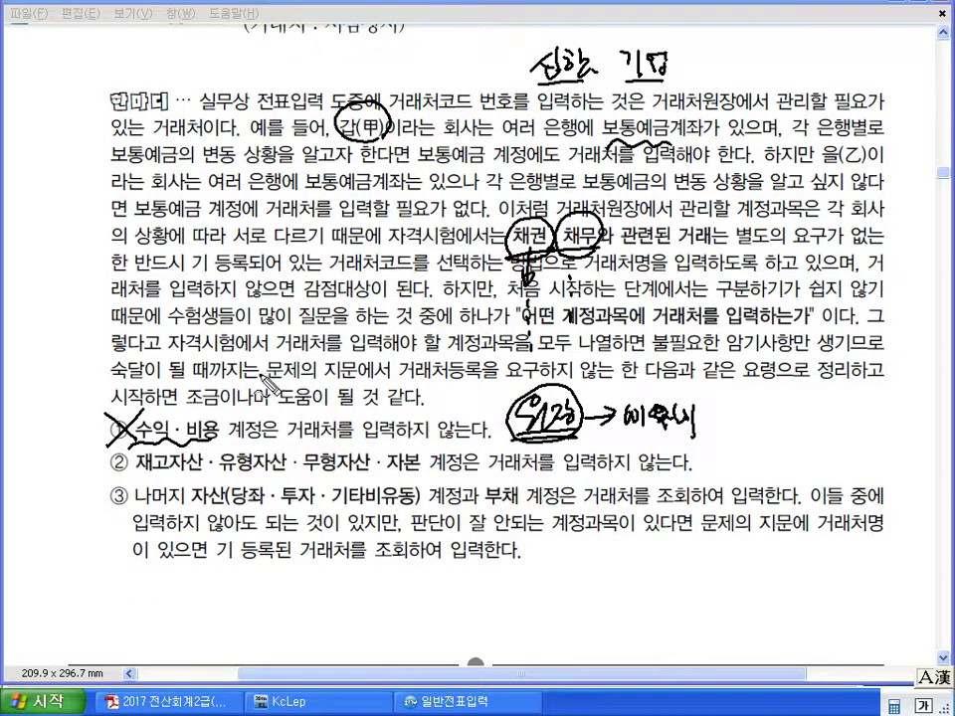
{"action": "left_click_drag", "start_coordinate": [136, 474], "coordinate": [395, 475]}
{"action": "left_click_drag", "start_coordinate": [129, 453], "coordinate": [108, 479]}
{"action": "left_click_drag", "start_coordinate": [105, 455], "coordinate": [132, 481]}
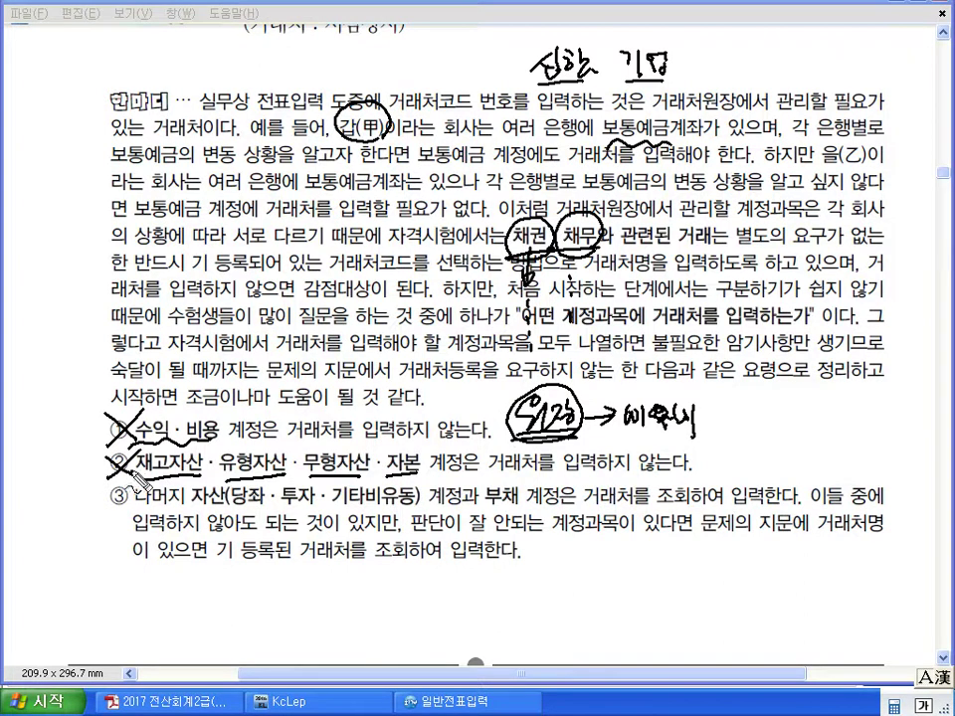
{"action": "mouse_move", "coordinate": [261, 482]}
{"action": "left_mouse_down"}
{"action": "mouse_move", "coordinate": [280, 507]}
{"action": "mouse_move", "coordinate": [310, 475]}
{"action": "mouse_move", "coordinate": [337, 516]}
{"action": "mouse_move", "coordinate": [390, 524]}
{"action": "left_mouse_up"}
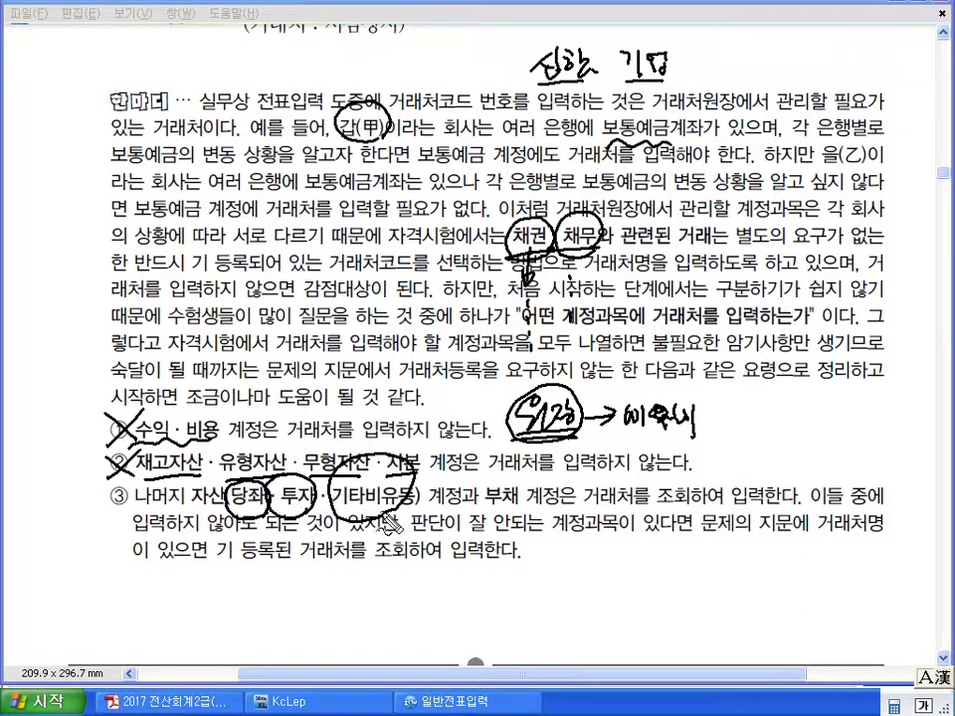
Step: Circle 부채 in rule ③, bracket it with 당좌, 투자 and 기타비유동, handwrite 입력 below and add a row of check marks
{"action": "mouse_move", "coordinate": [509, 475]}
{"action": "left_mouse_down"}
{"action": "mouse_move", "coordinate": [481, 498]}
{"action": "mouse_move", "coordinate": [524, 484]}
{"action": "left_mouse_up"}
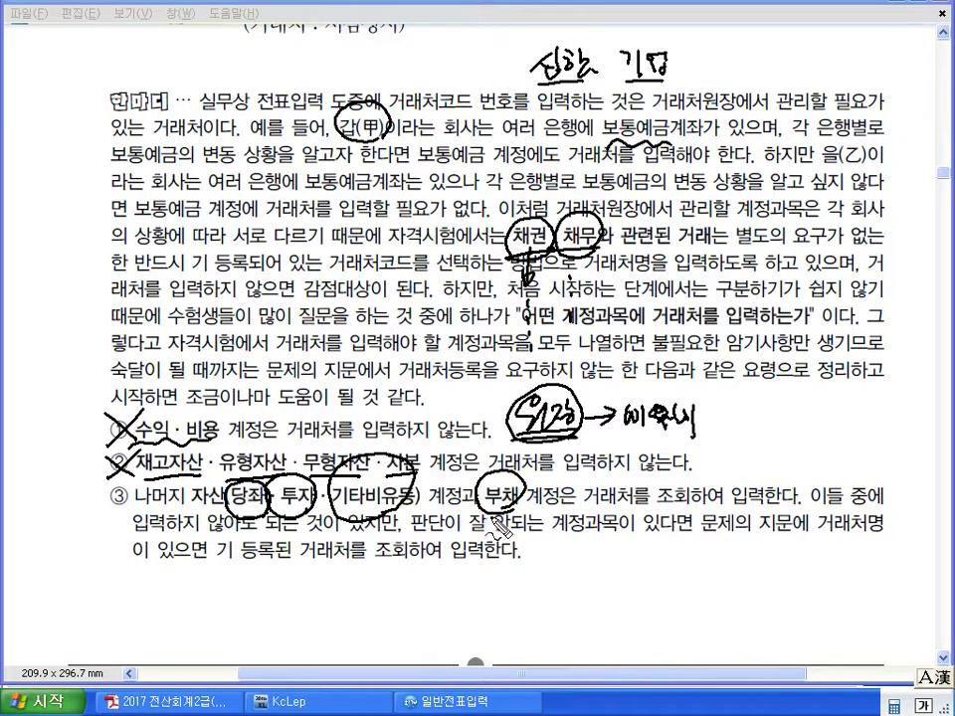
{"action": "mouse_move", "coordinate": [252, 511]}
{"action": "left_mouse_down"}
{"action": "mouse_move", "coordinate": [360, 532]}
{"action": "mouse_move", "coordinate": [461, 516]}
{"action": "left_mouse_up"}
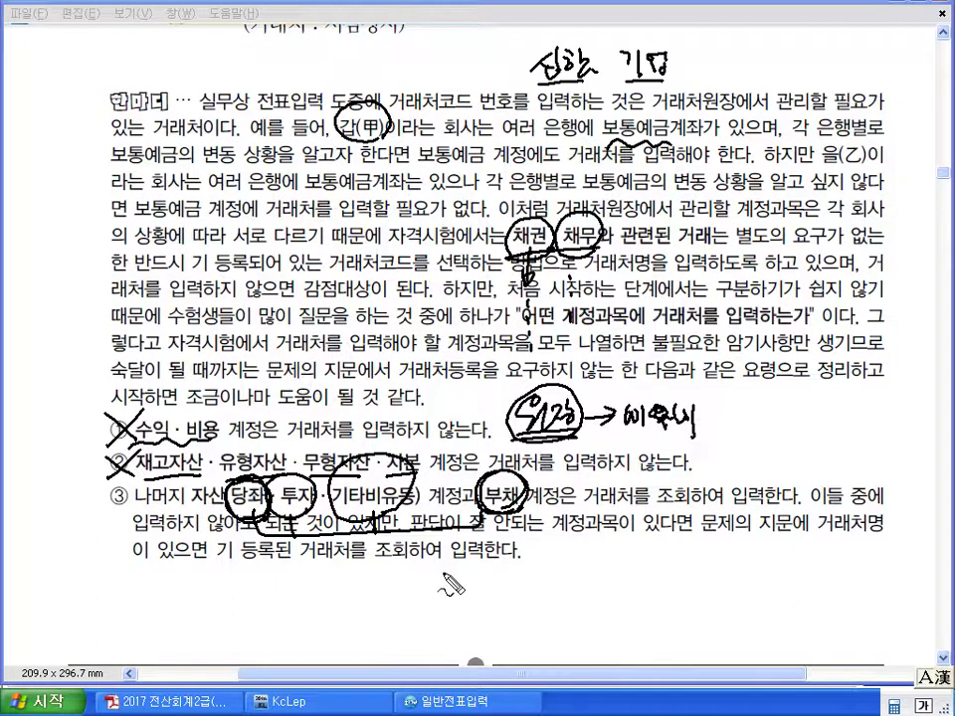
{"action": "left_click_drag", "start_coordinate": [433, 577], "coordinate": [484, 589]}
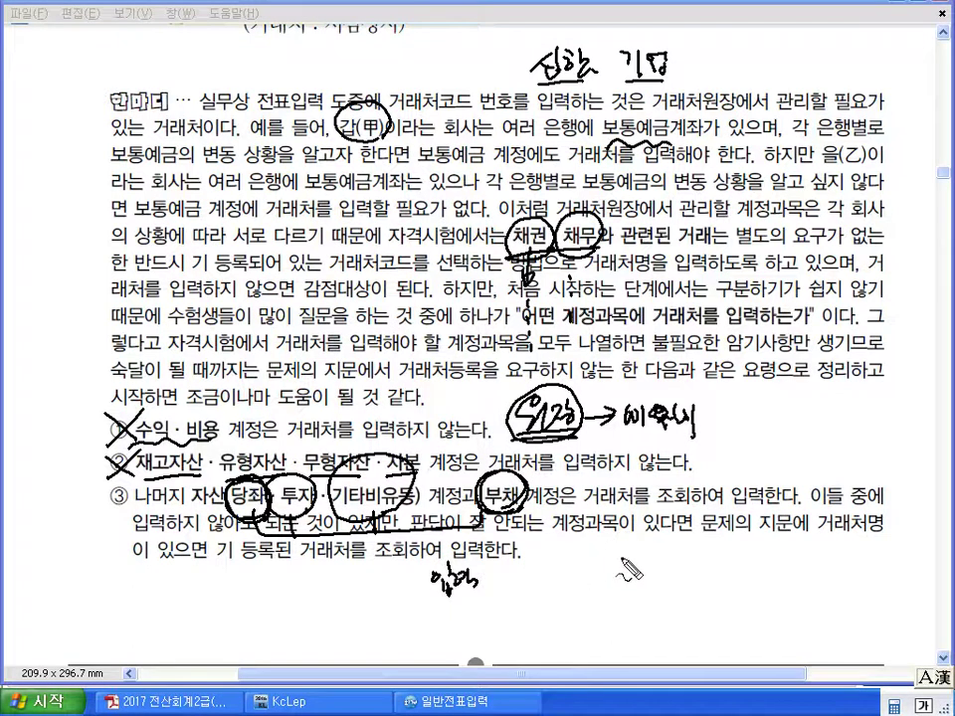
{"action": "mouse_move", "coordinate": [234, 520]}
{"action": "left_mouse_down"}
{"action": "mouse_move", "coordinate": [565, 535]}
{"action": "mouse_move", "coordinate": [438, 483]}
{"action": "mouse_move", "coordinate": [227, 512]}
{"action": "left_mouse_up"}
{"action": "left_click_drag", "start_coordinate": [610, 542], "coordinate": [720, 544]}
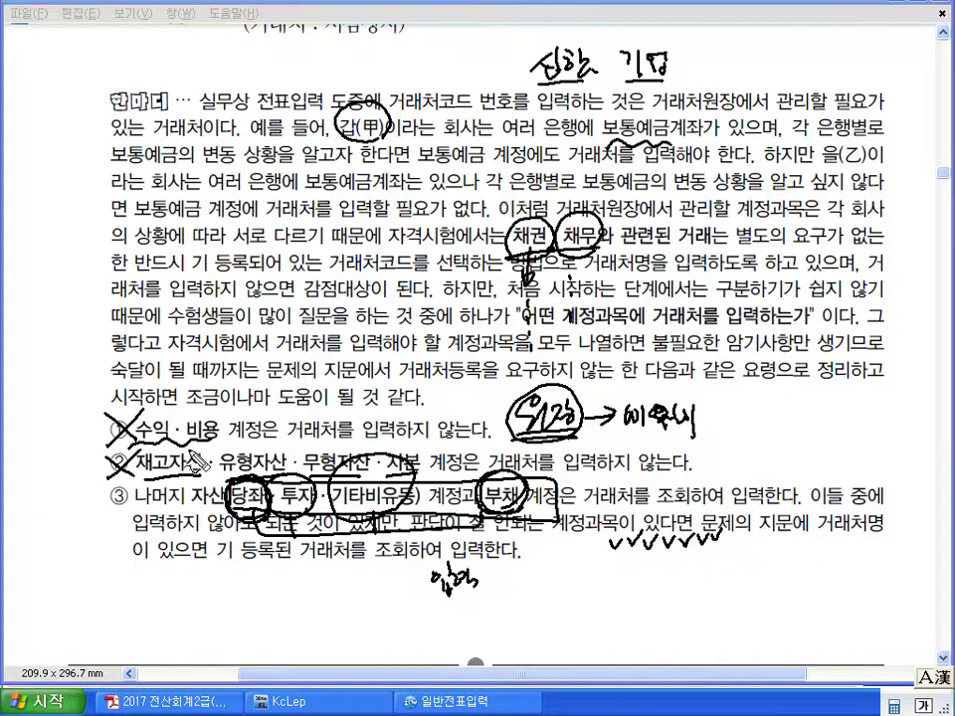
Step: Cross out the account types in rules ① and ②, circle 보통예금, underline the bank names, and clear all the markings
{"action": "left_click_drag", "start_coordinate": [211, 400], "coordinate": [174, 441]}
{"action": "left_click_drag", "start_coordinate": [159, 450], "coordinate": [199, 466]}
{"action": "mouse_move", "coordinate": [276, 447]}
{"action": "left_mouse_down"}
{"action": "mouse_move", "coordinate": [253, 470]}
{"action": "mouse_move", "coordinate": [274, 468]}
{"action": "left_mouse_up"}
{"action": "mouse_move", "coordinate": [336, 444]}
{"action": "left_mouse_down"}
{"action": "mouse_move", "coordinate": [315, 471]}
{"action": "mouse_move", "coordinate": [334, 467]}
{"action": "left_mouse_up"}
{"action": "mouse_move", "coordinate": [418, 450]}
{"action": "left_mouse_down"}
{"action": "mouse_move", "coordinate": [395, 471]}
{"action": "mouse_move", "coordinate": [413, 471]}
{"action": "left_mouse_up"}
{"action": "left_click_drag", "start_coordinate": [252, 523], "coordinate": [512, 518]}
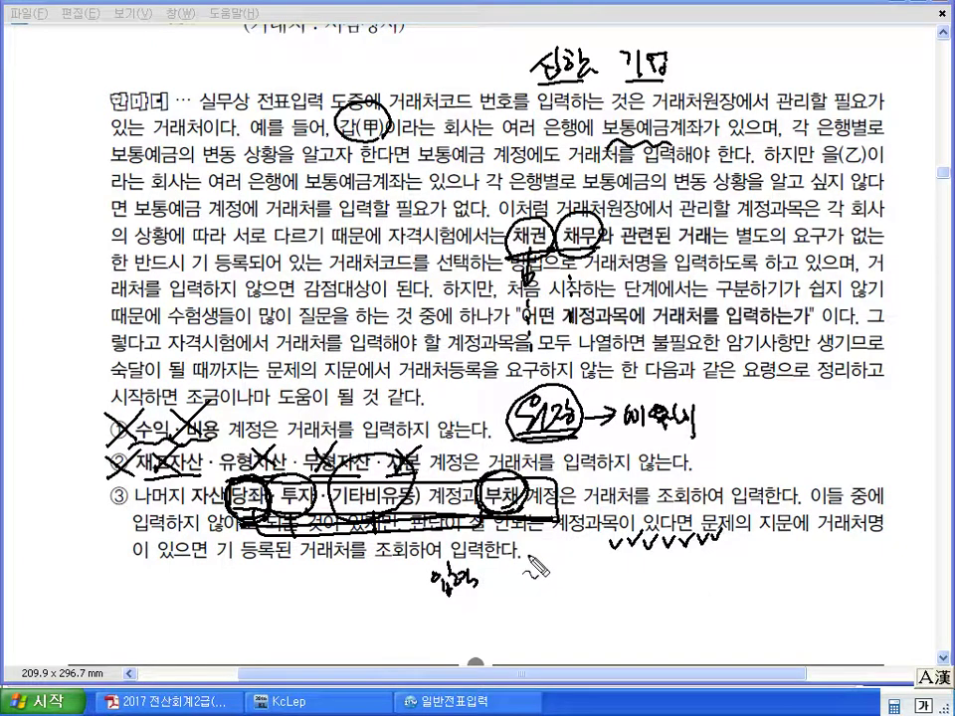
{"action": "mouse_move", "coordinate": [655, 145]}
{"action": "left_mouse_down"}
{"action": "mouse_move", "coordinate": [641, 104]}
{"action": "mouse_move", "coordinate": [670, 130]}
{"action": "left_mouse_up"}
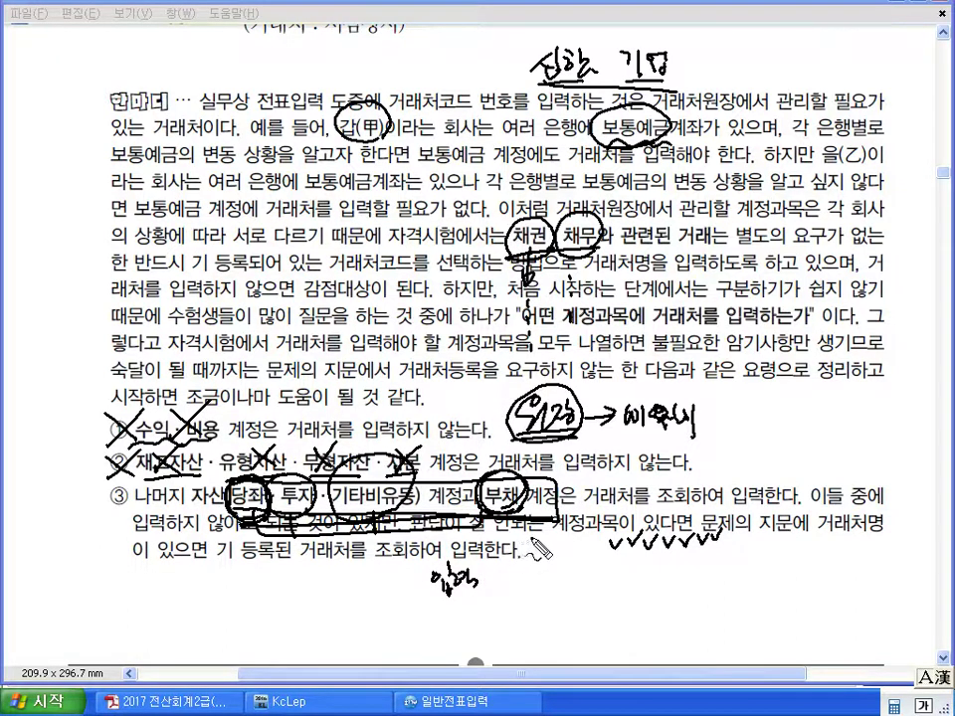
{"action": "key", "text": "Escape"}
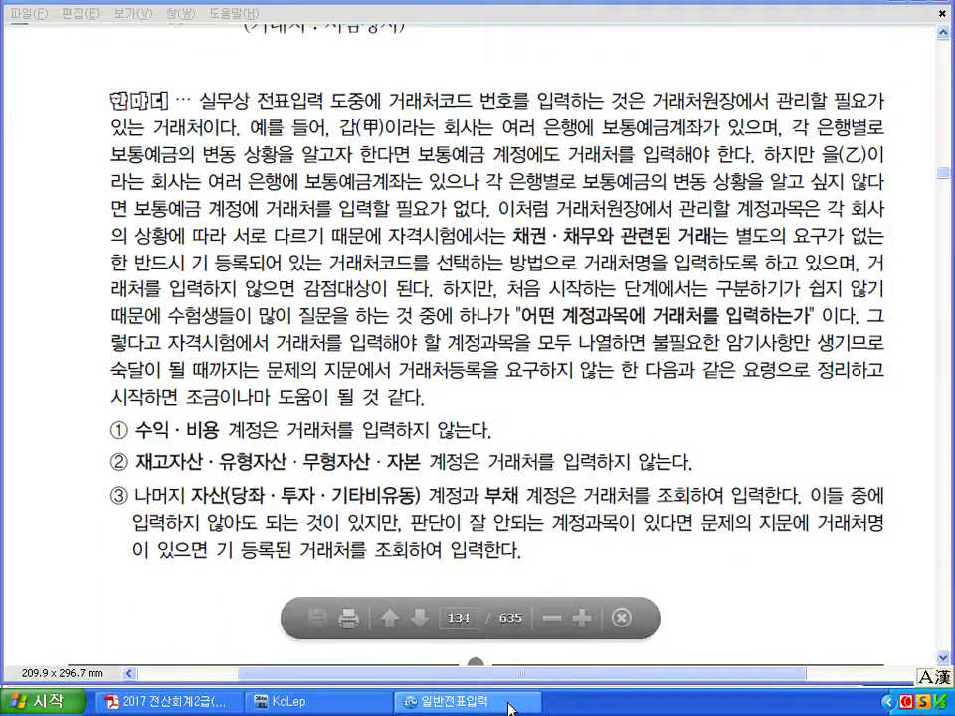
Step: In the 거래처원장 chapter's 인명계정 paragraph, circle 매출 and 매입 and underline 채권, 채무, 인명 and 상호
{"action": "left_click", "coordinate": [304, 705]}
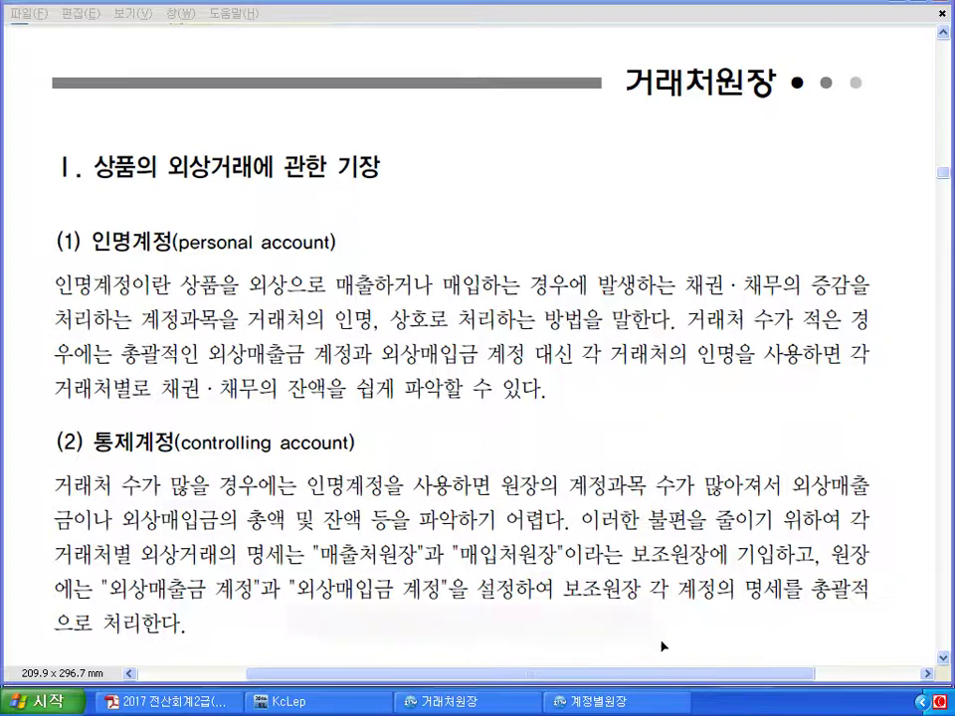
{"action": "scroll", "coordinate": [348, 338], "scroll_direction": "down", "scroll_amount": 4}
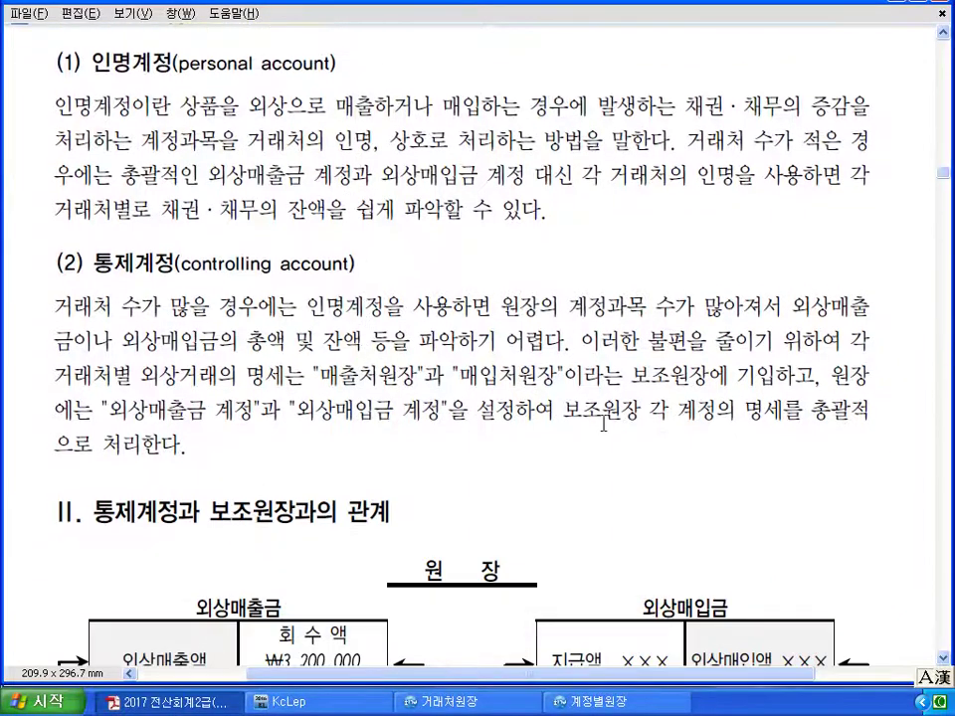
{"action": "key", "text": "ctrl+shift+d"}
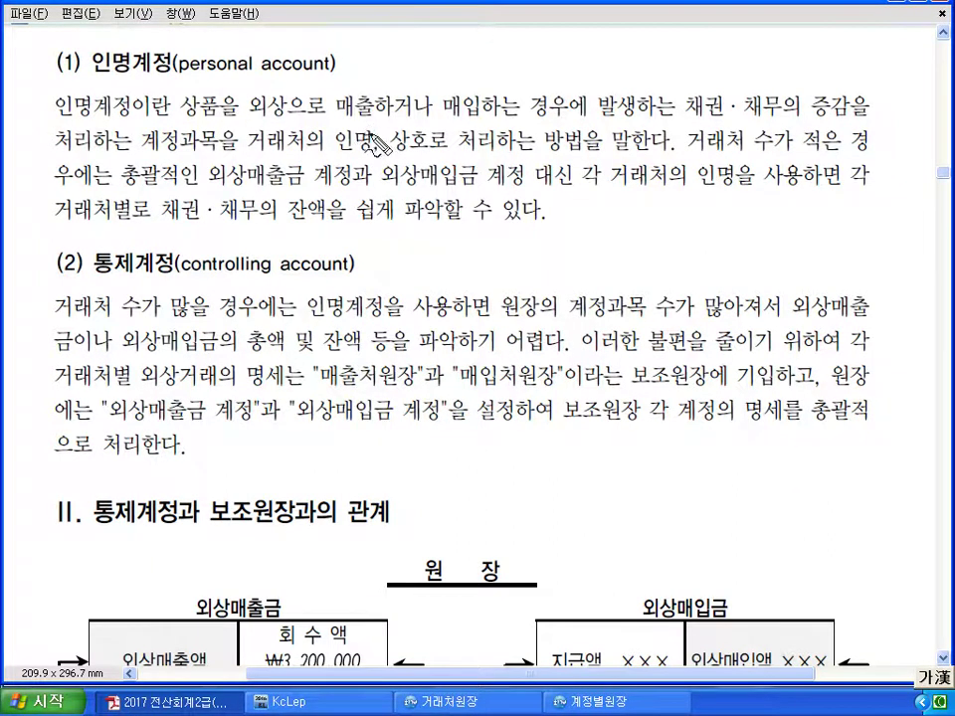
{"action": "left_click_drag", "start_coordinate": [376, 86], "coordinate": [382, 100]}
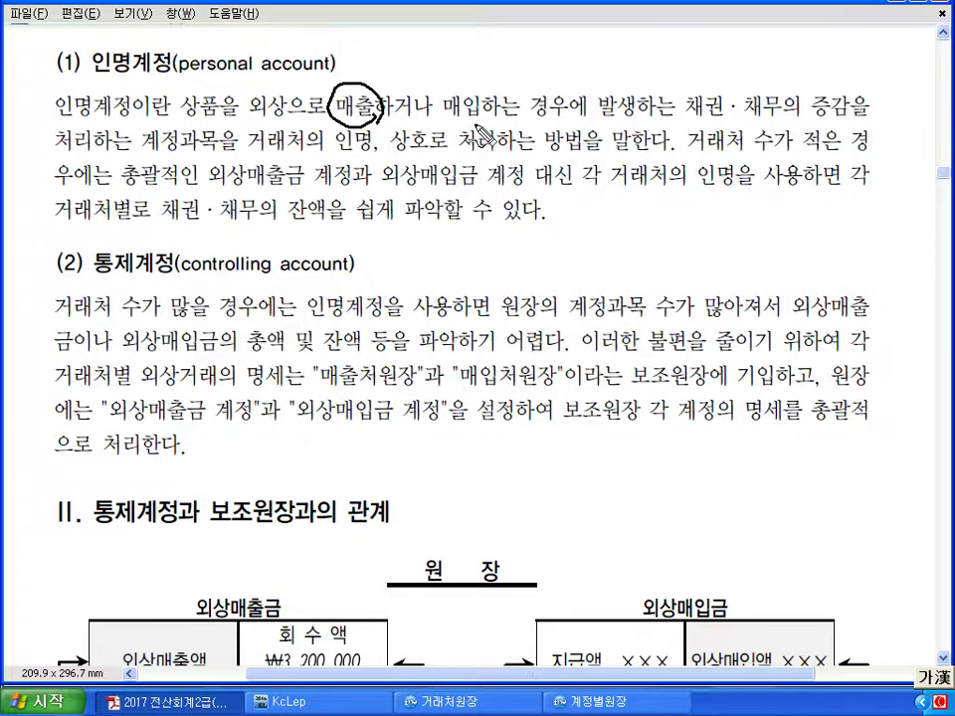
{"action": "left_click_drag", "start_coordinate": [486, 88], "coordinate": [464, 127]}
{"action": "left_click_drag", "start_coordinate": [687, 117], "coordinate": [786, 124]}
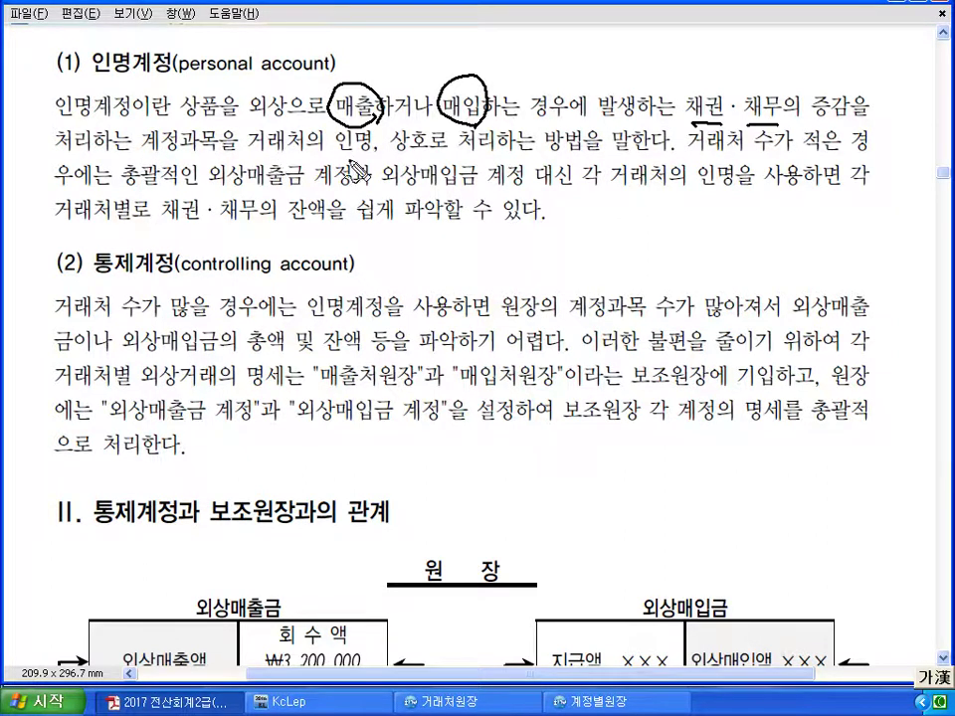
{"action": "left_click_drag", "start_coordinate": [334, 154], "coordinate": [435, 154]}
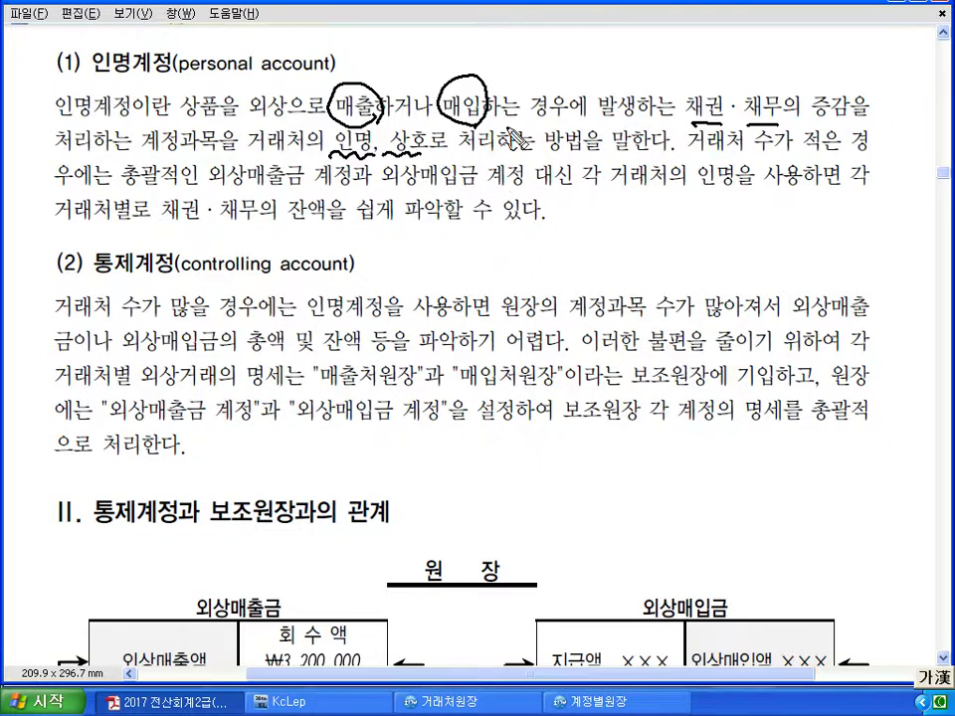
Step: Handwrite a journal entry below the 인명계정 paragraph debiting 우일상사 2,000,000 and crediting 상품매출 2,000,000
{"action": "left_click_drag", "start_coordinate": [604, 224], "coordinate": [604, 270]}
{"action": "mouse_move", "coordinate": [637, 225]}
{"action": "left_mouse_down"}
{"action": "mouse_move", "coordinate": [646, 239]}
{"action": "mouse_move", "coordinate": [686, 252]}
{"action": "mouse_move", "coordinate": [731, 249]}
{"action": "mouse_move", "coordinate": [742, 271]}
{"action": "mouse_move", "coordinate": [730, 263]}
{"action": "left_mouse_up"}
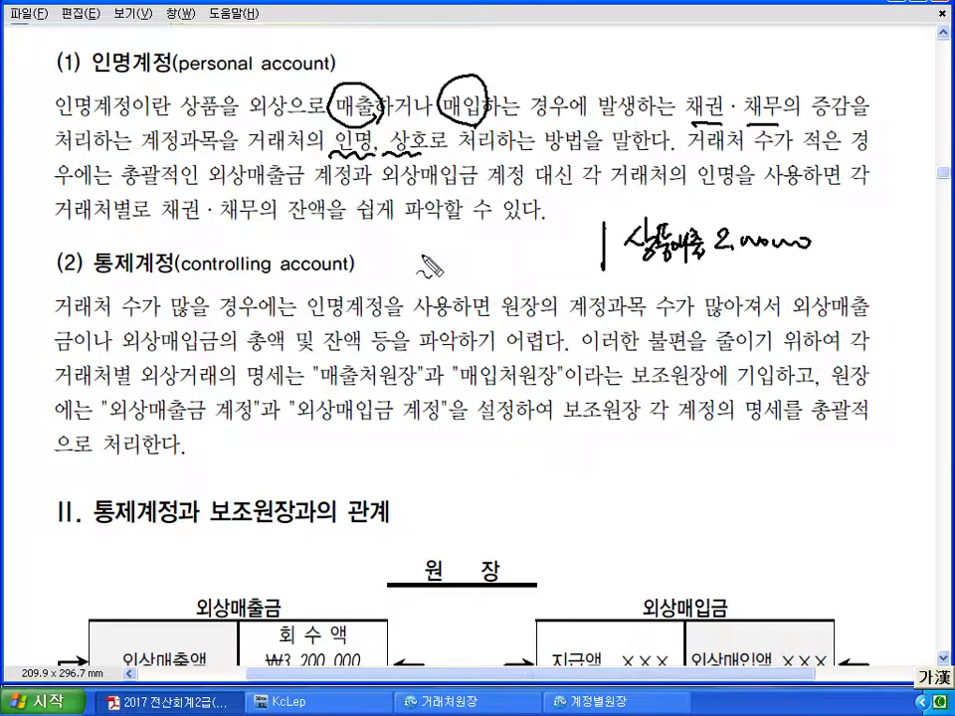
{"action": "mouse_move", "coordinate": [405, 232]}
{"action": "left_mouse_down"}
{"action": "mouse_move", "coordinate": [506, 261]}
{"action": "mouse_move", "coordinate": [585, 241]}
{"action": "left_mouse_up"}
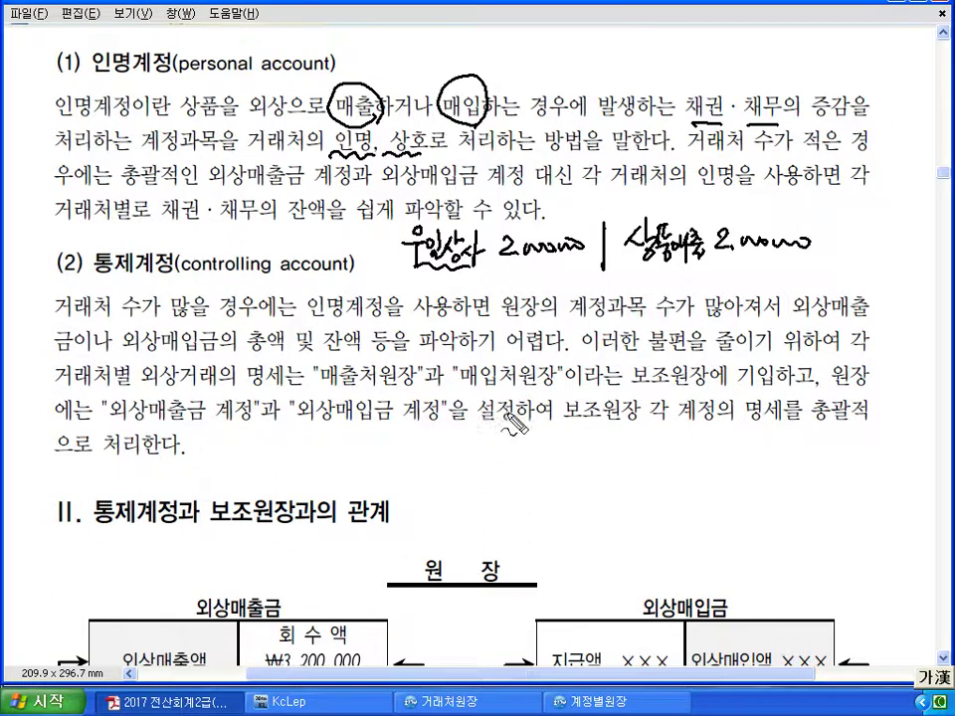
Step: Draw a T-account headed 우일상사 with 2,000,000 and ditto marks on the debit side, ditto marks on the credit side, and circle both sides
{"action": "left_click_drag", "start_coordinate": [427, 366], "coordinate": [791, 364]}
{"action": "left_click_drag", "start_coordinate": [609, 368], "coordinate": [611, 515]}
{"action": "mouse_move", "coordinate": [579, 330]}
{"action": "left_mouse_down"}
{"action": "mouse_move", "coordinate": [585, 355]}
{"action": "mouse_move", "coordinate": [602, 343]}
{"action": "mouse_move", "coordinate": [611, 358]}
{"action": "mouse_move", "coordinate": [618, 349]}
{"action": "mouse_move", "coordinate": [649, 352]}
{"action": "left_mouse_up"}
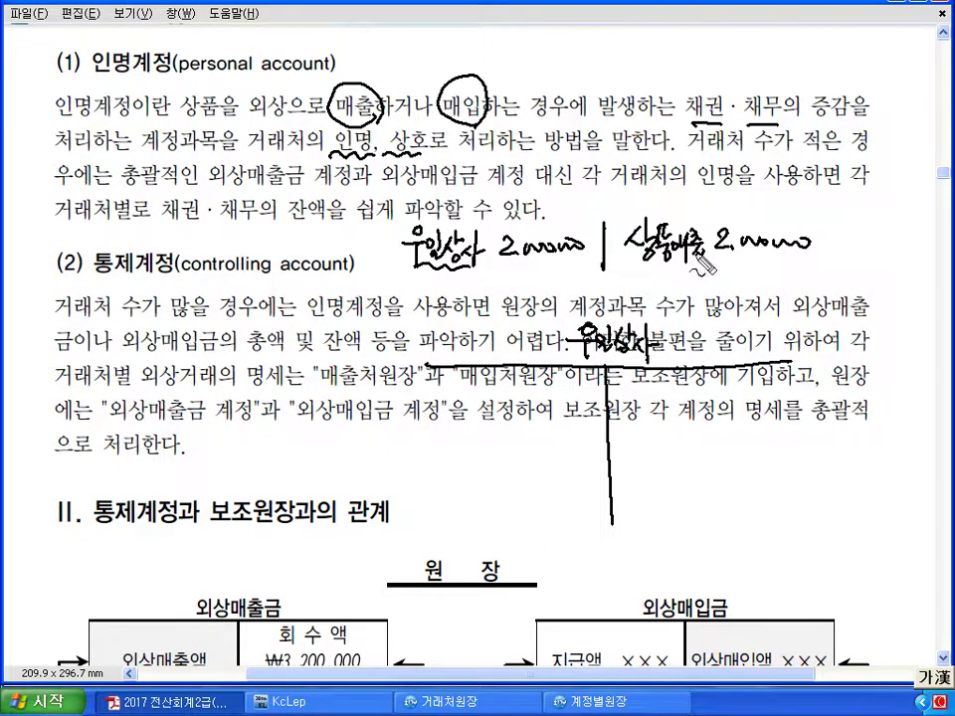
{"action": "mouse_move", "coordinate": [447, 406]}
{"action": "left_mouse_down"}
{"action": "mouse_move", "coordinate": [450, 416]}
{"action": "mouse_move", "coordinate": [567, 414]}
{"action": "left_mouse_up"}
{"action": "mouse_move", "coordinate": [599, 367]}
{"action": "left_mouse_down"}
{"action": "mouse_move", "coordinate": [650, 339]}
{"action": "mouse_move", "coordinate": [631, 361]}
{"action": "mouse_move", "coordinate": [541, 383]}
{"action": "left_mouse_up"}
{"action": "left_click_drag", "start_coordinate": [440, 422], "coordinate": [564, 421]}
{"action": "left_click_drag", "start_coordinate": [480, 454], "coordinate": [488, 446]}
{"action": "left_click_drag", "start_coordinate": [560, 366], "coordinate": [791, 367]}
{"action": "left_click_drag", "start_coordinate": [705, 428], "coordinate": [711, 424]}
{"action": "mouse_move", "coordinate": [589, 510]}
{"action": "left_mouse_down"}
{"action": "mouse_move", "coordinate": [401, 450]}
{"action": "mouse_move", "coordinate": [581, 372]}
{"action": "mouse_move", "coordinate": [592, 503]}
{"action": "left_mouse_up"}
{"action": "left_click_drag", "start_coordinate": [732, 403], "coordinate": [688, 400]}
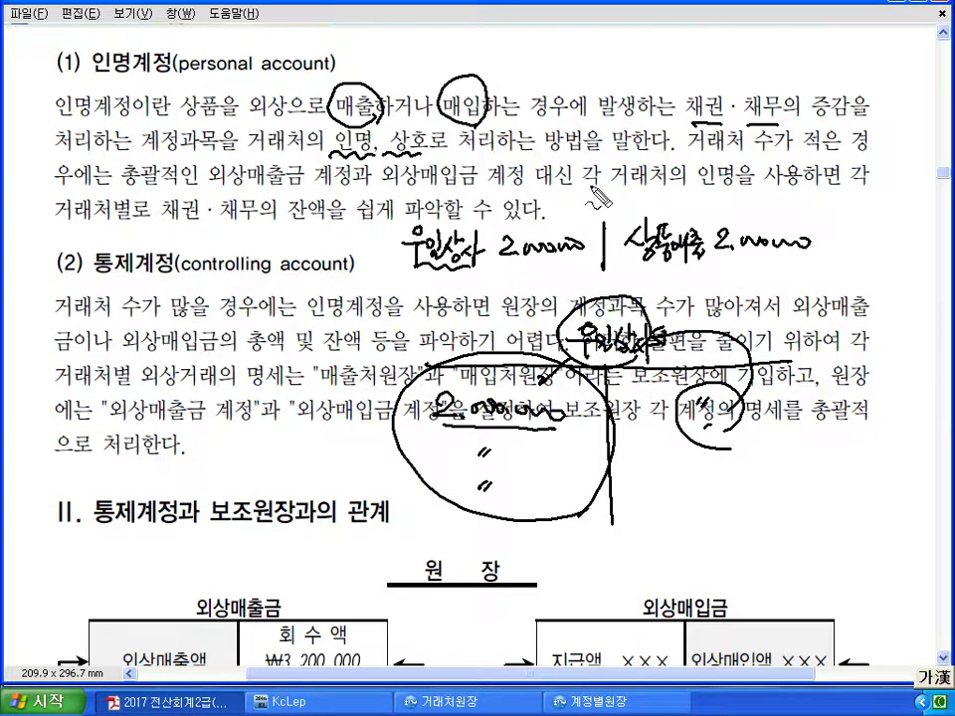
Step: Sketch three small T-accounts for other customers beside the 우일상사 T-account, each with a short heading
{"action": "mouse_move", "coordinate": [189, 370]}
{"action": "left_mouse_down"}
{"action": "mouse_move", "coordinate": [264, 370]}
{"action": "mouse_move", "coordinate": [265, 423]}
{"action": "left_mouse_up"}
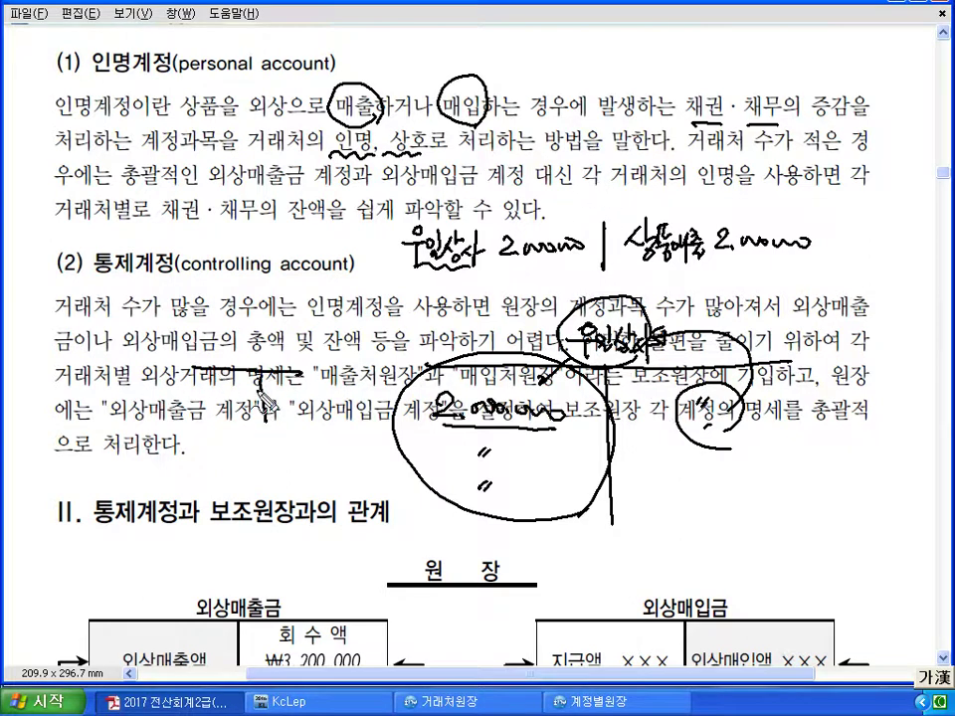
{"action": "left_click_drag", "start_coordinate": [189, 369], "coordinate": [59, 367]}
{"action": "left_click_drag", "start_coordinate": [139, 371], "coordinate": [140, 413]}
{"action": "left_click_drag", "start_coordinate": [100, 370], "coordinate": [100, 413]}
{"action": "left_click_drag", "start_coordinate": [103, 358], "coordinate": [101, 372]}
{"action": "left_click_drag", "start_coordinate": [152, 348], "coordinate": [147, 362]}
{"action": "left_click_drag", "start_coordinate": [261, 347], "coordinate": [259, 362]}
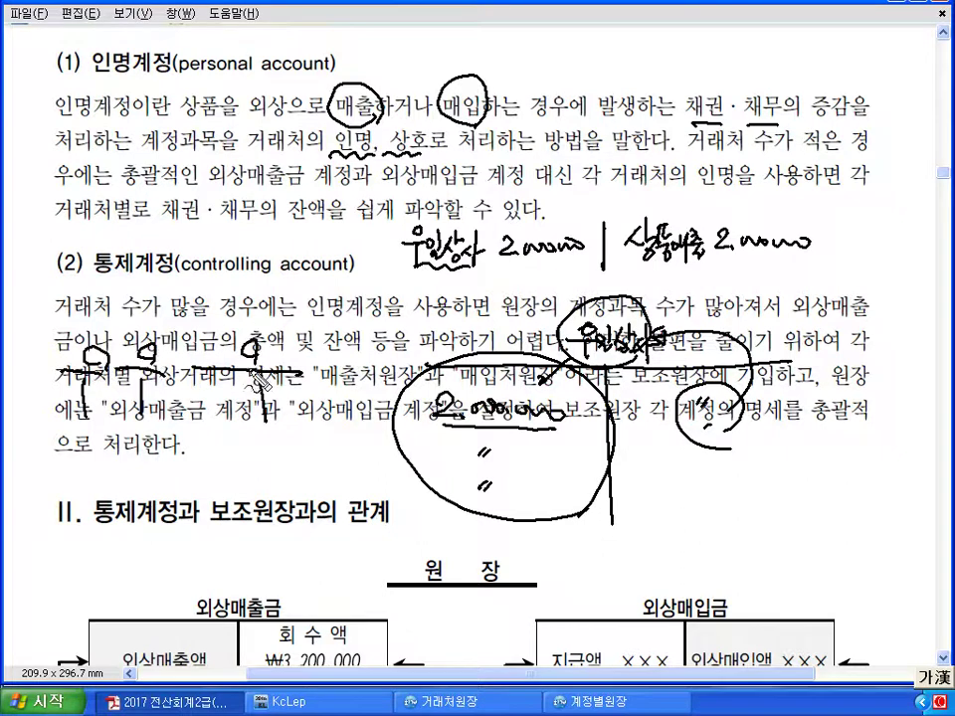
Step: Enclose all the customer T-accounts in one large loop, circle their individual amounts, and clear the drawings
{"action": "mouse_move", "coordinate": [696, 497]}
{"action": "left_mouse_down"}
{"action": "mouse_move", "coordinate": [75, 383]}
{"action": "mouse_move", "coordinate": [567, 298]}
{"action": "mouse_move", "coordinate": [577, 518]}
{"action": "left_mouse_up"}
{"action": "mouse_move", "coordinate": [430, 379]}
{"action": "left_mouse_down"}
{"action": "mouse_move", "coordinate": [436, 438]}
{"action": "mouse_move", "coordinate": [468, 495]}
{"action": "mouse_move", "coordinate": [513, 486]}
{"action": "left_mouse_up"}
{"action": "left_click_drag", "start_coordinate": [223, 373], "coordinate": [232, 375]}
{"action": "mouse_move", "coordinate": [120, 385]}
{"action": "left_mouse_down"}
{"action": "mouse_move", "coordinate": [113, 411]}
{"action": "mouse_move", "coordinate": [125, 384]}
{"action": "left_mouse_up"}
{"action": "left_click_drag", "start_coordinate": [82, 381], "coordinate": [78, 385]}
{"action": "left_click_drag", "start_coordinate": [289, 413], "coordinate": [285, 426]}
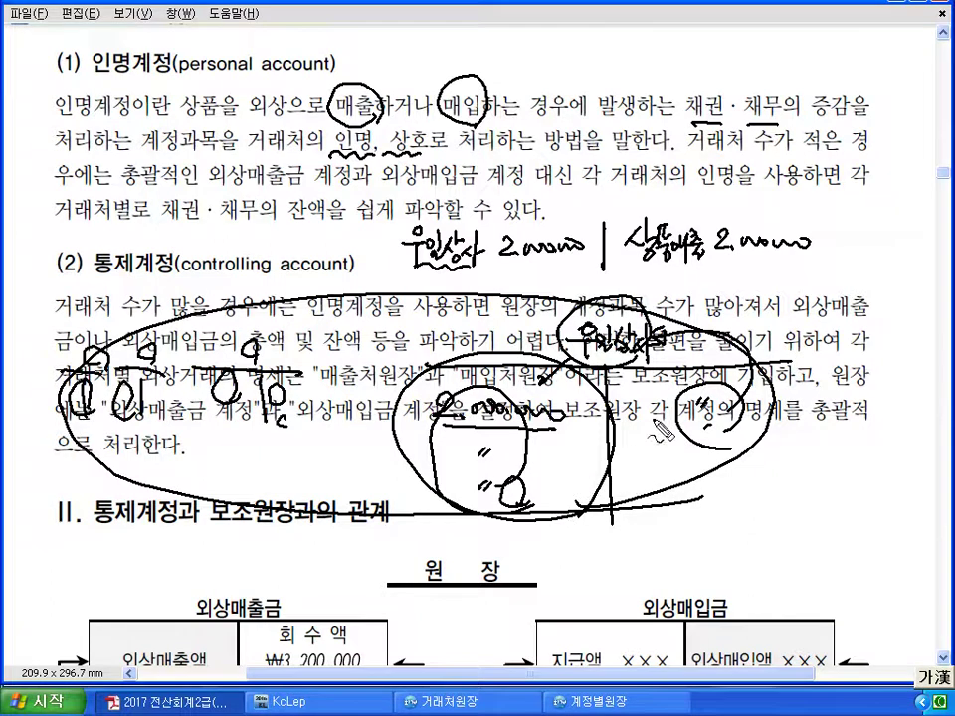
{"action": "key", "text": "Escape"}
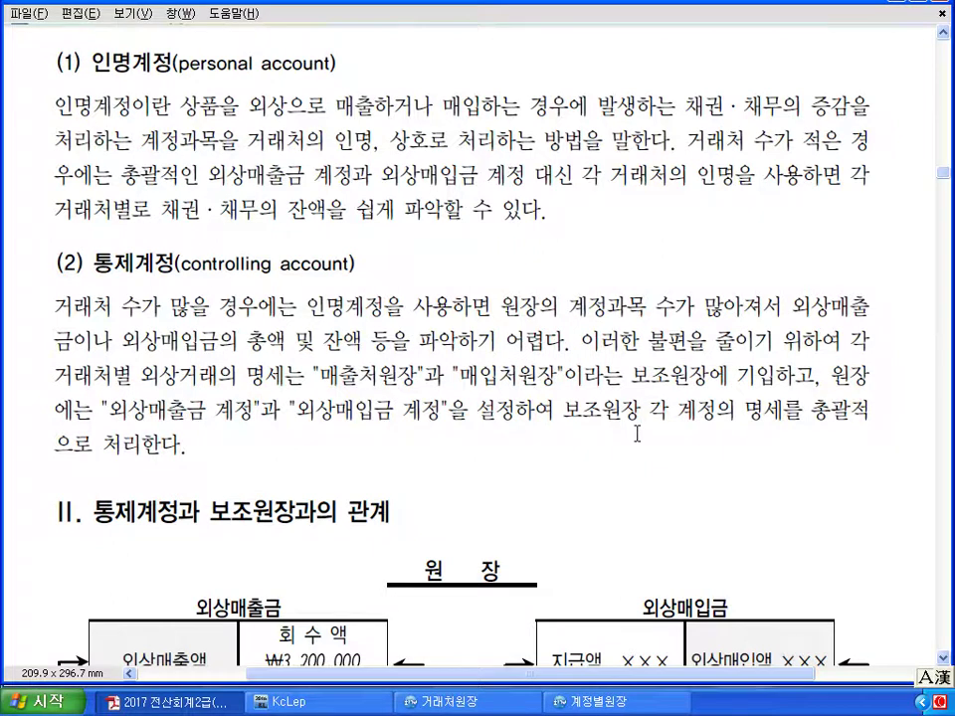
Step: Handwrite the credit side of a 상품매출 journal entry with its amount under the 통제계정 explanation
{"action": "scroll", "coordinate": [637, 435], "scroll_direction": "down", "scroll_amount": 5}
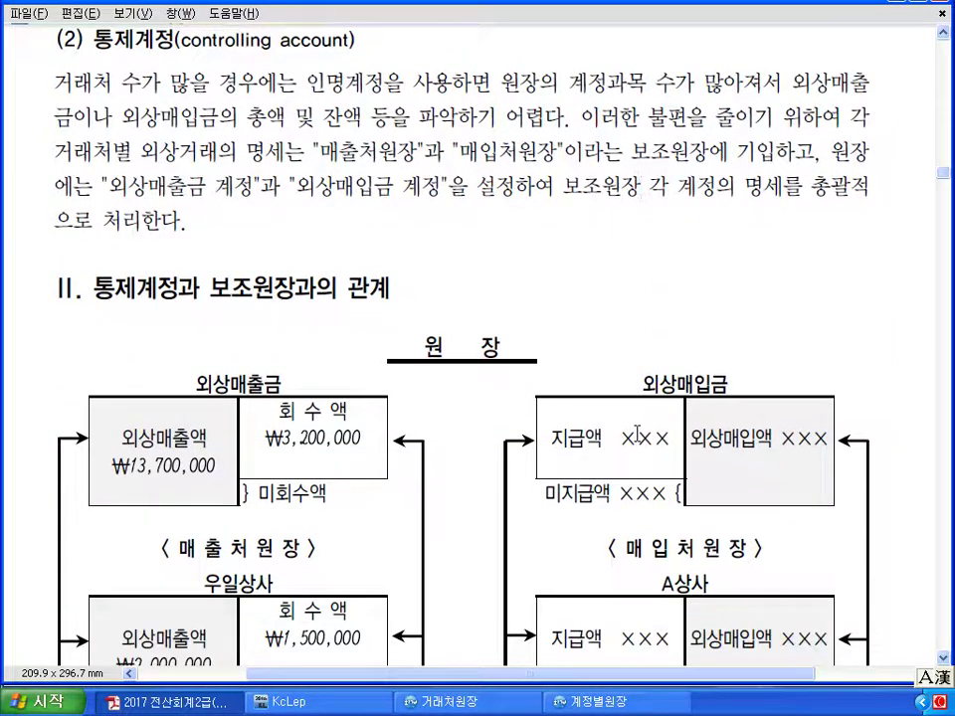
{"action": "key", "text": "ctrl+2"}
{"action": "left_click_drag", "start_coordinate": [518, 205], "coordinate": [518, 248]}
{"action": "mouse_move", "coordinate": [564, 211]}
{"action": "left_mouse_down"}
{"action": "mouse_move", "coordinate": [547, 235]}
{"action": "mouse_move", "coordinate": [563, 234]}
{"action": "left_mouse_up"}
{"action": "left_click_drag", "start_coordinate": [568, 205], "coordinate": [575, 228]}
{"action": "left_click_drag", "start_coordinate": [581, 211], "coordinate": [593, 208]}
{"action": "mouse_move", "coordinate": [588, 211]}
{"action": "left_mouse_down"}
{"action": "mouse_move", "coordinate": [609, 235]}
{"action": "mouse_move", "coordinate": [637, 239]}
{"action": "mouse_move", "coordinate": [766, 229]}
{"action": "left_mouse_up"}
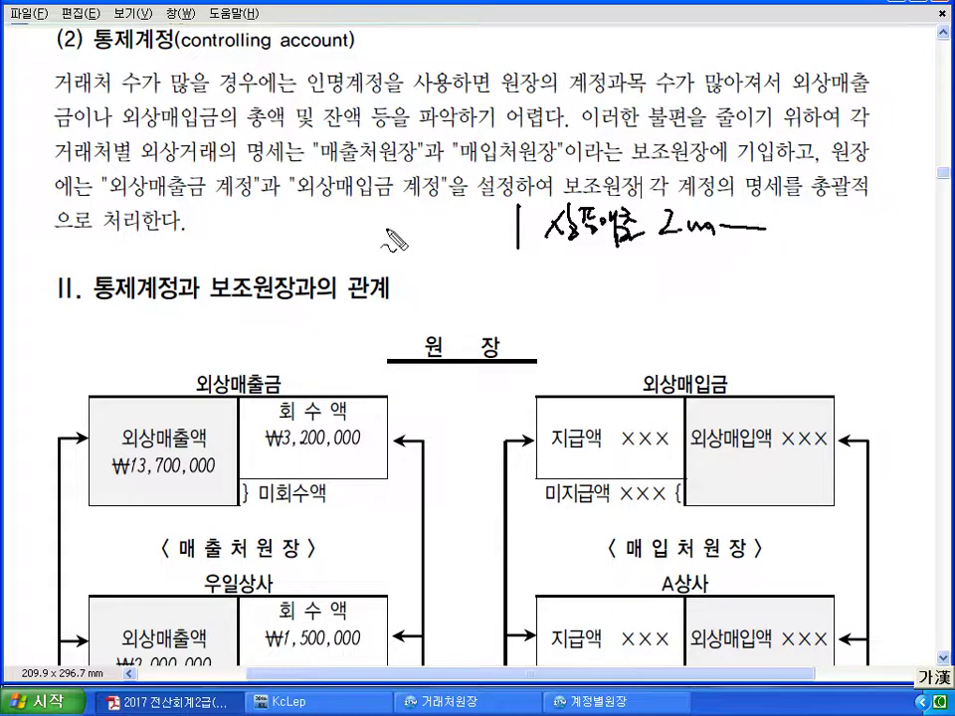
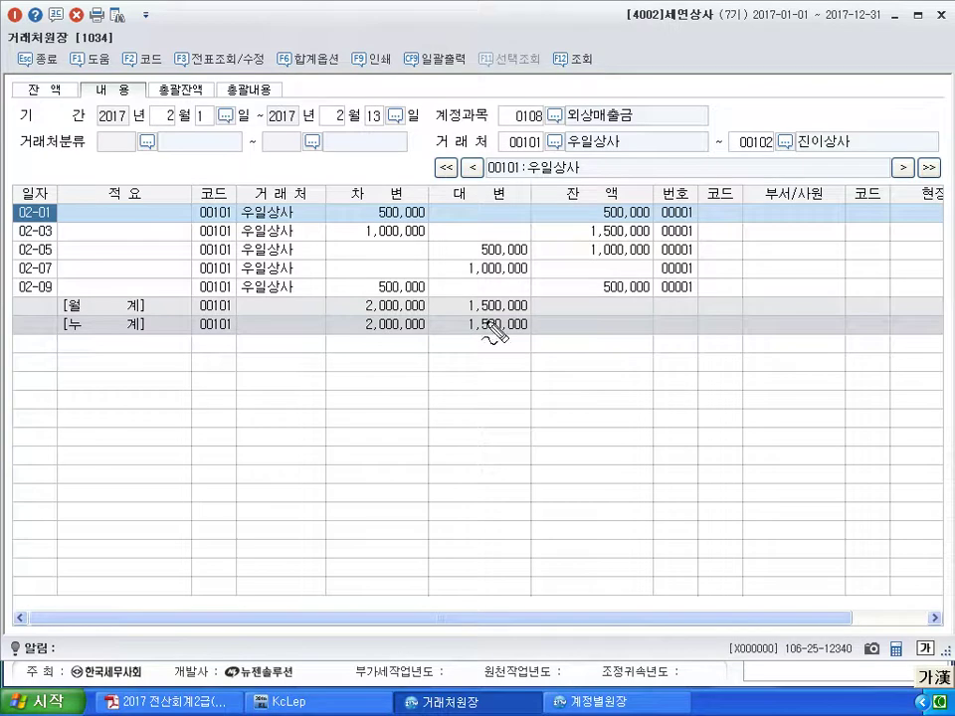
Step: Overlay a T-account on the 차변 and 대변 columns of the 우일상사 ledger and tick its debit and credit amounts
{"action": "left_click_drag", "start_coordinate": [331, 185], "coordinate": [532, 183]}
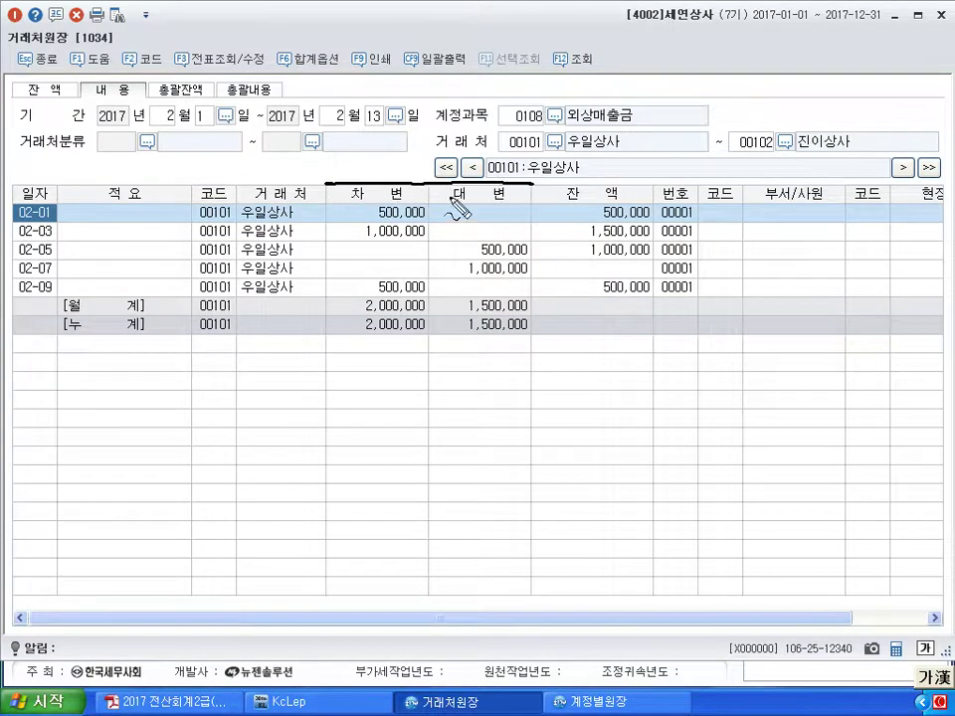
{"action": "left_click_drag", "start_coordinate": [431, 184], "coordinate": [432, 378]}
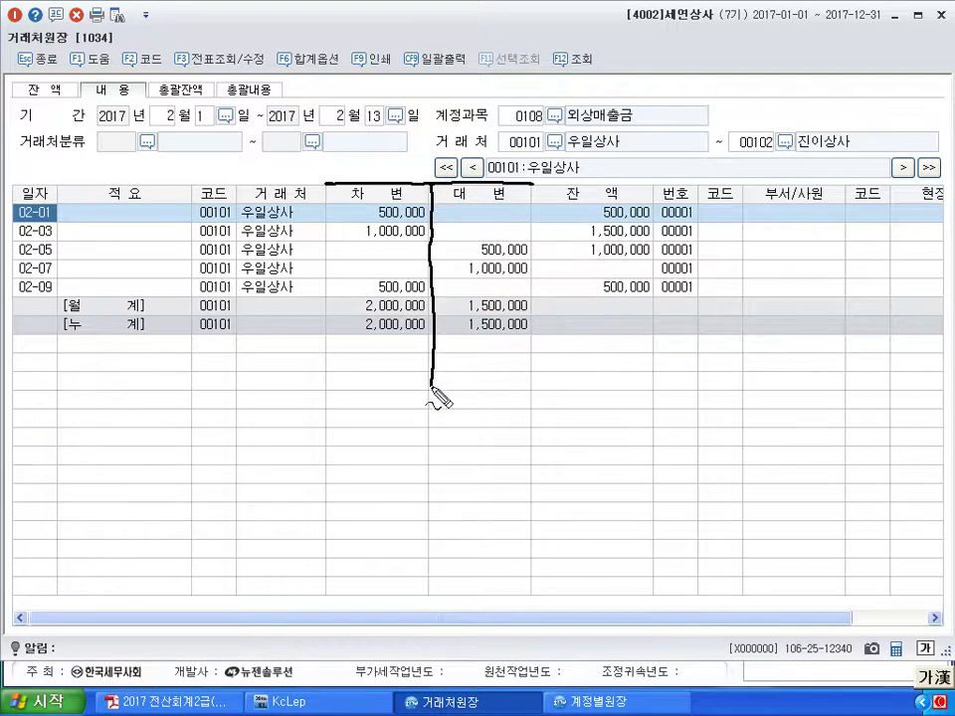
{"action": "mouse_move", "coordinate": [446, 166]}
{"action": "left_mouse_down"}
{"action": "mouse_move", "coordinate": [429, 150]}
{"action": "mouse_move", "coordinate": [456, 174]}
{"action": "left_mouse_up"}
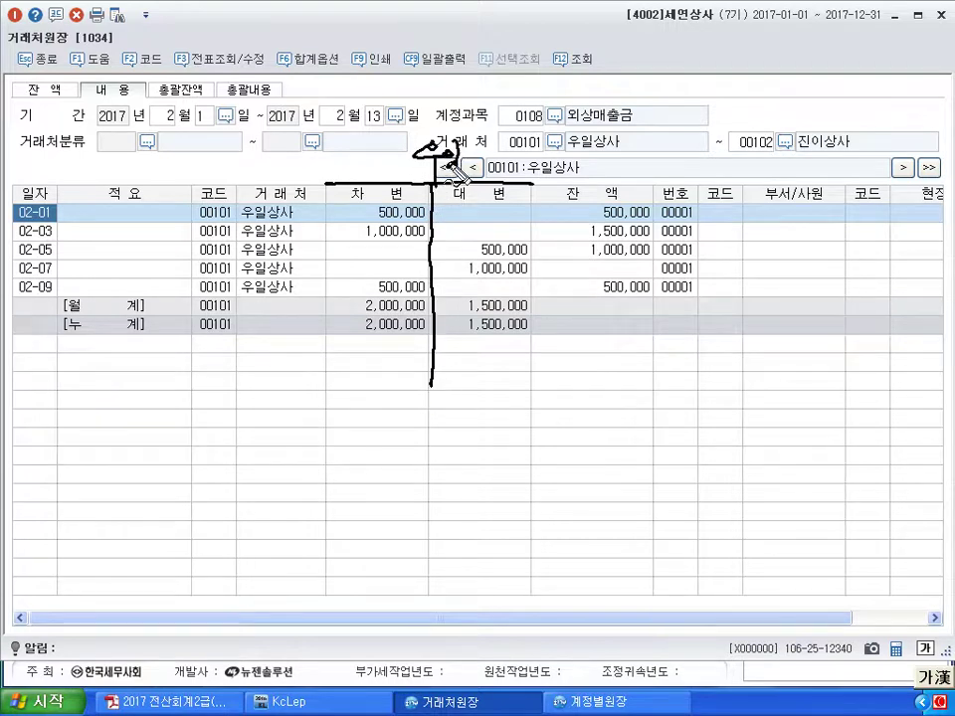
{"action": "mouse_move", "coordinate": [331, 205]}
{"action": "left_mouse_down"}
{"action": "mouse_move", "coordinate": [350, 196]}
{"action": "mouse_move", "coordinate": [350, 216]}
{"action": "left_mouse_up"}
{"action": "left_click_drag", "start_coordinate": [335, 283], "coordinate": [358, 280]}
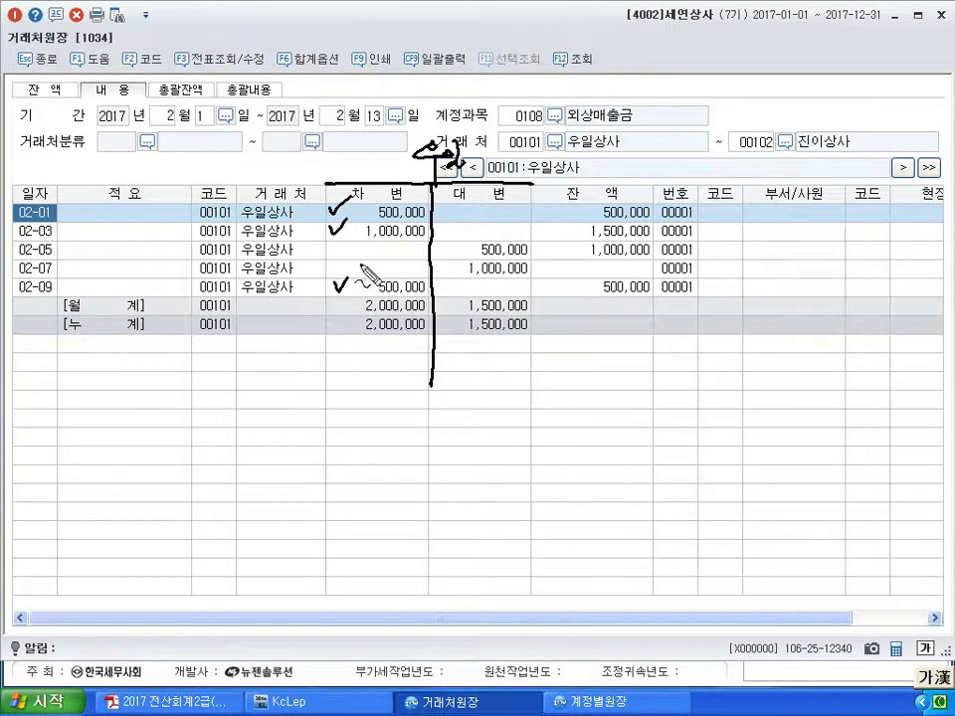
{"action": "left_click_drag", "start_coordinate": [461, 244], "coordinate": [462, 260]}
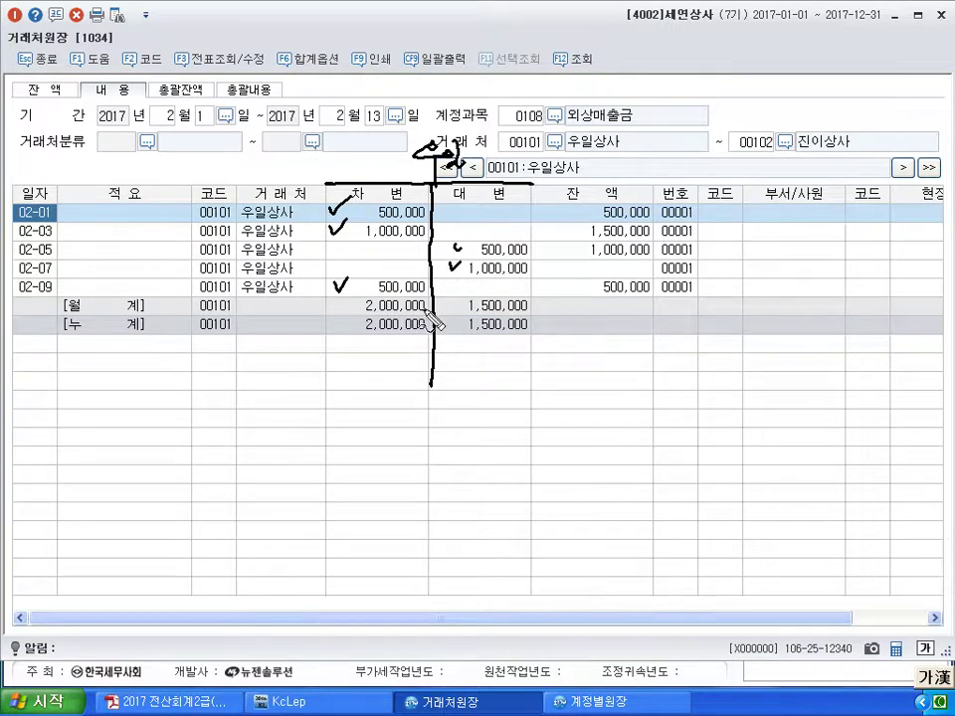
Step: Circle the 우일상사 ledger's cumulative debit and credit totals and its 02-09 balance, and clear the markings
{"action": "mouse_move", "coordinate": [405, 352]}
{"action": "left_mouse_down"}
{"action": "mouse_move", "coordinate": [427, 310]}
{"action": "mouse_move", "coordinate": [416, 347]}
{"action": "left_mouse_up"}
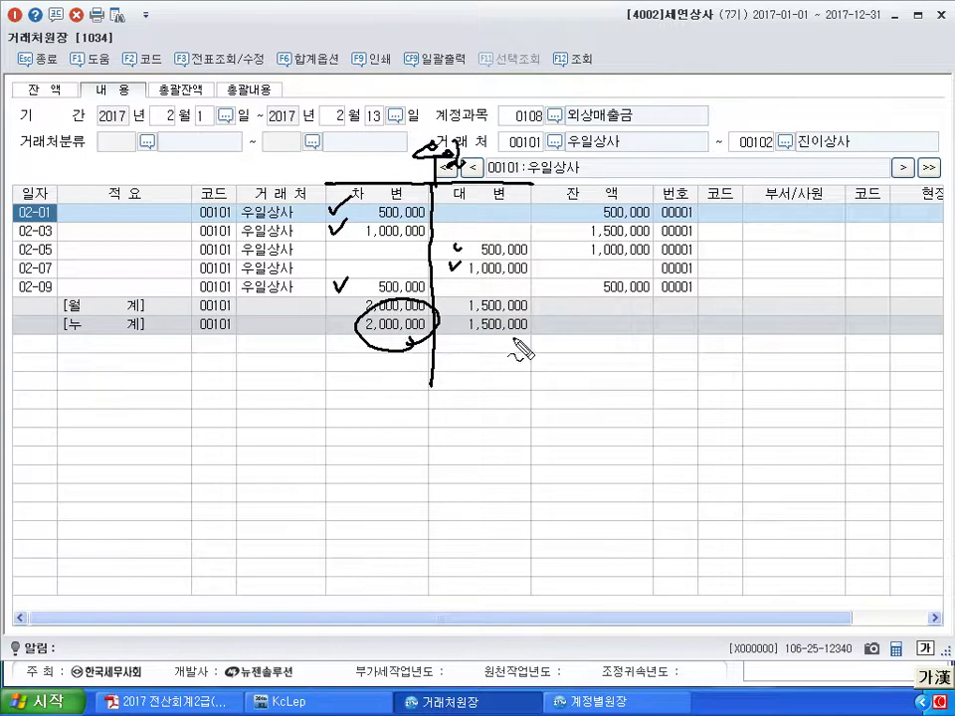
{"action": "left_click_drag", "start_coordinate": [525, 309], "coordinate": [520, 338]}
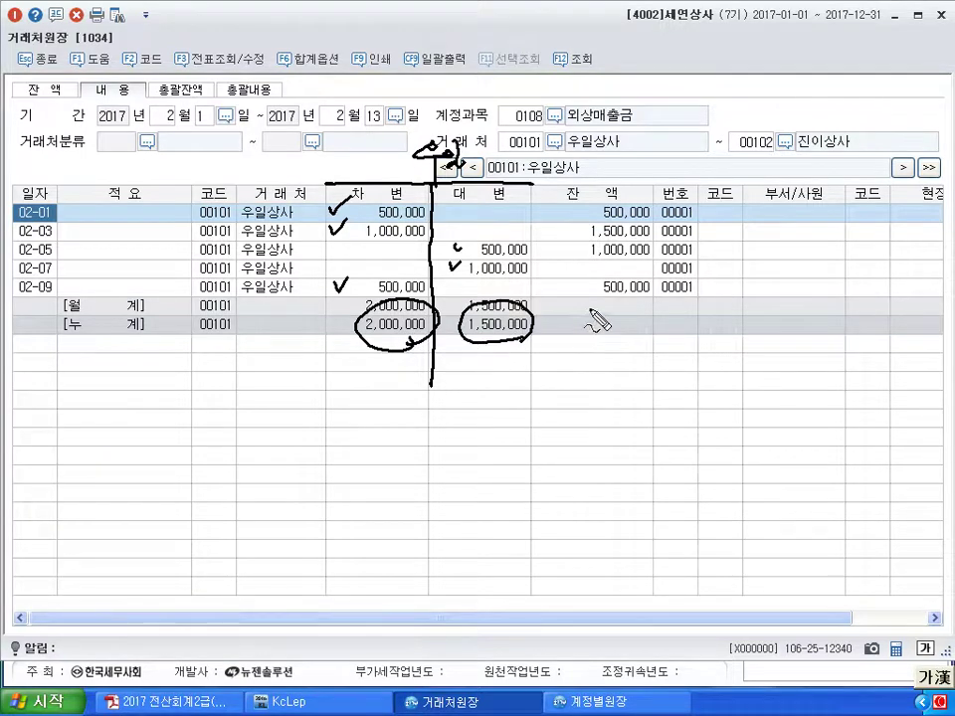
{"action": "mouse_move", "coordinate": [587, 300]}
{"action": "left_mouse_down"}
{"action": "mouse_move", "coordinate": [645, 296]}
{"action": "mouse_move", "coordinate": [658, 311]}
{"action": "left_mouse_up"}
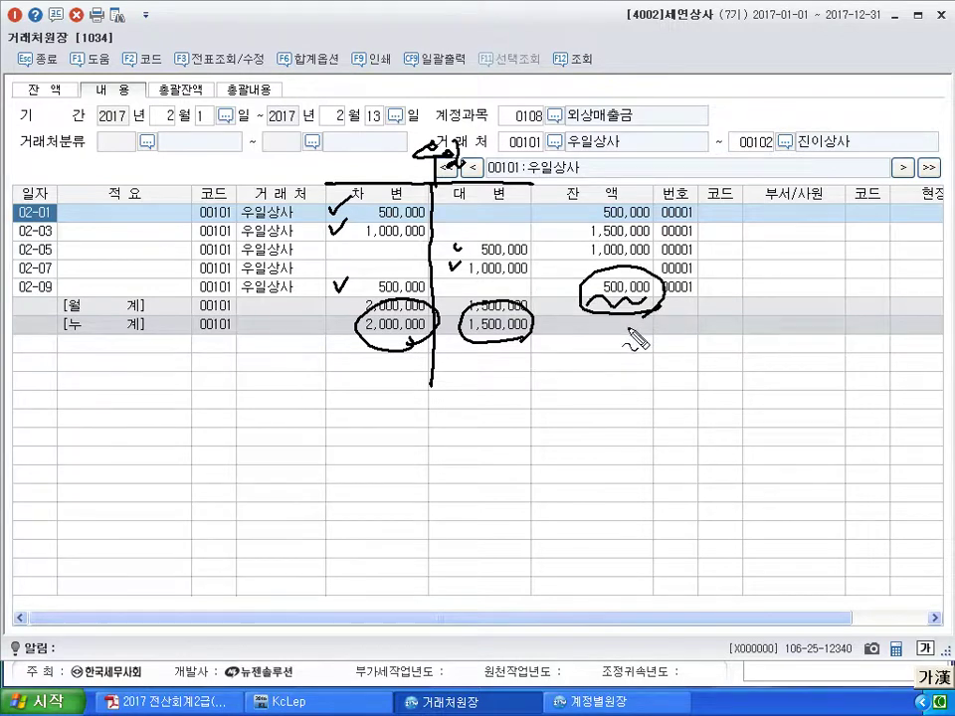
{"action": "key", "text": "Escape"}
Step: Show the ledger for partner 00102 진이상사, overlay a T-account on the 차변 and 대변 columns and tick the debit amounts
{"action": "left_click", "coordinate": [901, 169]}
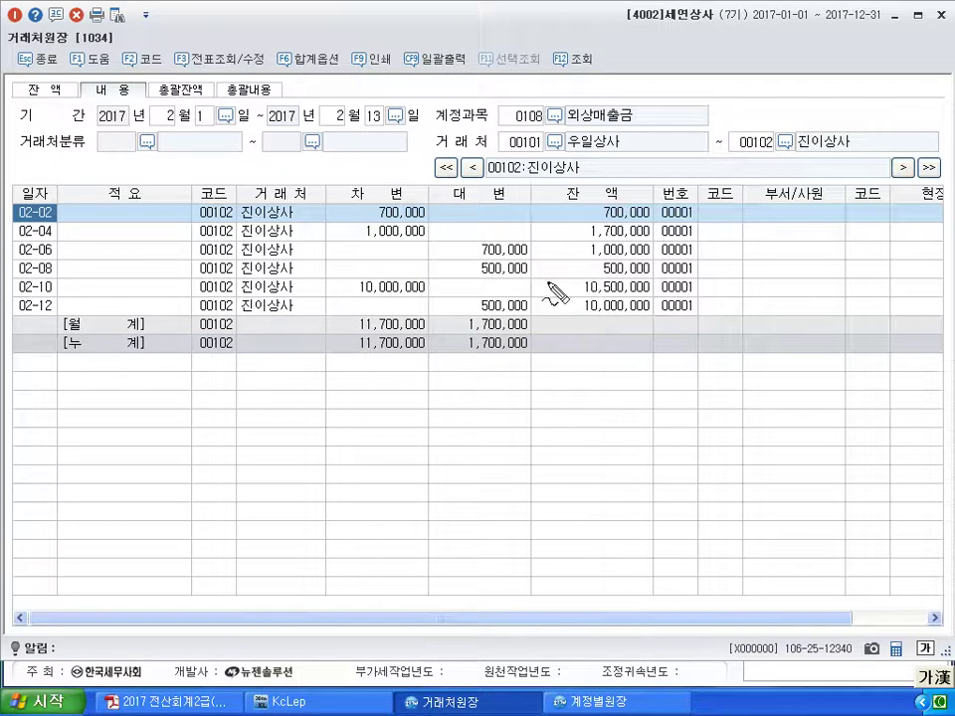
{"action": "mouse_move", "coordinate": [329, 185]}
{"action": "left_mouse_down"}
{"action": "mouse_move", "coordinate": [455, 182]}
{"action": "mouse_move", "coordinate": [531, 197]}
{"action": "left_mouse_up"}
{"action": "left_click_drag", "start_coordinate": [430, 185], "coordinate": [434, 406]}
{"action": "mouse_move", "coordinate": [334, 213]}
{"action": "left_mouse_down"}
{"action": "mouse_move", "coordinate": [345, 208]}
{"action": "mouse_move", "coordinate": [347, 227]}
{"action": "left_mouse_up"}
{"action": "left_click_drag", "start_coordinate": [336, 284], "coordinate": [351, 280]}
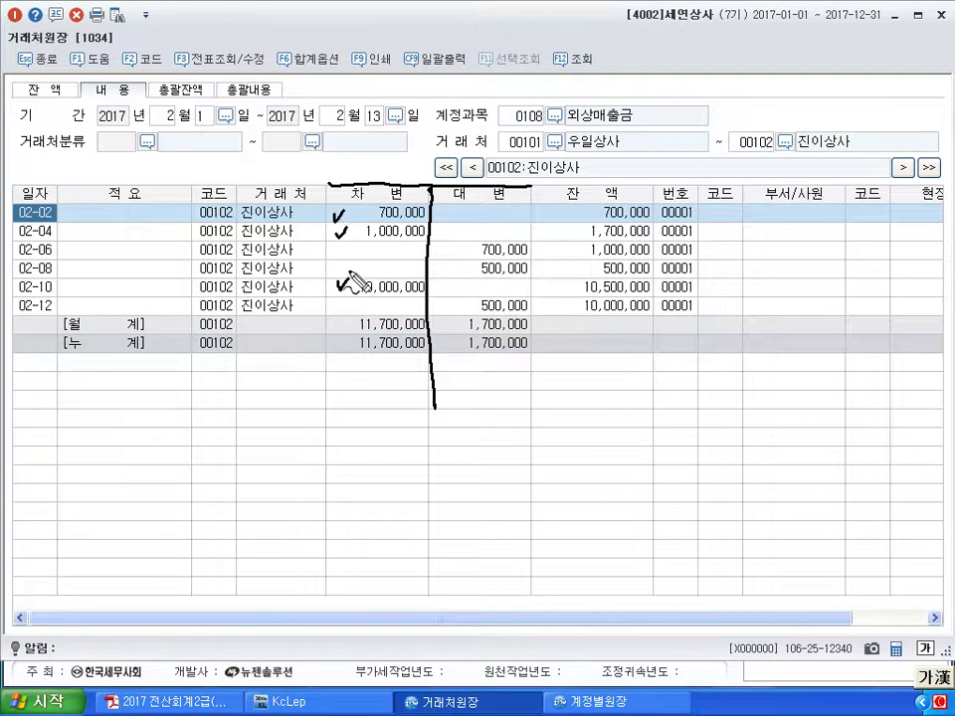
Step: Tick the 진이상사 ledger's credit amounts, underline both cumulative totals, and circle the 02-12 balance
{"action": "left_click_drag", "start_coordinate": [356, 355], "coordinate": [413, 357]}
{"action": "mouse_move", "coordinate": [458, 244]}
{"action": "left_mouse_down"}
{"action": "mouse_move", "coordinate": [470, 240]}
{"action": "mouse_move", "coordinate": [476, 294]}
{"action": "left_mouse_up"}
{"action": "left_click_drag", "start_coordinate": [462, 362], "coordinate": [526, 360]}
{"action": "left_click_drag", "start_coordinate": [567, 318], "coordinate": [647, 335]}
{"action": "left_click_drag", "start_coordinate": [617, 295], "coordinate": [664, 320]}
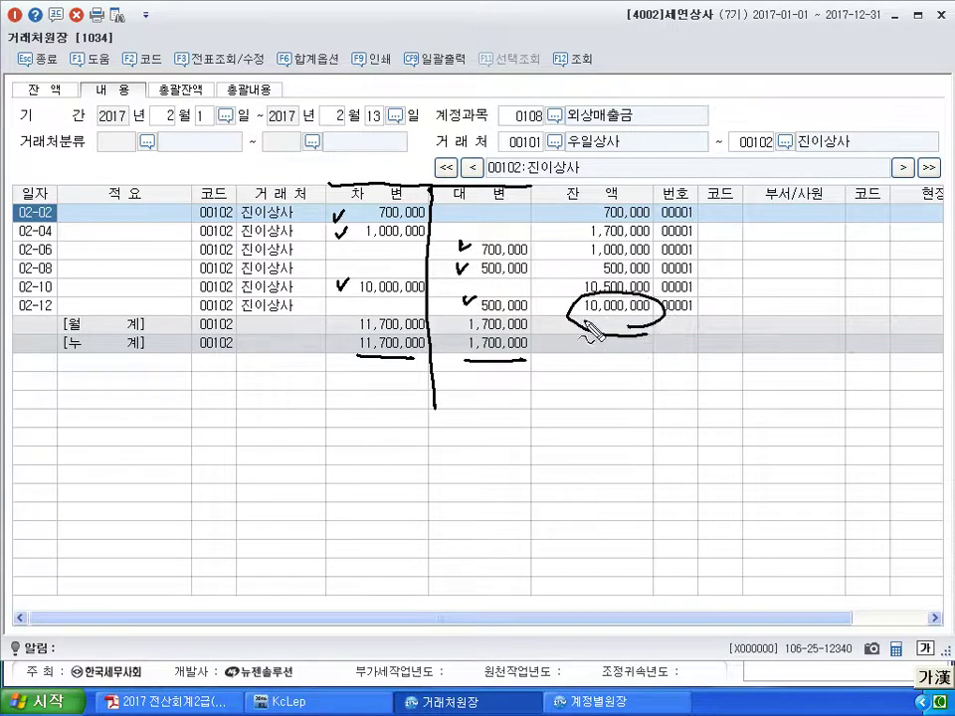
Step: Clear the markings, check the textbook's 원장 diagram on page 135, and bring up the 계정별원장 for 외상매출금
{"action": "key", "text": "Escape"}
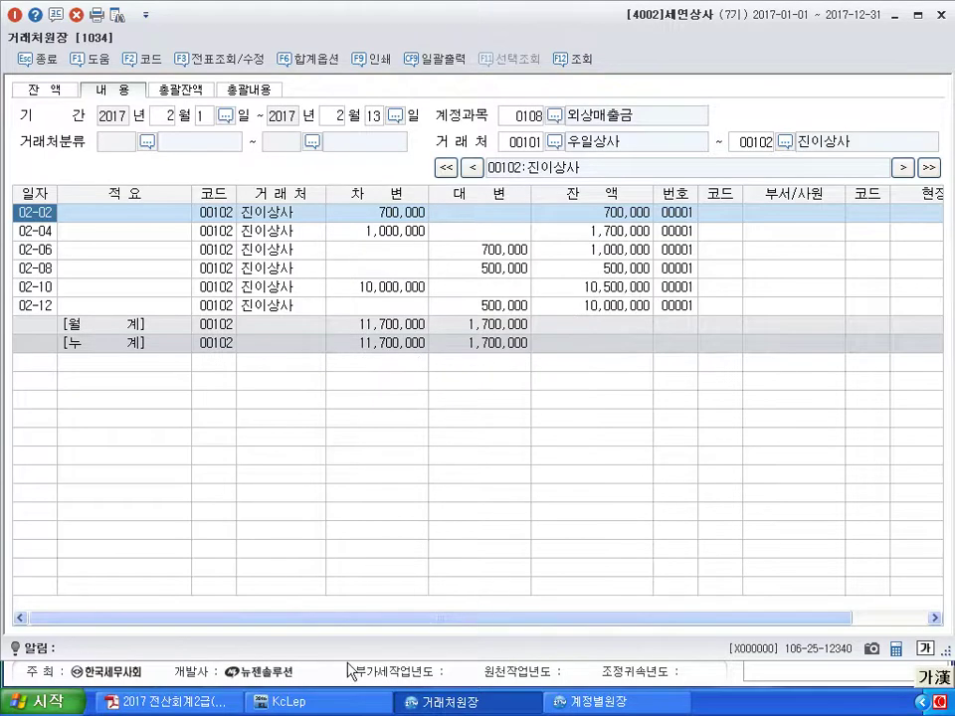
{"action": "left_click", "coordinate": [219, 703]}
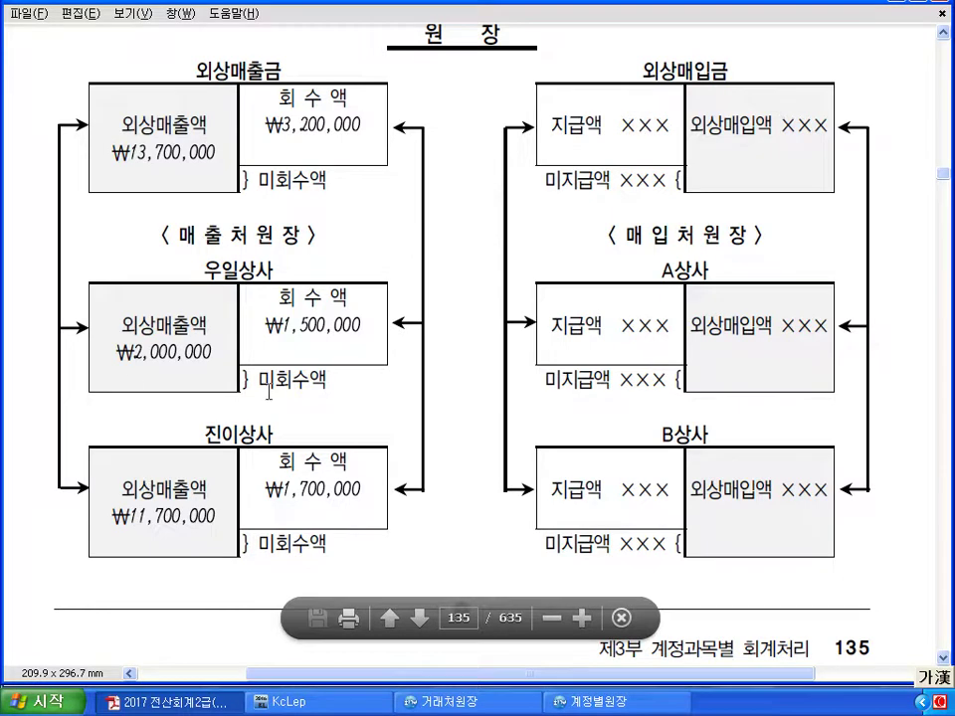
{"action": "left_click", "coordinate": [474, 705]}
{"action": "left_click", "coordinate": [597, 702]}
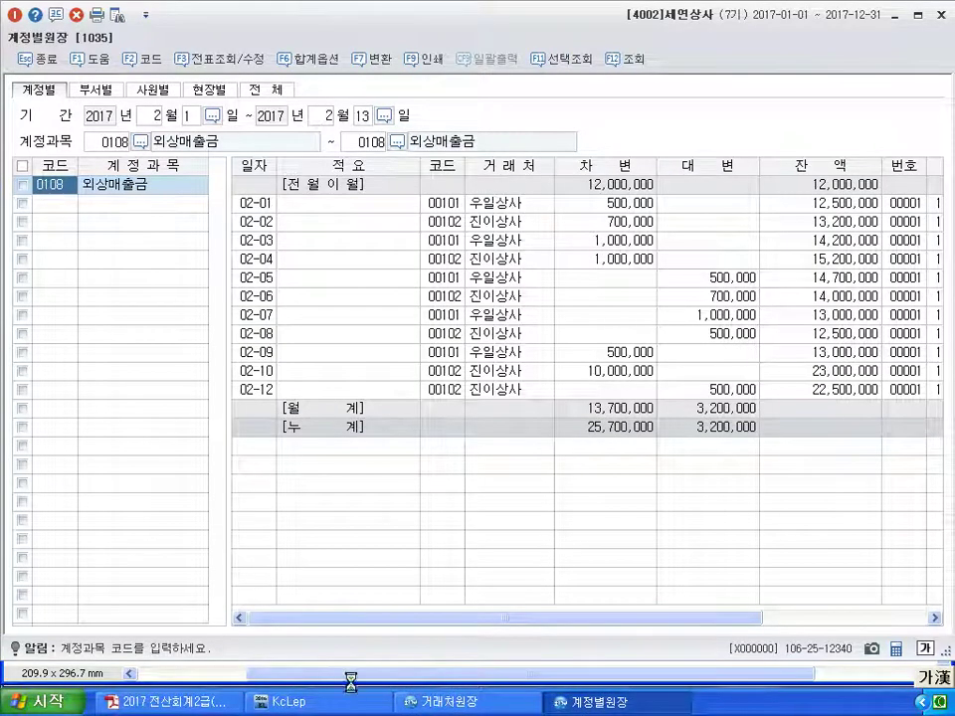
{"action": "left_click", "coordinate": [289, 703]}
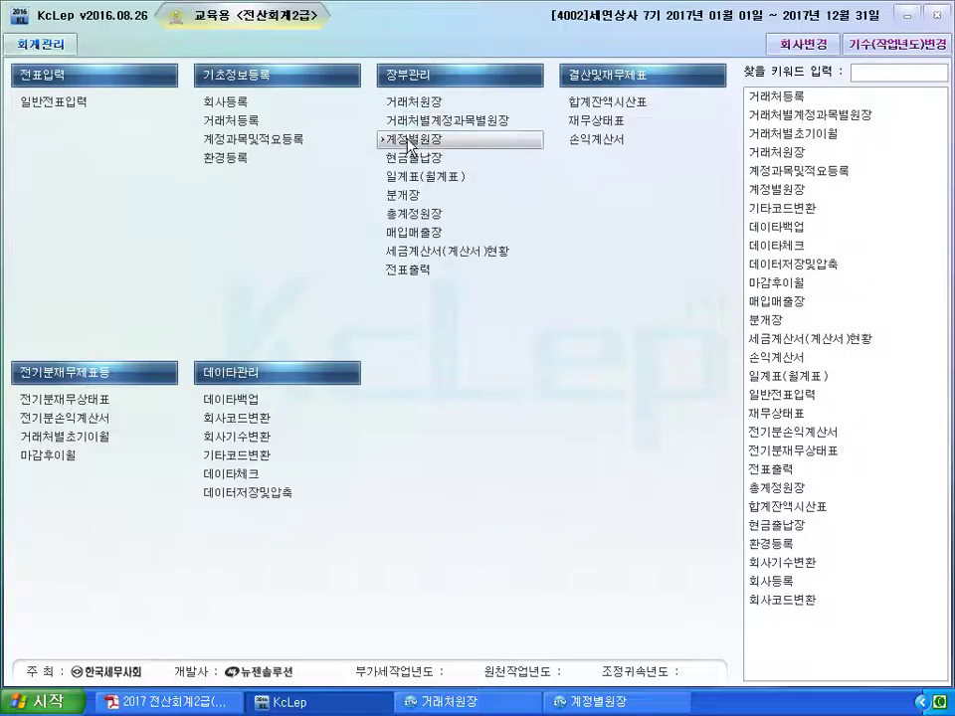
{"action": "left_click", "coordinate": [582, 703]}
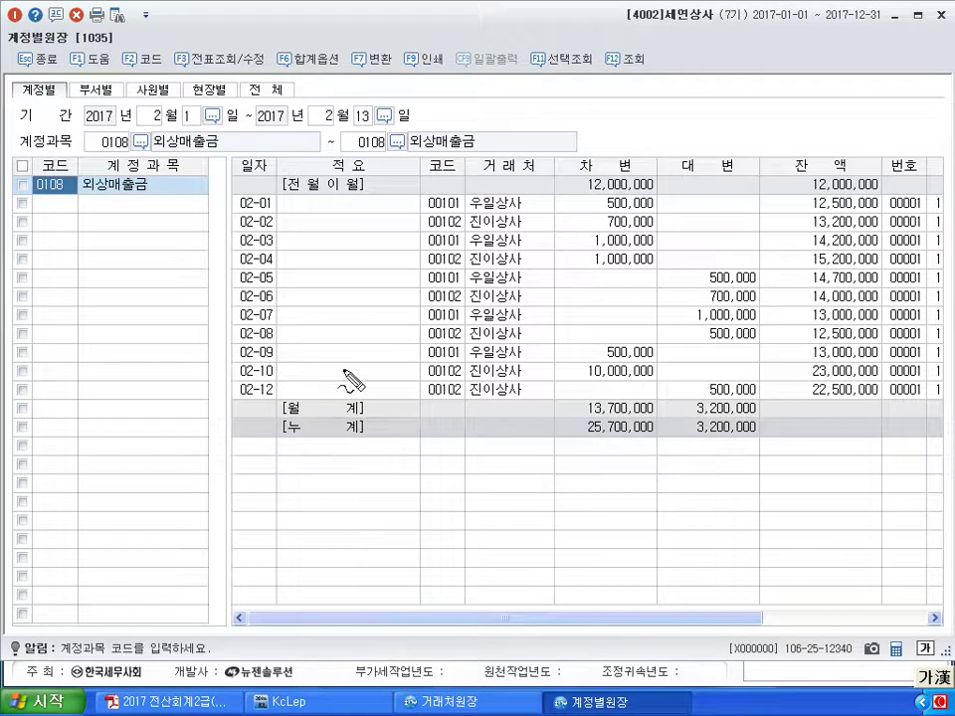
Step: Overlay a T-account on the 차변 and 대변 columns of the 계정별원장 and handwrite 외상매출금 above it
{"action": "left_click_drag", "start_coordinate": [550, 156], "coordinate": [756, 152]}
{"action": "left_click_drag", "start_coordinate": [657, 154], "coordinate": [659, 475]}
{"action": "mouse_move", "coordinate": [649, 103]}
{"action": "left_mouse_down"}
{"action": "mouse_move", "coordinate": [668, 117]}
{"action": "mouse_move", "coordinate": [696, 111]}
{"action": "mouse_move", "coordinate": [712, 134]}
{"action": "mouse_move", "coordinate": [747, 107]}
{"action": "mouse_move", "coordinate": [753, 123]}
{"action": "mouse_move", "coordinate": [766, 121]}
{"action": "left_mouse_up"}
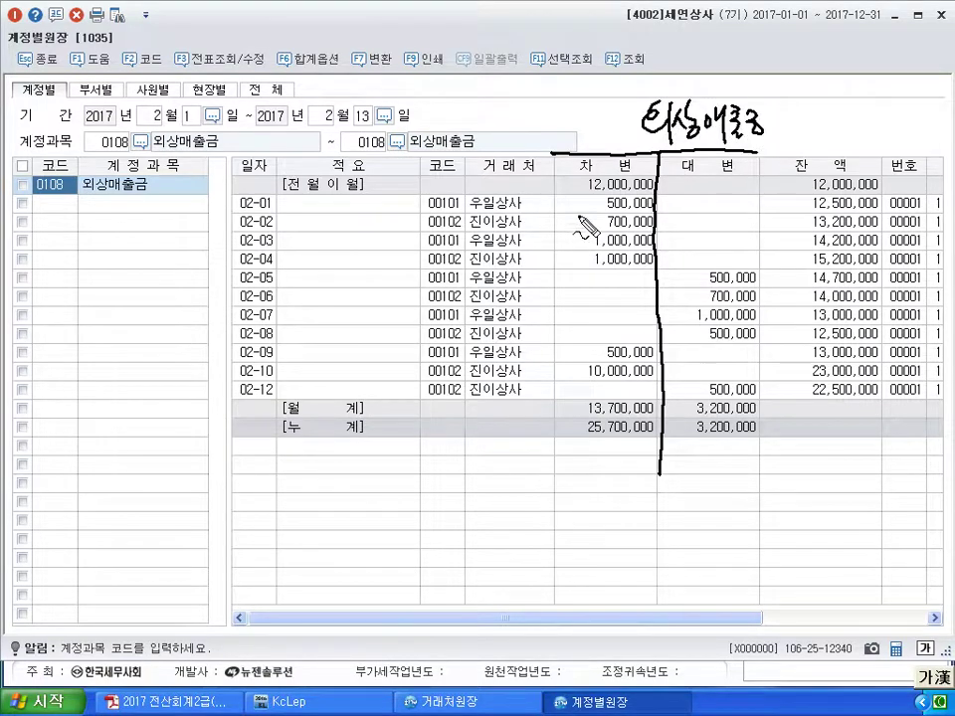
Step: Bracket the February debit and credit amounts in the 계정별원장 and underline the 02-12 balance
{"action": "left_click_drag", "start_coordinate": [587, 203], "coordinate": [581, 265]}
{"action": "left_click_drag", "start_coordinate": [585, 348], "coordinate": [575, 380]}
{"action": "left_click_drag", "start_coordinate": [768, 277], "coordinate": [762, 330]}
{"action": "mouse_move", "coordinate": [761, 374]}
{"action": "left_mouse_down"}
{"action": "mouse_move", "coordinate": [758, 394]}
{"action": "mouse_move", "coordinate": [873, 411]}
{"action": "left_mouse_up"}
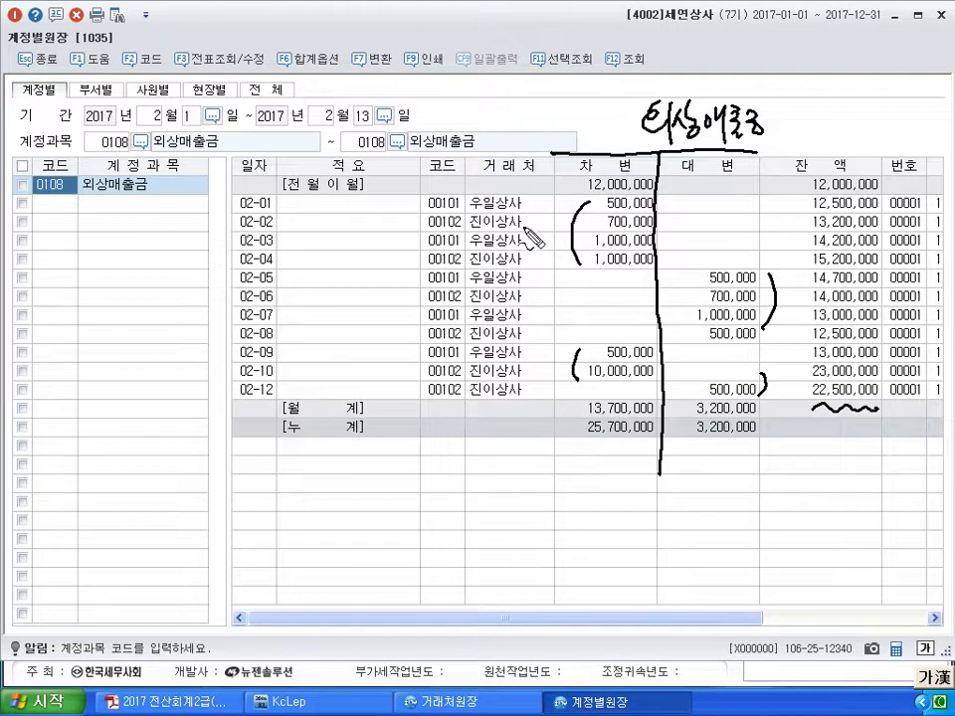
Step: Mark the partner codes and the 우일상사 and 진이상사 names in the 계정별원장, and clear the markings
{"action": "left_click_drag", "start_coordinate": [548, 268], "coordinate": [562, 275]}
{"action": "mouse_move", "coordinate": [453, 193]}
{"action": "left_mouse_down"}
{"action": "mouse_move", "coordinate": [438, 207]}
{"action": "mouse_move", "coordinate": [453, 243]}
{"action": "mouse_move", "coordinate": [445, 237]}
{"action": "left_mouse_up"}
{"action": "left_click_drag", "start_coordinate": [466, 559], "coordinate": [465, 672]}
{"action": "mouse_move", "coordinate": [452, 654]}
{"action": "left_mouse_down"}
{"action": "mouse_move", "coordinate": [465, 678]}
{"action": "mouse_move", "coordinate": [476, 652]}
{"action": "left_mouse_up"}
{"action": "left_click_drag", "start_coordinate": [475, 210], "coordinate": [540, 215]}
{"action": "left_click_drag", "start_coordinate": [470, 233], "coordinate": [522, 236]}
{"action": "key", "text": "Escape"}
Step: Open the February 2017 vouchers in 일반전표입력 and go through the partner codes on the day 13, 12 and 11 lines
{"action": "left_click", "coordinate": [291, 708]}
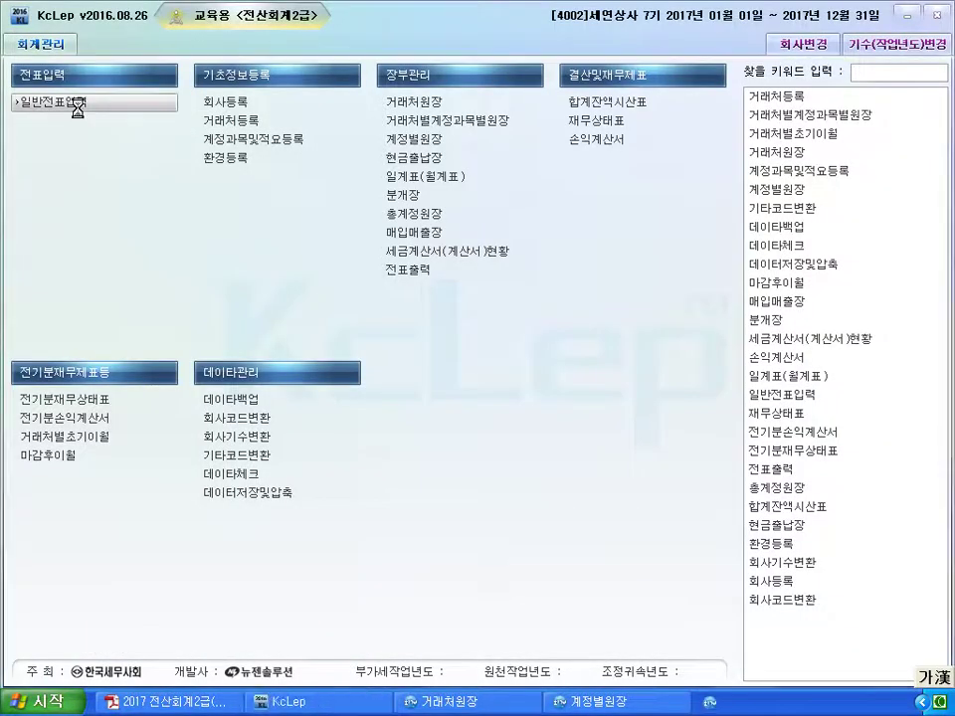
{"action": "left_click", "coordinate": [79, 105]}
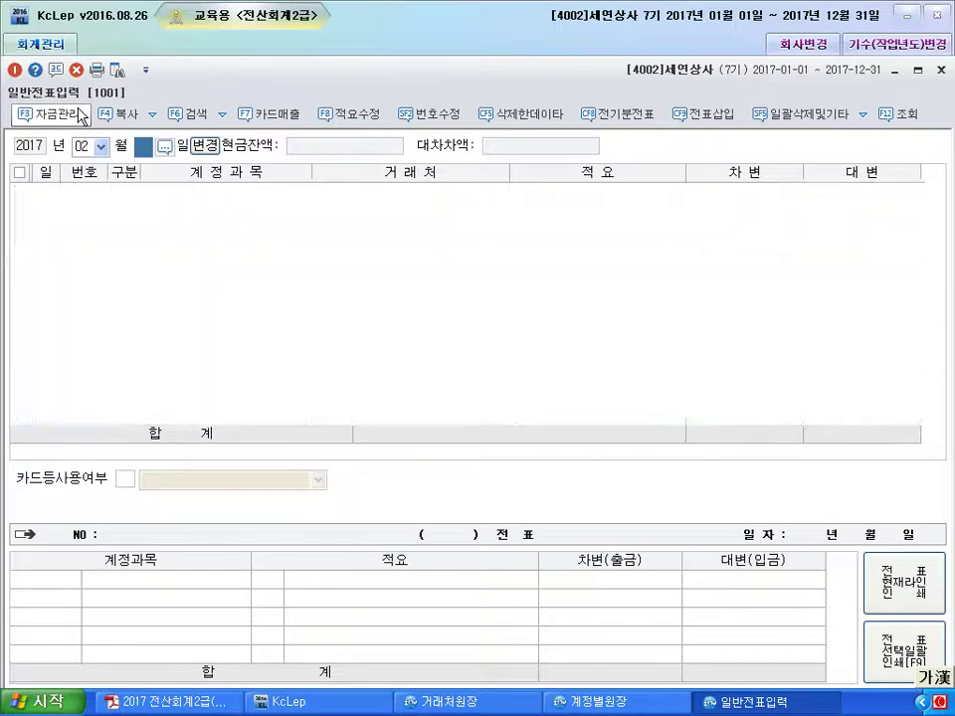
{"action": "left_click", "coordinate": [338, 400]}
{"action": "left_click", "coordinate": [340, 359]}
{"action": "left_click", "coordinate": [339, 341]}
{"action": "left_click", "coordinate": [337, 324]}
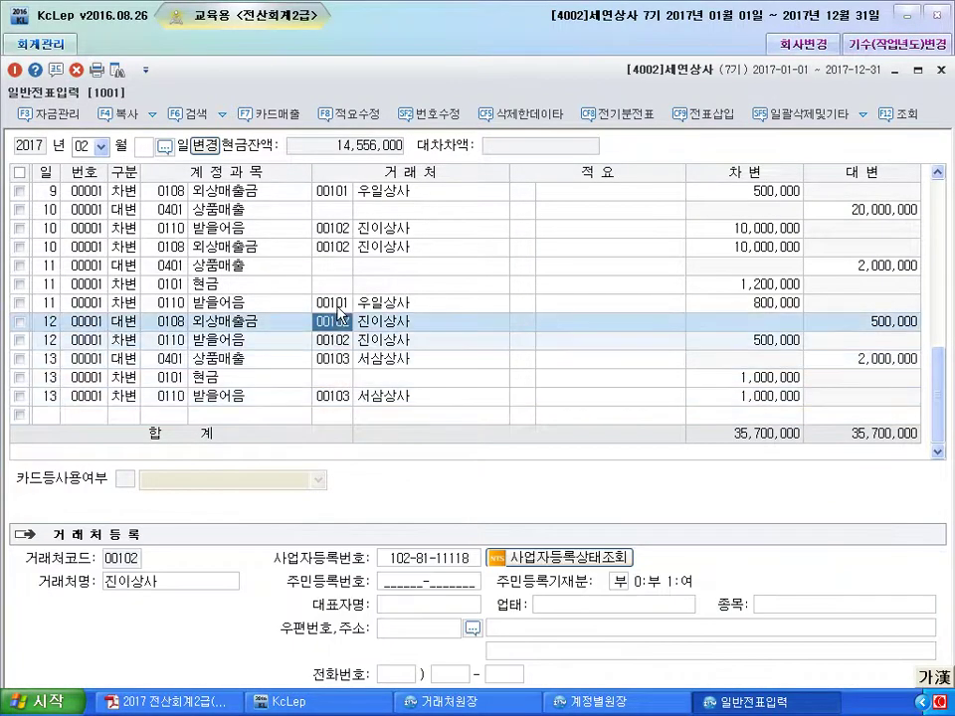
{"action": "left_click", "coordinate": [339, 306]}
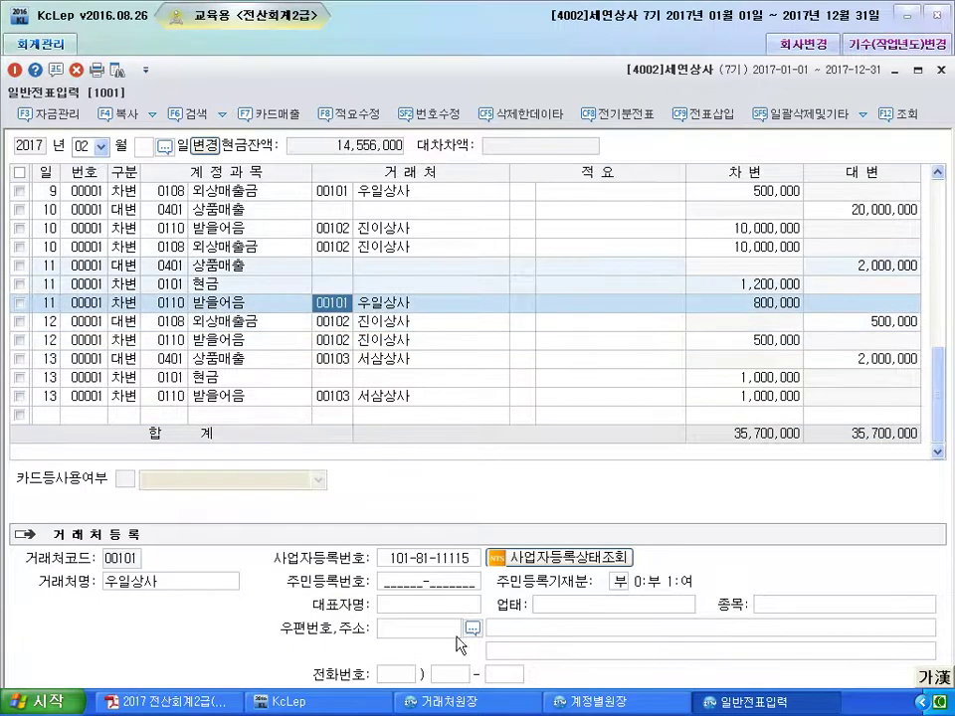
Step: Compare the vouchers with the 계정별원장 and select account code 0108 on the day 12 외상매출금 line
{"action": "left_click", "coordinate": [499, 703]}
{"action": "left_click", "coordinate": [597, 702]}
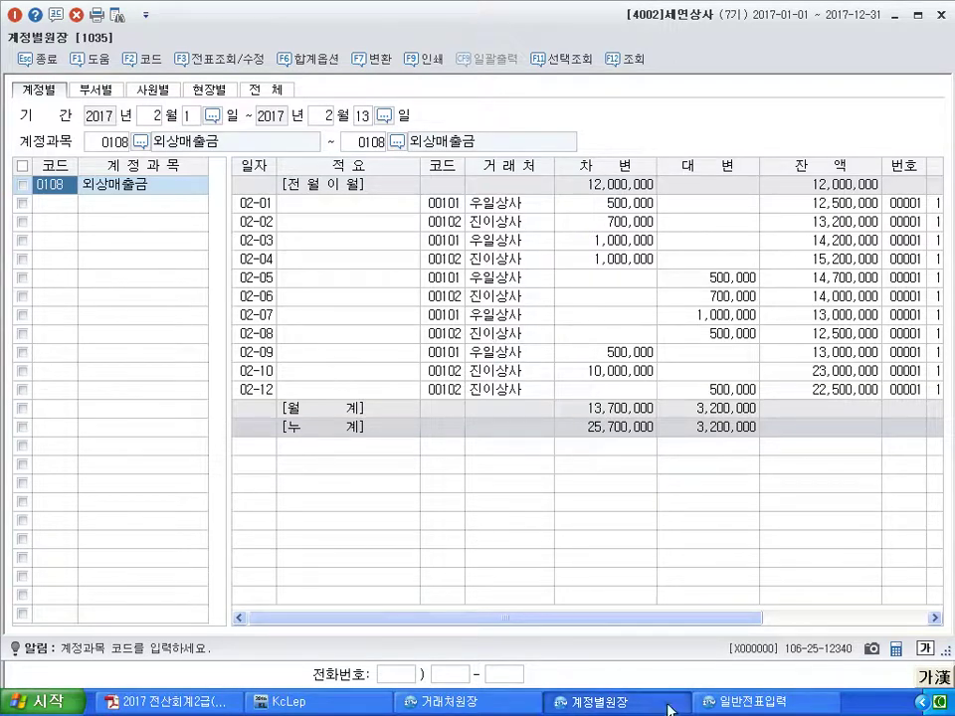
{"action": "left_click", "coordinate": [749, 702]}
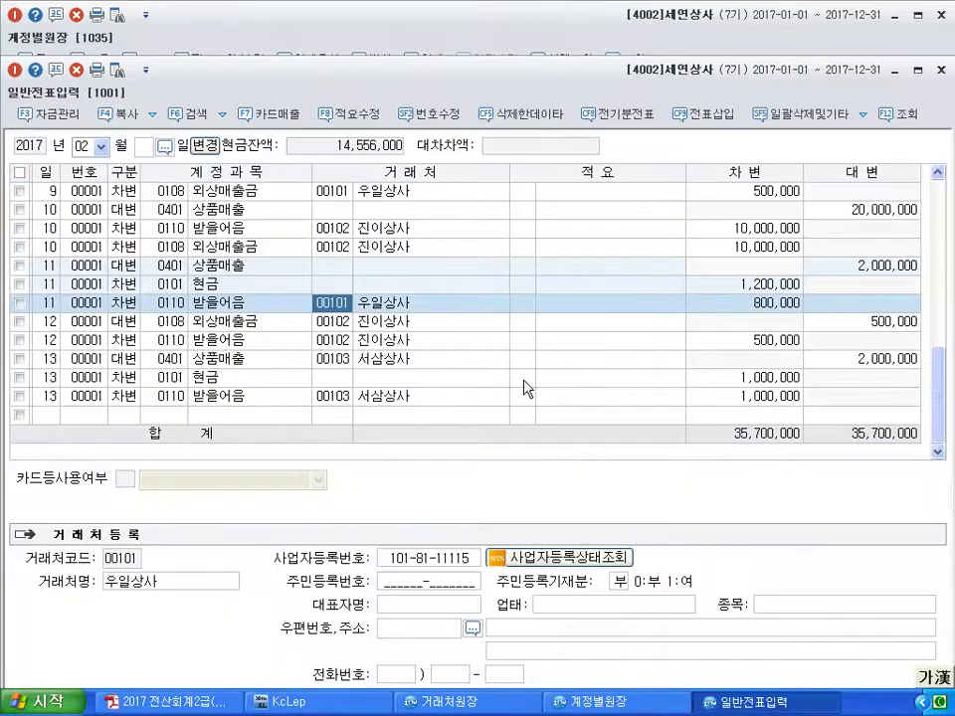
{"action": "left_click", "coordinate": [171, 324]}
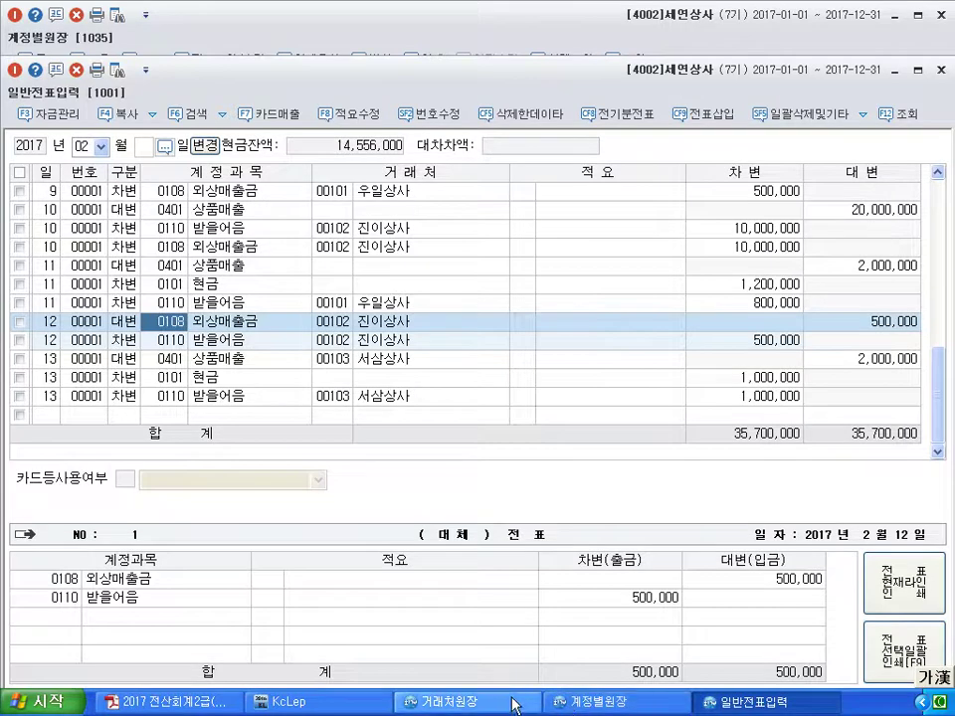
Step: Alternate between the 우일상사 and 진이상사 ledgers in 거래처원장 and compare them with the 계정별원장
{"action": "left_click", "coordinate": [438, 702]}
{"action": "left_click", "coordinate": [473, 168]}
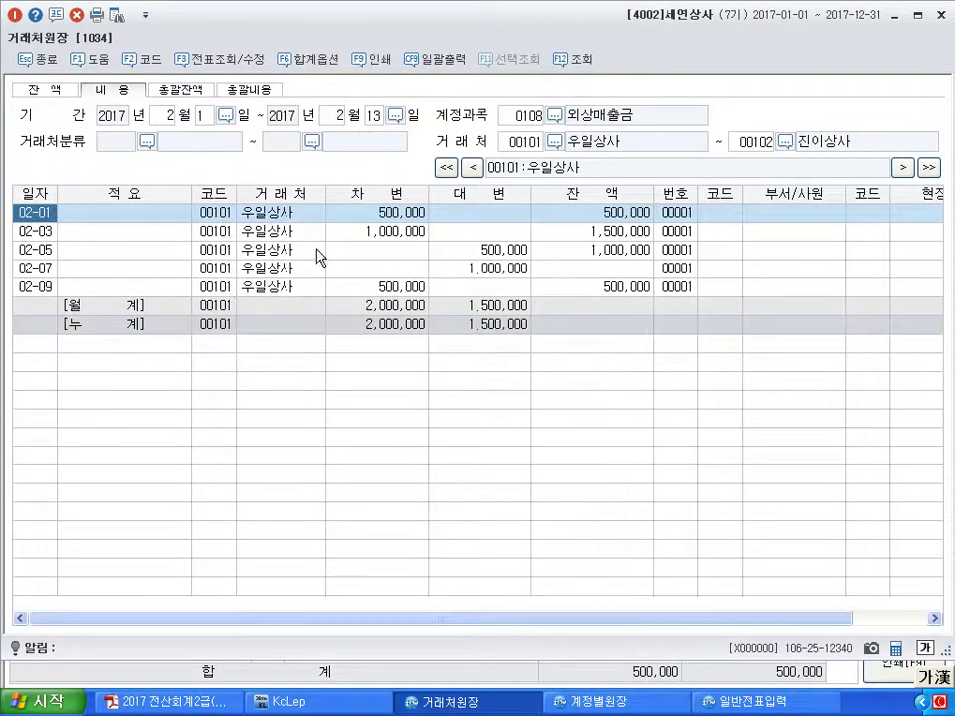
{"action": "left_click", "coordinate": [901, 169]}
{"action": "left_click", "coordinate": [476, 171]}
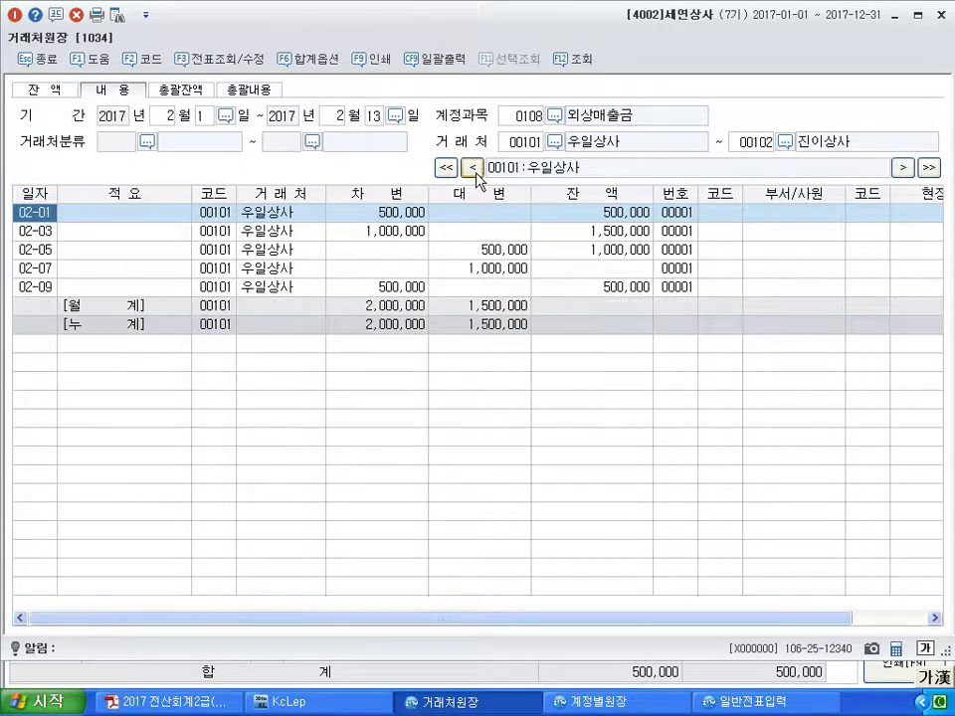
{"action": "left_click", "coordinate": [902, 168]}
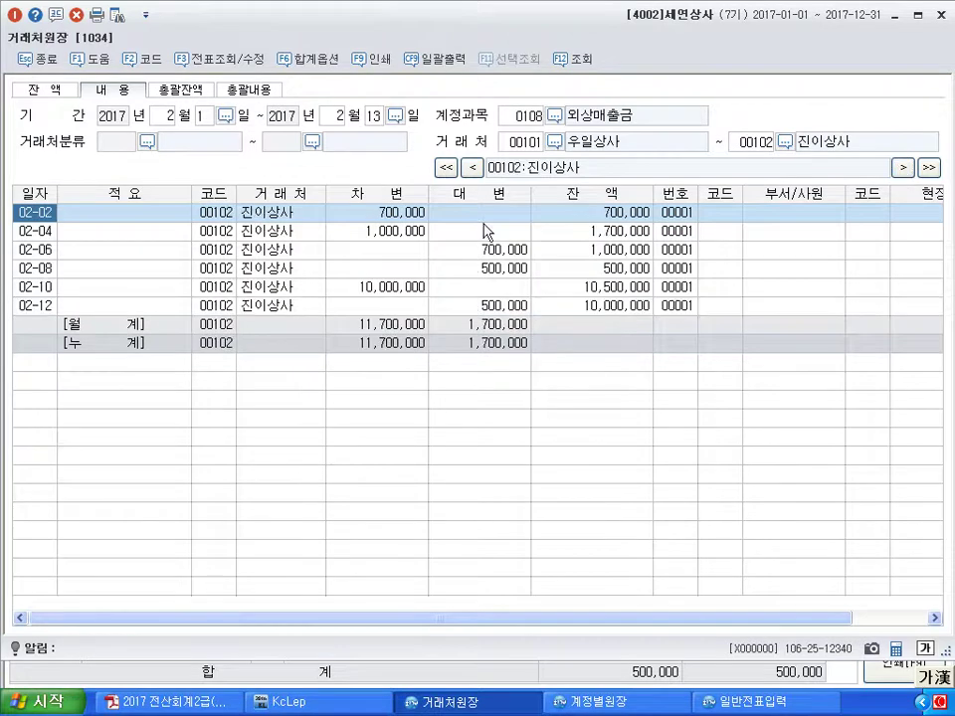
{"action": "left_click", "coordinate": [619, 702]}
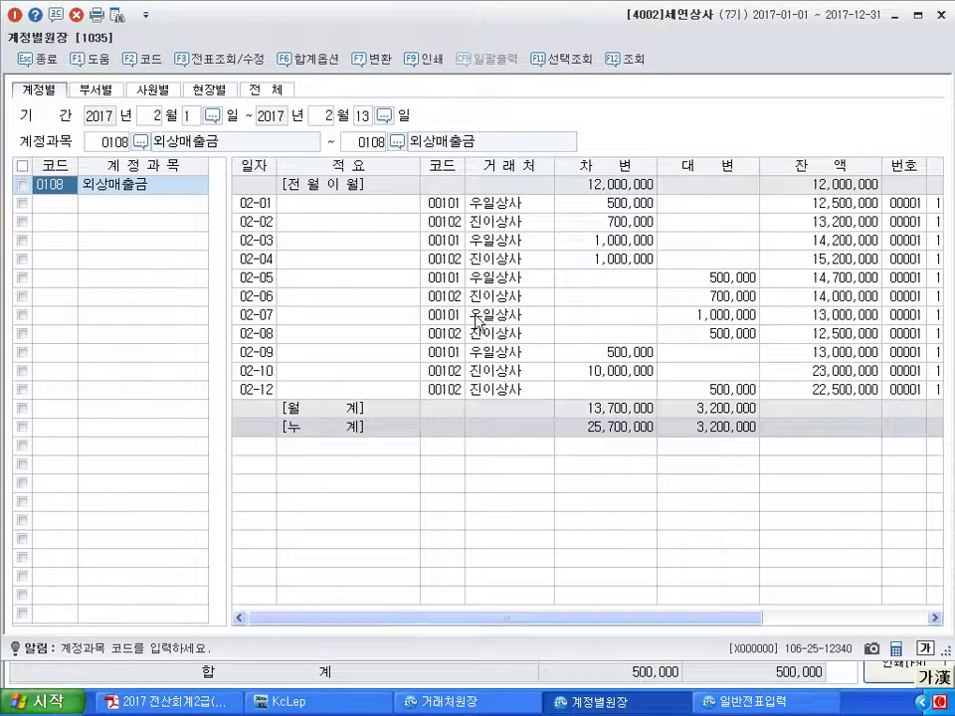
{"action": "left_click", "coordinate": [490, 703]}
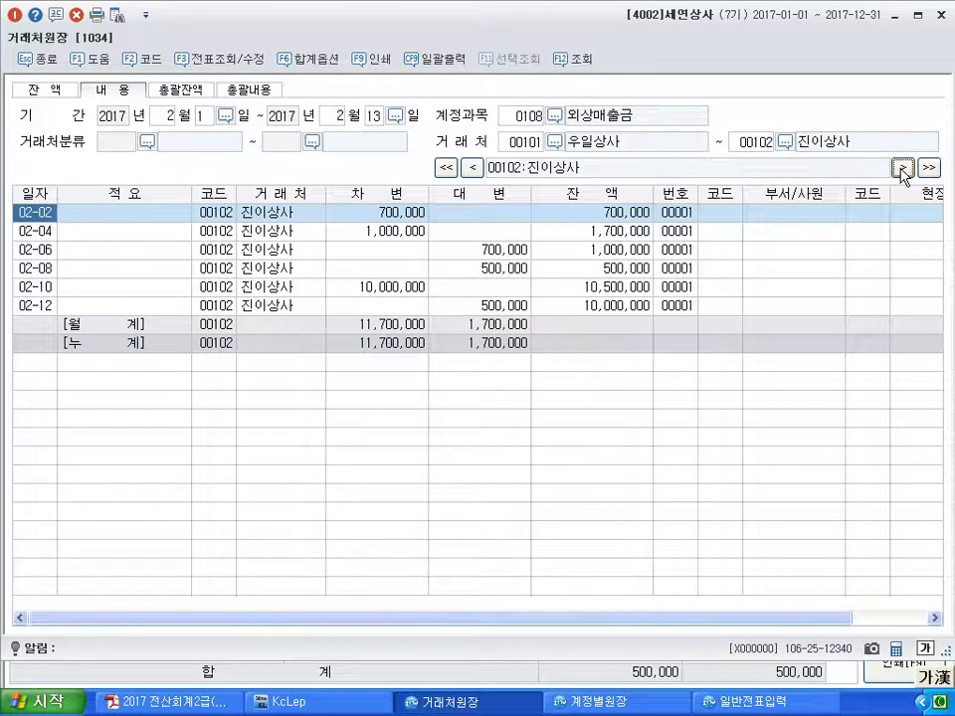
{"action": "left_click", "coordinate": [476, 168]}
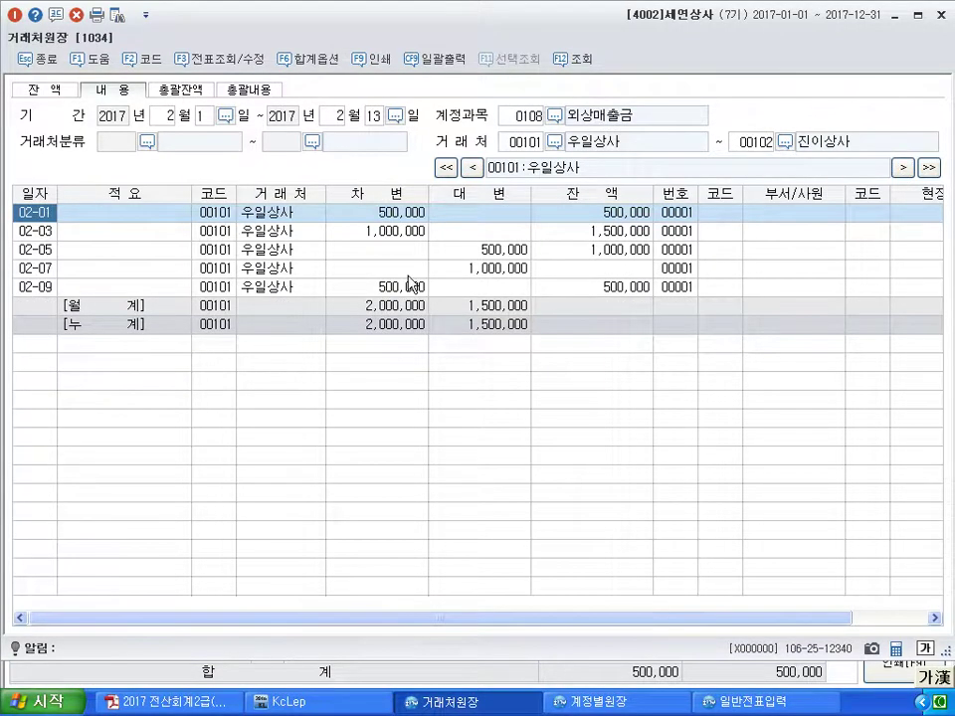
Step: Go through the 계정별원장 debit amounts for 02-01 to 02-04, credit amounts for 02-05 to 02-08, and the 02-08 partner code
{"action": "left_click", "coordinate": [588, 701]}
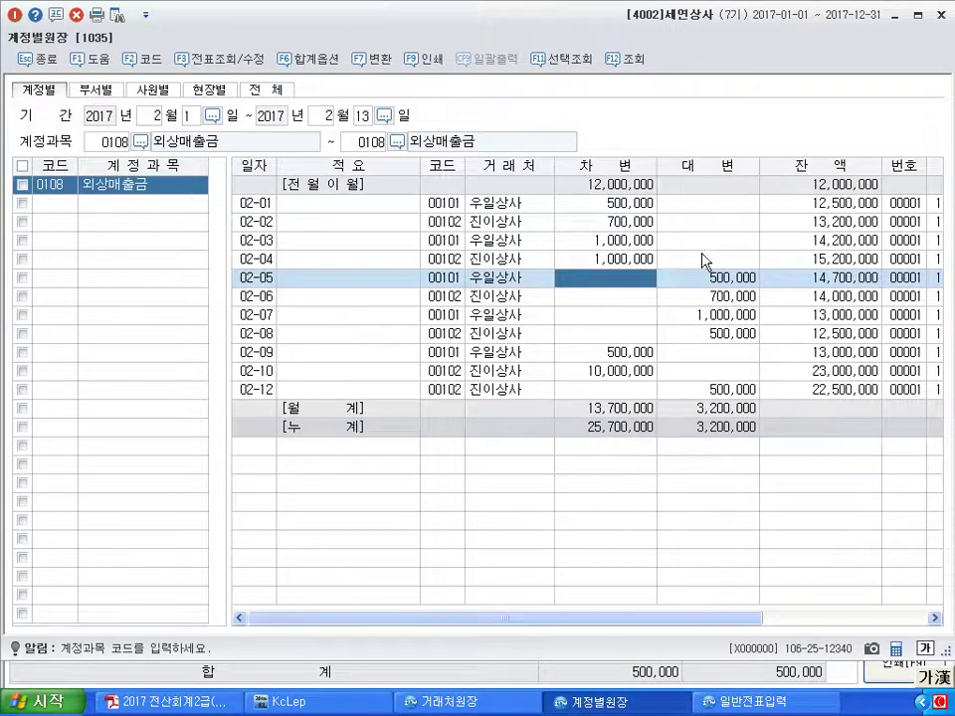
{"action": "left_click", "coordinate": [612, 202]}
{"action": "left_click", "coordinate": [612, 221]}
{"action": "left_click", "coordinate": [605, 239]}
{"action": "left_click", "coordinate": [607, 259]}
{"action": "left_click", "coordinate": [701, 277]}
{"action": "left_click", "coordinate": [709, 296]}
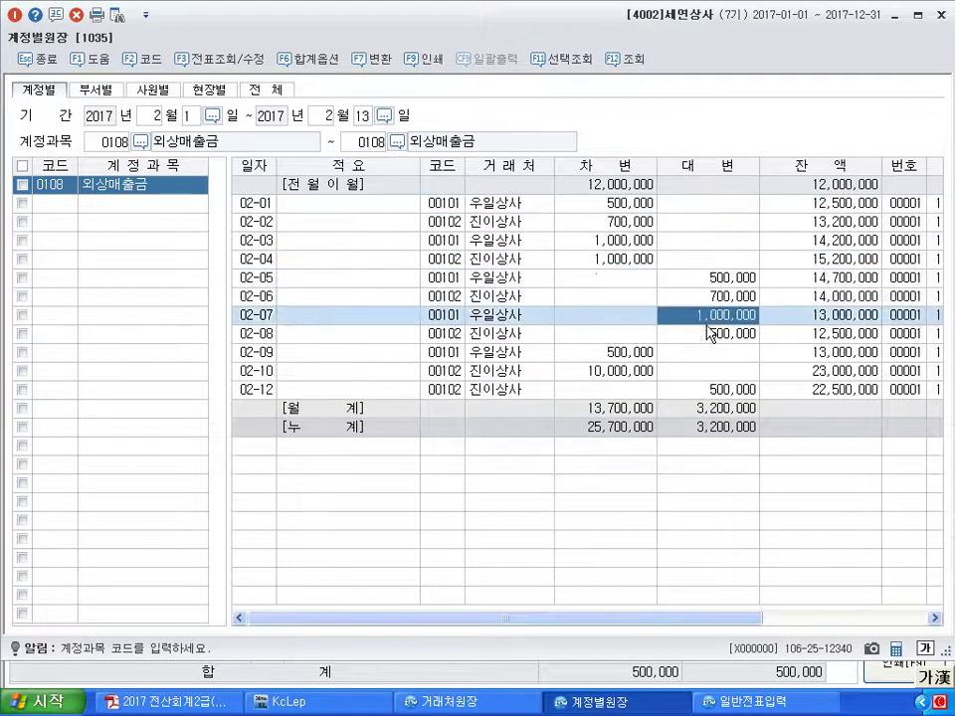
{"action": "left_click", "coordinate": [708, 315]}
{"action": "left_click", "coordinate": [701, 334]}
{"action": "left_click", "coordinate": [493, 335]}
{"action": "left_click", "coordinate": [445, 334]}
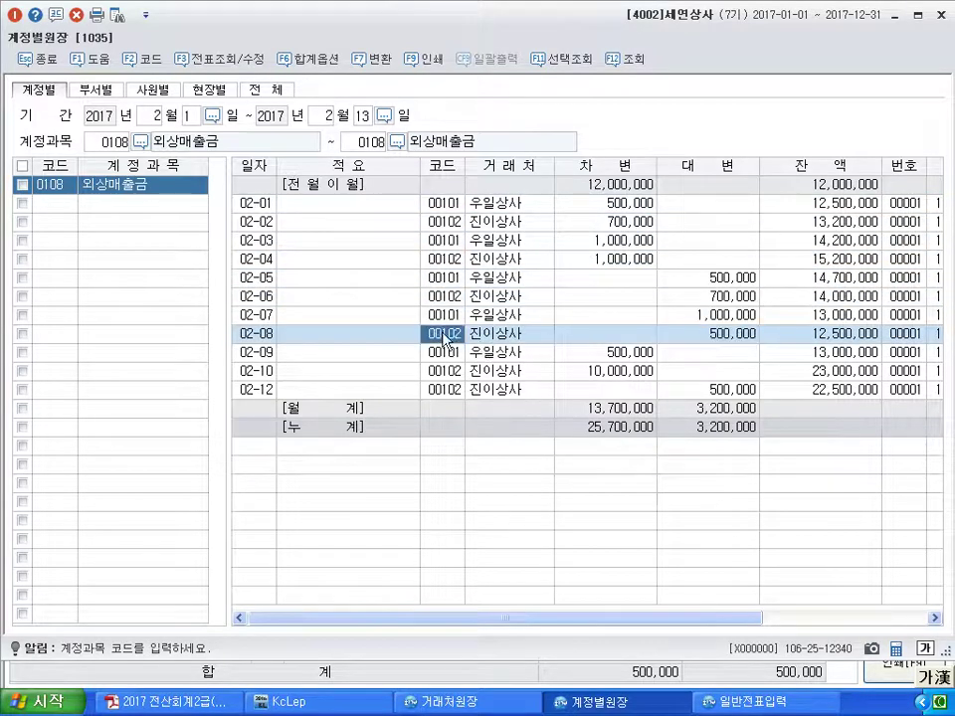
Step: Check the 02-09 entry in the 우일상사 partner ledger and select partner code 00102 on the day 12 외상매출금 voucher line
{"action": "left_click", "coordinate": [495, 680]}
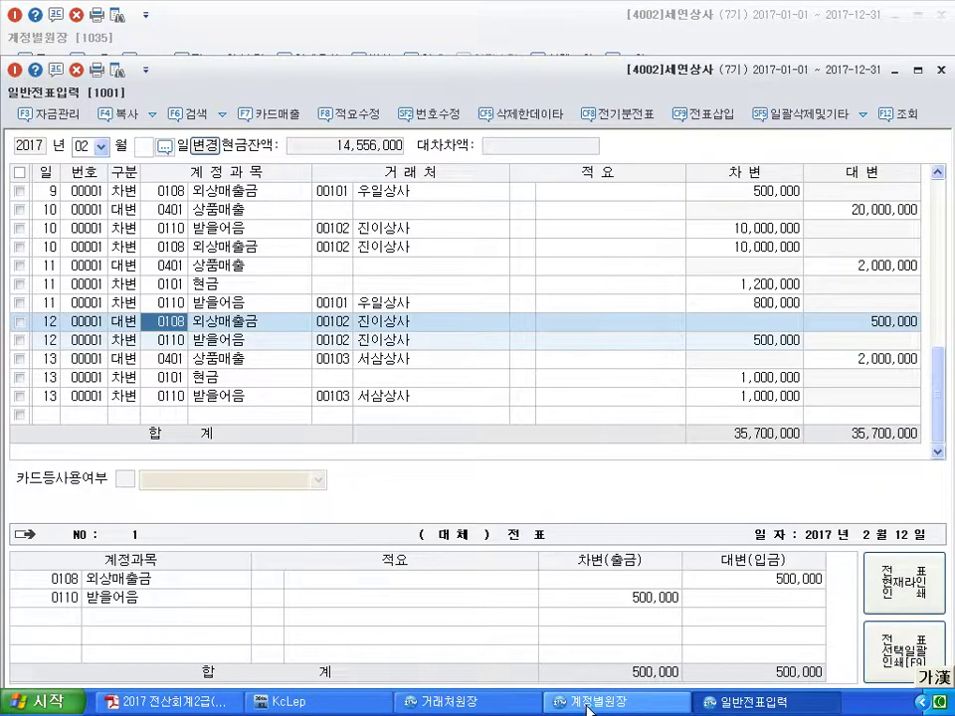
{"action": "left_click", "coordinate": [453, 700]}
{"action": "left_click", "coordinate": [271, 287]}
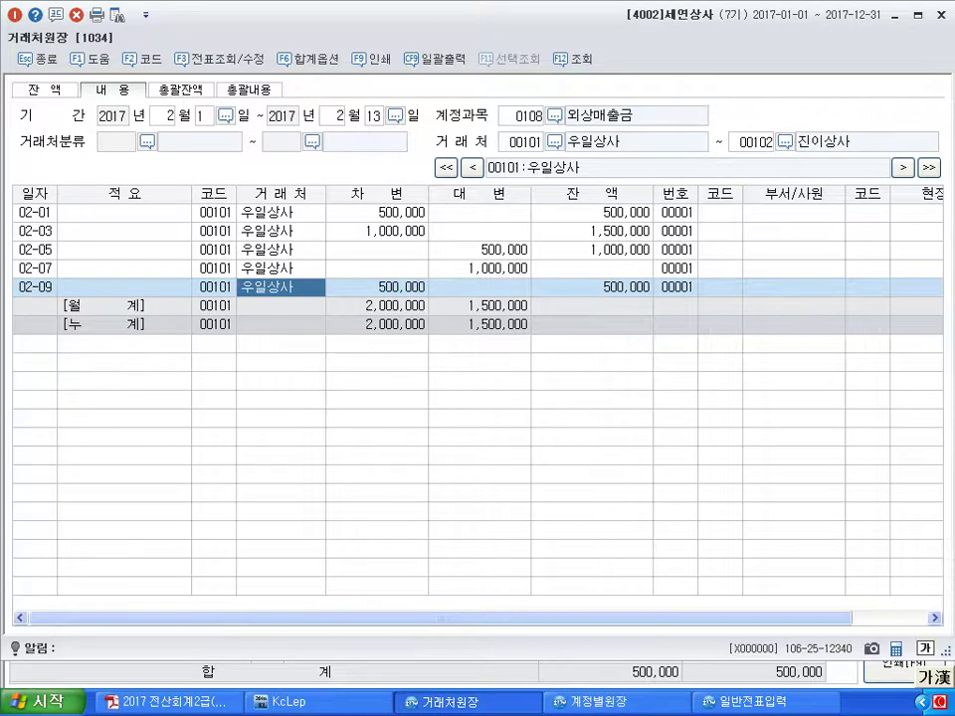
{"action": "left_click", "coordinate": [492, 706]}
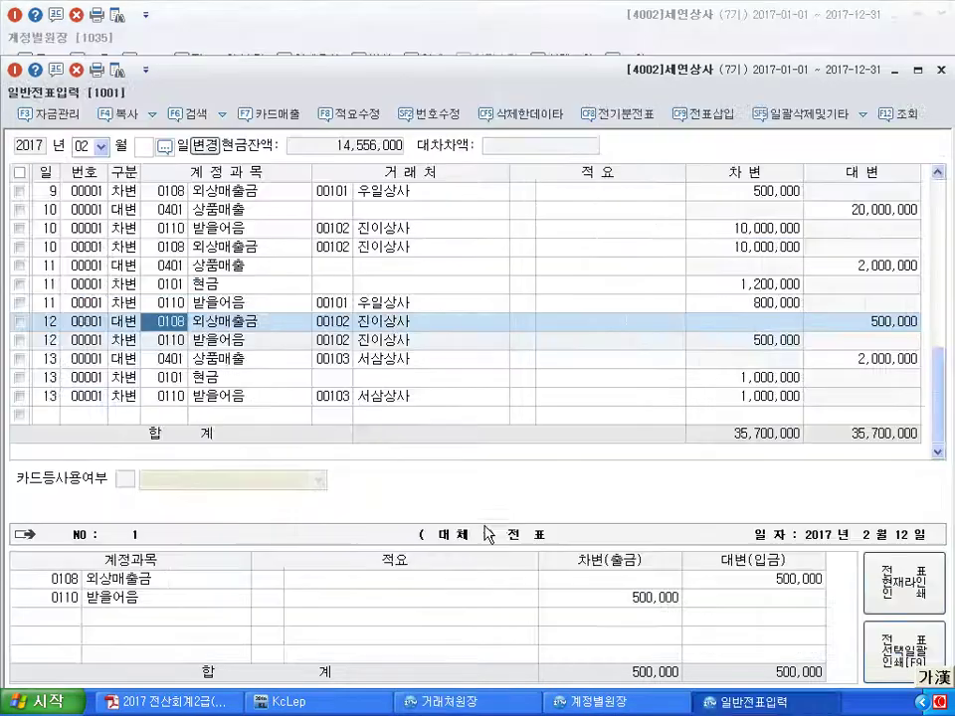
{"action": "left_click", "coordinate": [288, 702]}
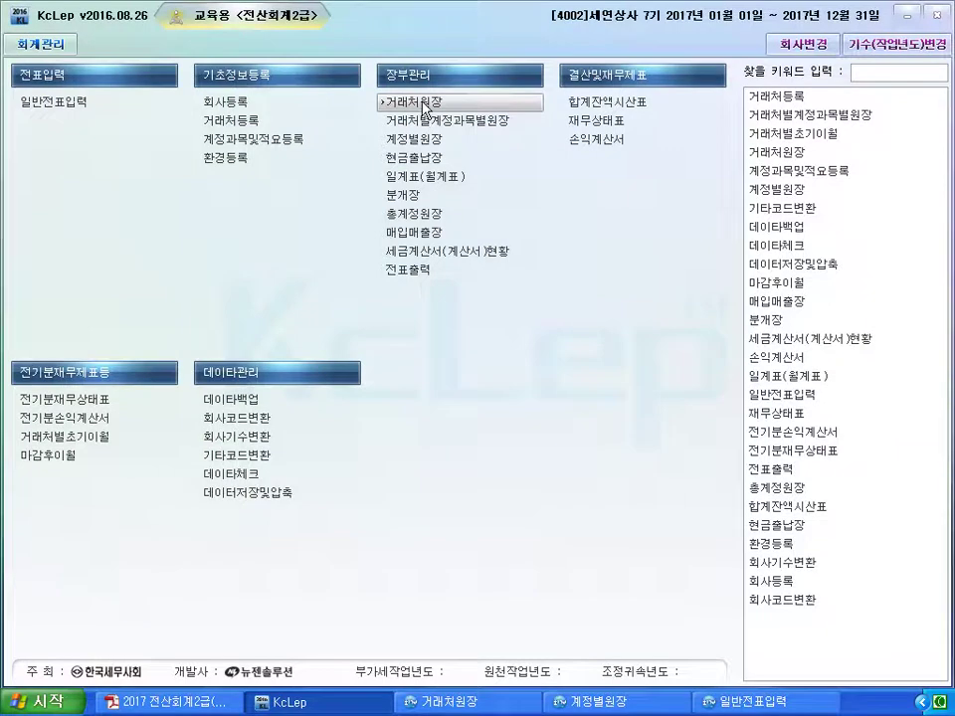
{"action": "left_click", "coordinate": [746, 702]}
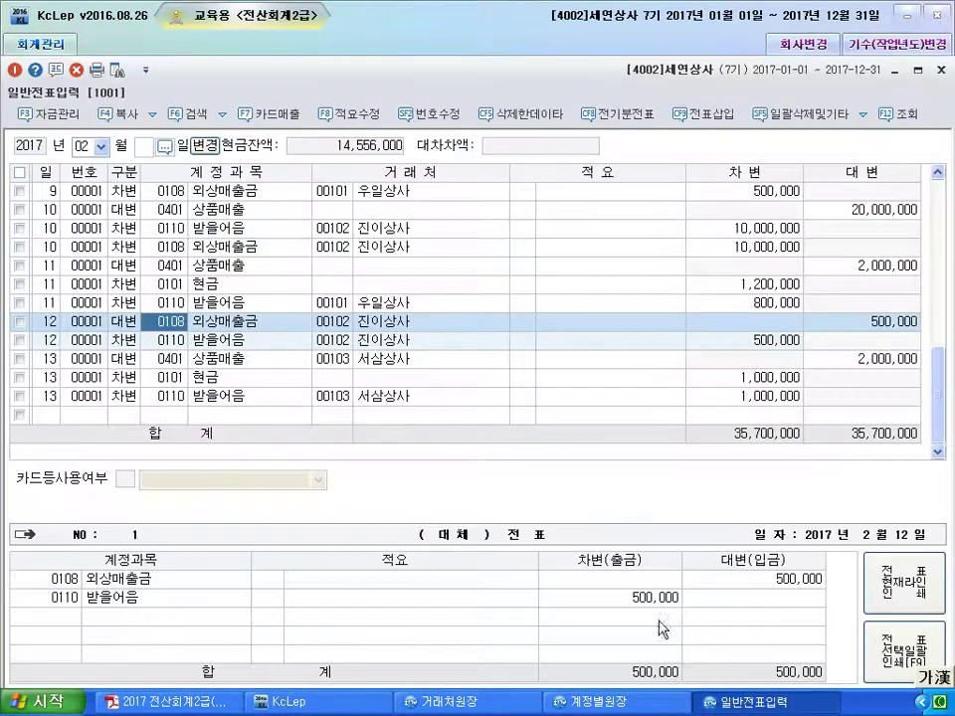
{"action": "left_click", "coordinate": [329, 326]}
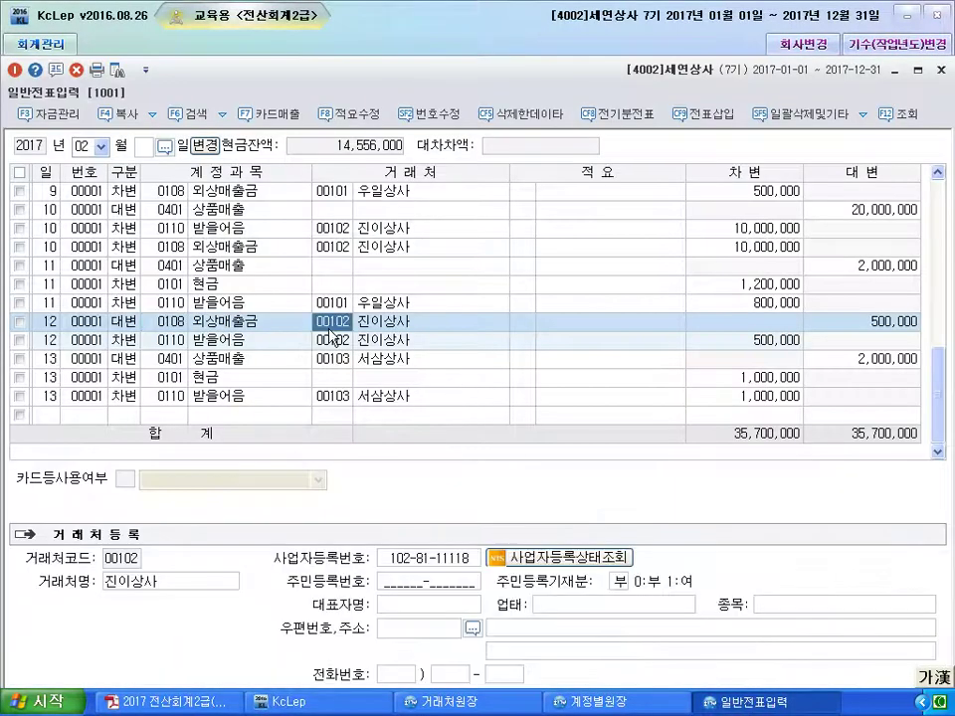
Step: Close the 계정별원장, 일반전표입력 and 거래처원장 windows
{"action": "left_click", "coordinate": [570, 703]}
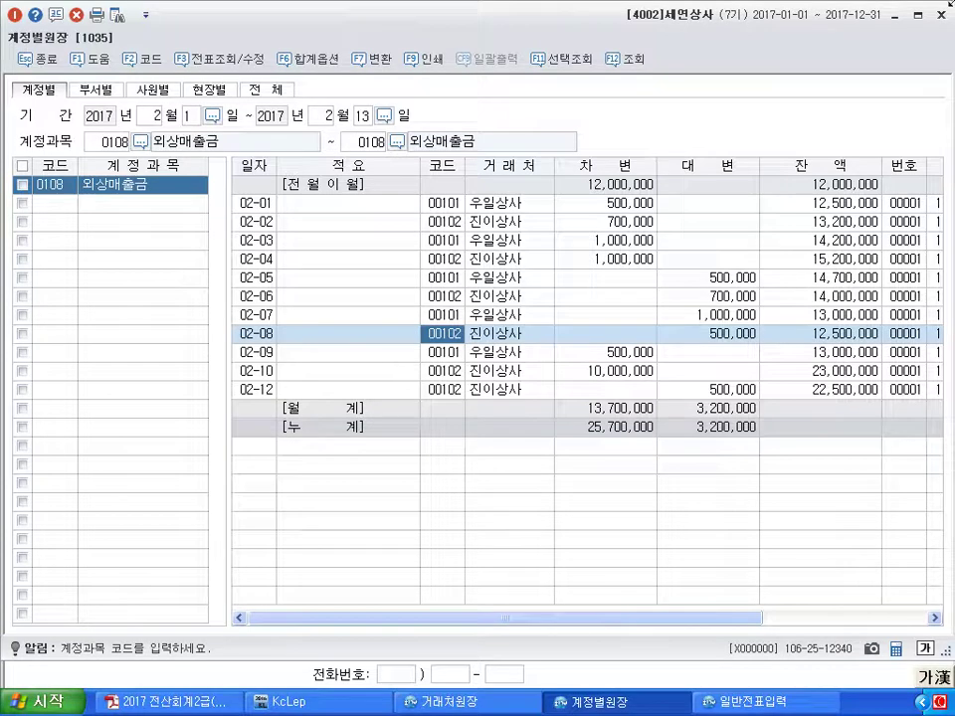
{"action": "key", "text": "Escape"}
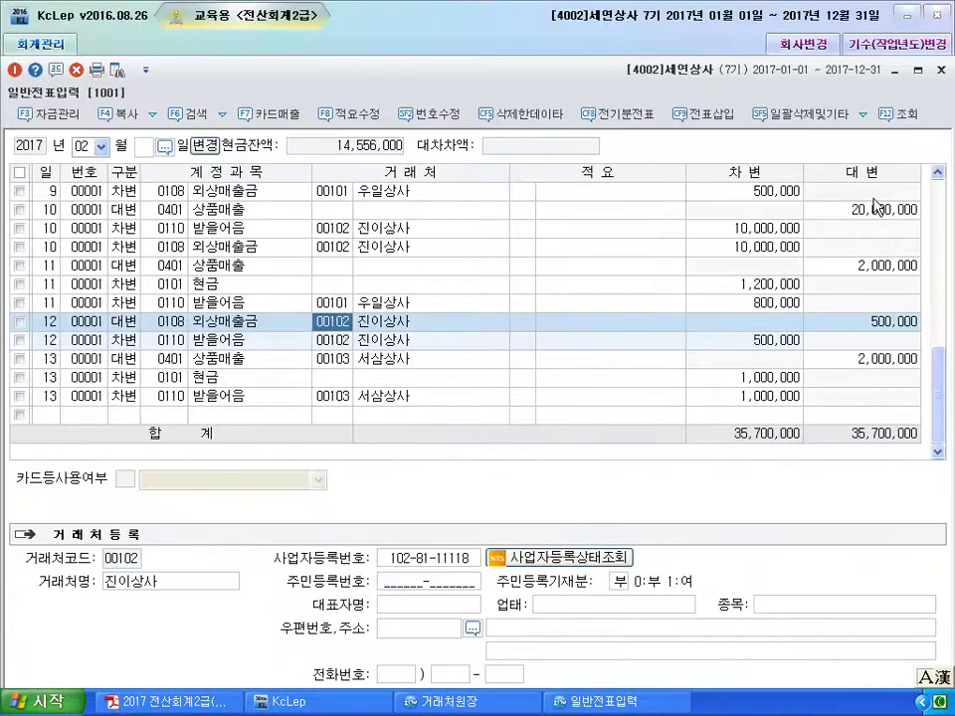
{"action": "left_click", "coordinate": [940, 72]}
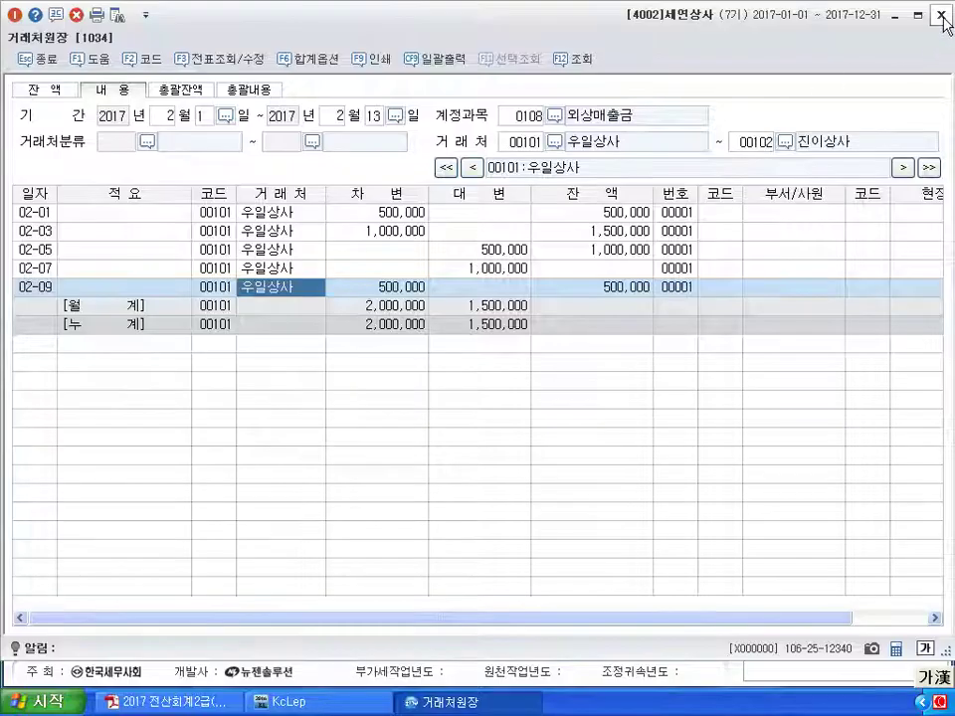
{"action": "left_click", "coordinate": [939, 15]}
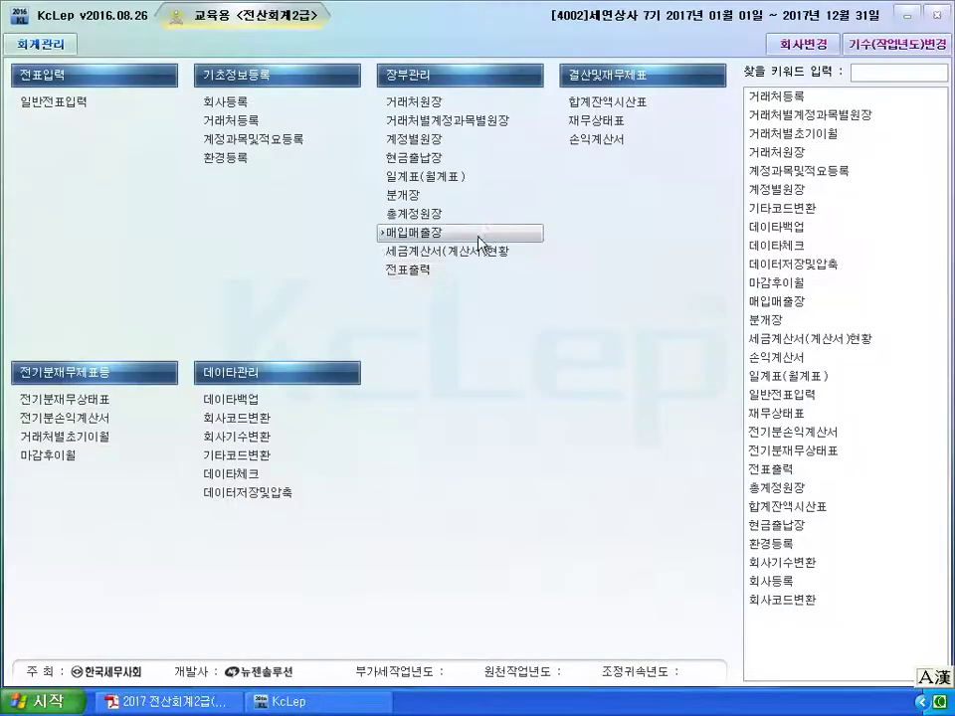